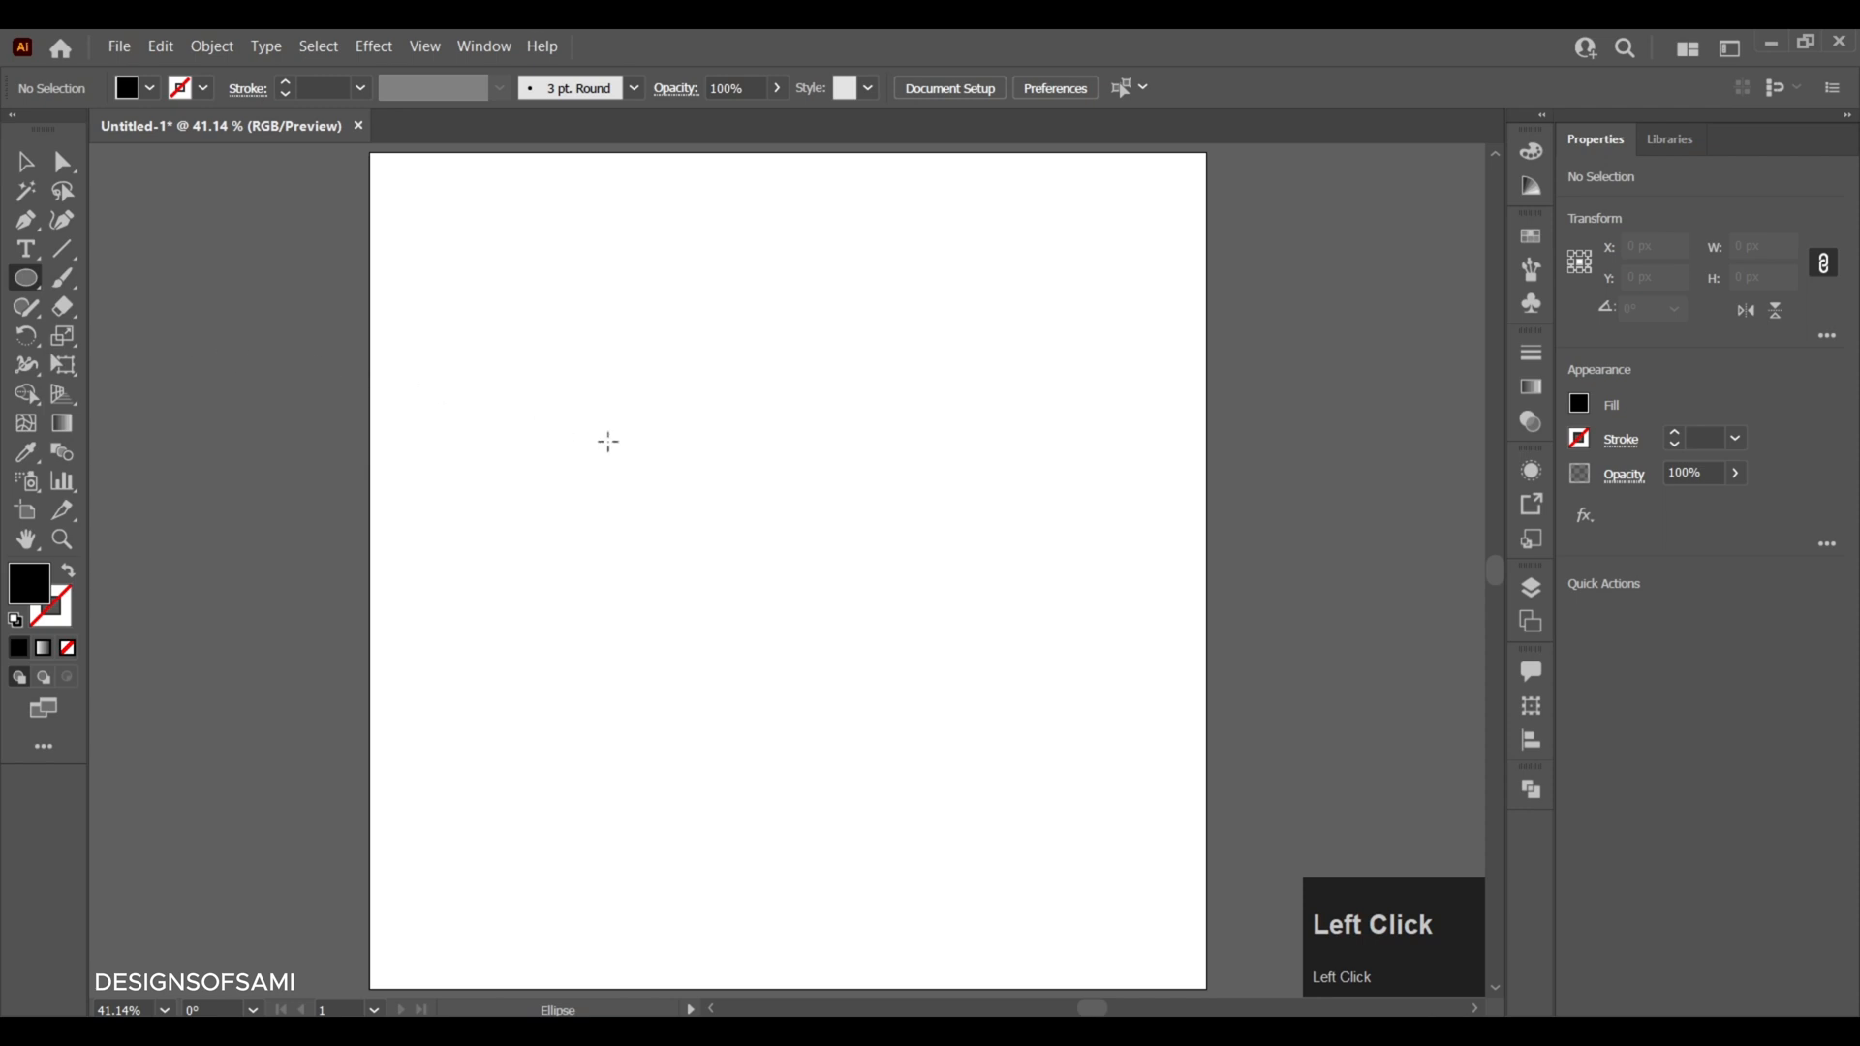
# - Create a 300 × 300 px circle and centre it horizontally and vertically on the artboard
pyautogui.click(755, 498)
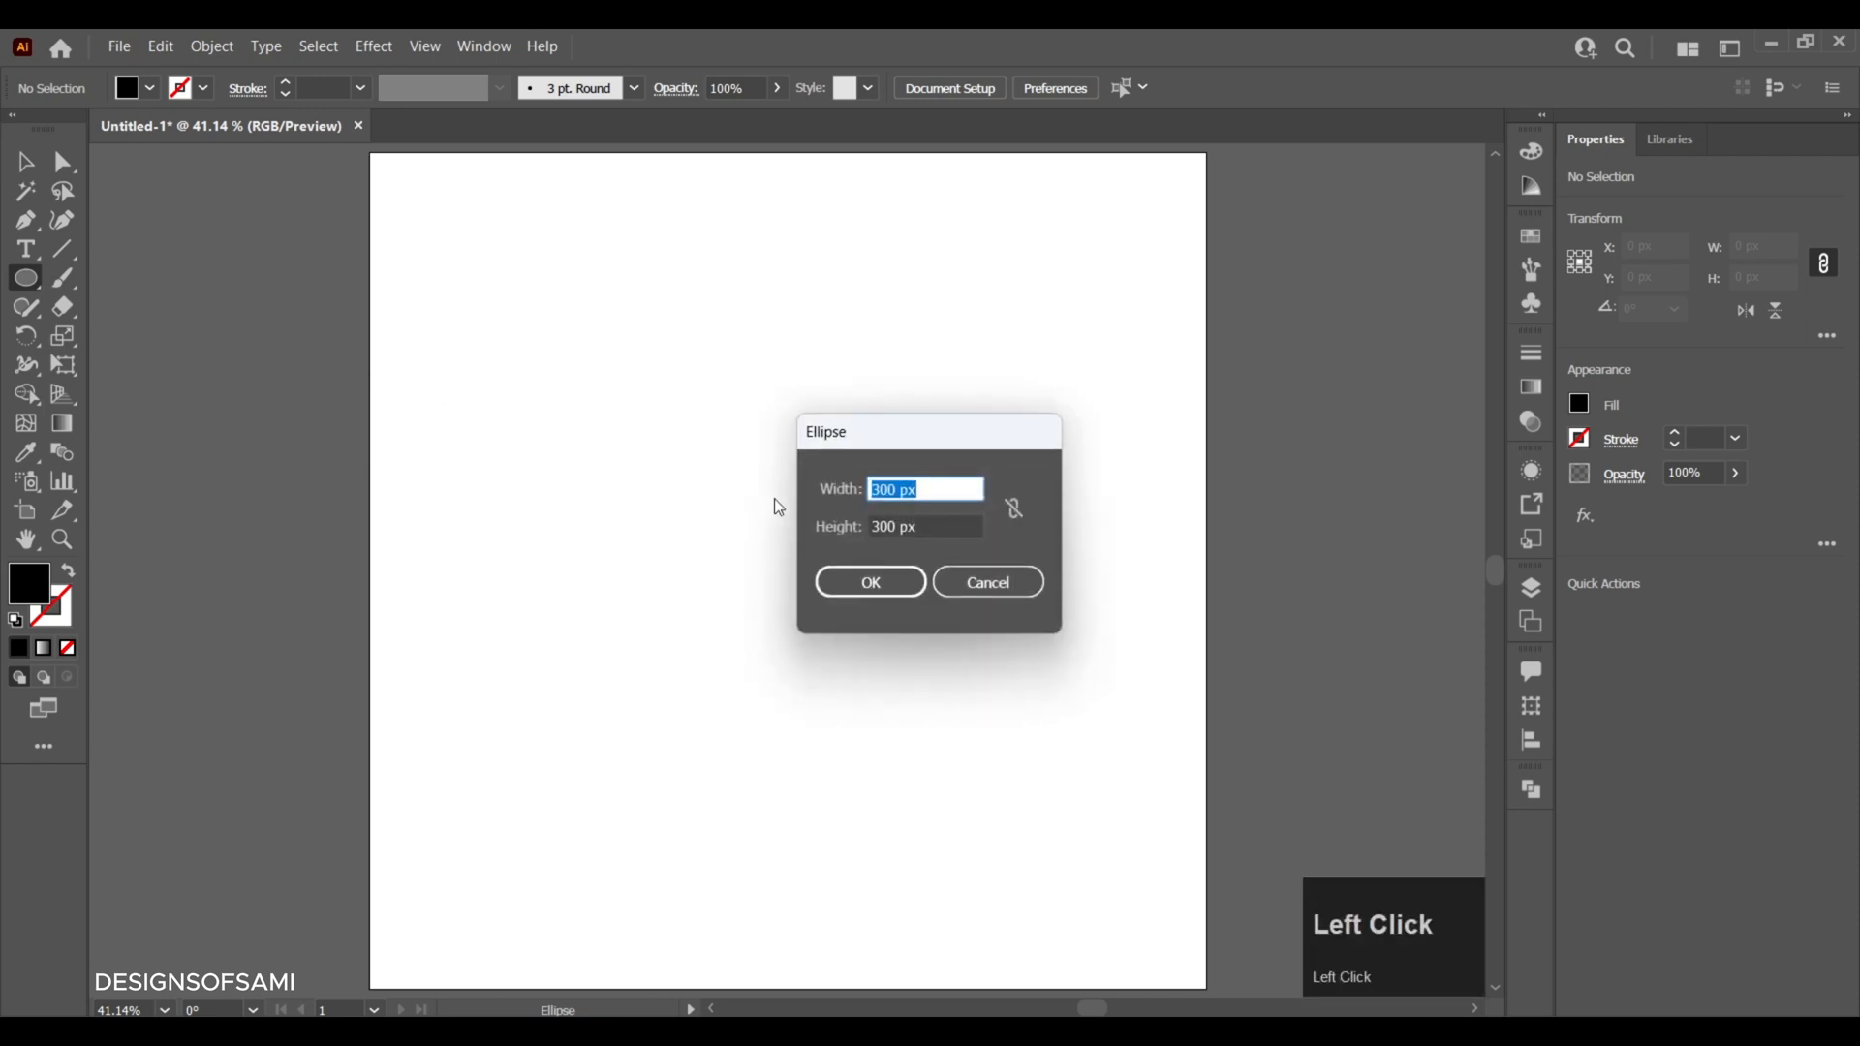
pyautogui.moveTo(920, 490); pyautogui.dragTo(858, 527)
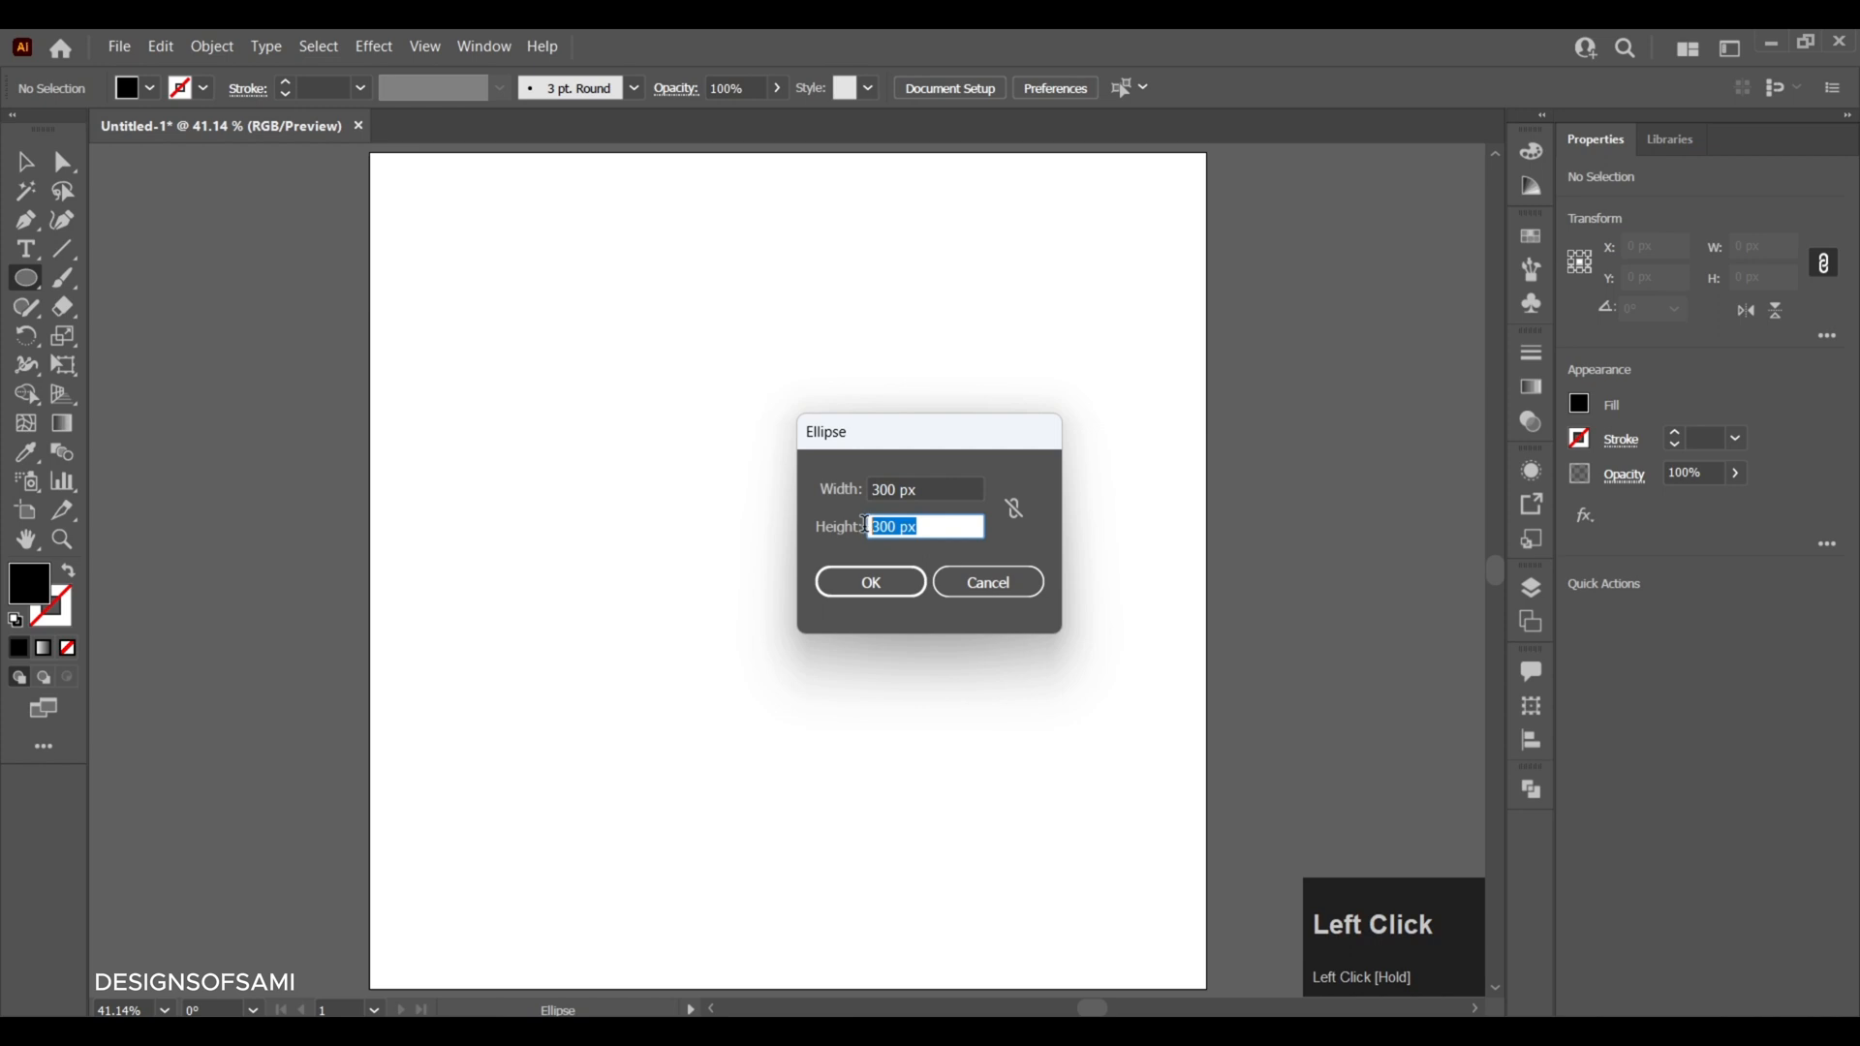
pyautogui.click(872, 583)
pyautogui.click(1668, 620)
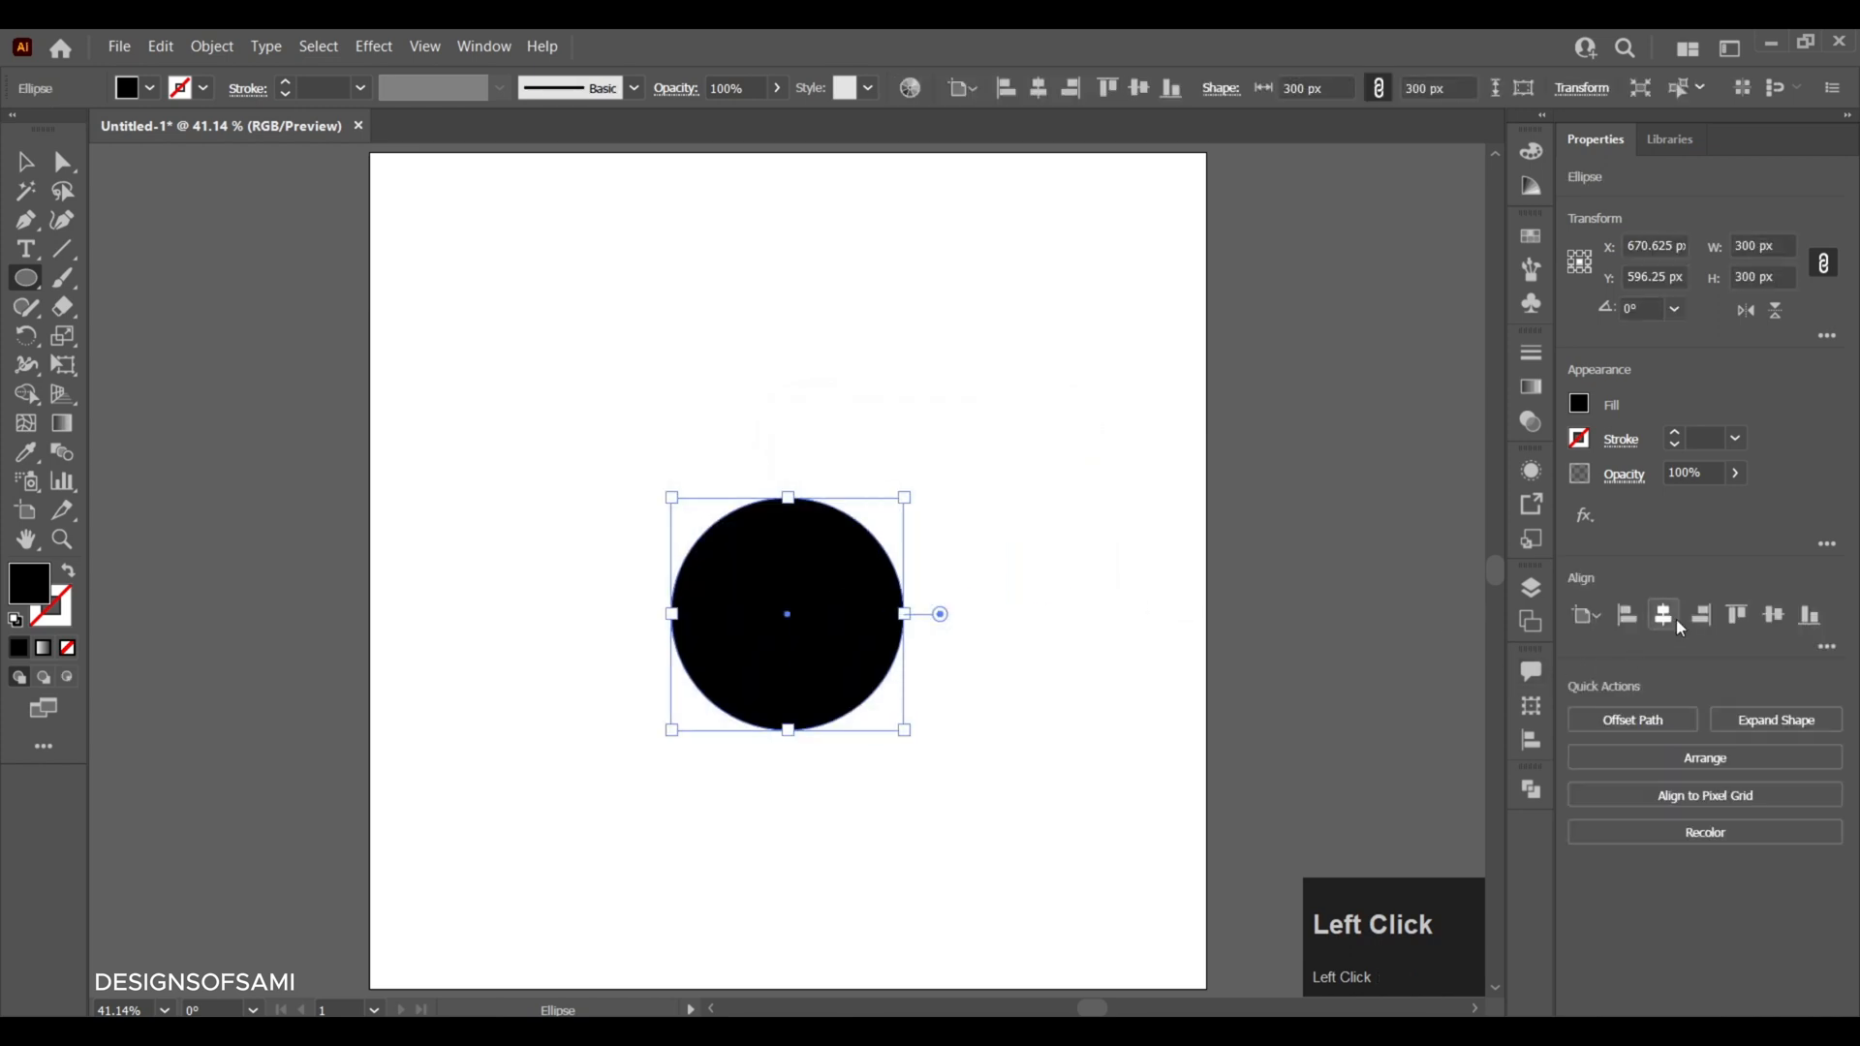
pyautogui.click(1783, 628)
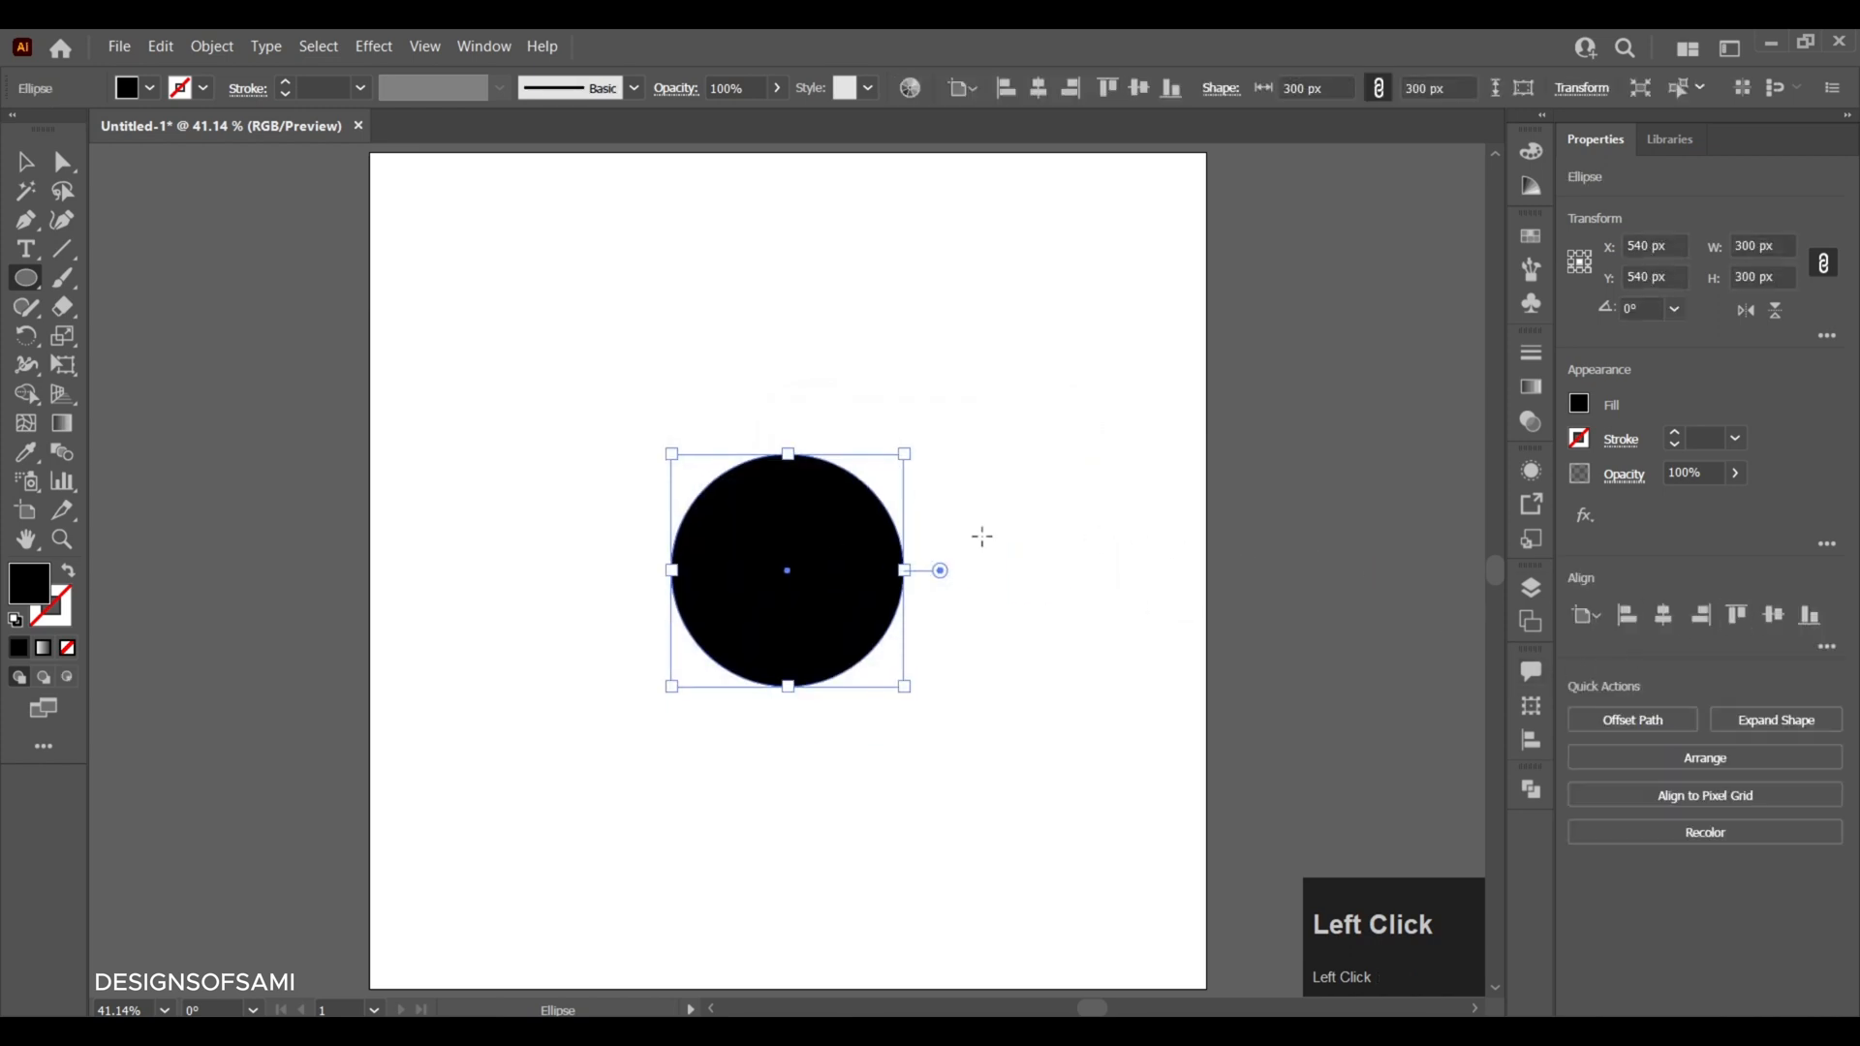
# - Swap the circle's fill and stroke so it has only a black outline, and set the stroke weight to 3 pt
pyautogui.click(21, 163)
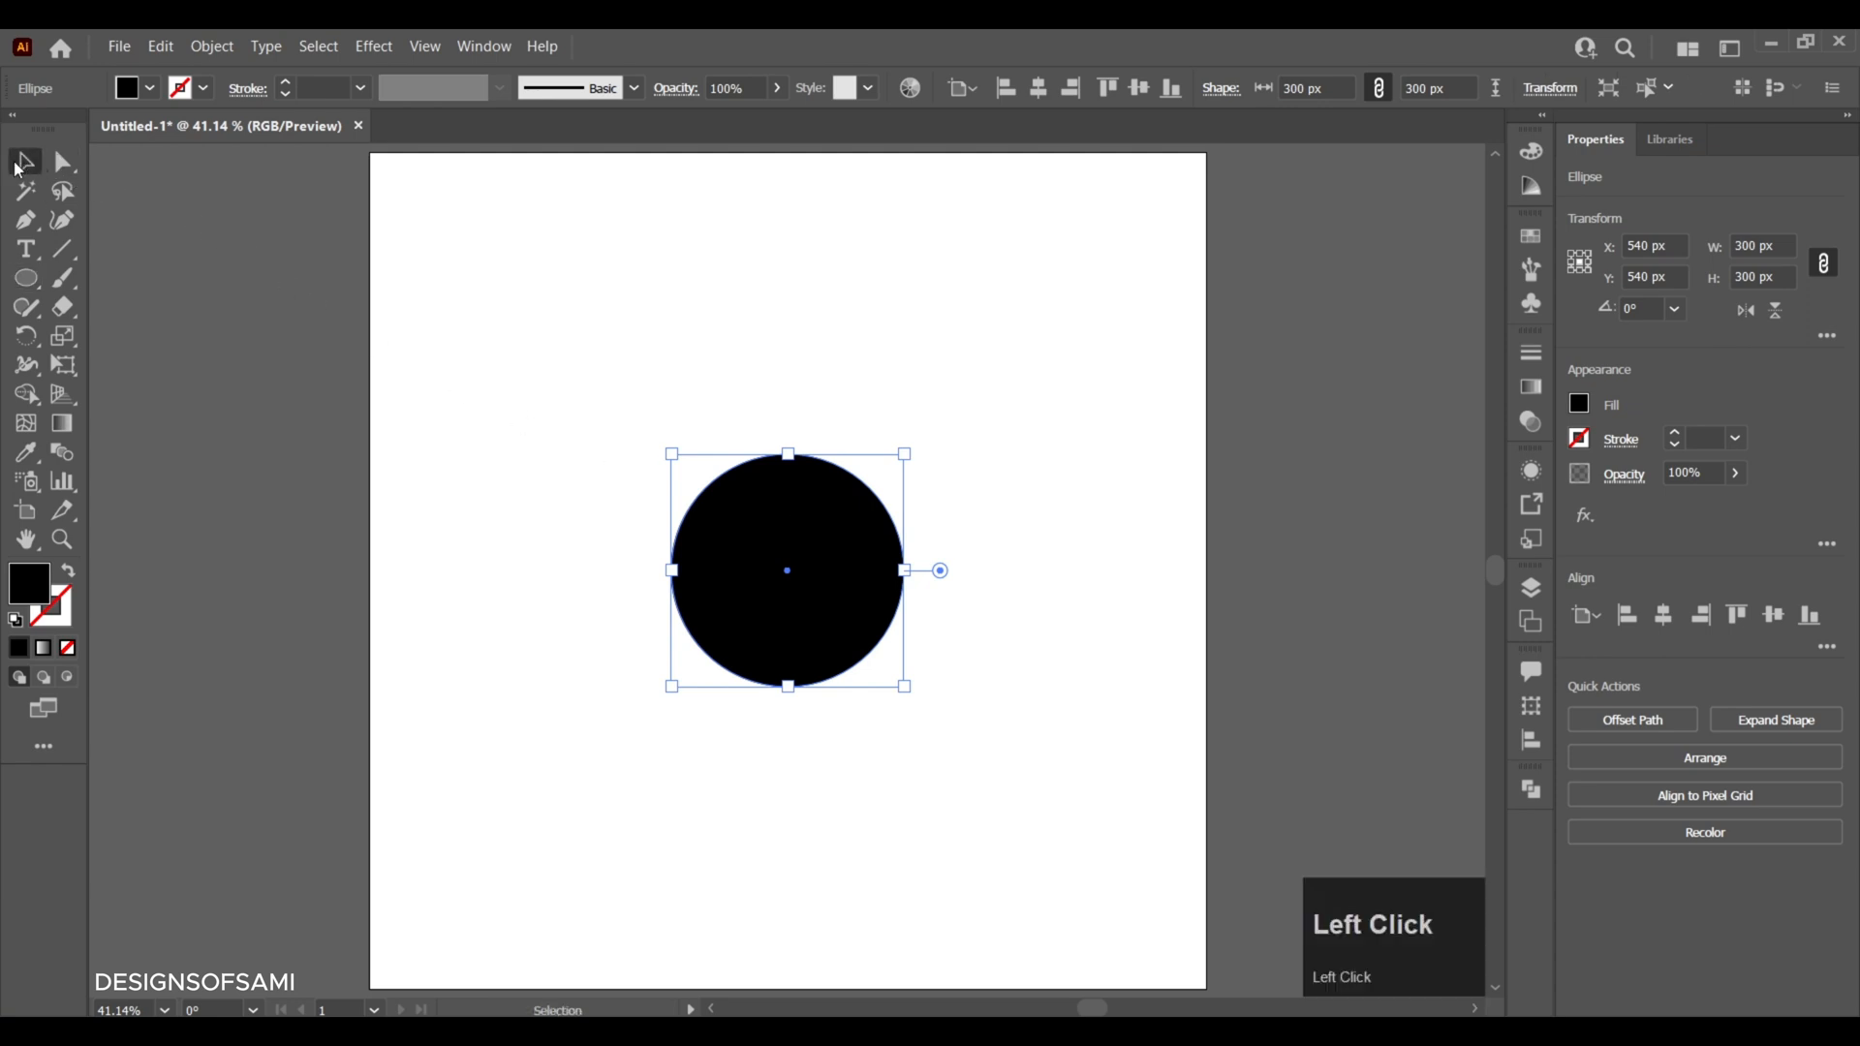
pyautogui.click(71, 571)
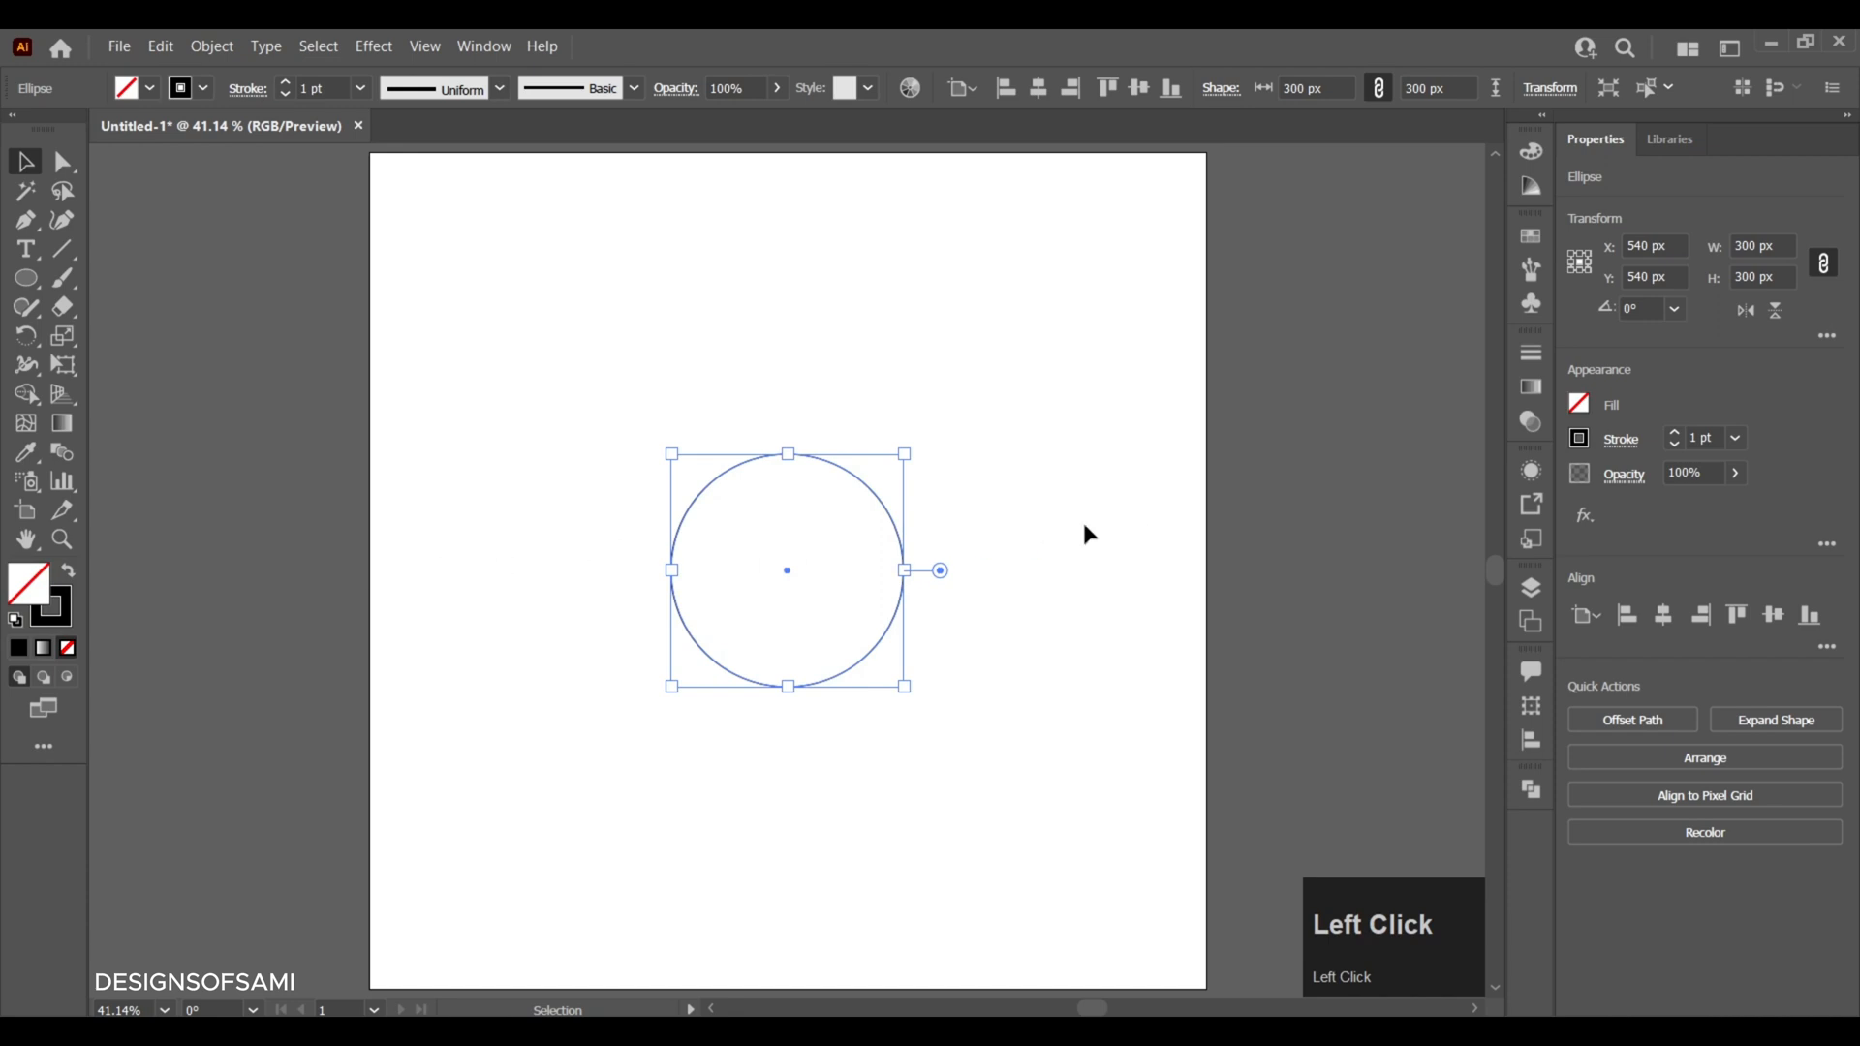
pyautogui.click(1675, 435)
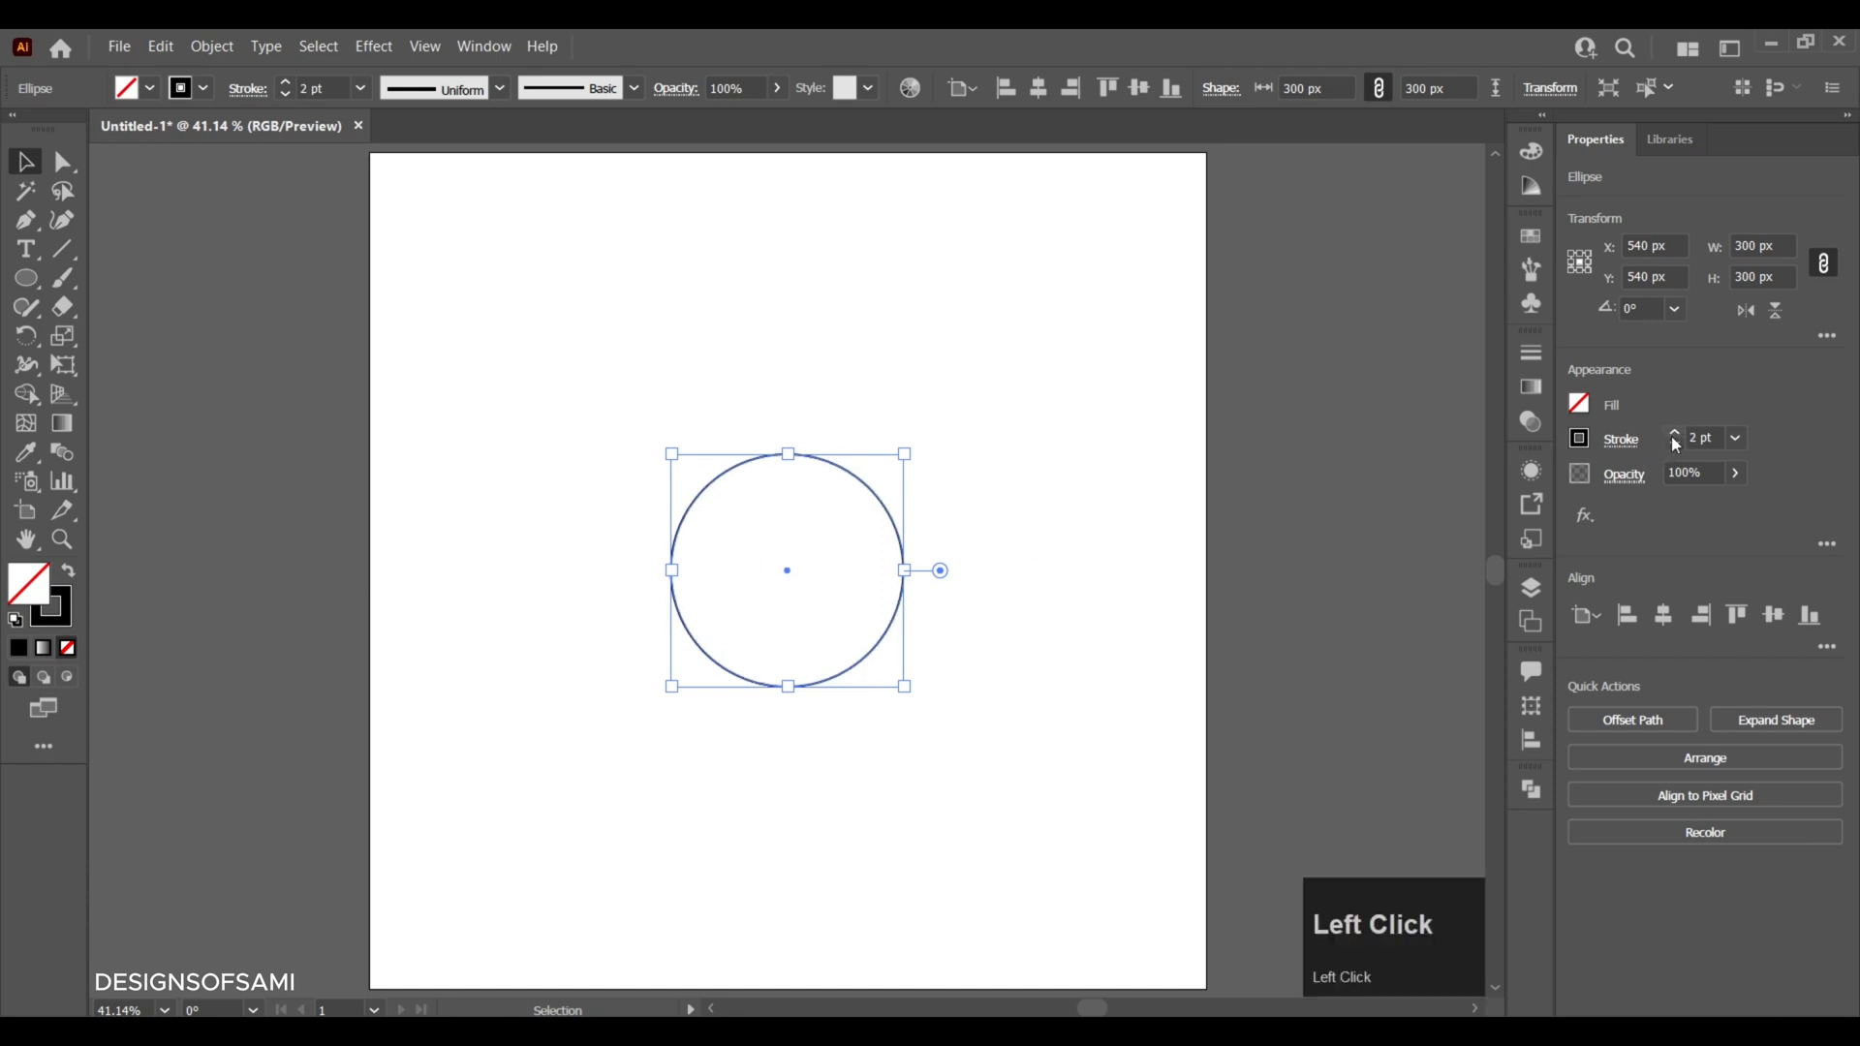
pyautogui.click(1674, 435)
pyautogui.moveTo(1723, 446)
pyautogui.mouseDown()
pyautogui.moveTo(1681, 439)
pyautogui.moveTo(1610, 480)
pyautogui.moveTo(1080, 503)
pyautogui.moveTo(986, 475)
pyautogui.mouseUp()
pyautogui.click(984, 468)
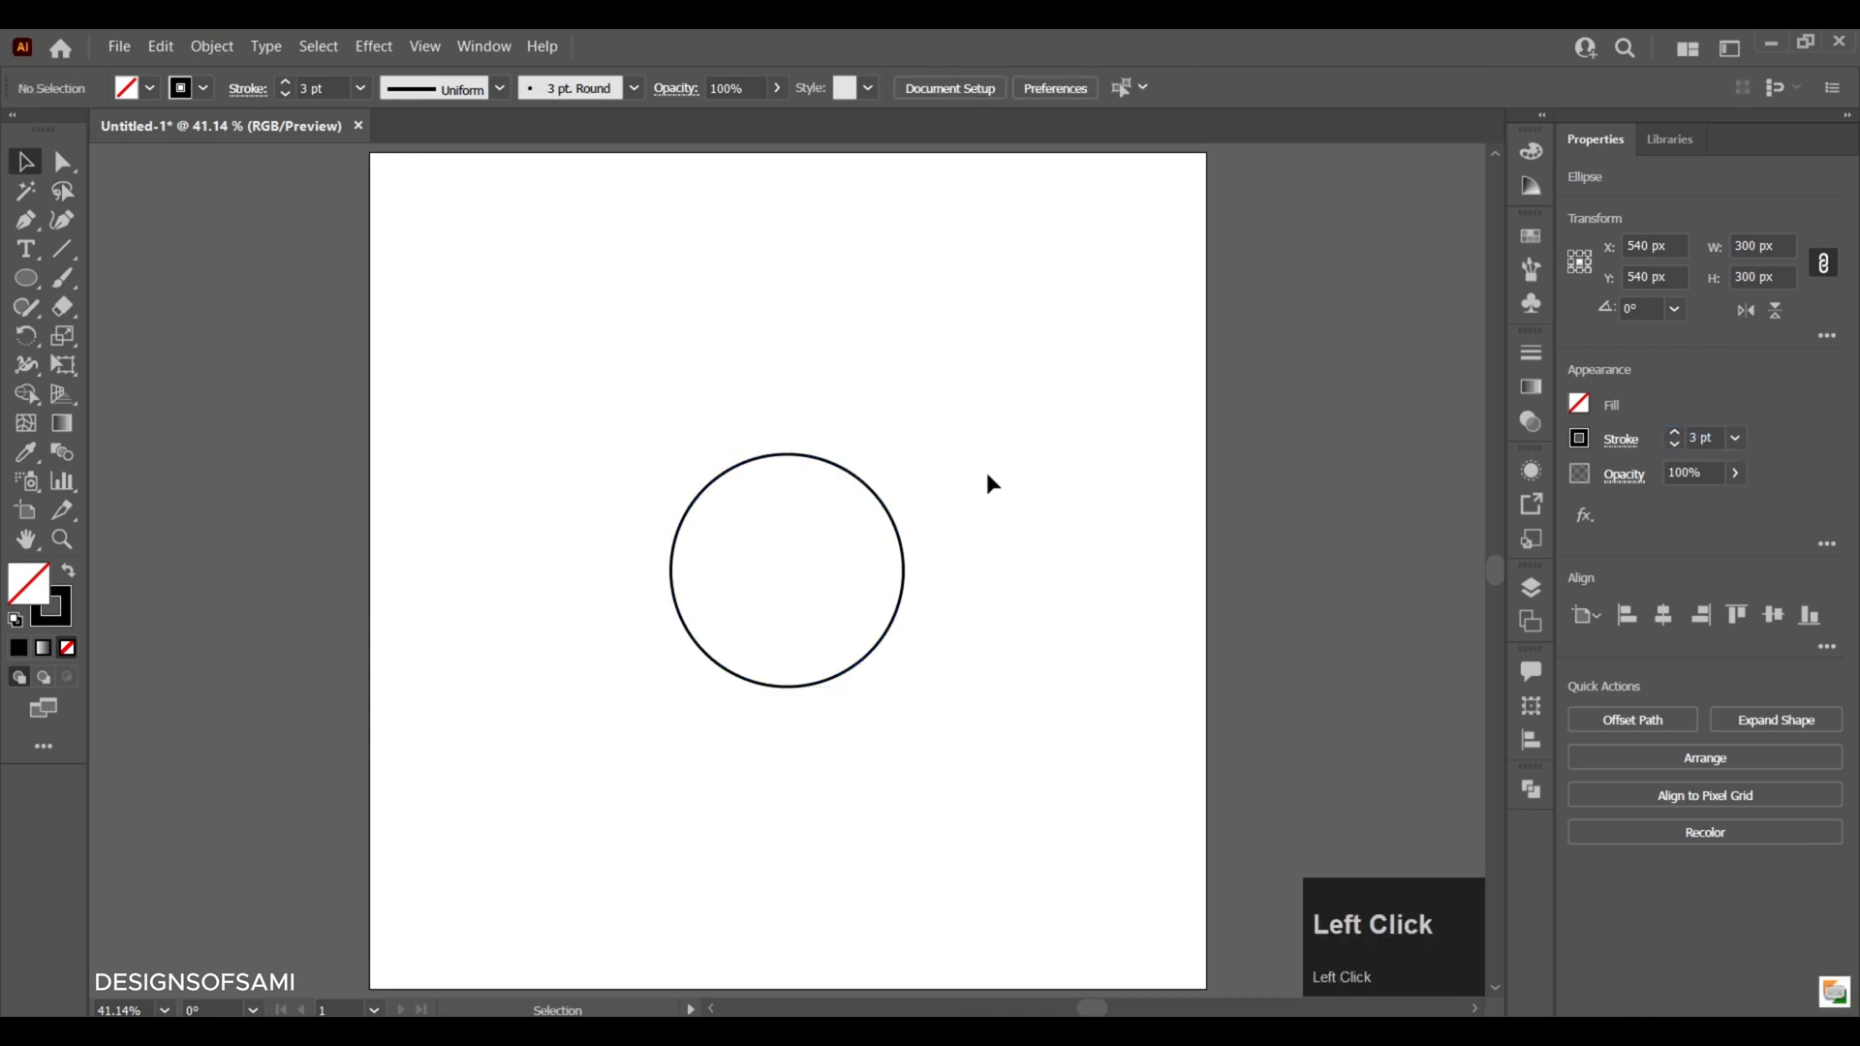
# - Duplicate the circle directly to its right at X 840 px and resize the copy proportionally to 150 px wide
pyautogui.click(887, 516)
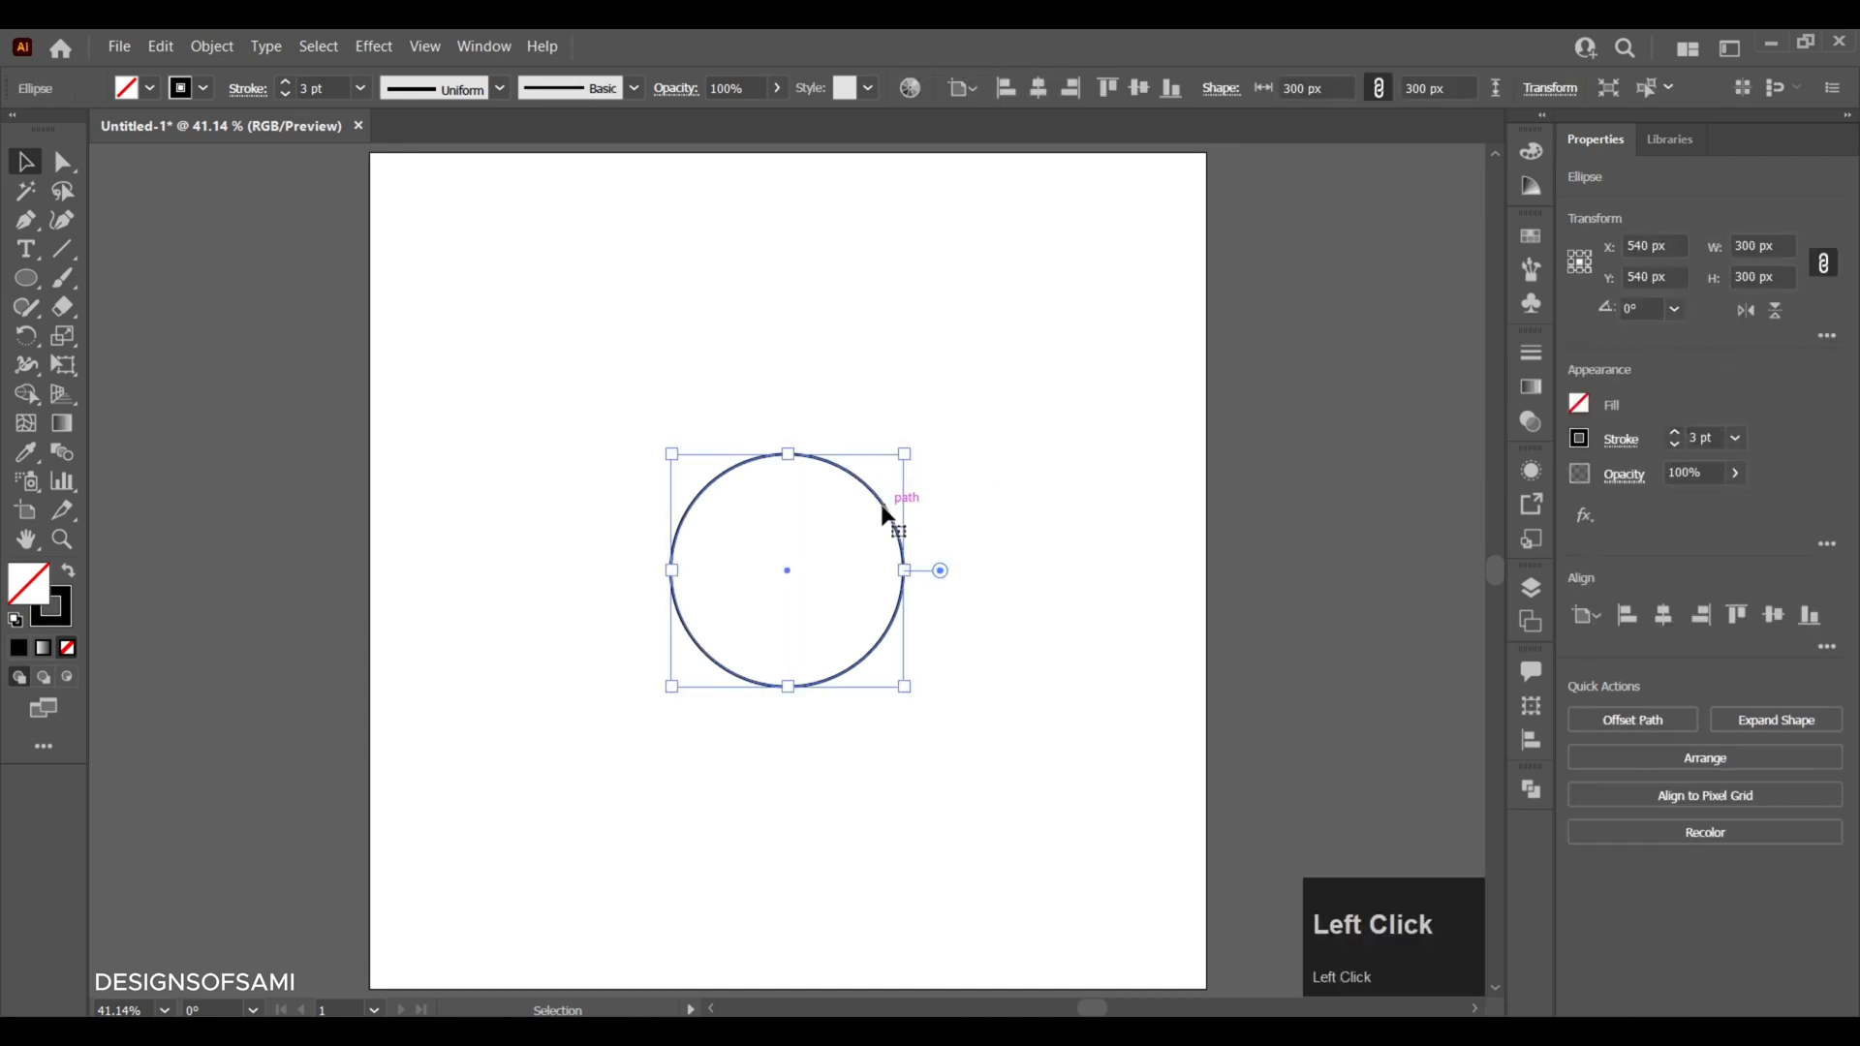
pyautogui.moveTo(887, 516); pyautogui.dragTo(1118, 503)
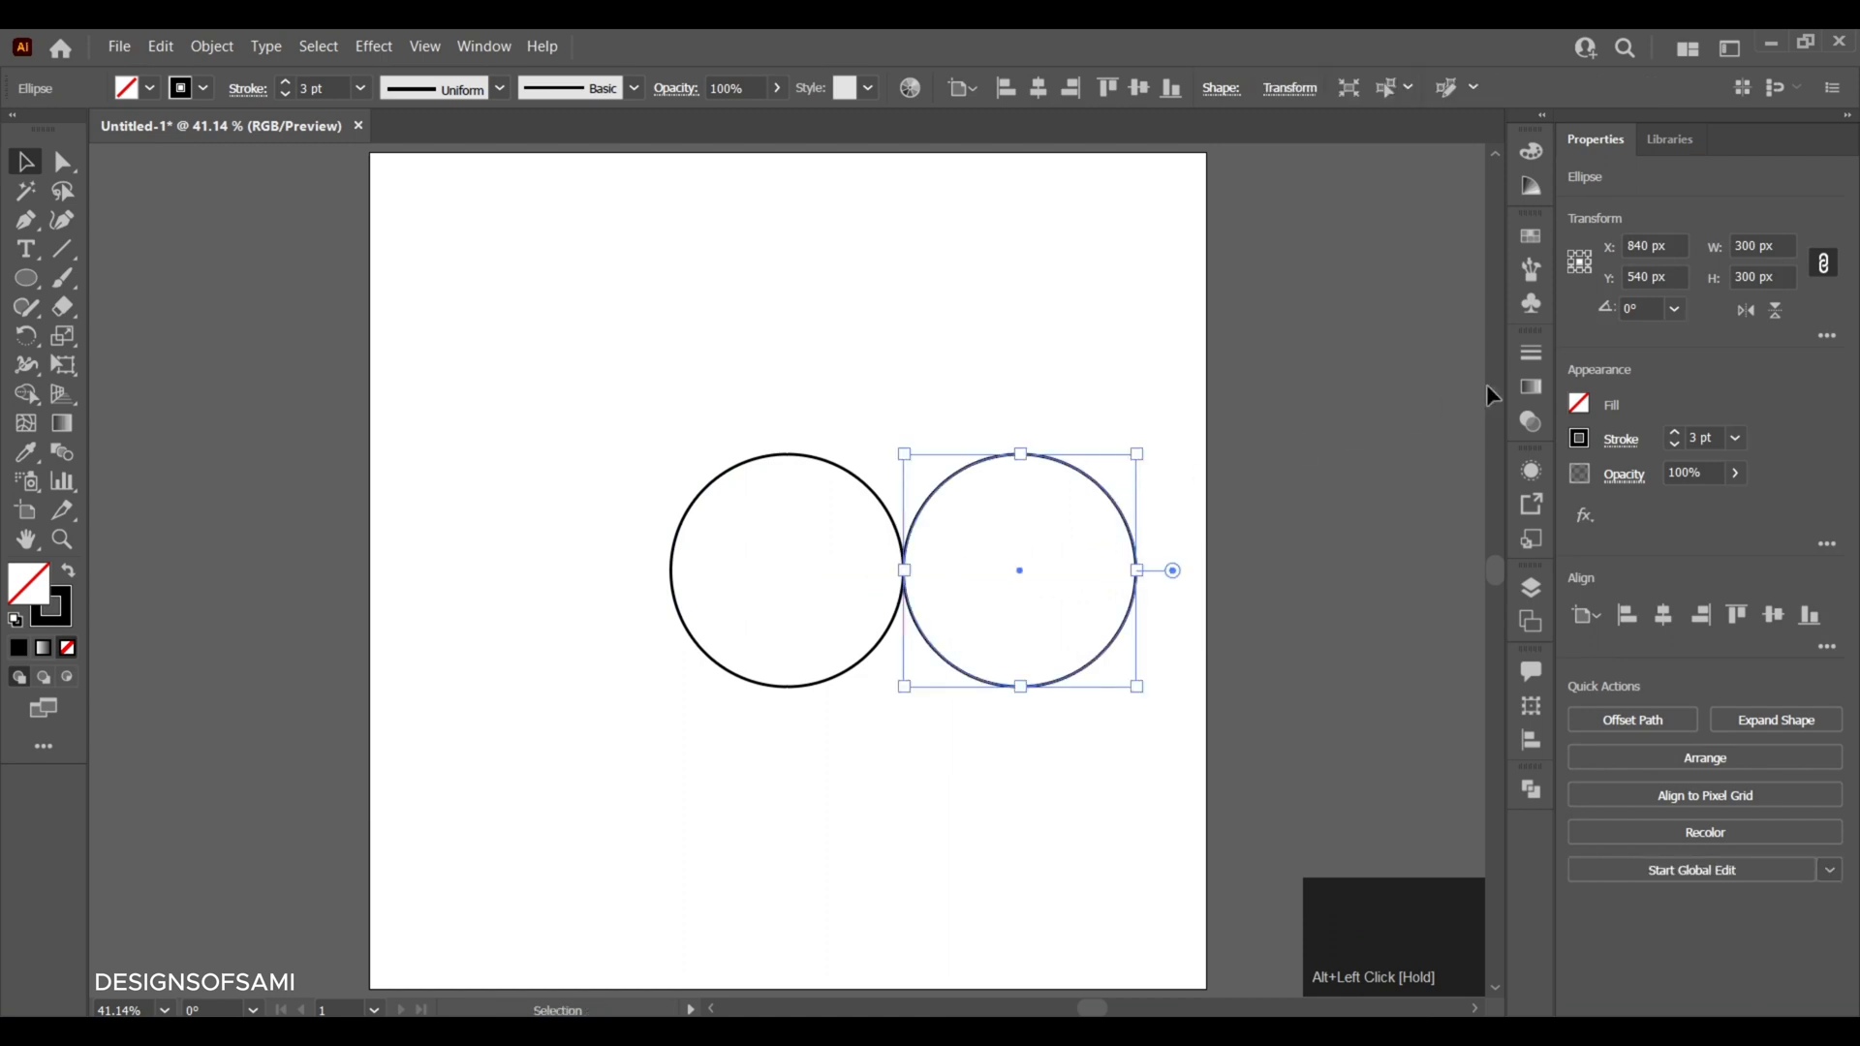
pyautogui.click(1758, 246)
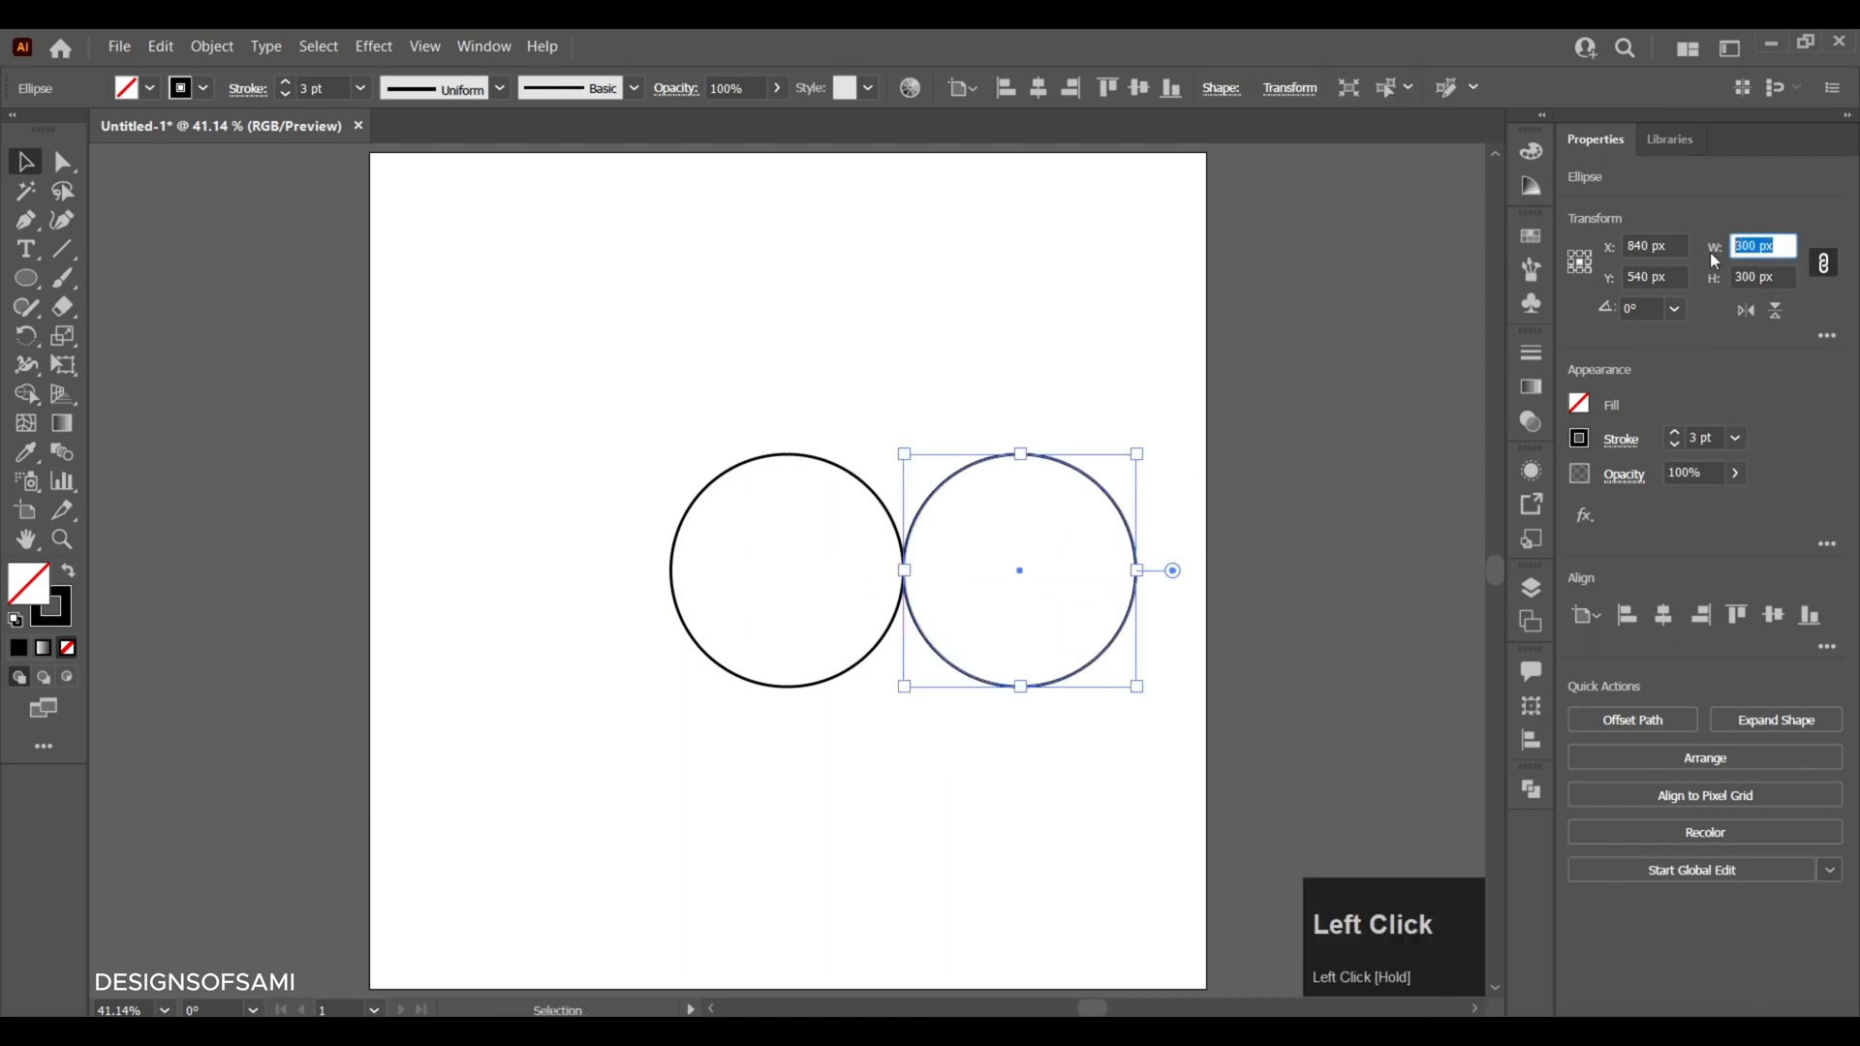
pyautogui.write('15')
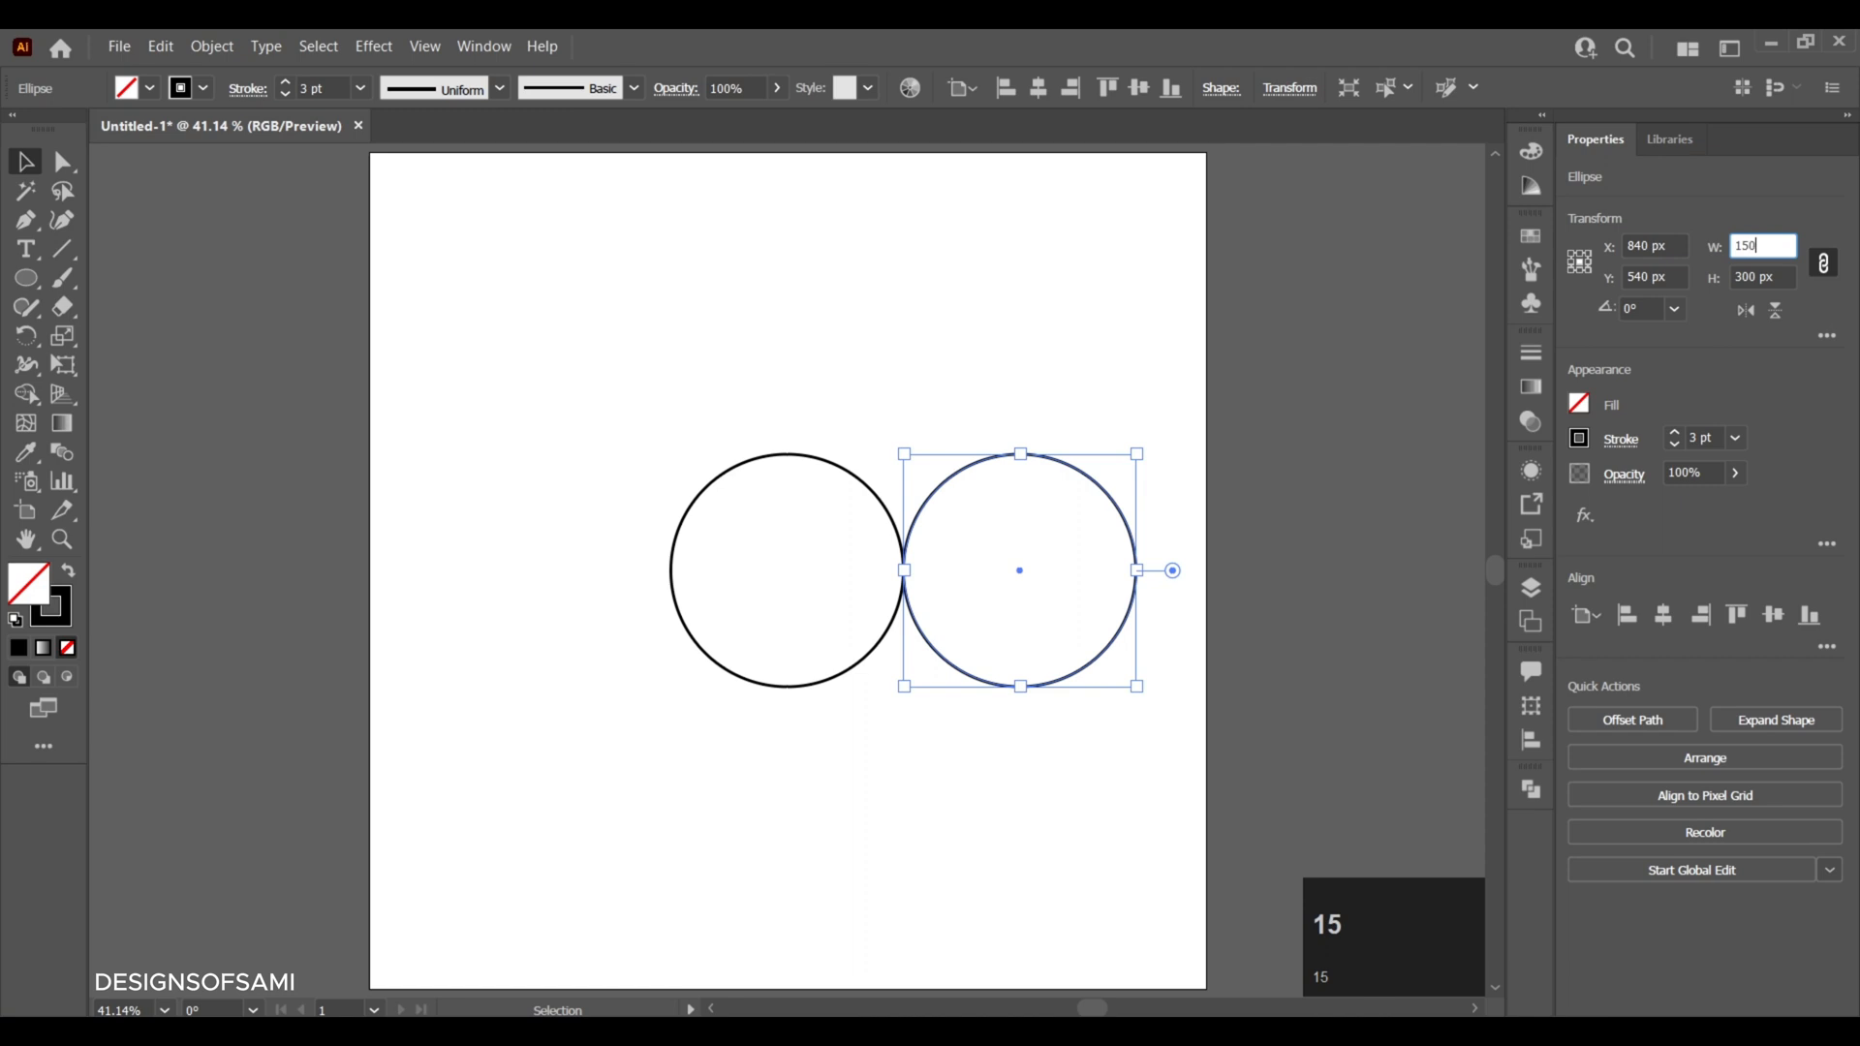
pyautogui.write('0')
pyautogui.press('Return')
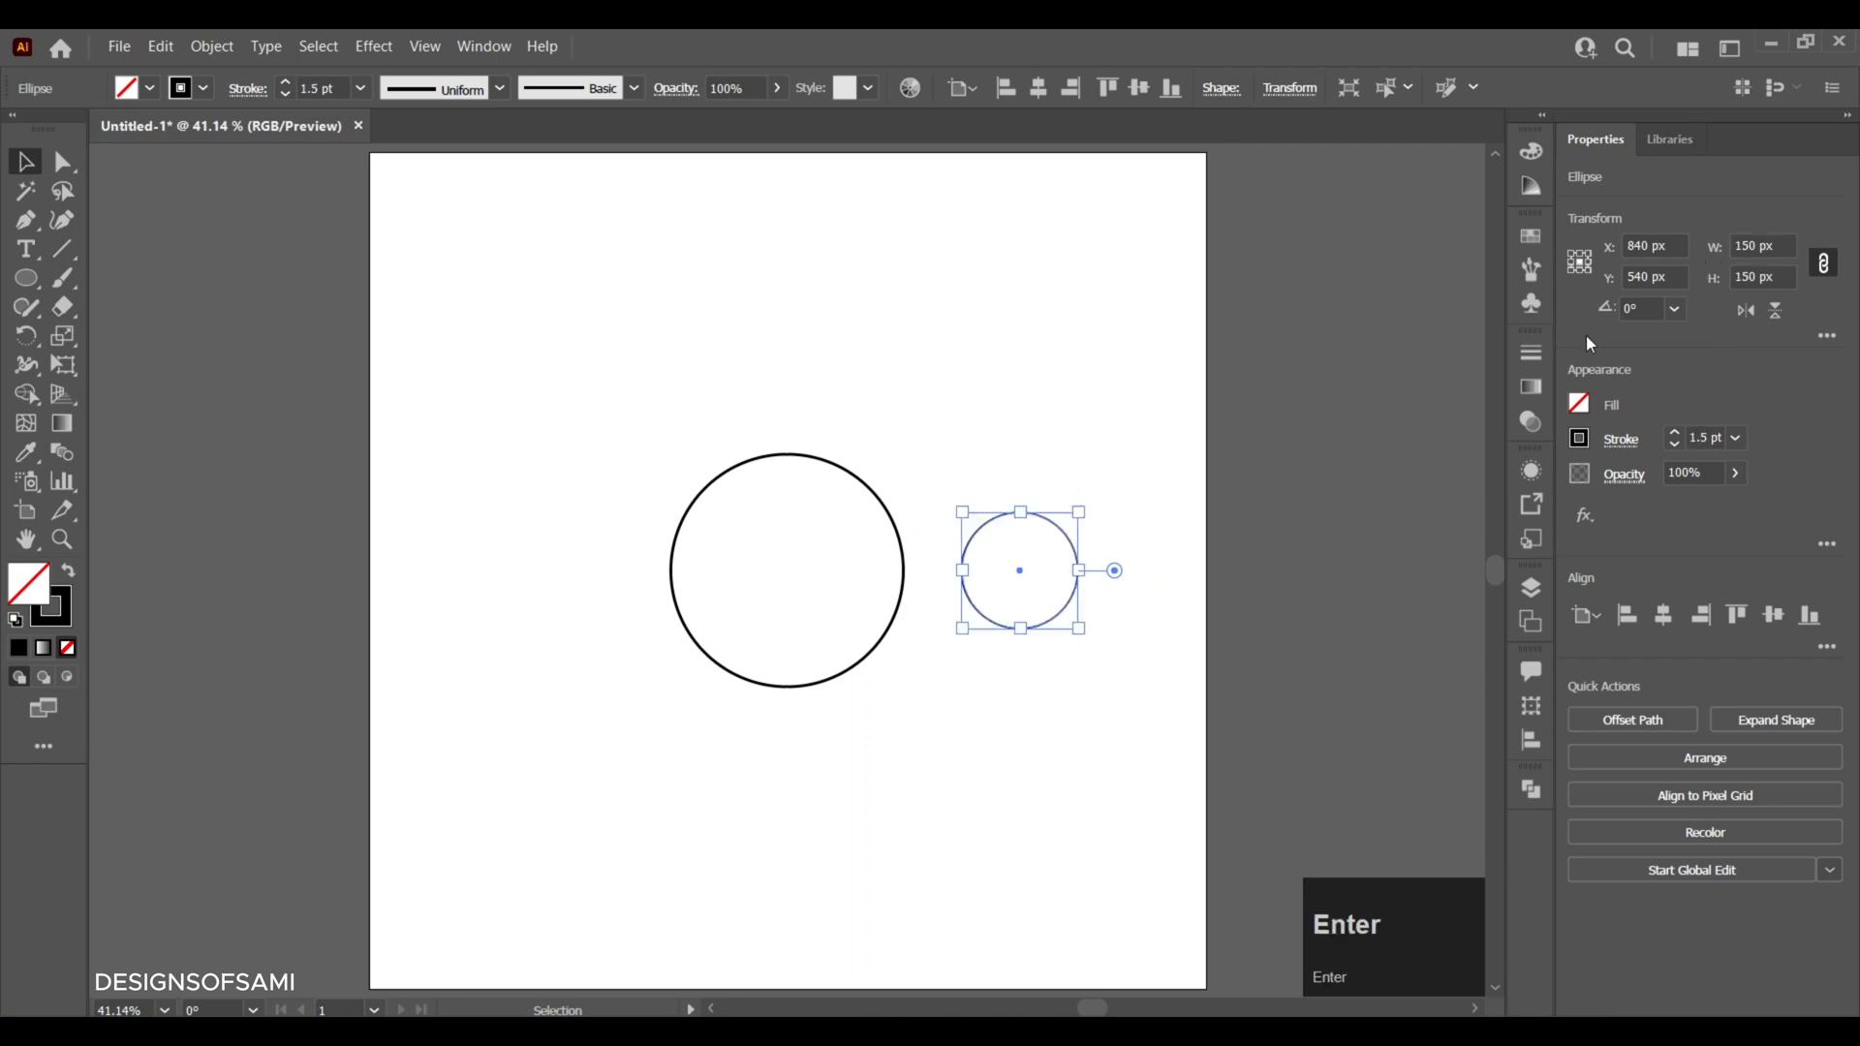
# - Set the stroke weight of the 150 px circle to 3 pt and deselect it
pyautogui.click(1673, 433)
pyautogui.click(1675, 433)
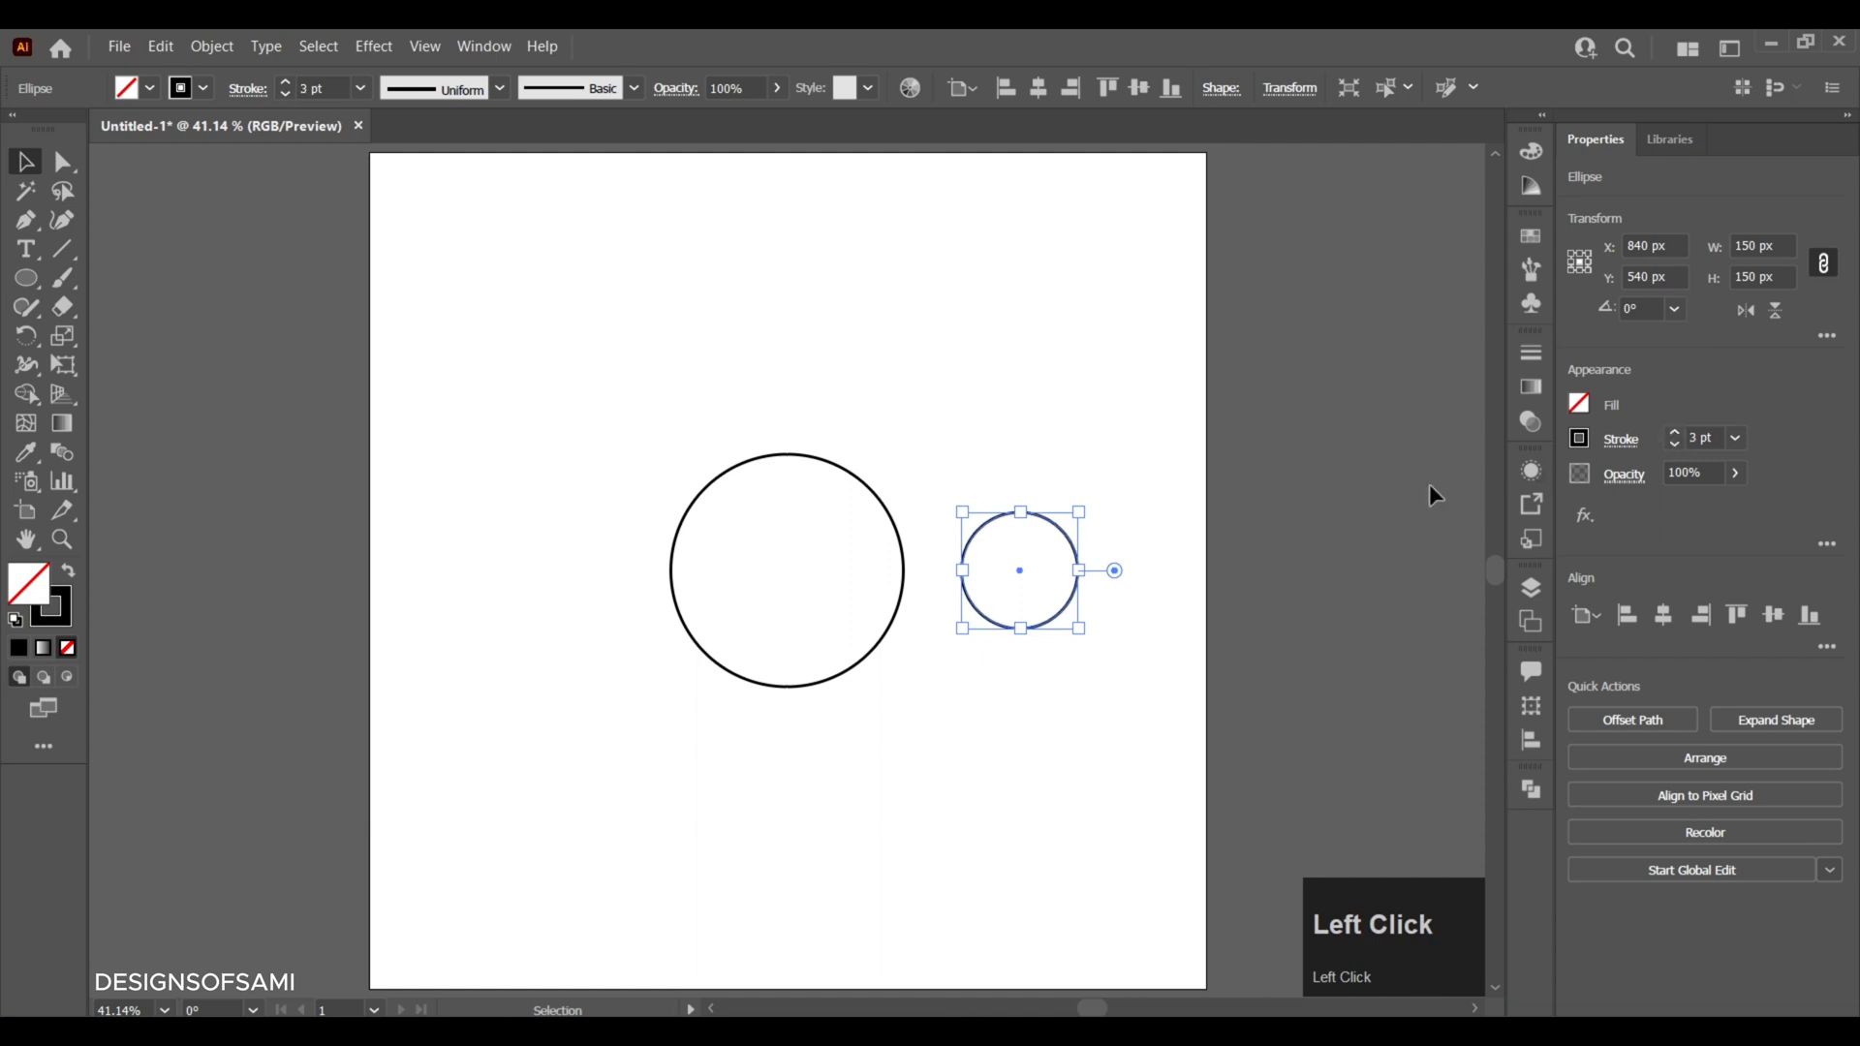
pyautogui.click(1148, 431)
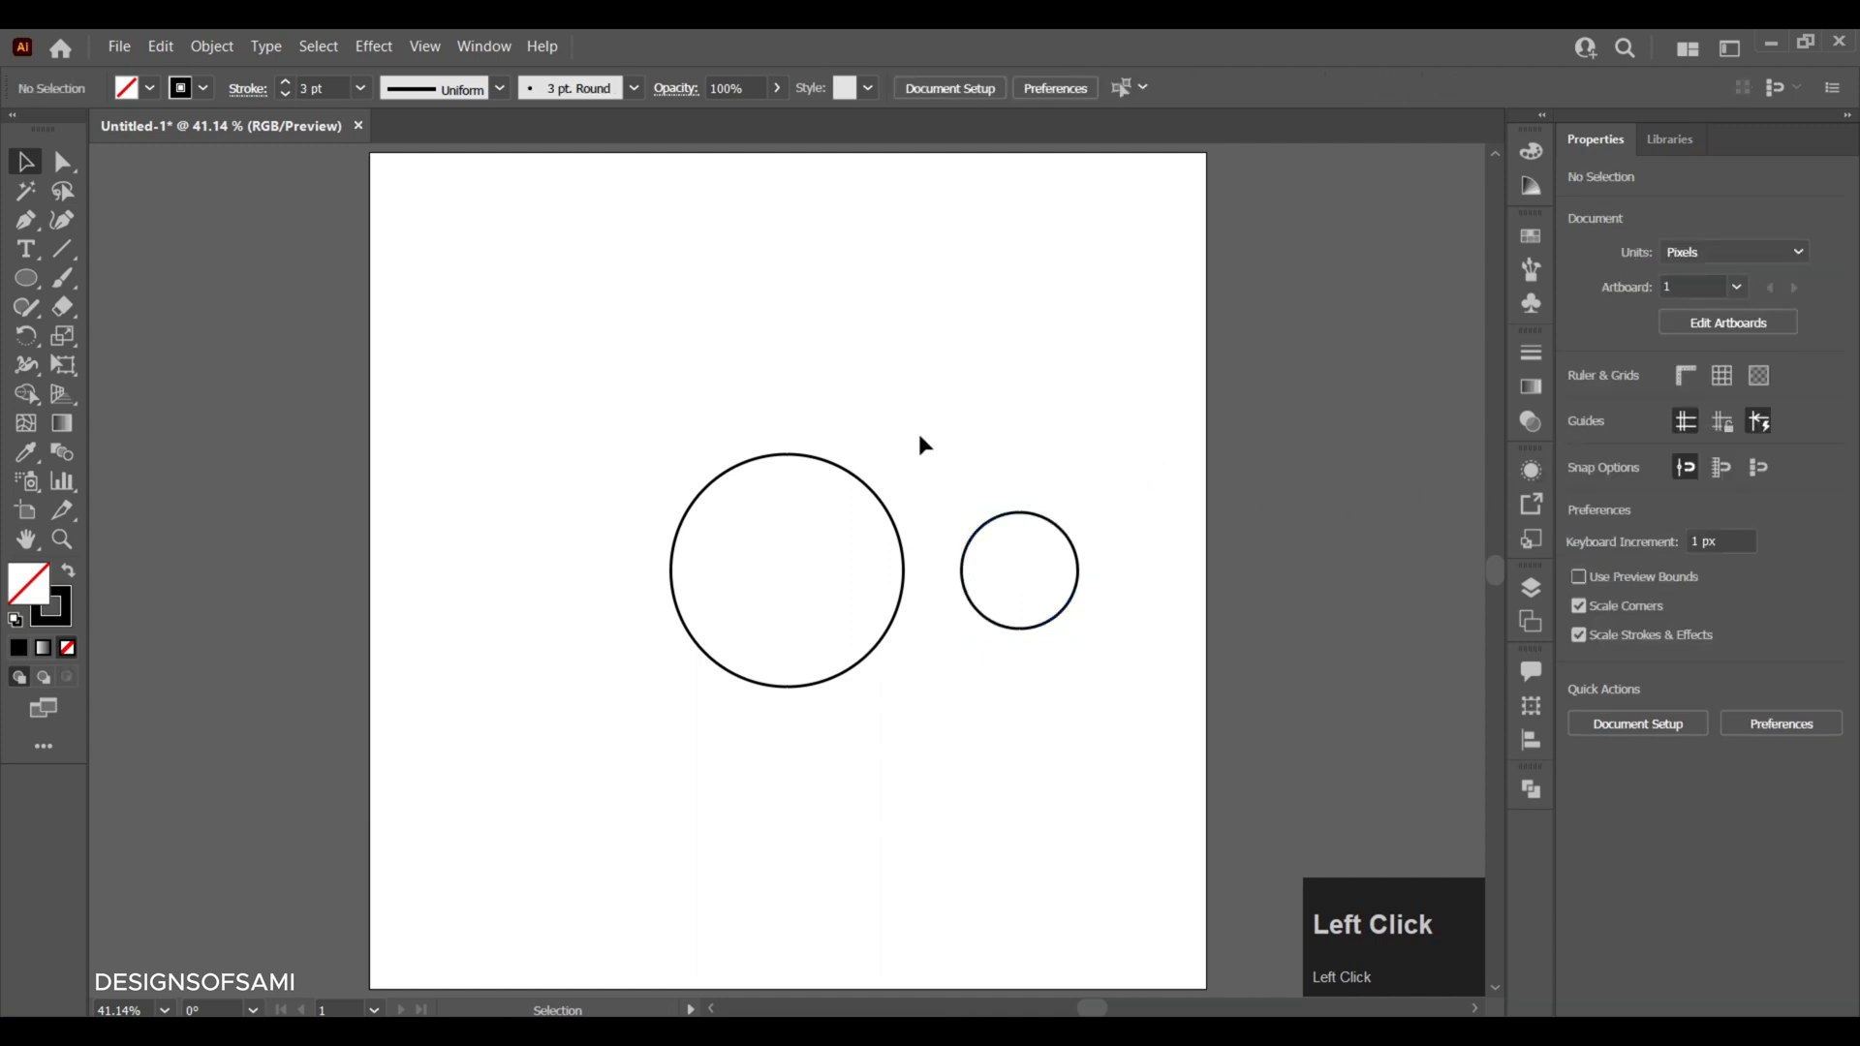
# - Make a concentric copy of the large circle, about 31 px wide, with a 3 pt stroke
pyautogui.click(841, 504)
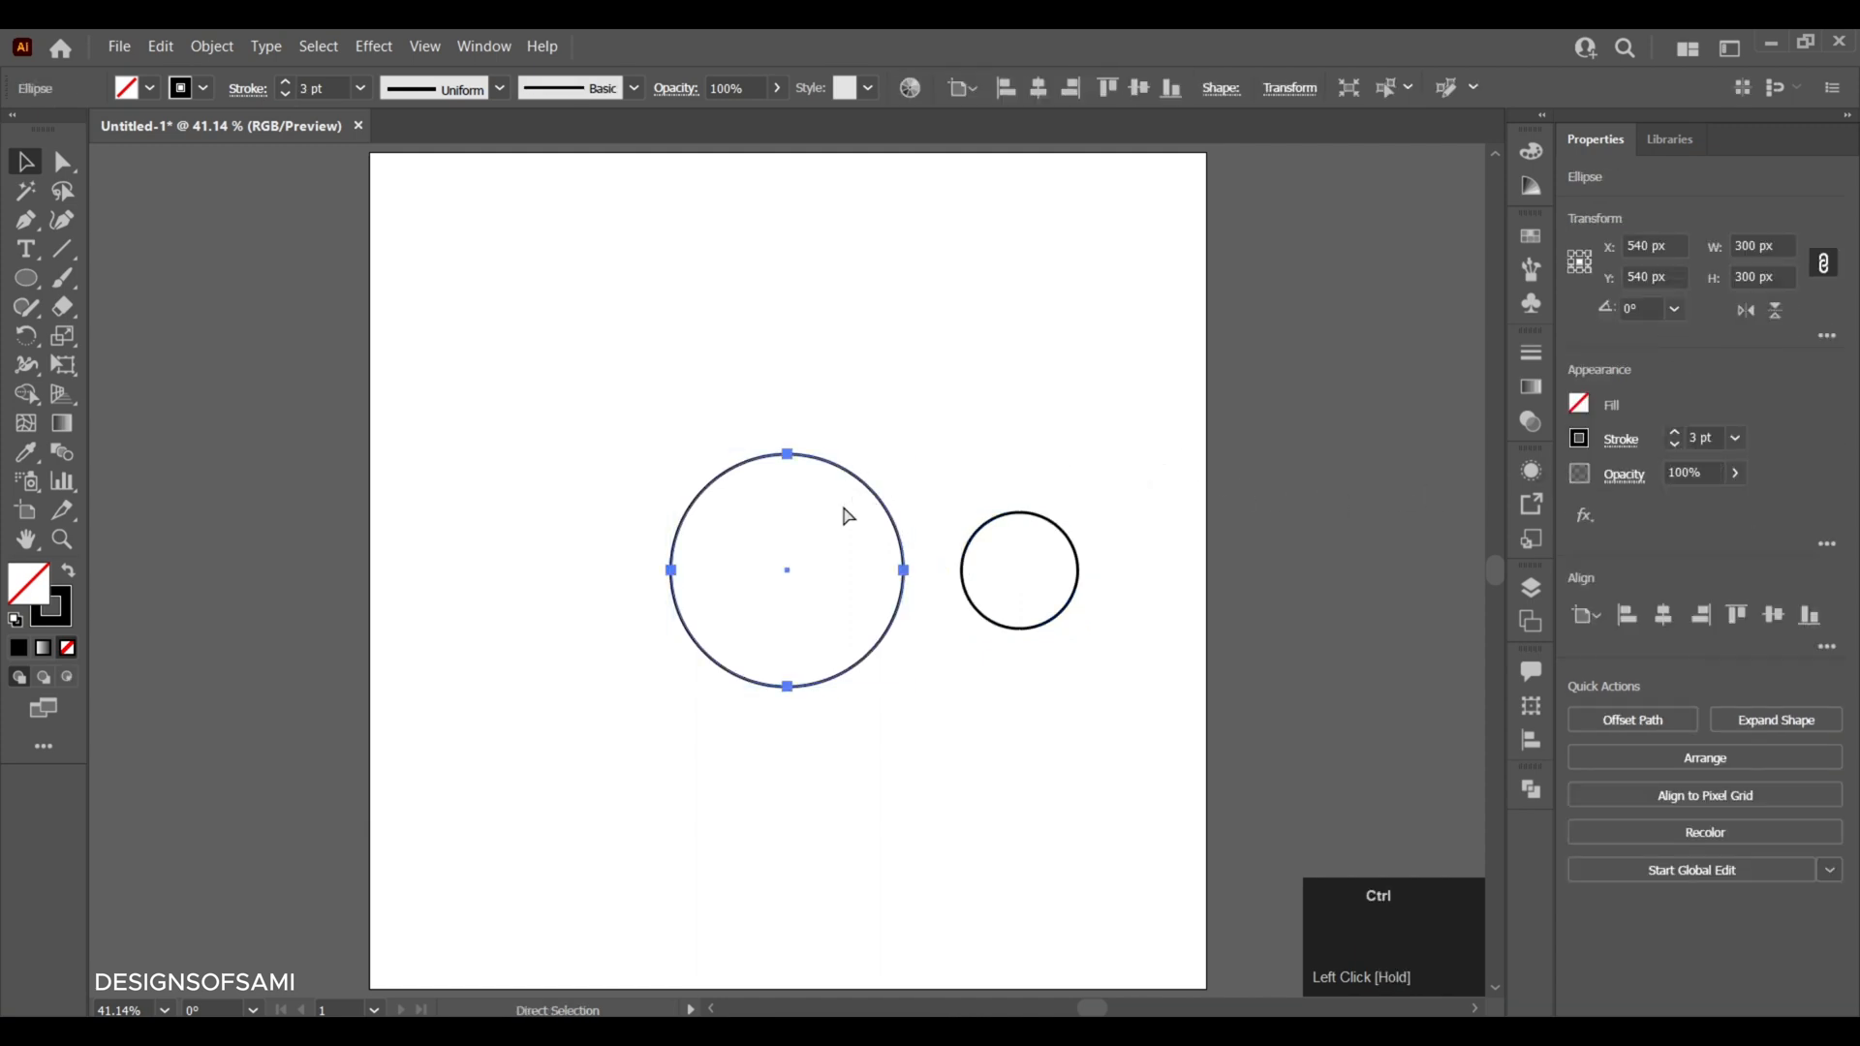
pyautogui.hotkey('ctrl', 'c')
pyautogui.hotkey('ctrl', 'f')
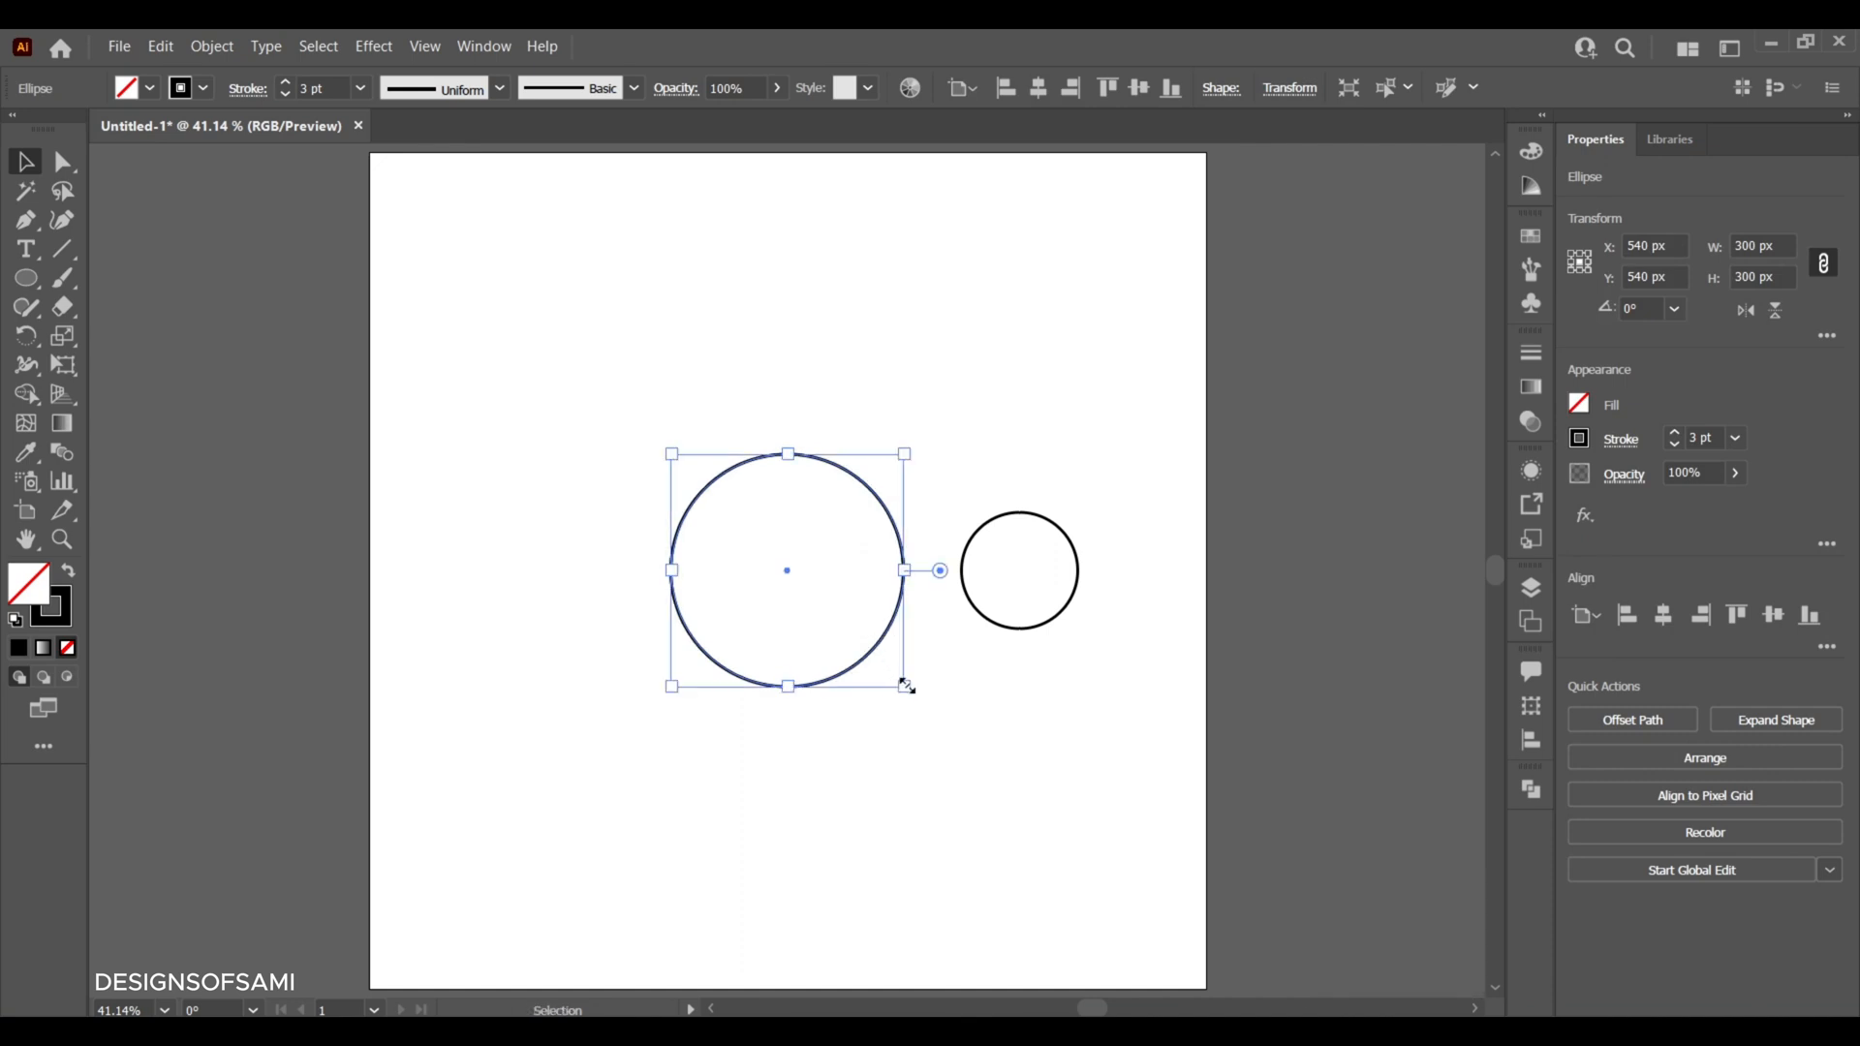
pyautogui.moveTo(904, 686); pyautogui.dragTo(803, 584)
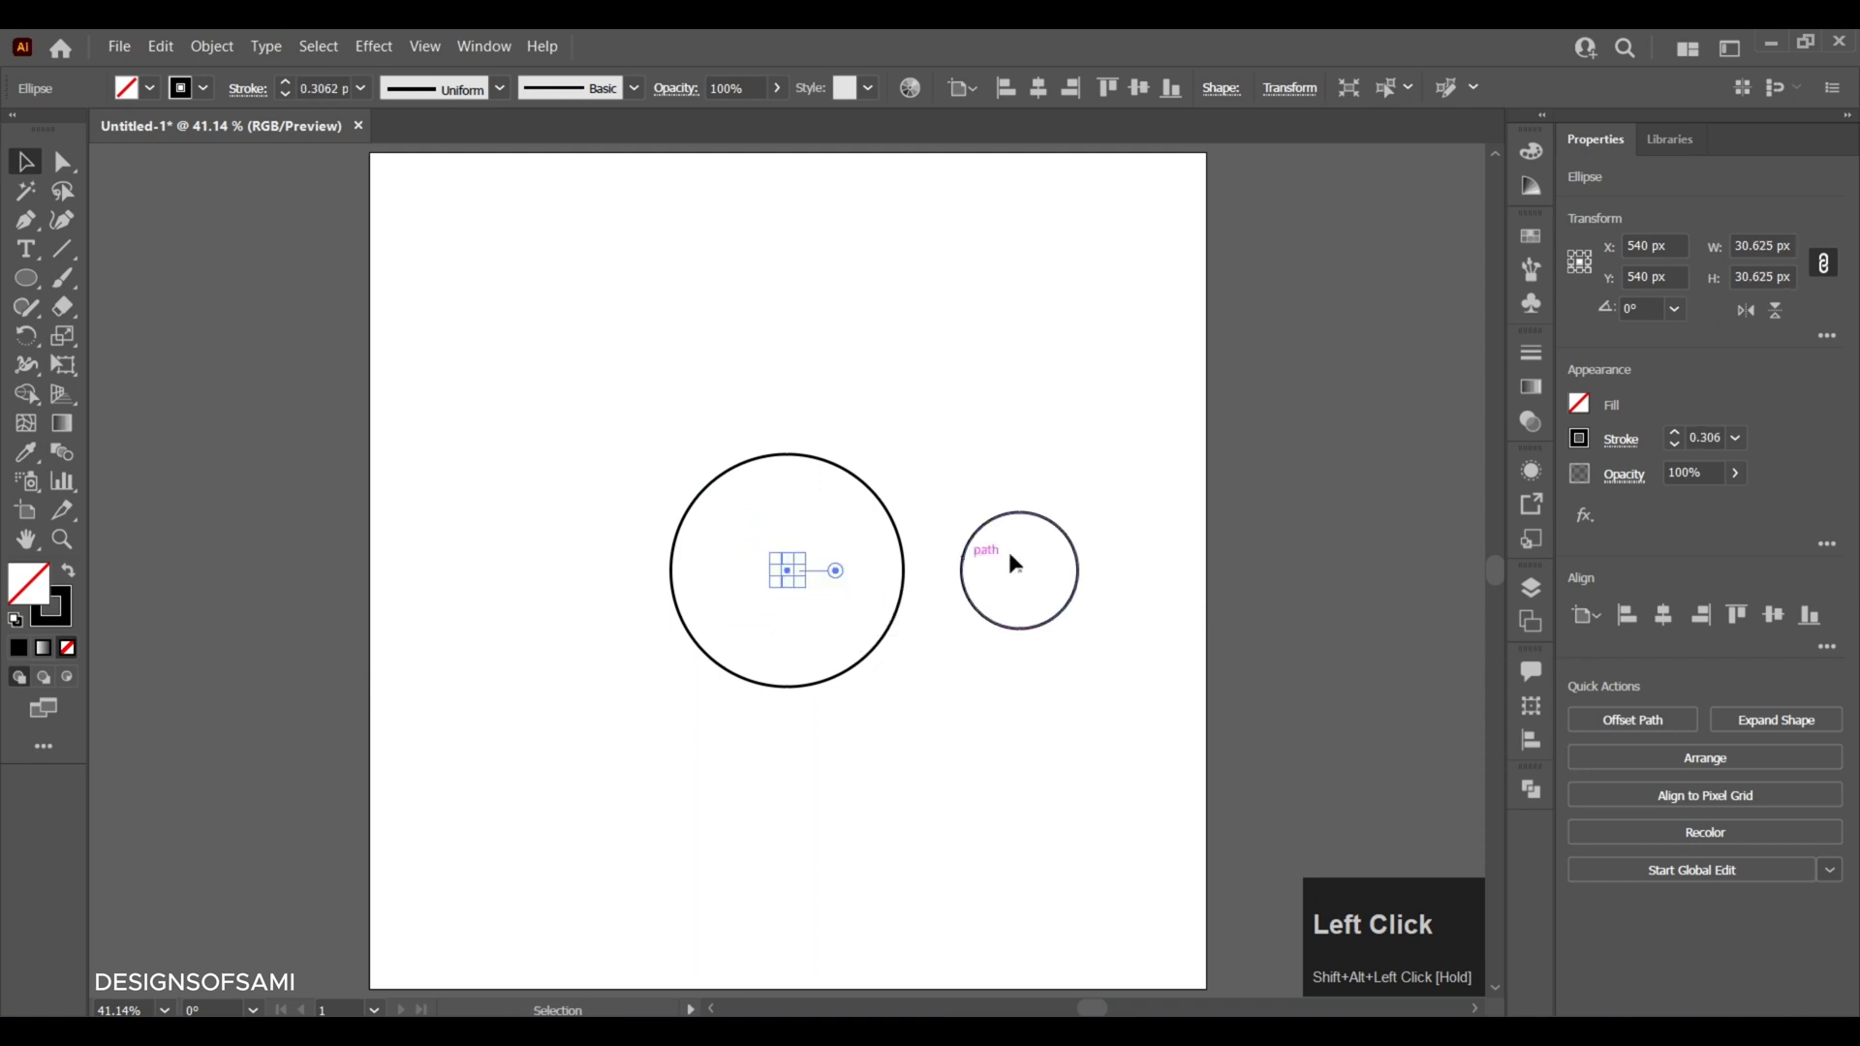
pyautogui.click(1679, 432)
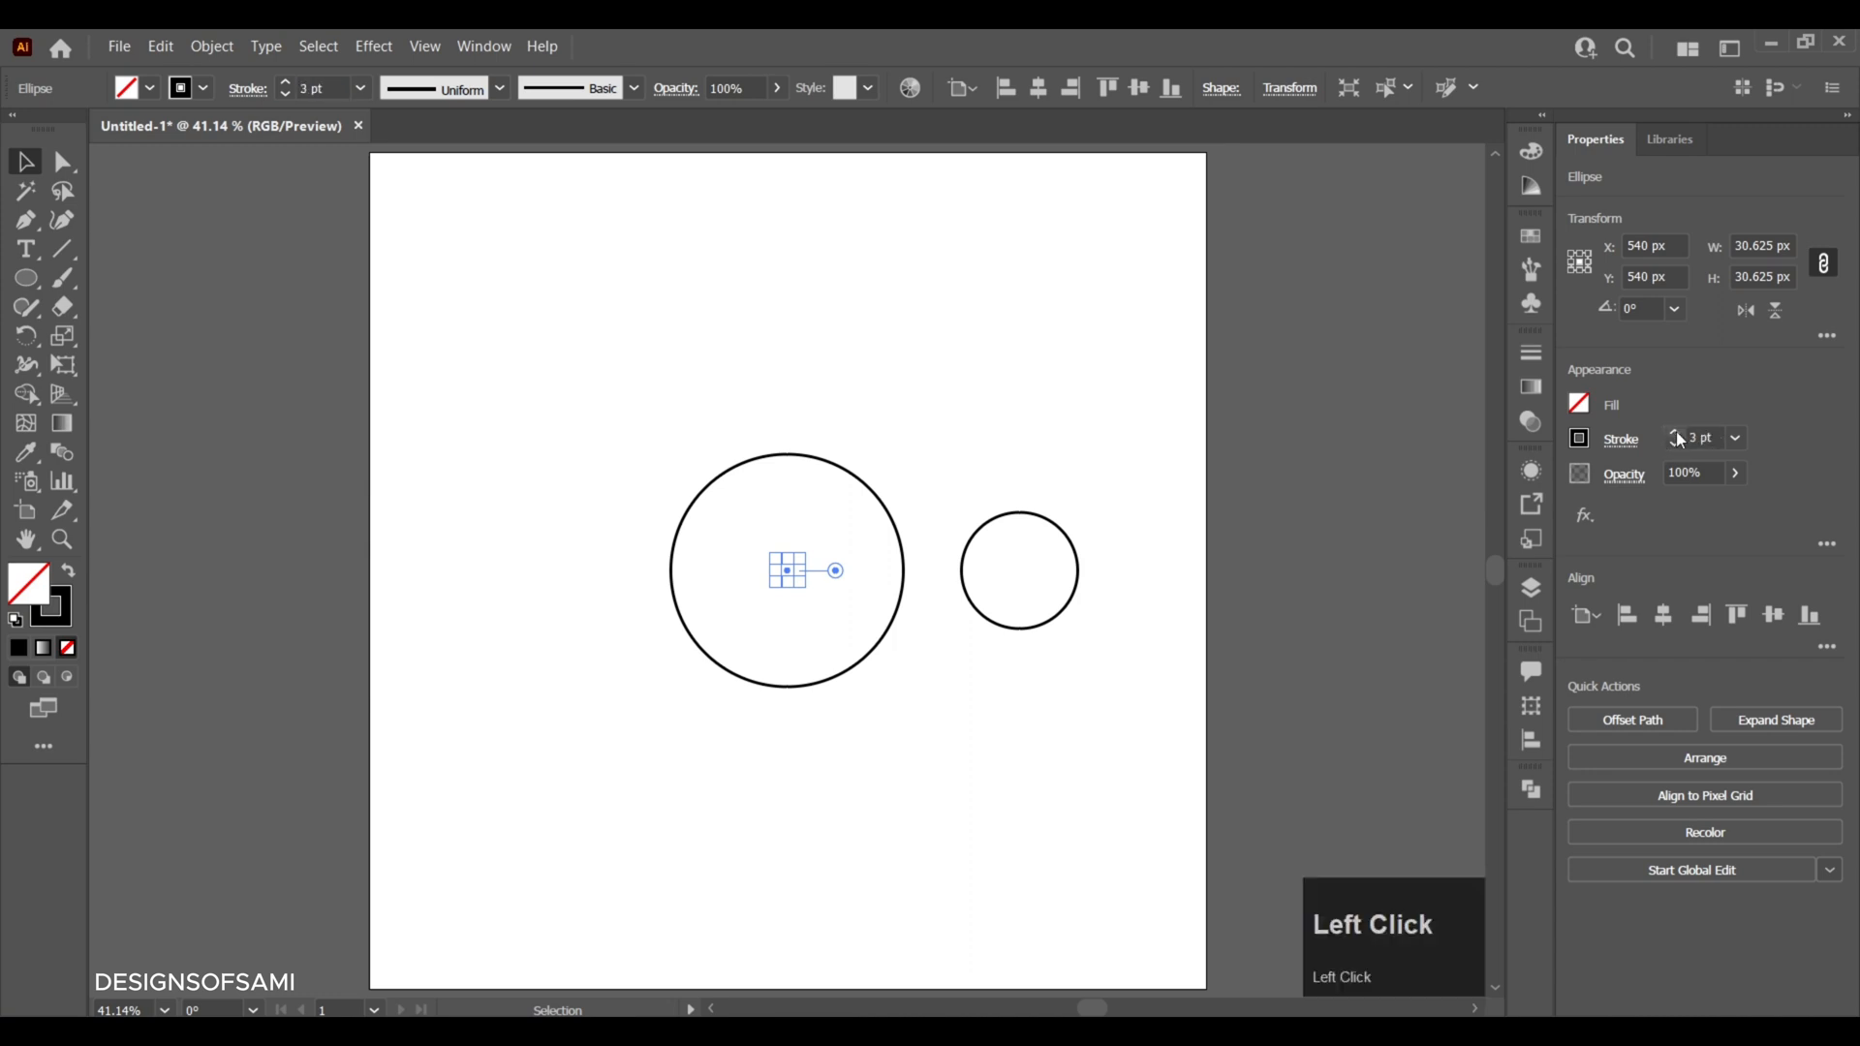
pyautogui.click(960, 463)
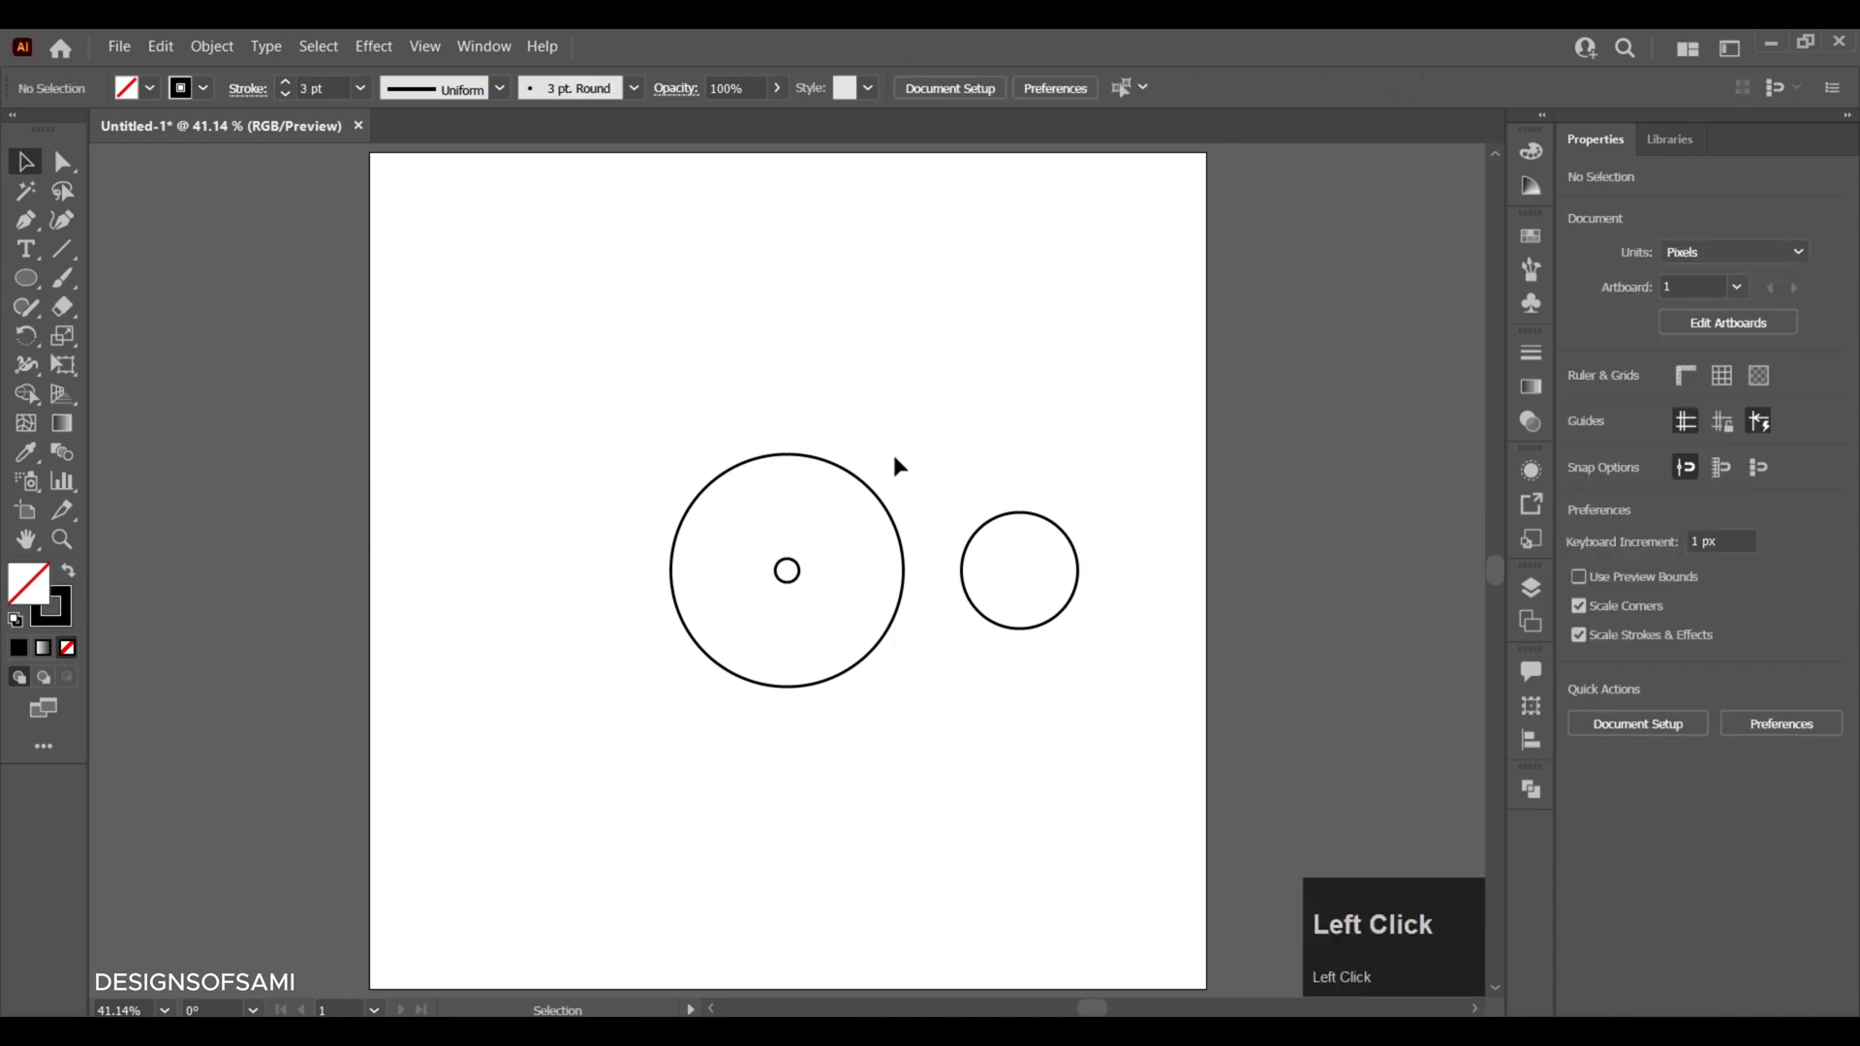
# - Select the large circle and its small inner circle and set the blend spacing to Specified Steps with 5 steps
pyautogui.moveTo(898, 457); pyautogui.dragTo(765, 593)
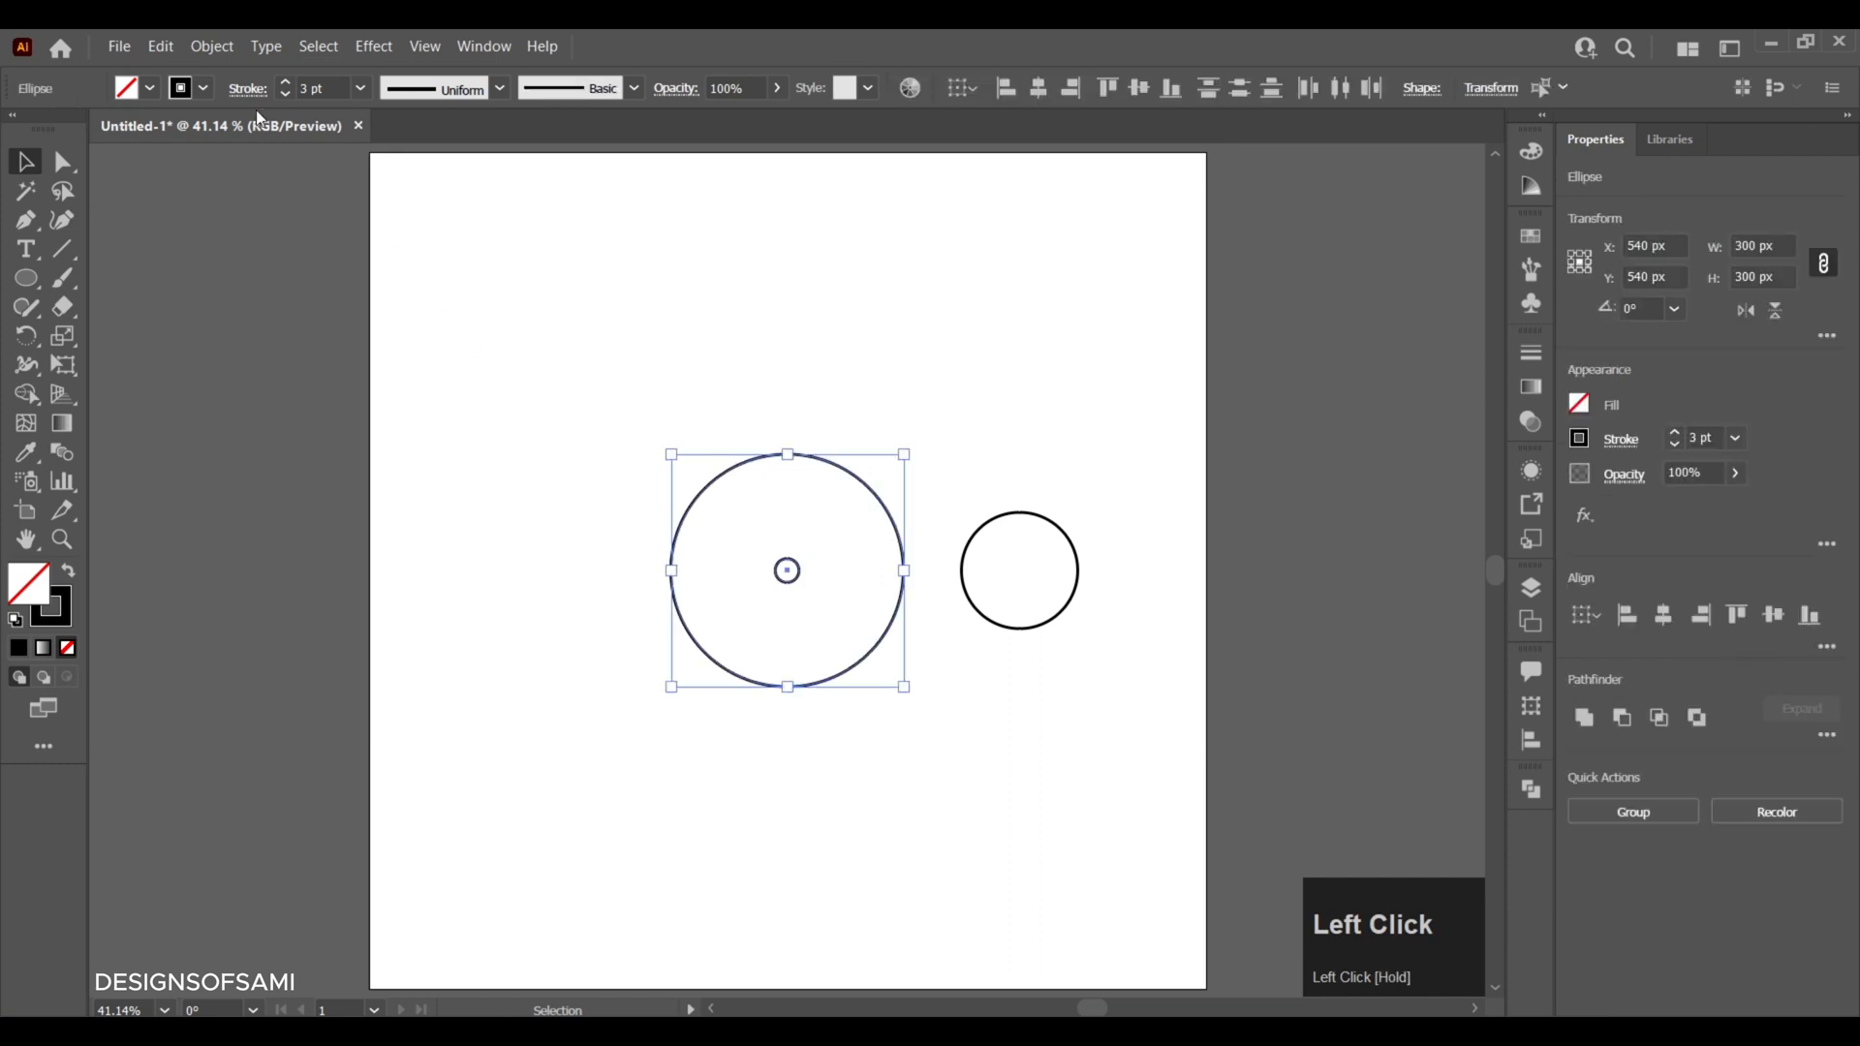
pyautogui.click(212, 49)
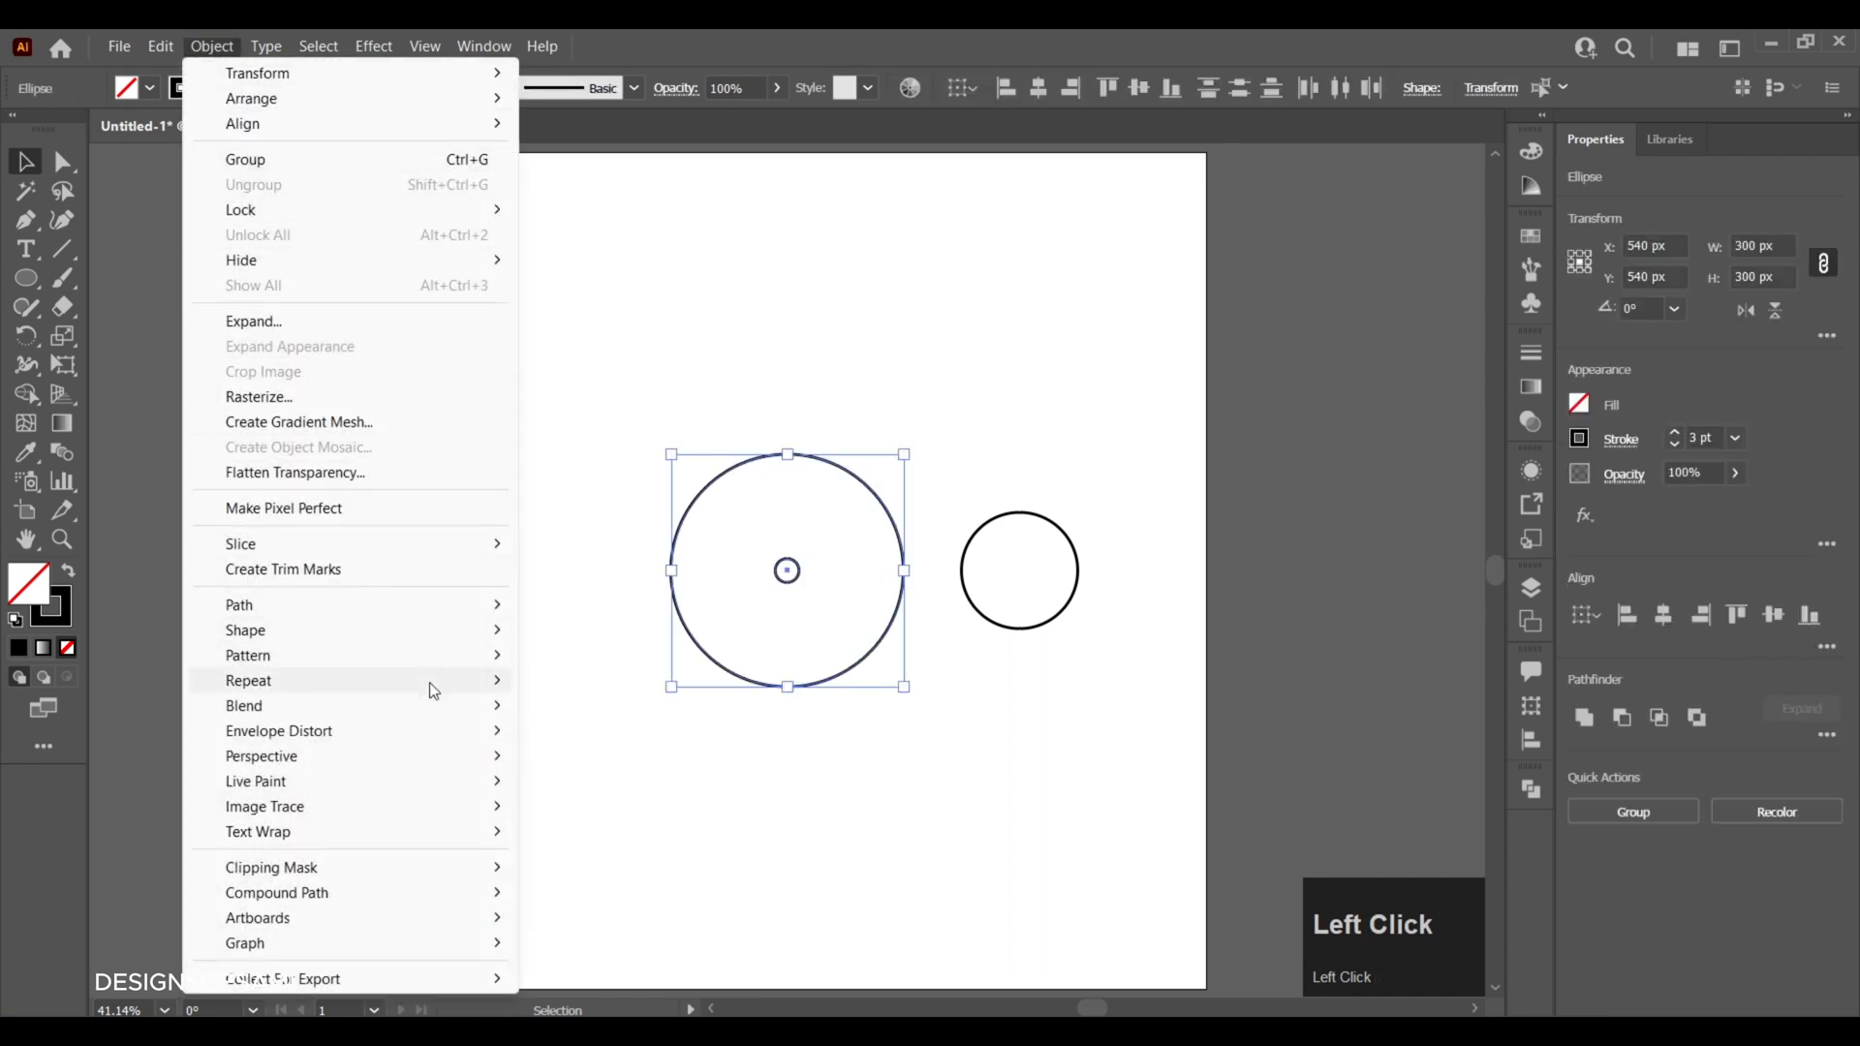
pyautogui.moveTo(438, 704)
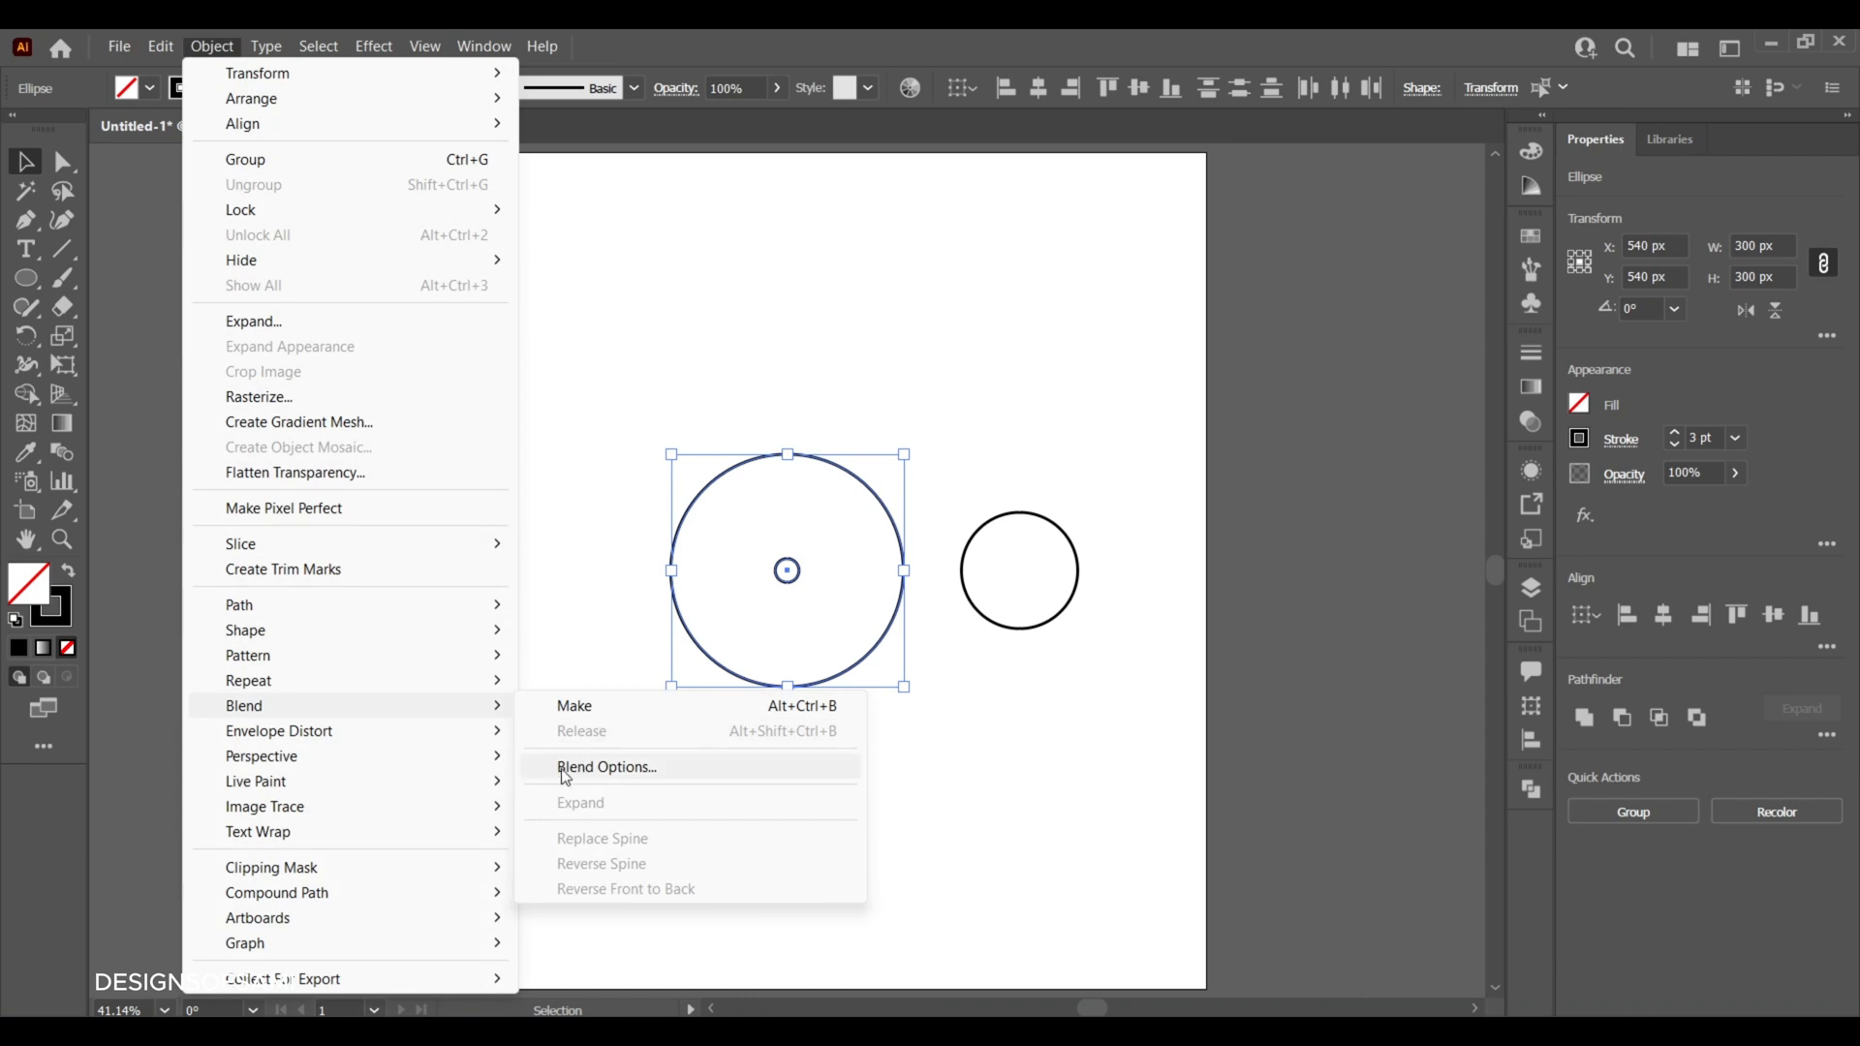
pyautogui.click(619, 766)
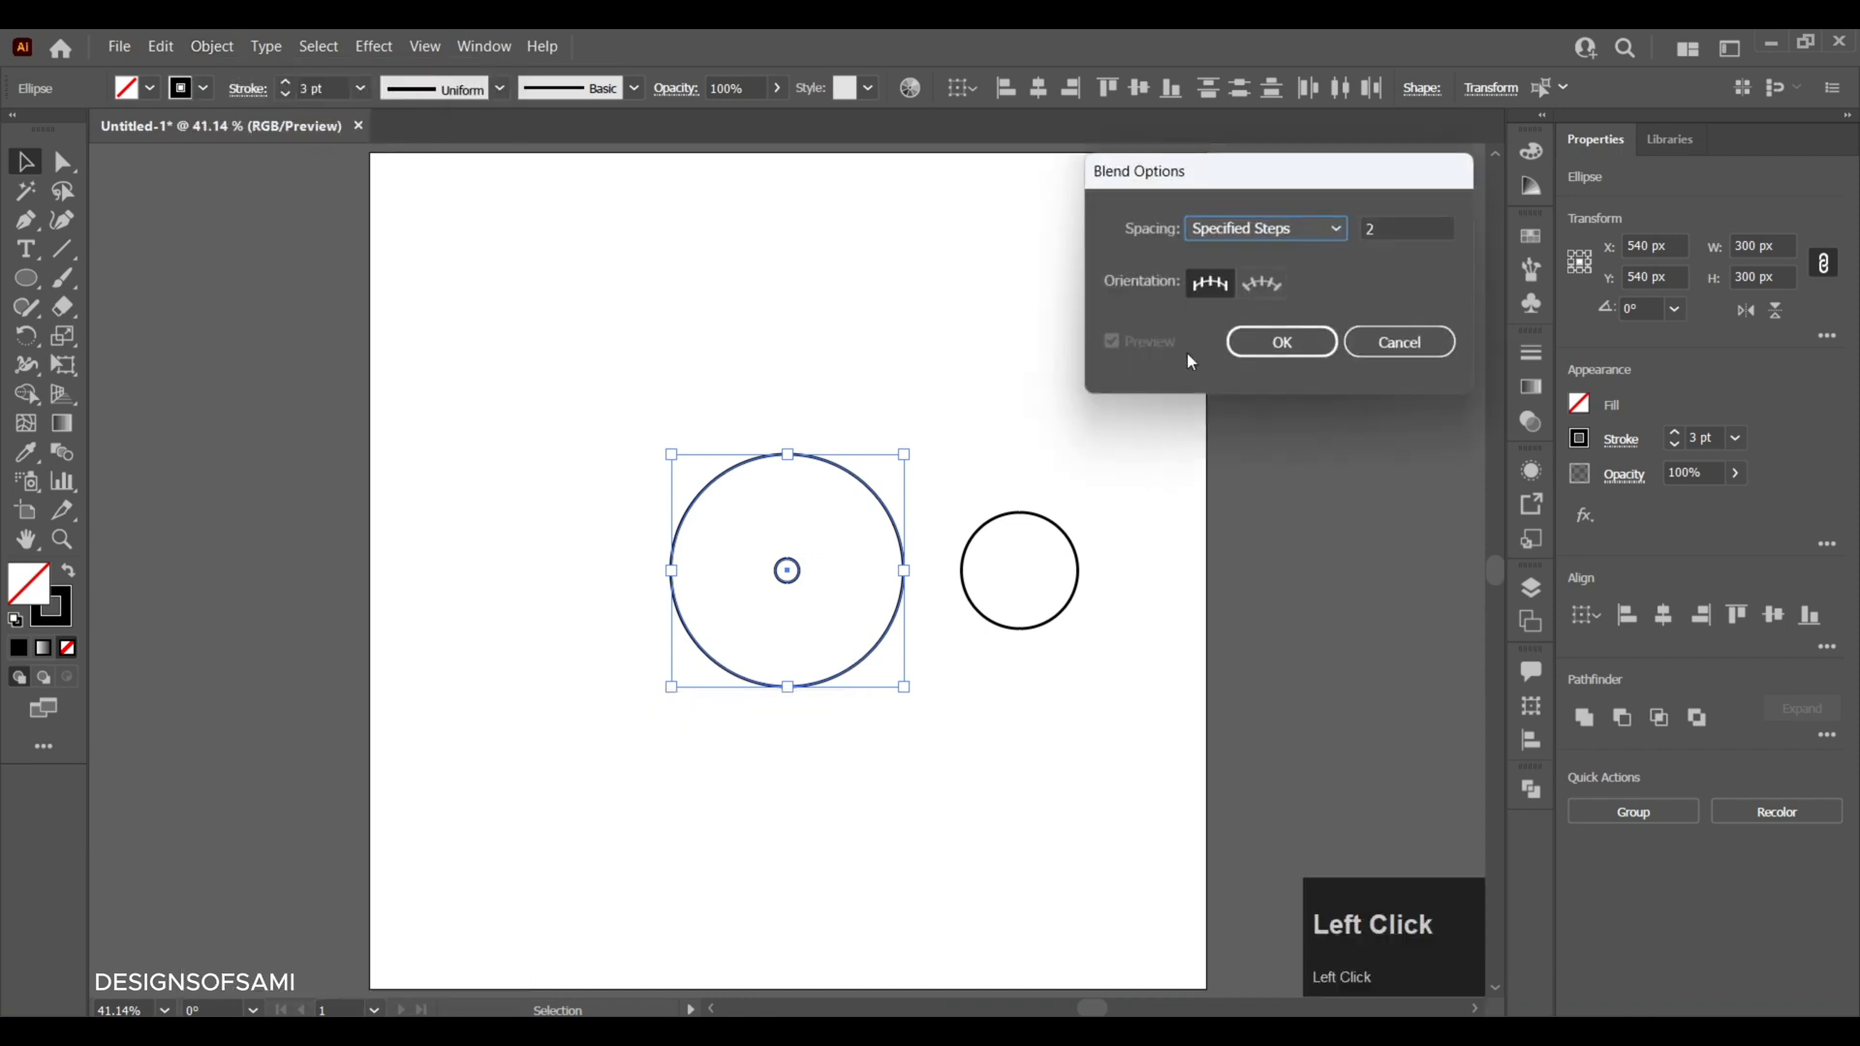
pyautogui.click(1246, 234)
pyautogui.click(1265, 279)
pyautogui.moveTo(1395, 236); pyautogui.dragTo(1339, 241)
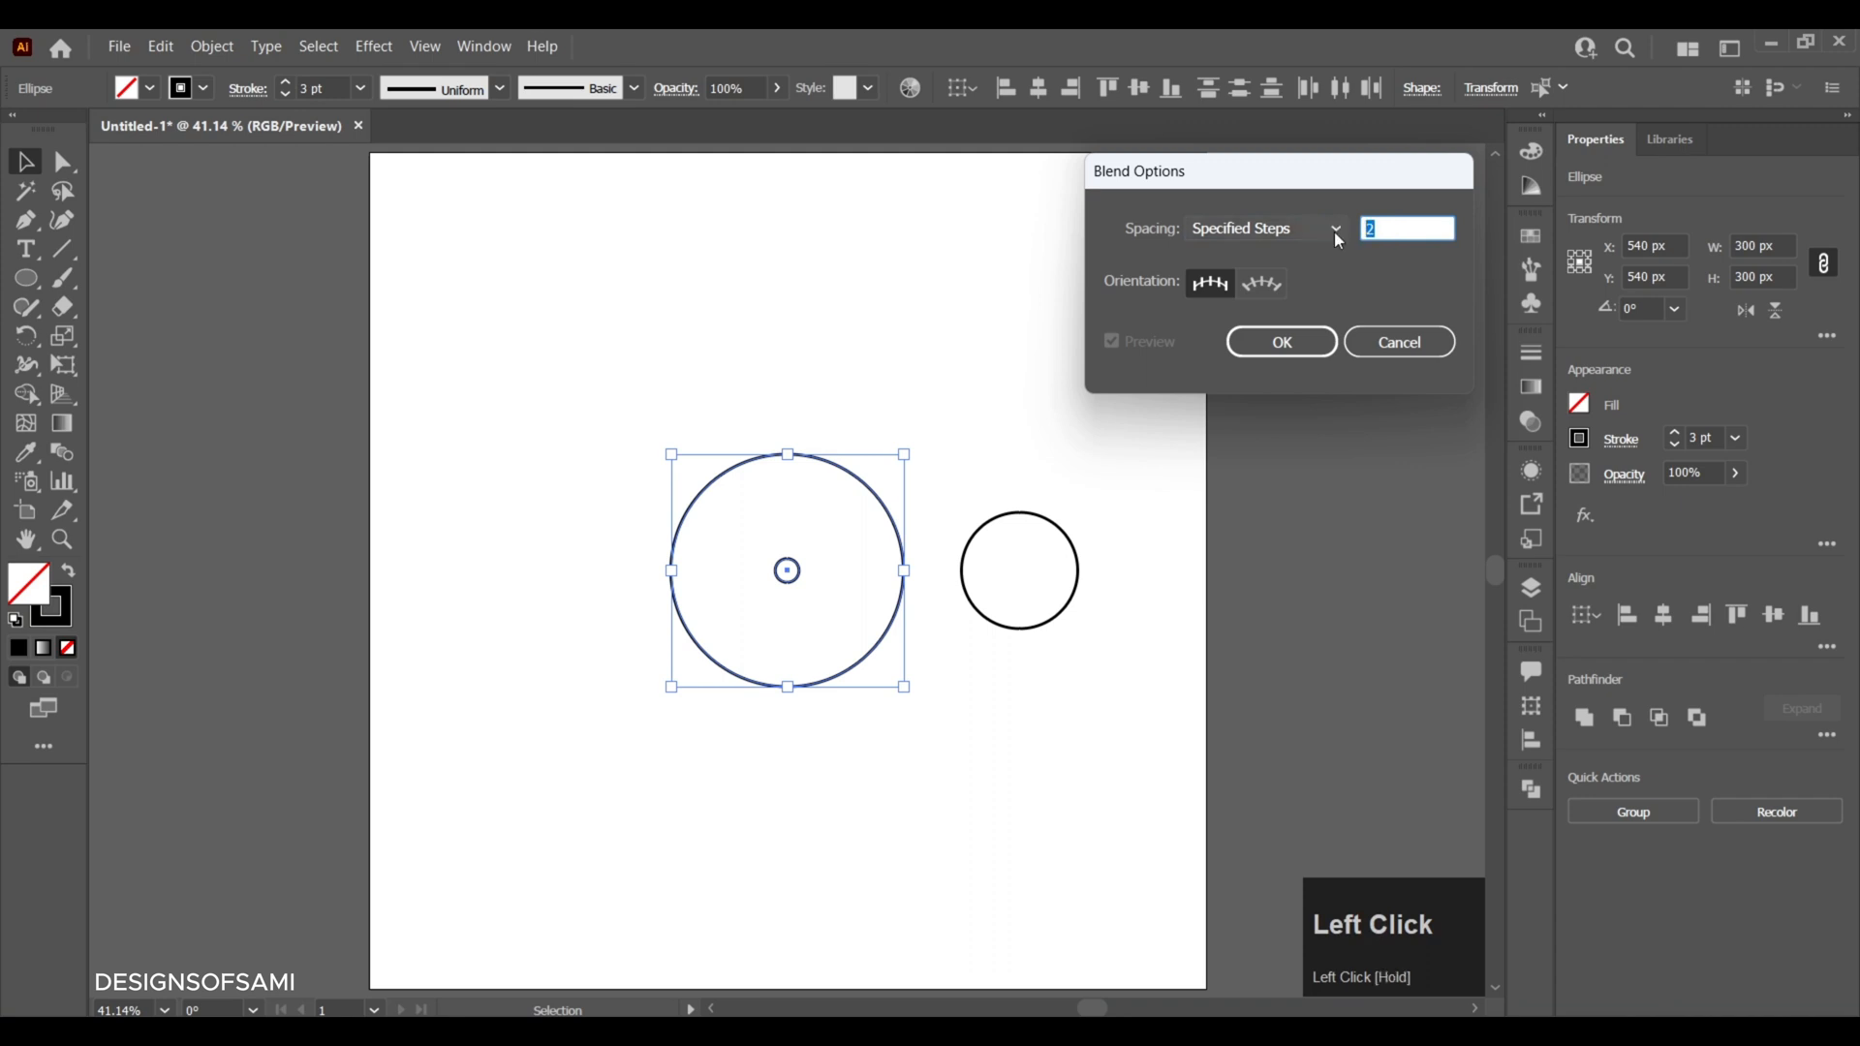
pyautogui.write('5')
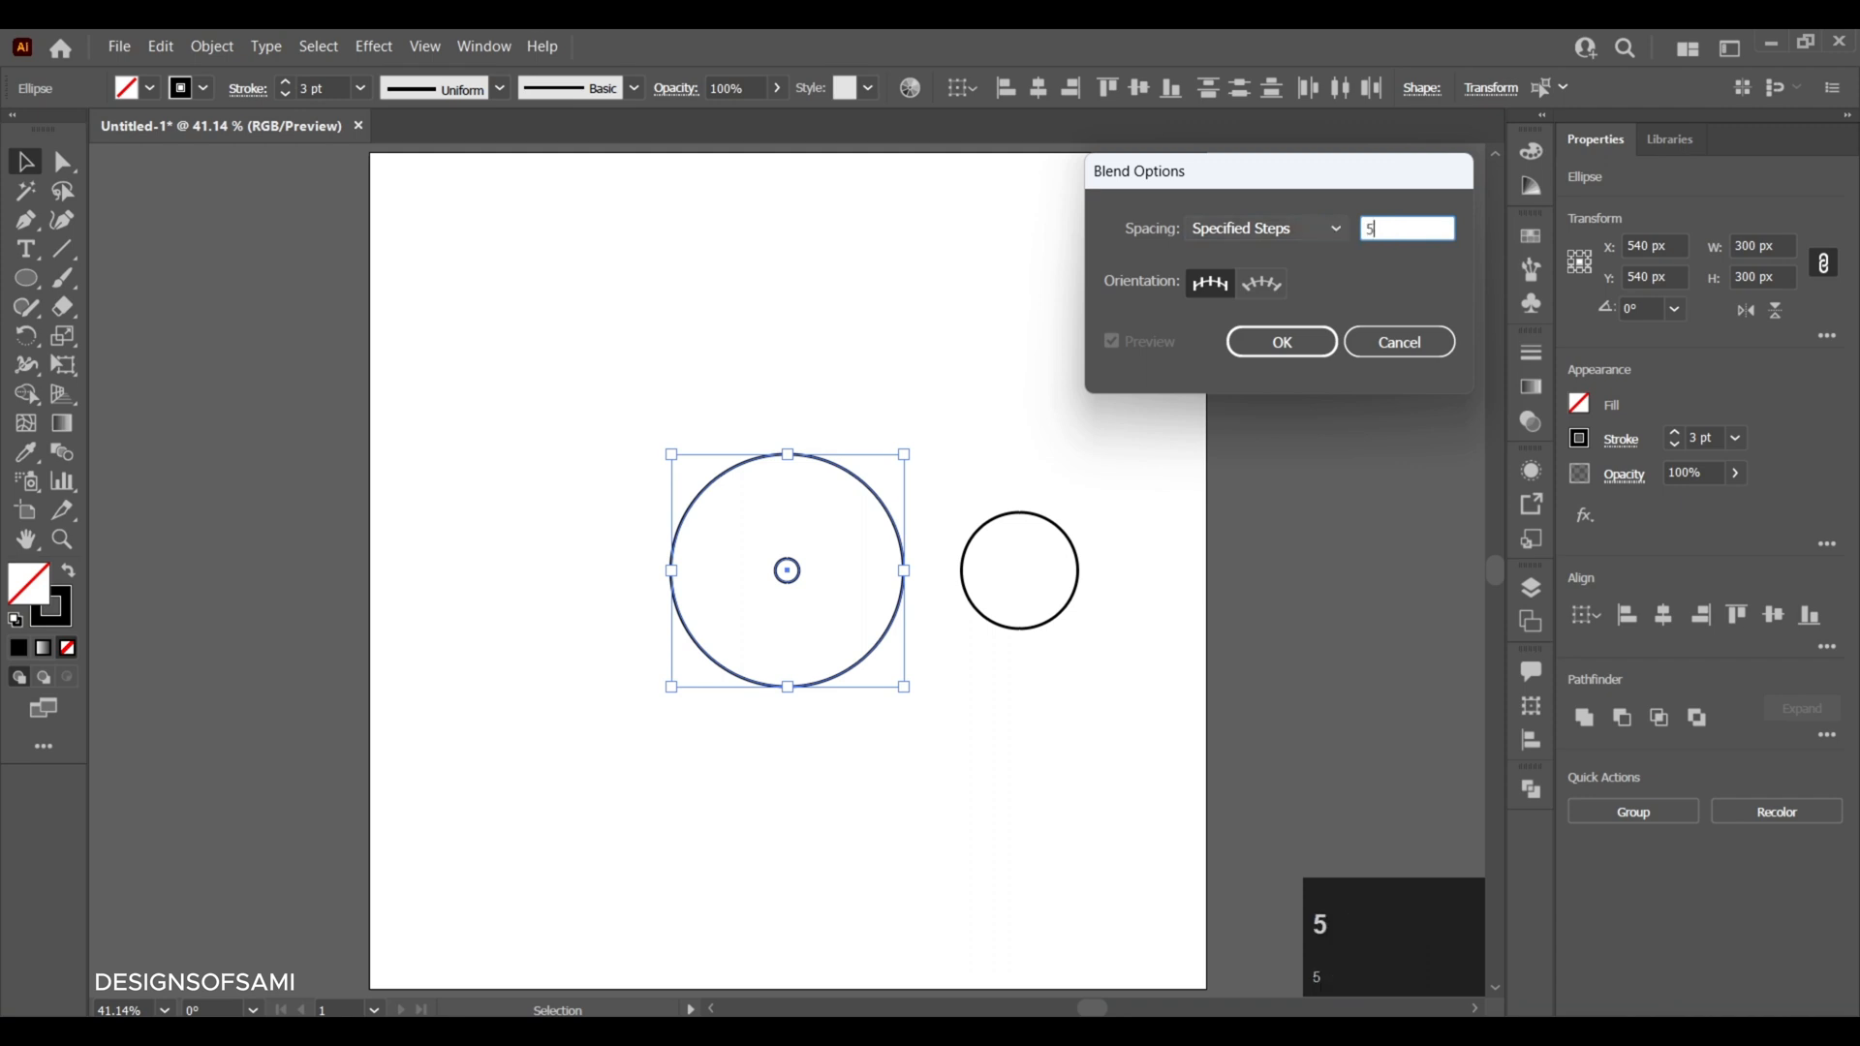
pyautogui.click(1301, 343)
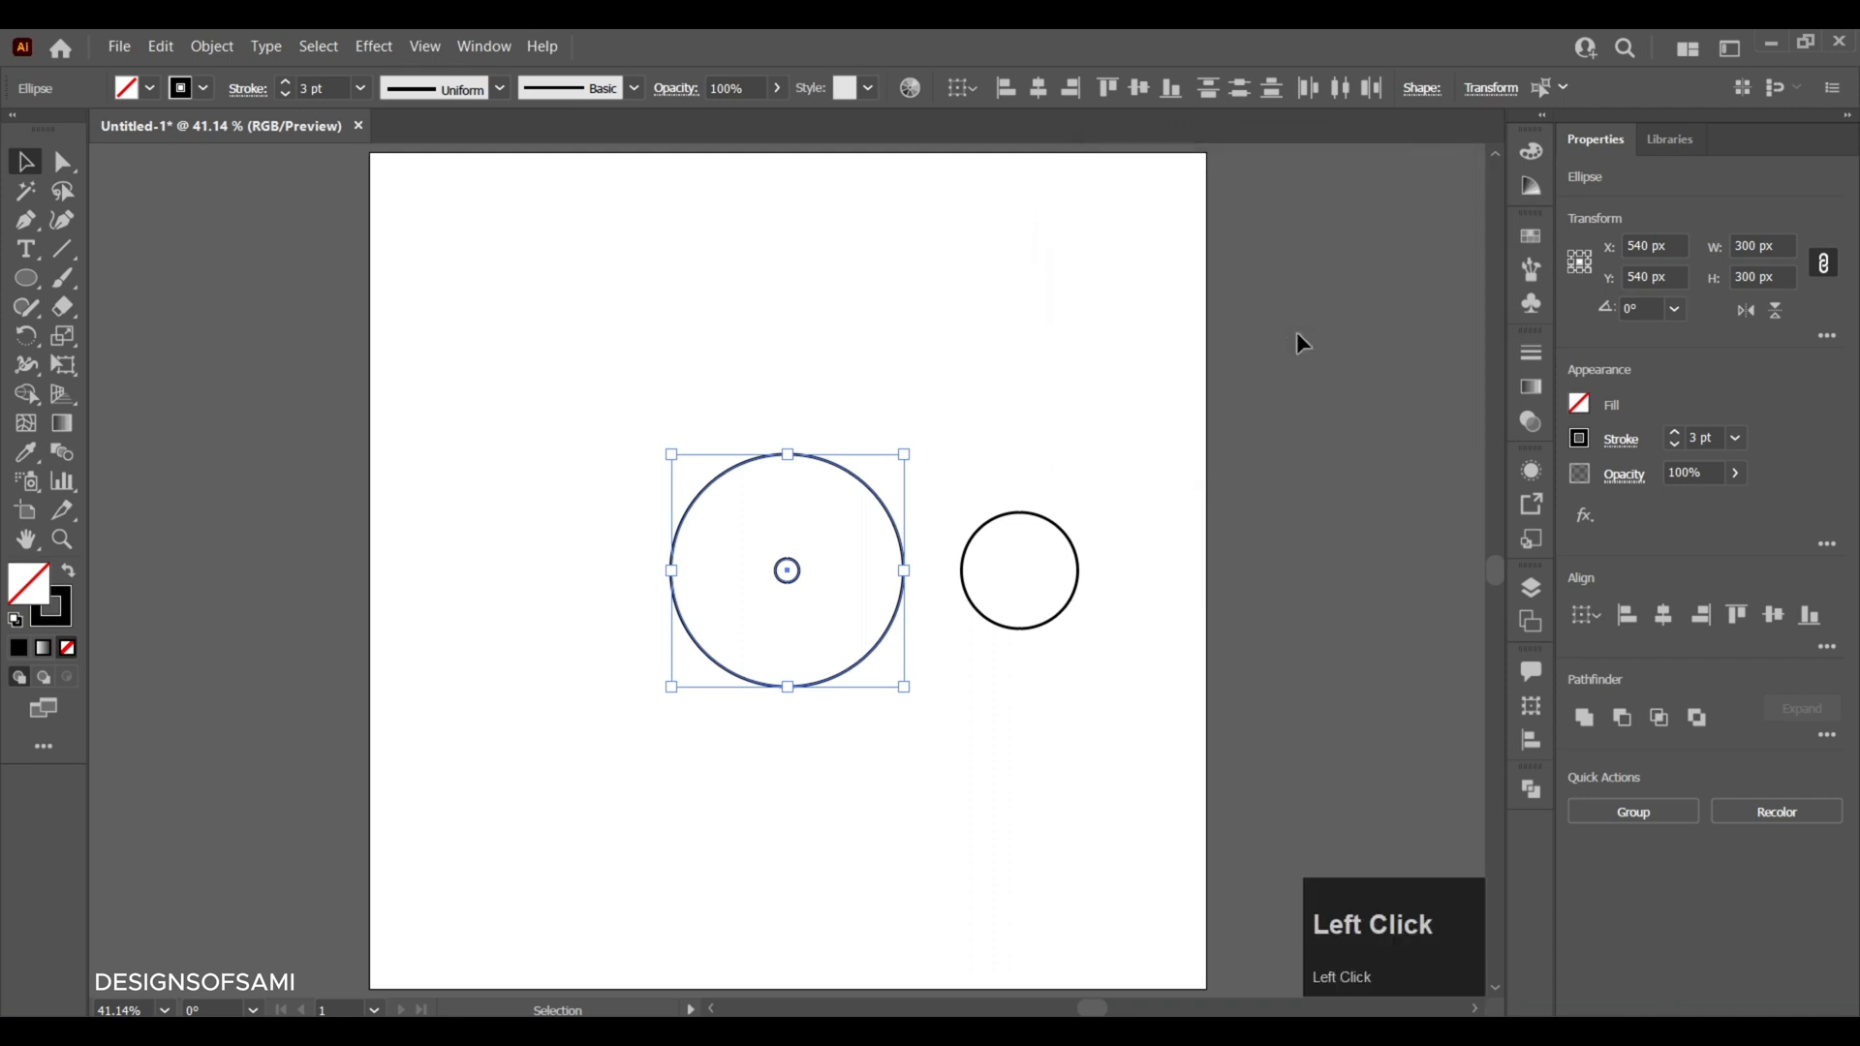
# - Blend the large circle with its inner circle into concentric rings and deselect the result
pyautogui.click(212, 48)
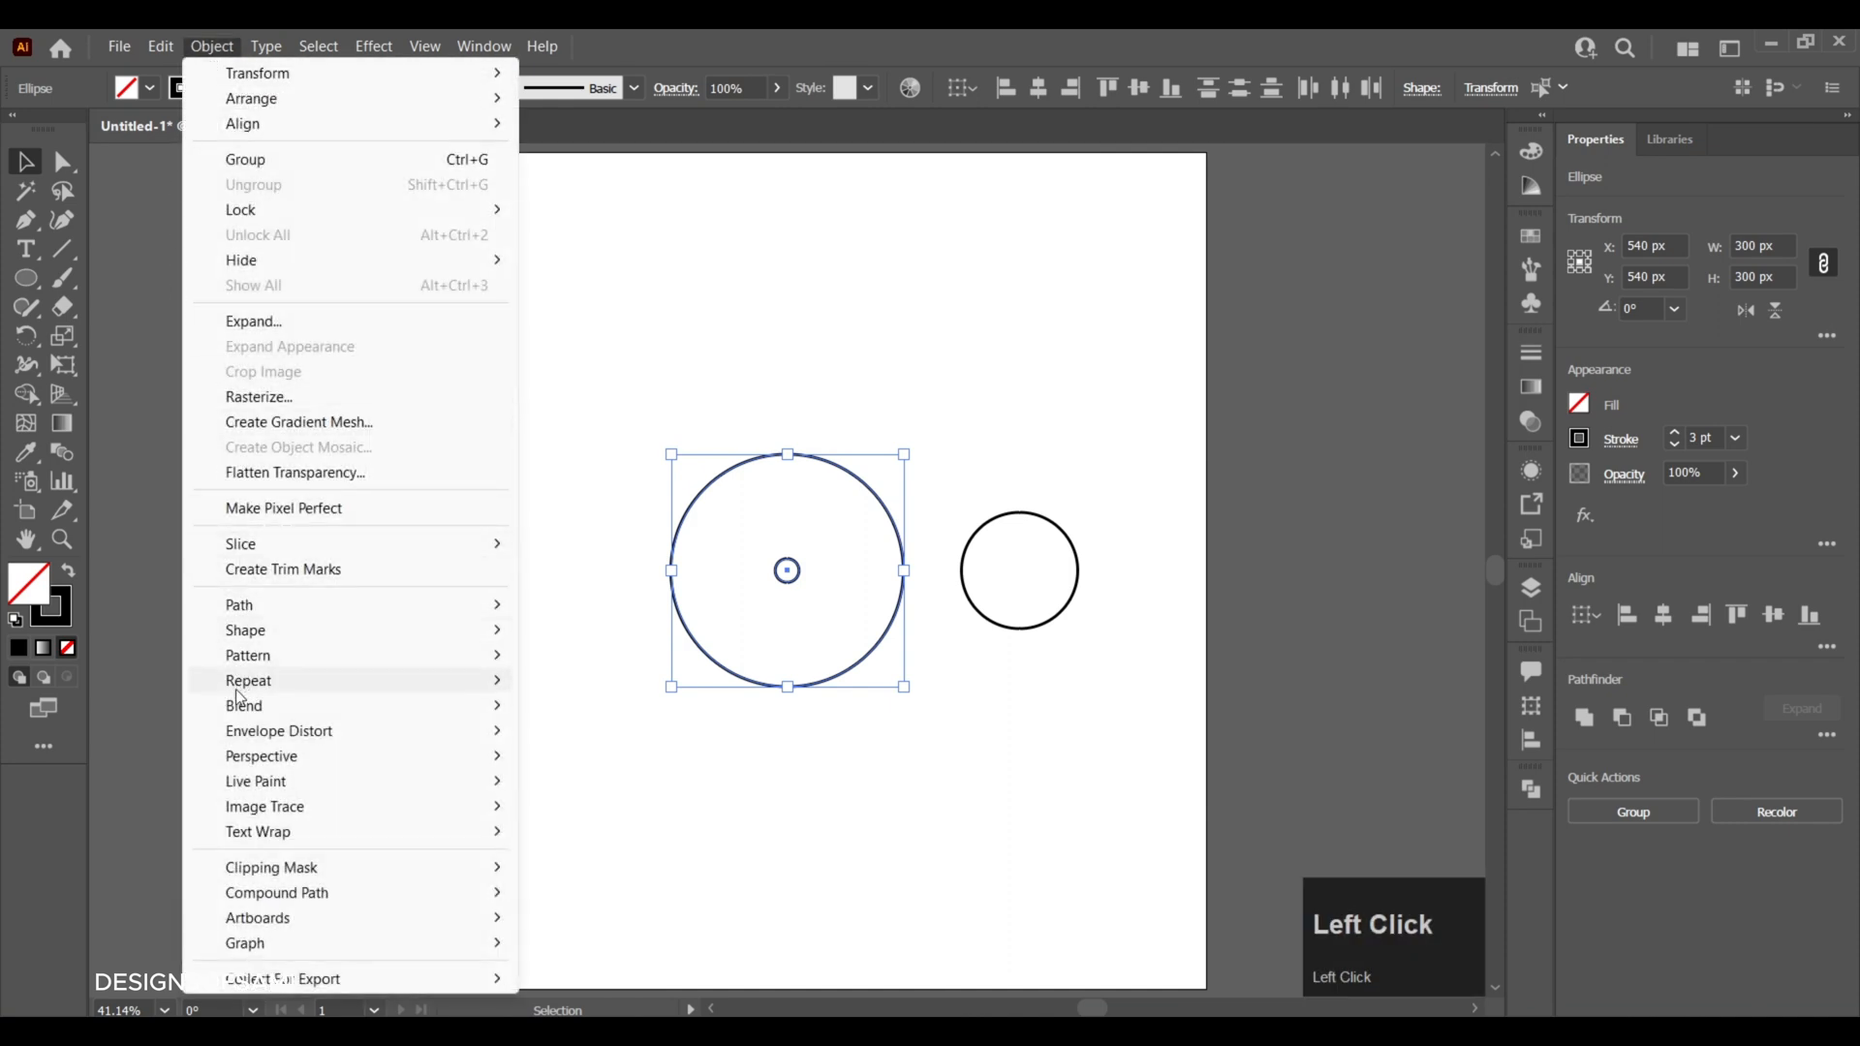
pyautogui.moveTo(247, 706)
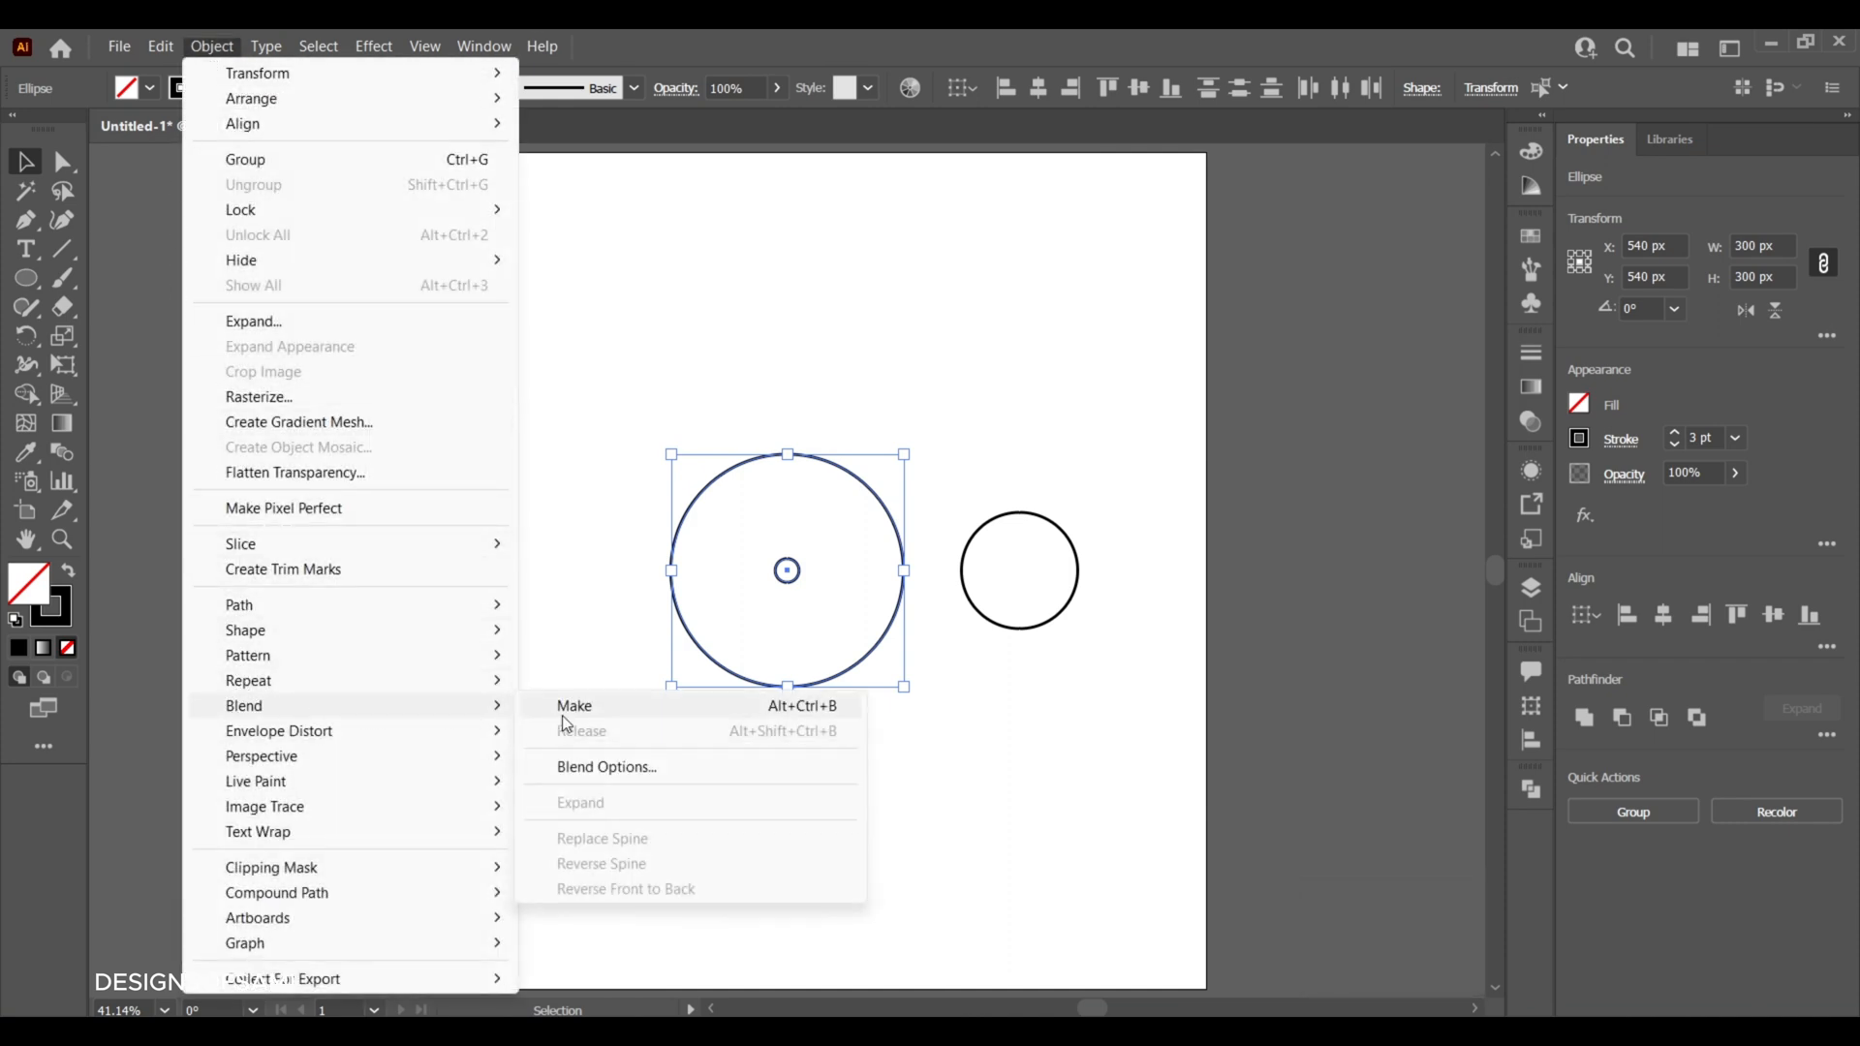
pyautogui.click(595, 713)
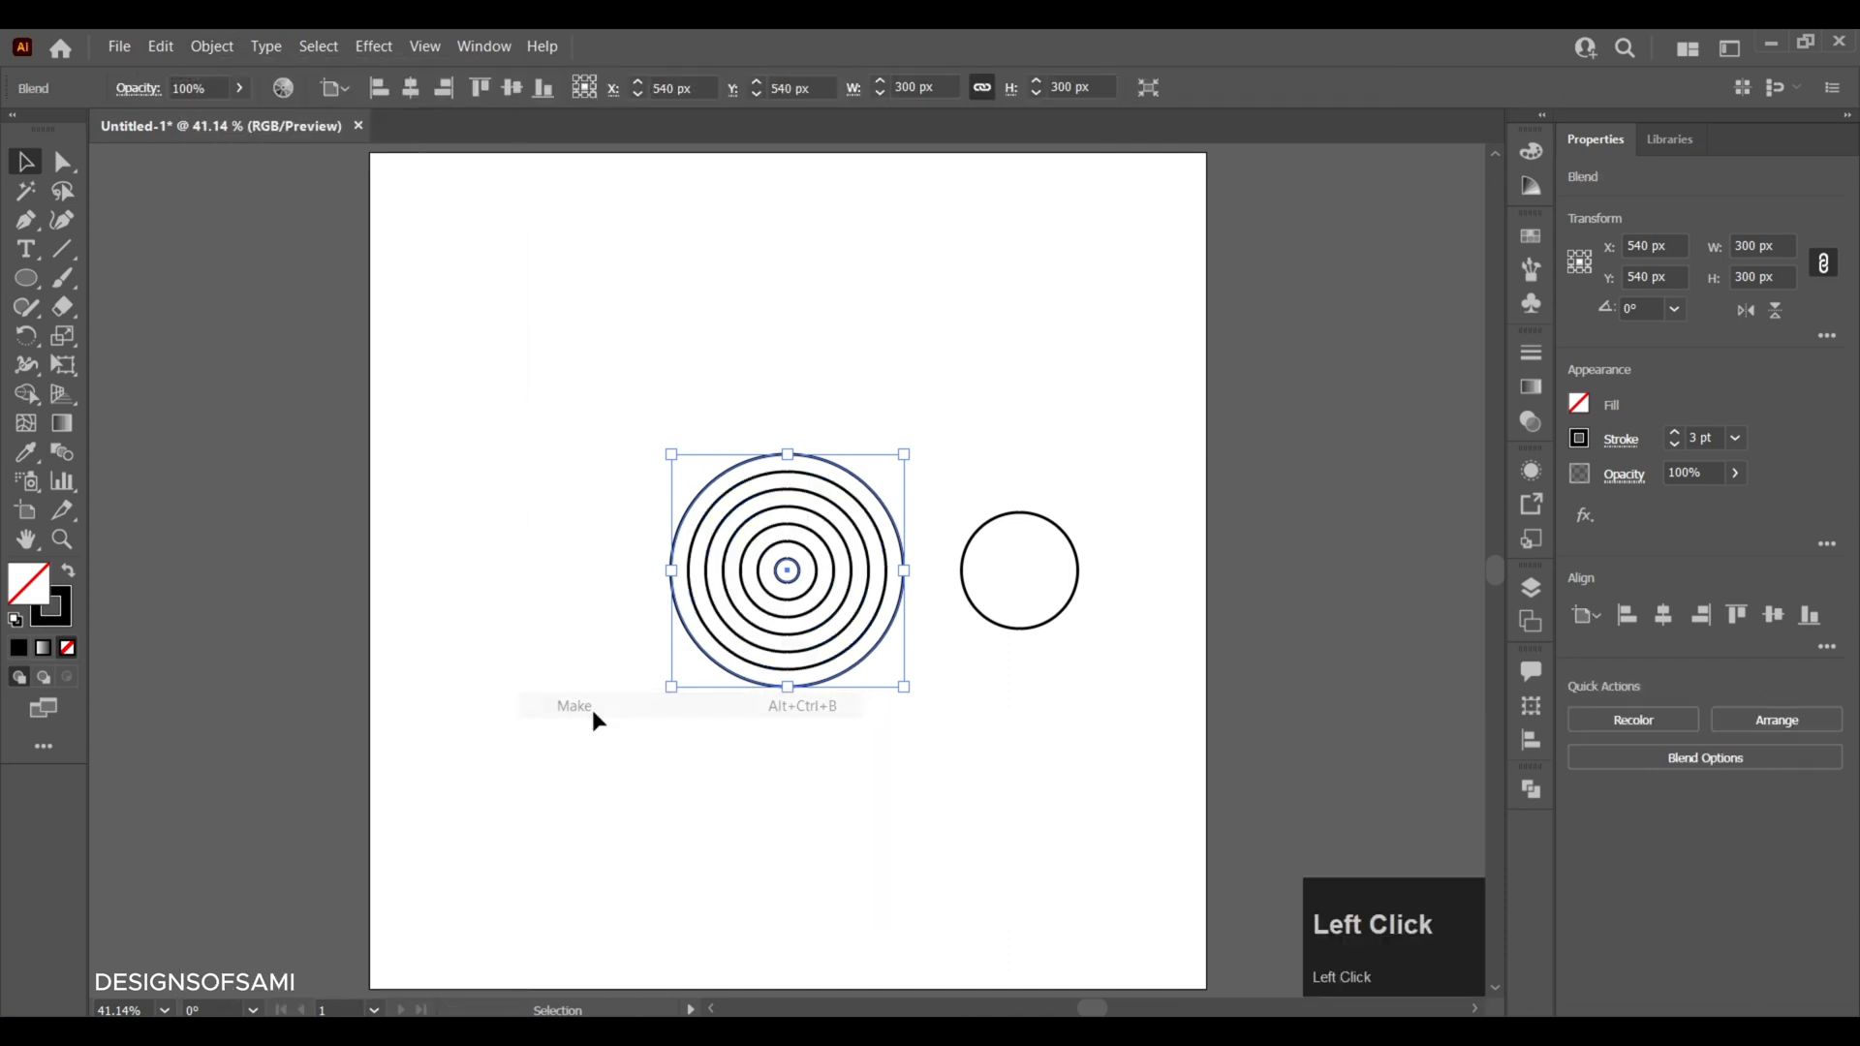
pyautogui.click(576, 527)
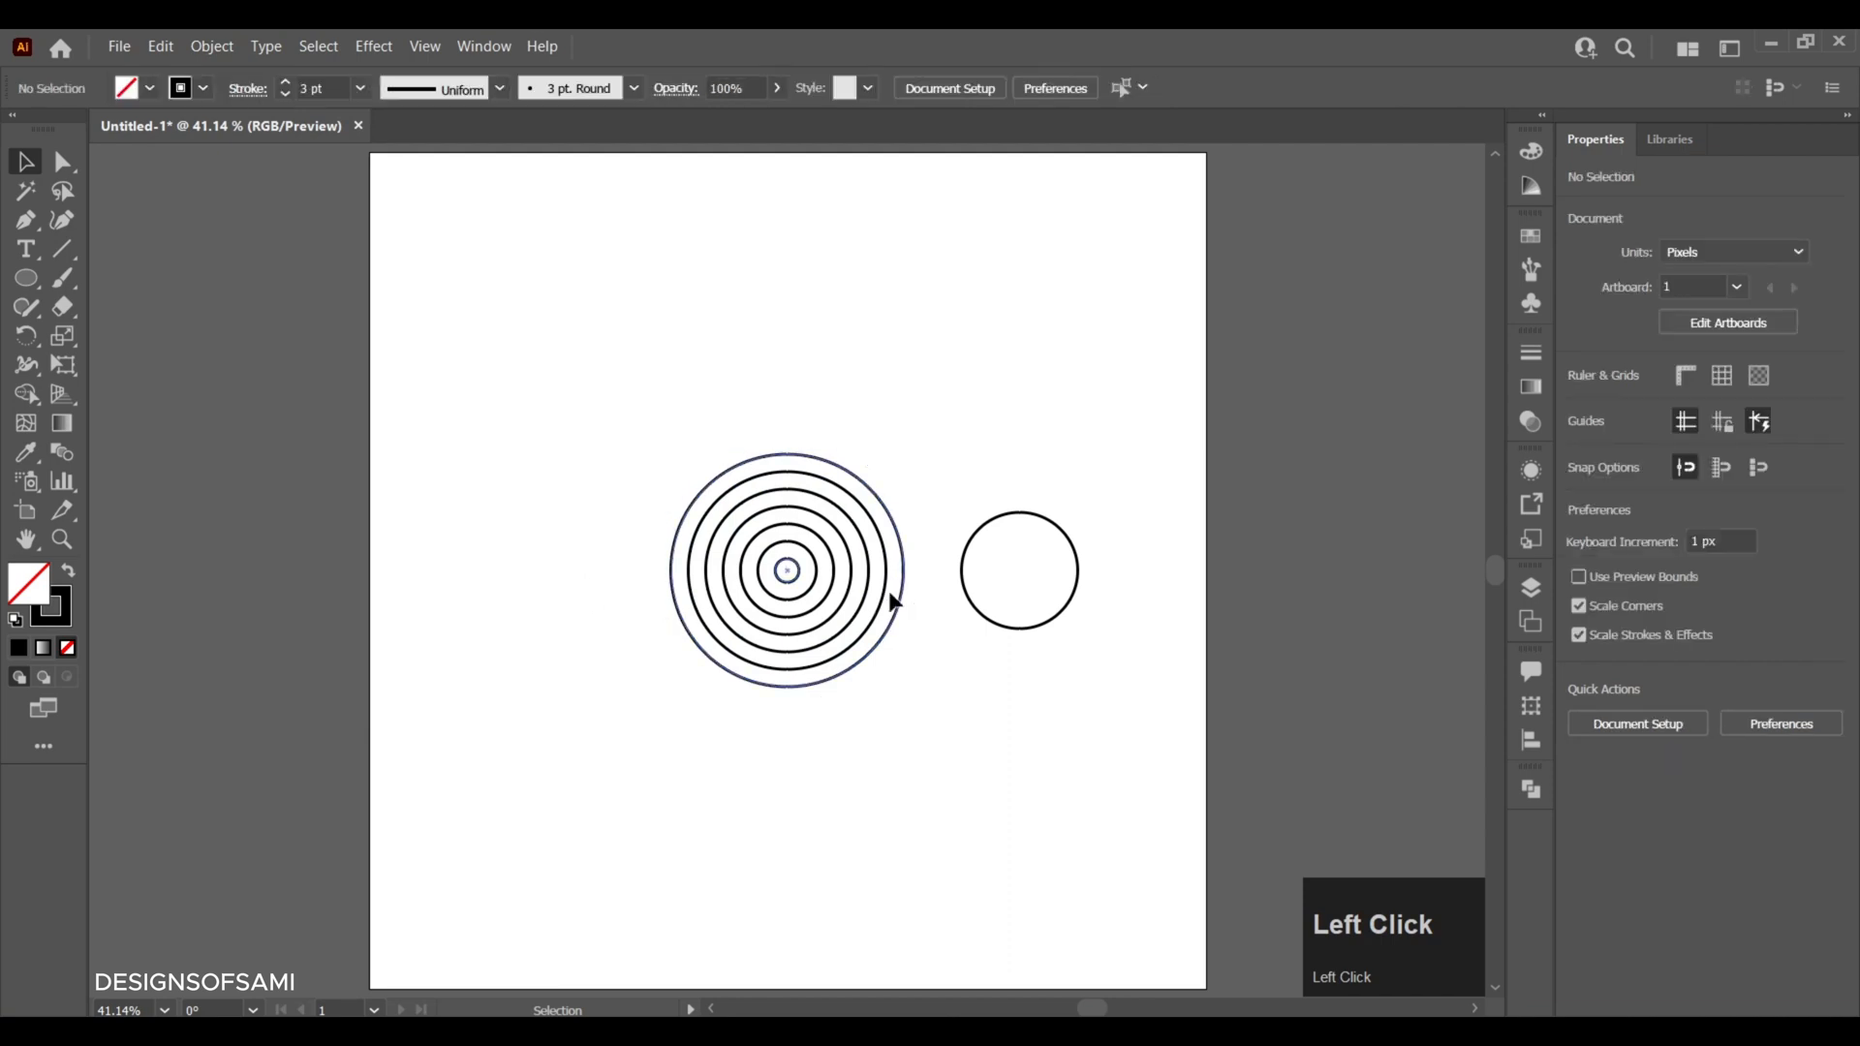
# - Copy the 150 px circle in place and scale the copy from its centre to about 20 px wide
pyautogui.click(995, 549)
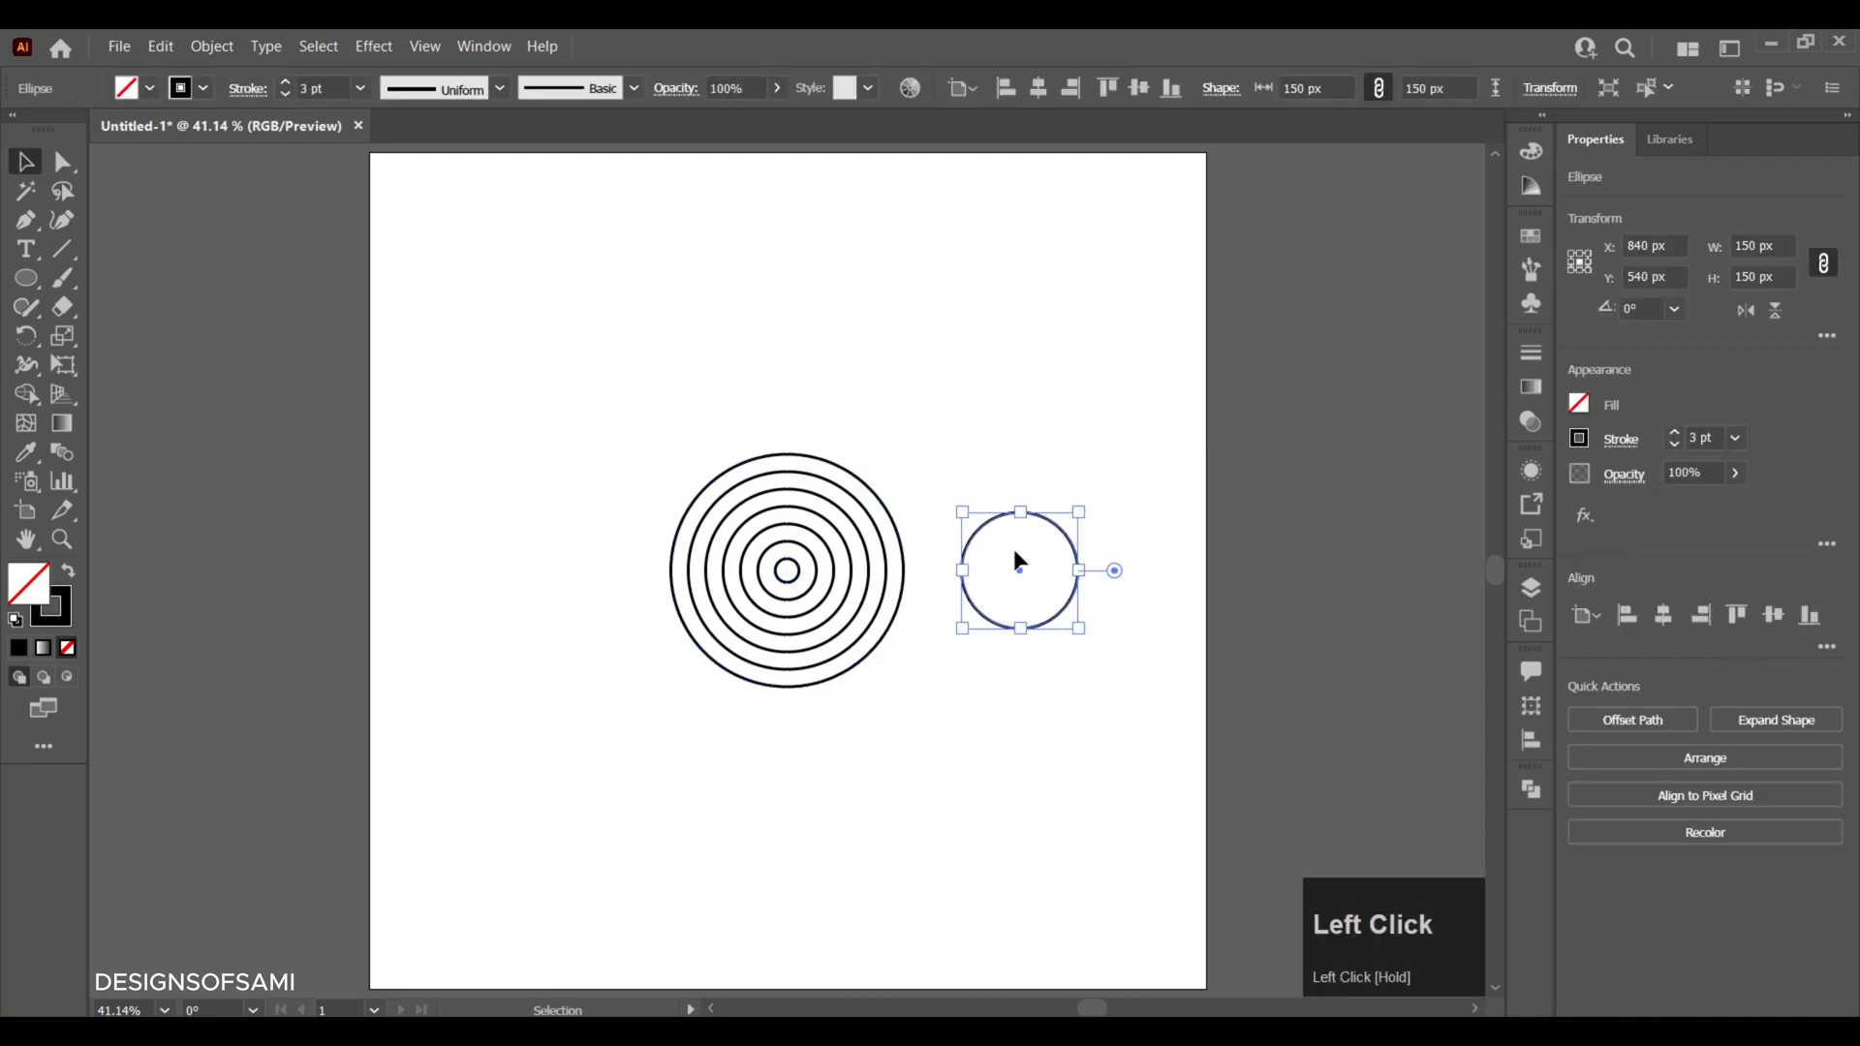
pyautogui.hotkey('ctrl', 'c')
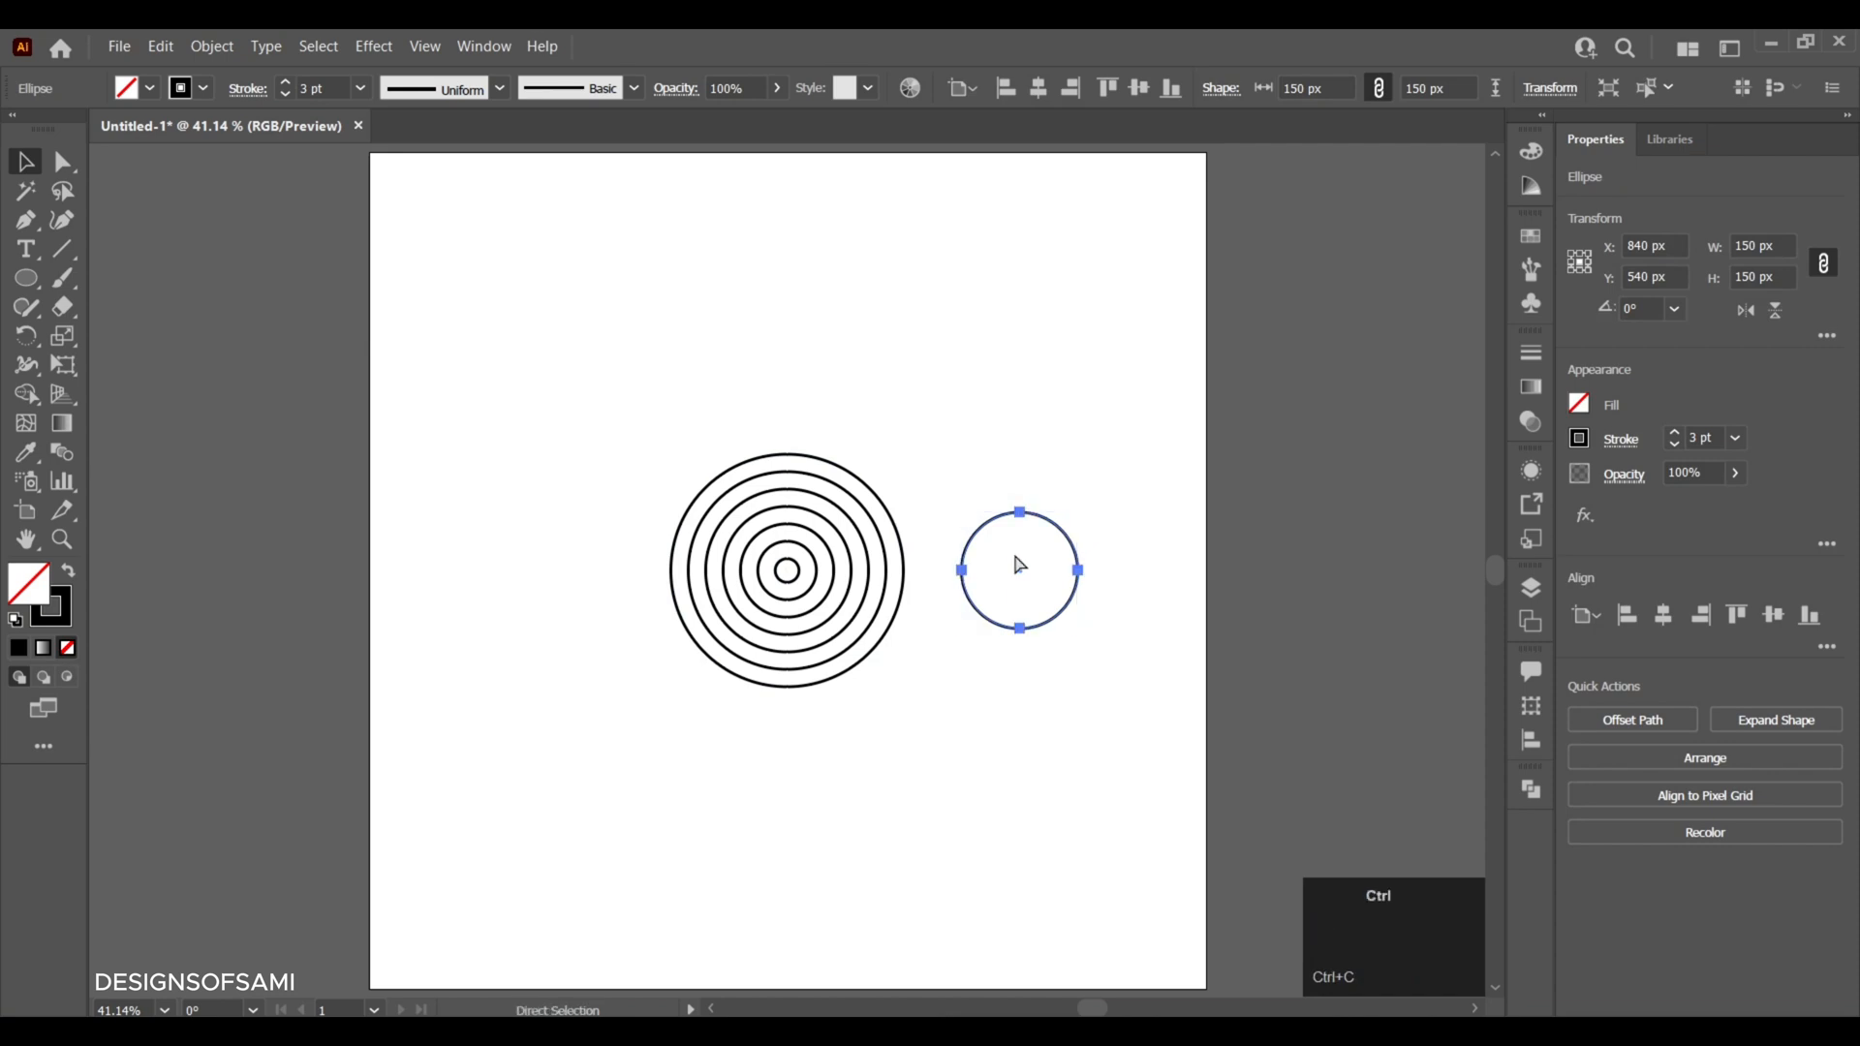
pyautogui.hotkey('ctrl', 'f')
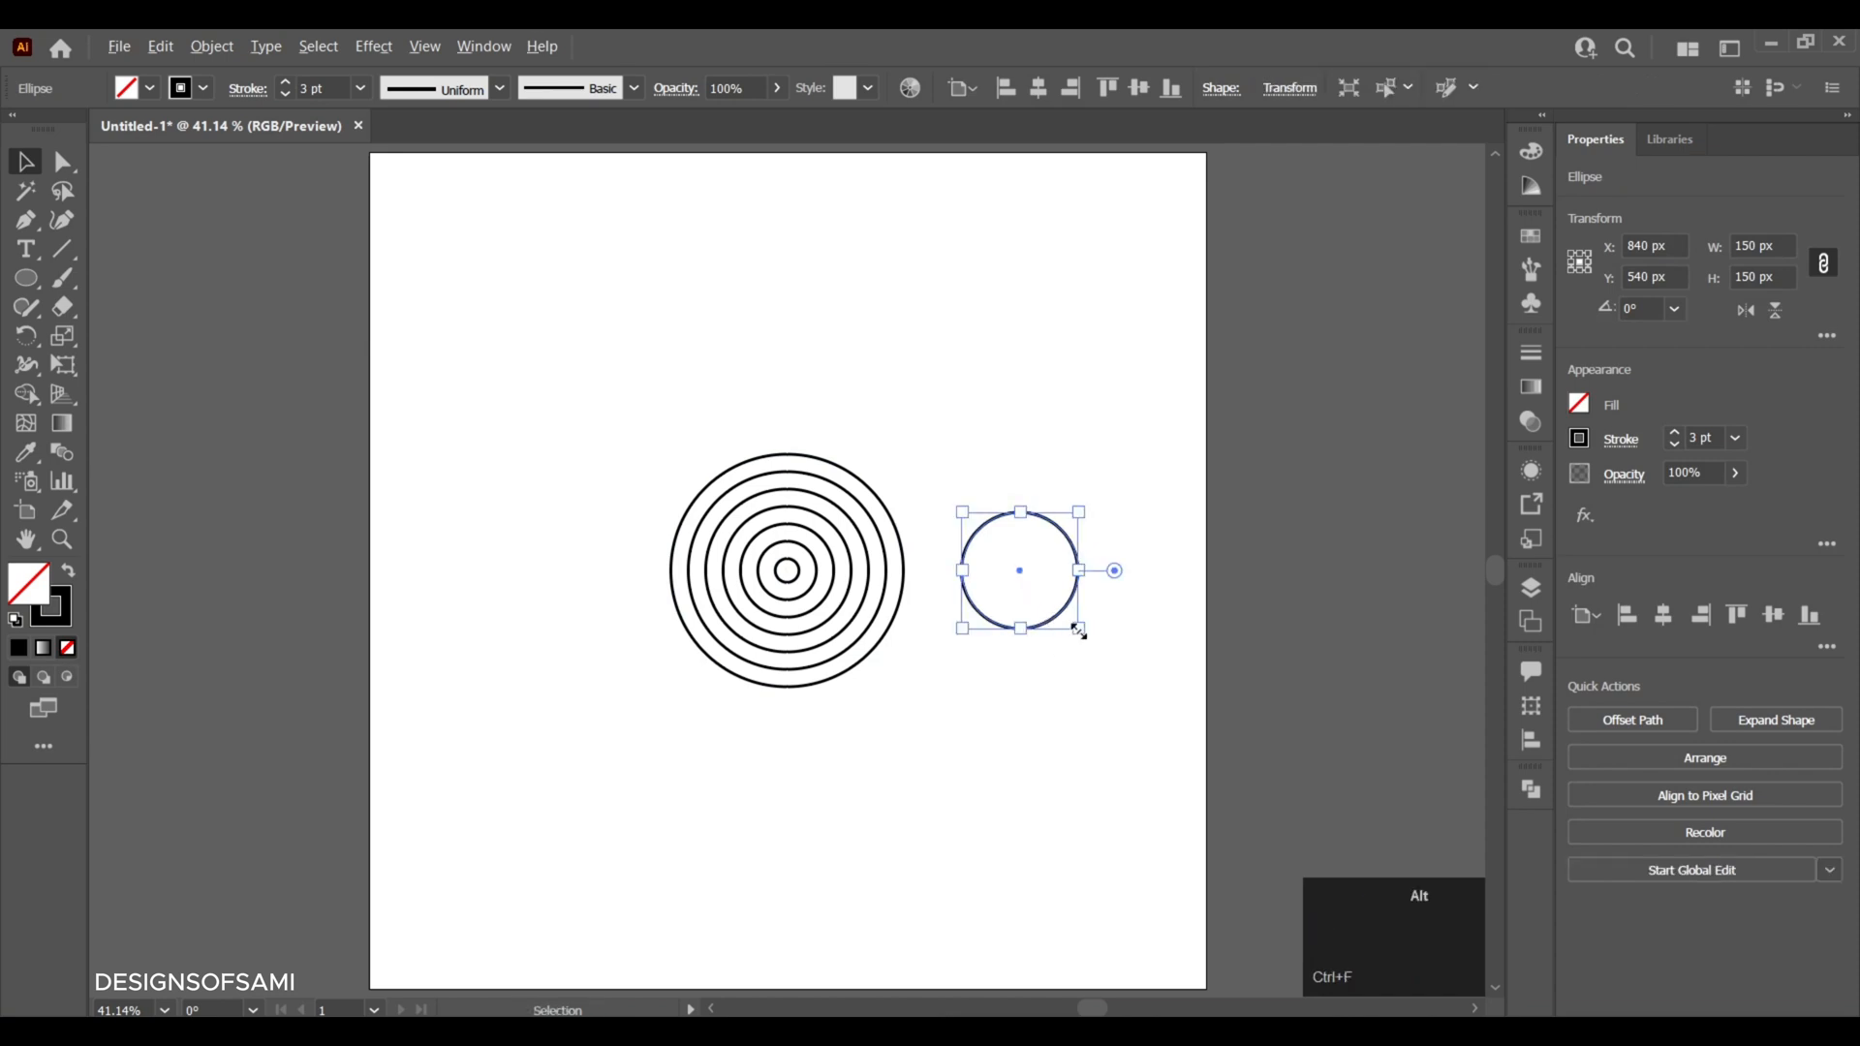
pyautogui.moveTo(1079, 629); pyautogui.dragTo(1038, 581)
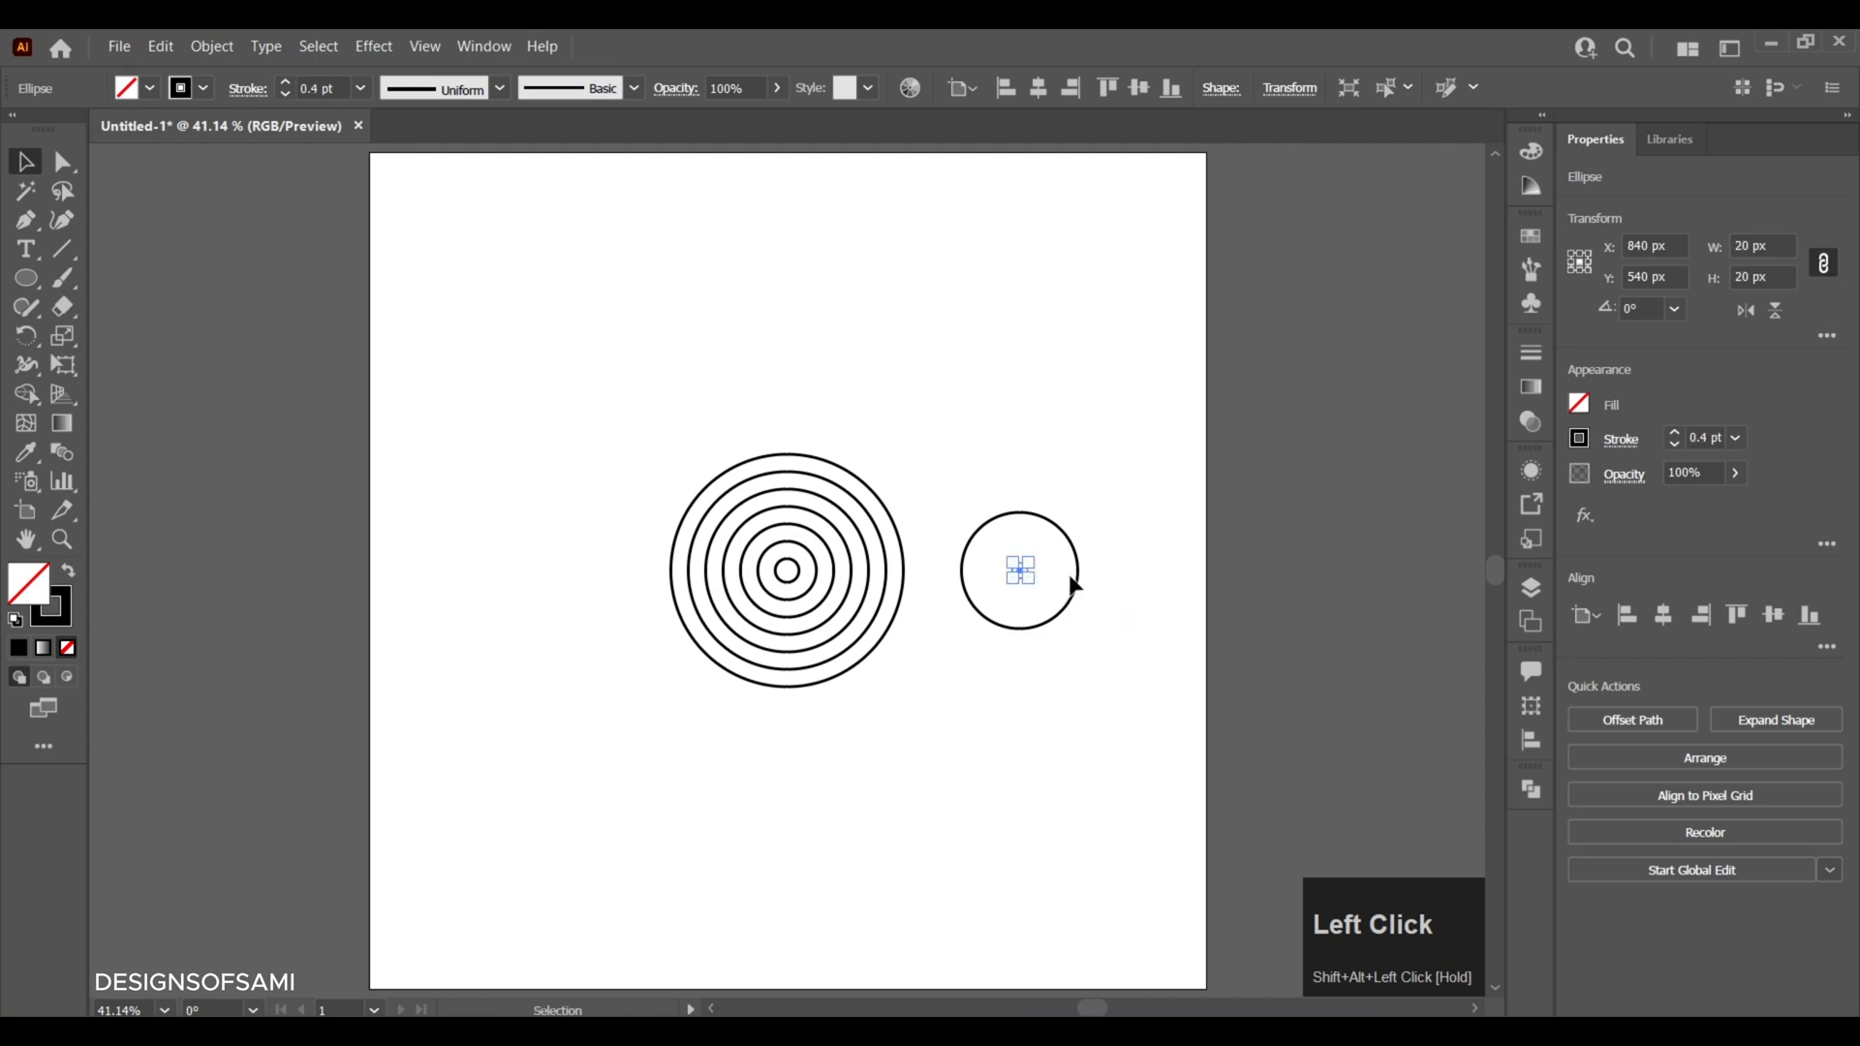
# - Set the stroke weight of the 20 px inner circle to 3 pt and deselect it
pyautogui.click(1676, 432)
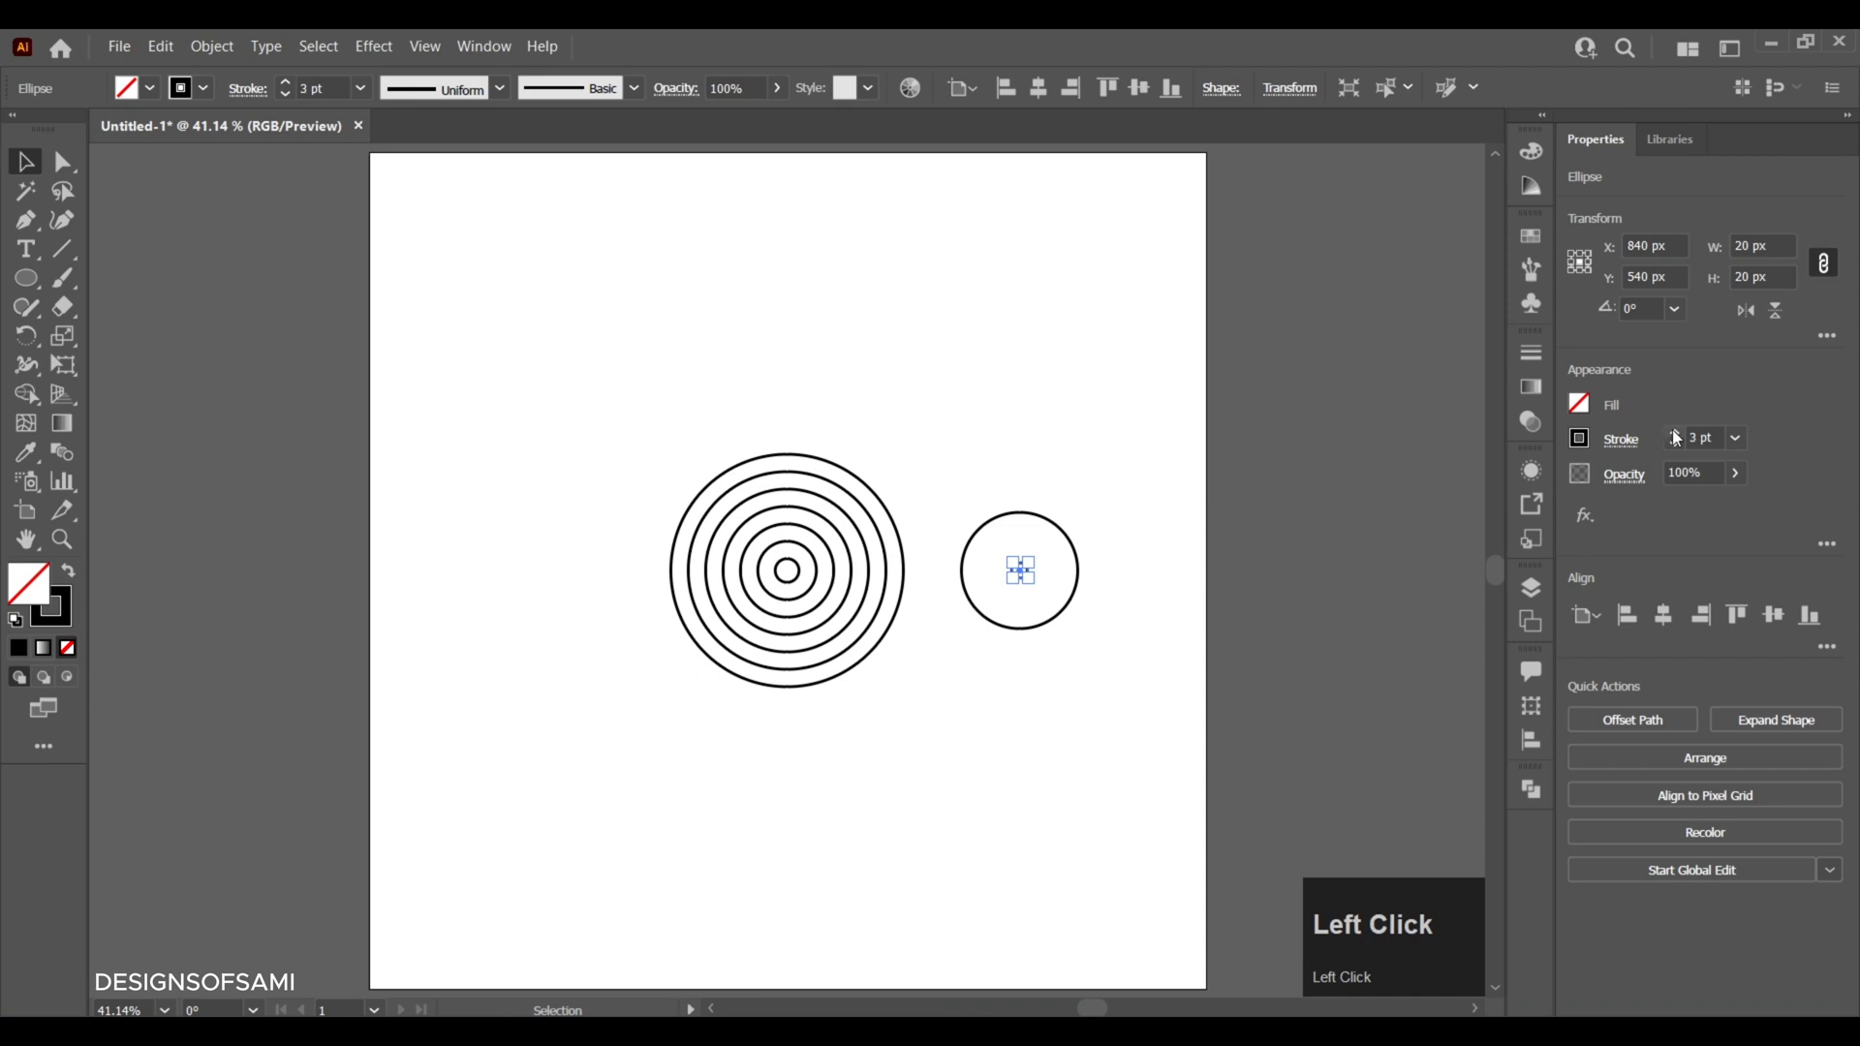
pyautogui.click(1145, 472)
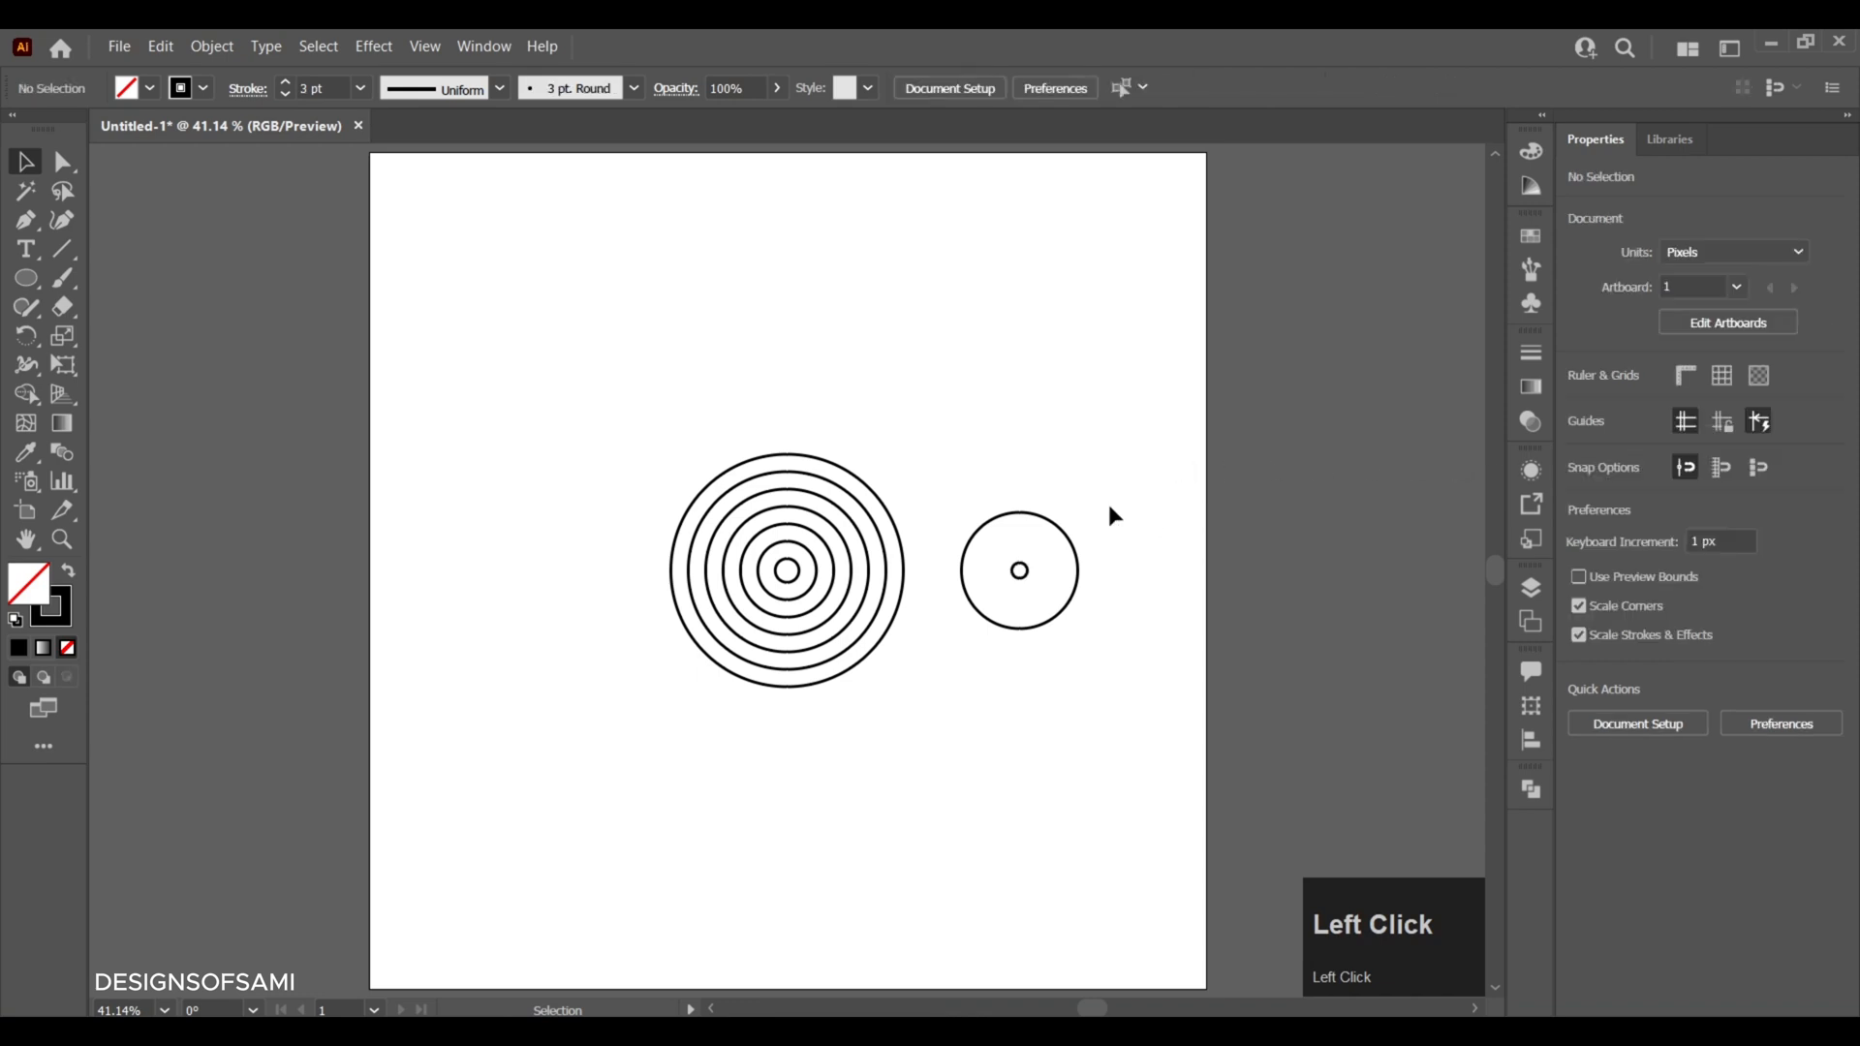
# - Select the 150 px circle and its small inner circle and set the blend spacing to Specified Steps with 2 steps
pyautogui.moveTo(1105, 503); pyautogui.dragTo(1006, 634)
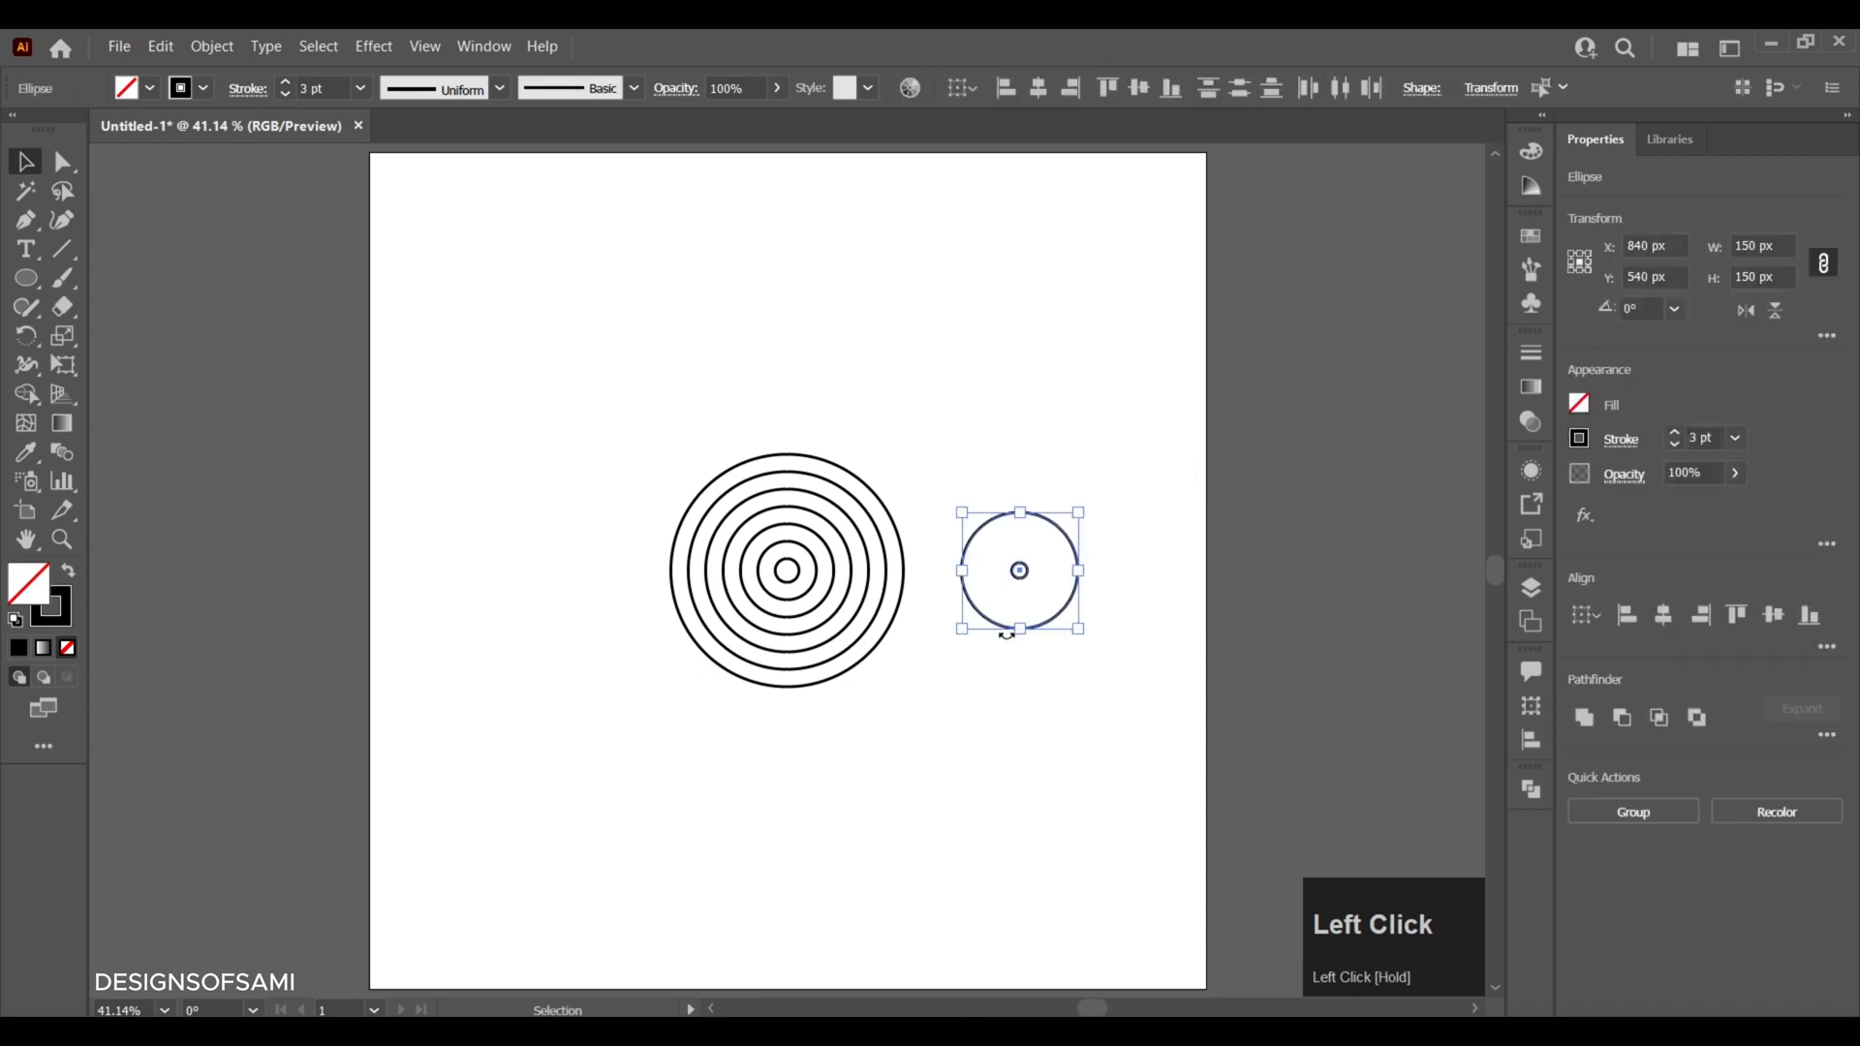
pyautogui.click(206, 52)
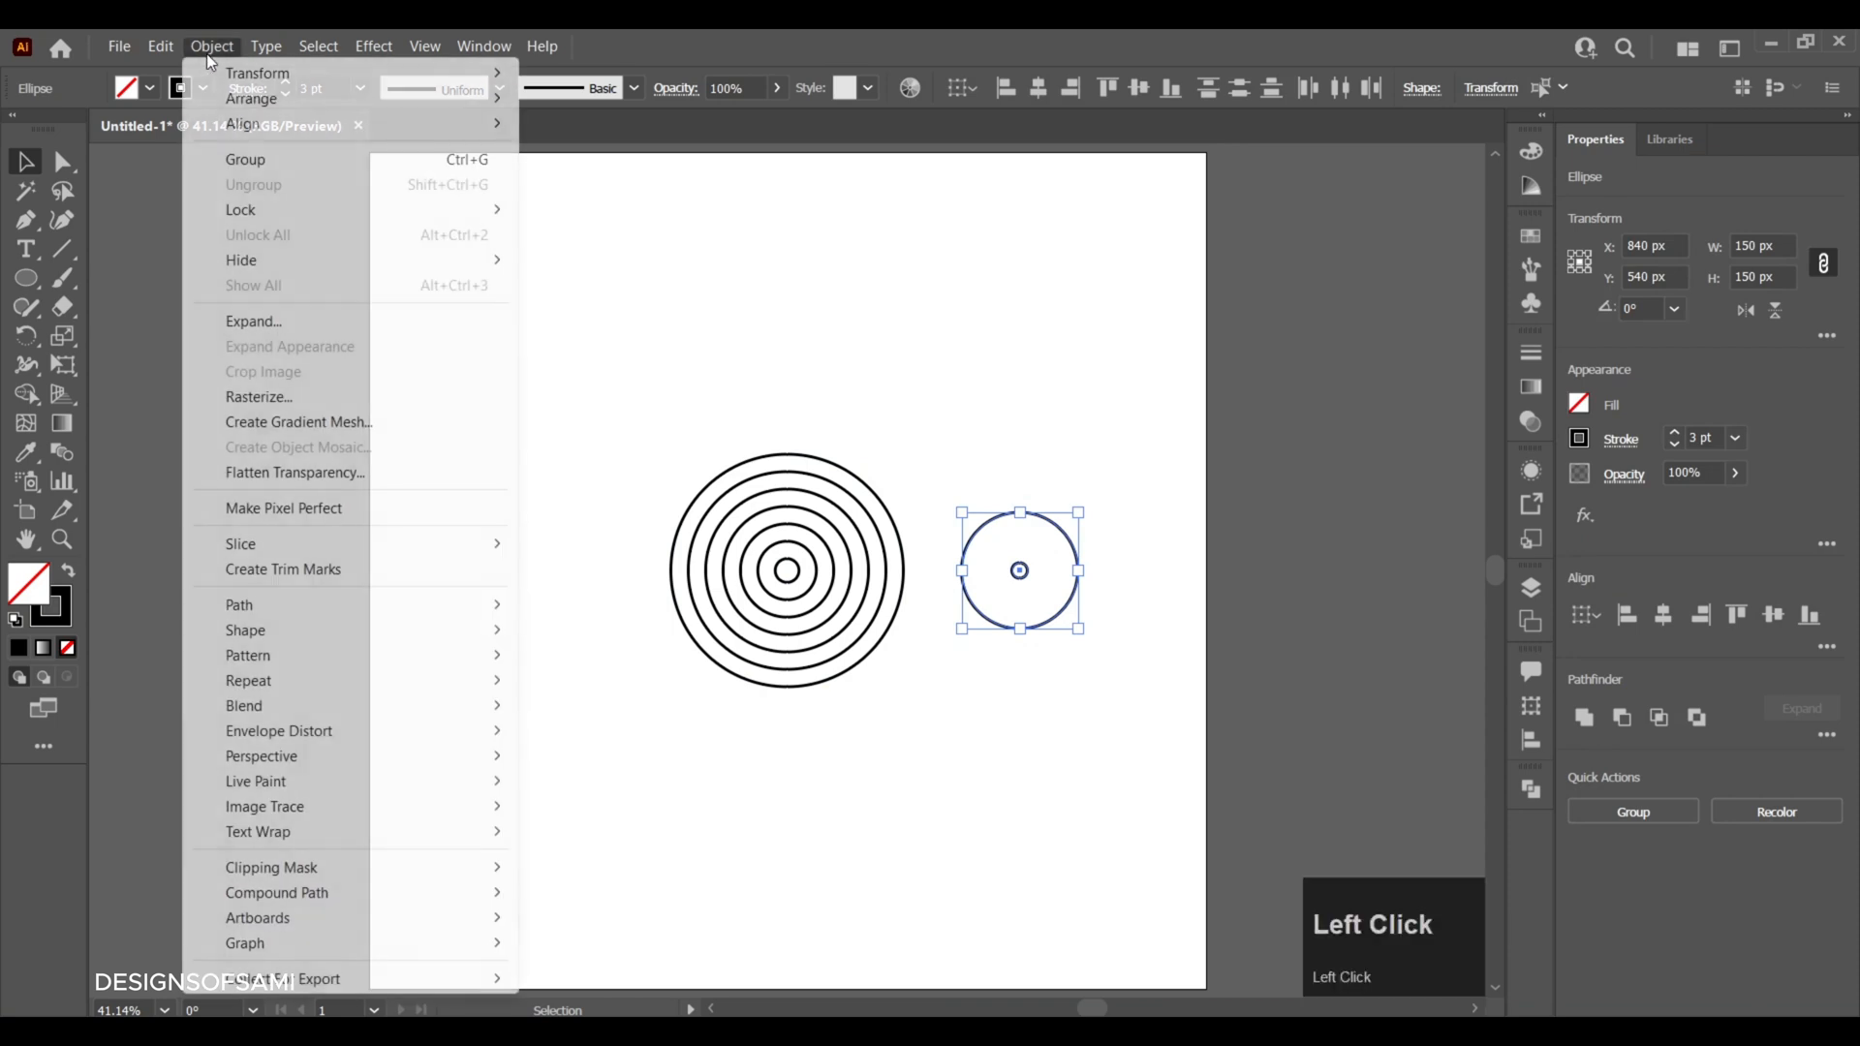
pyautogui.moveTo(465, 707)
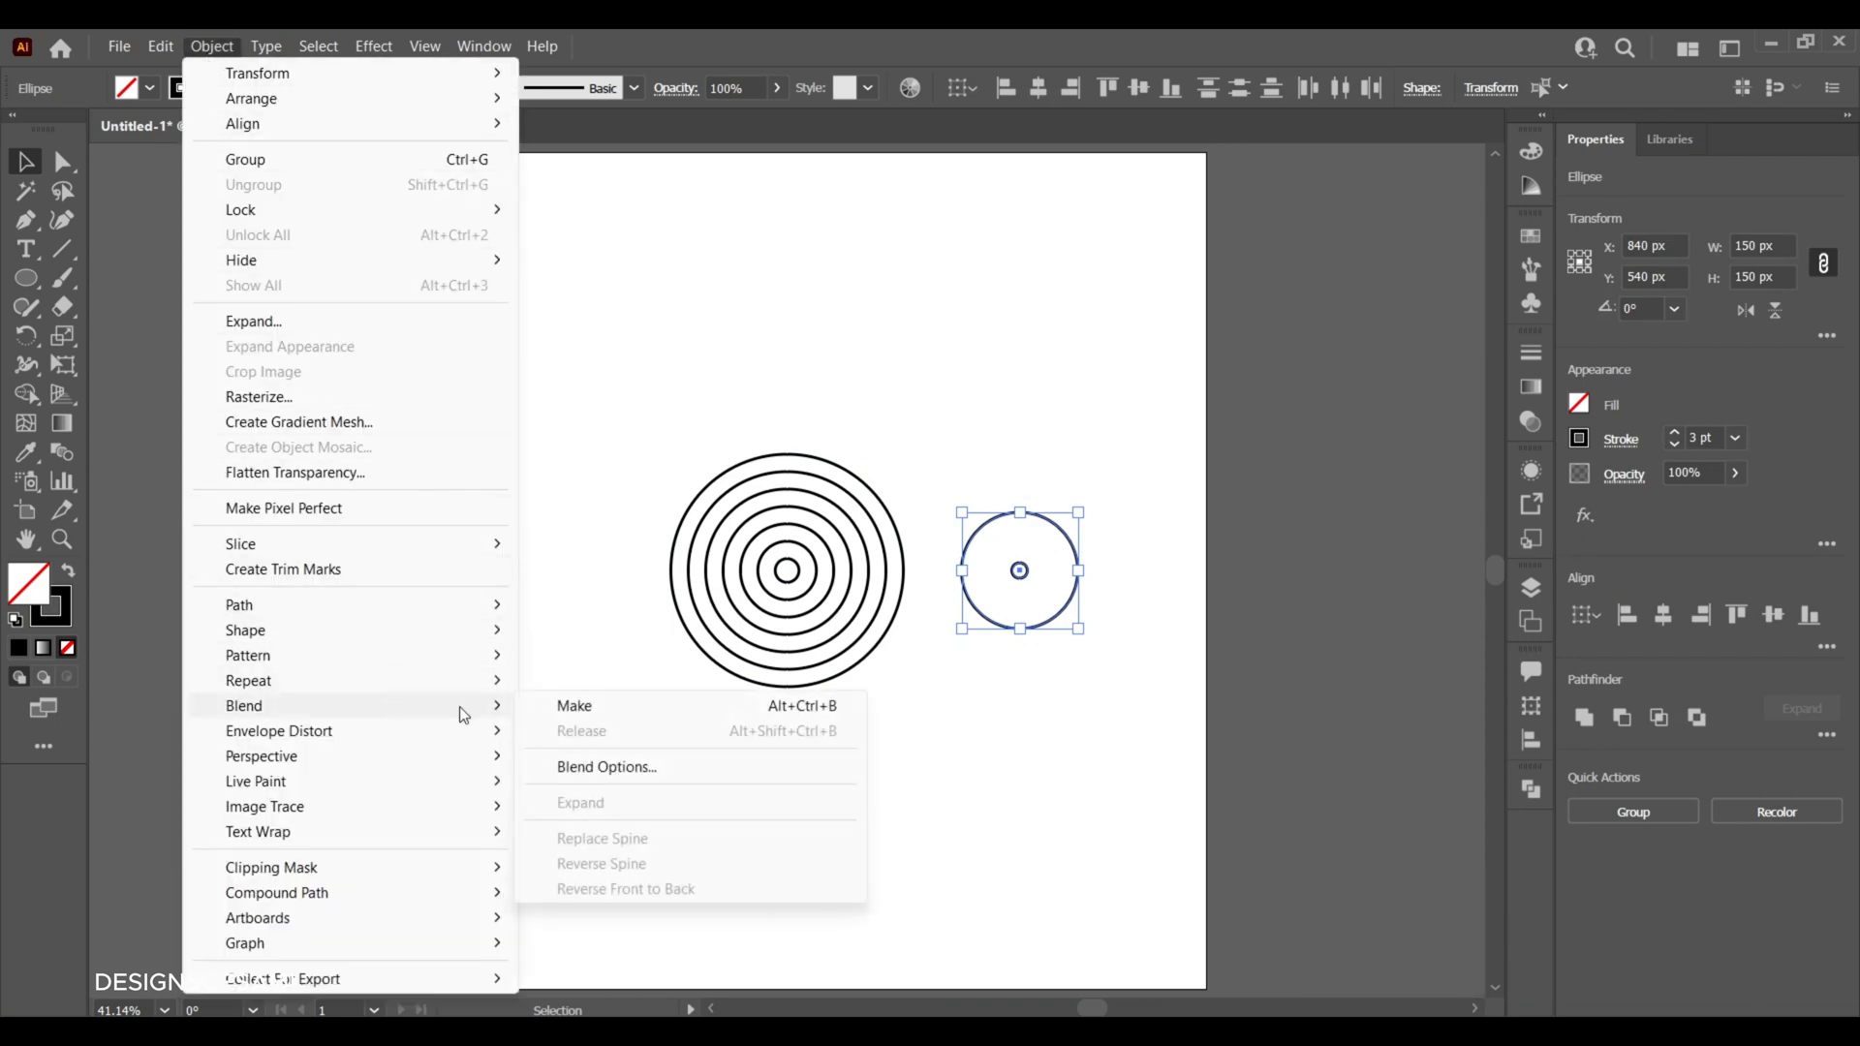
pyautogui.click(659, 770)
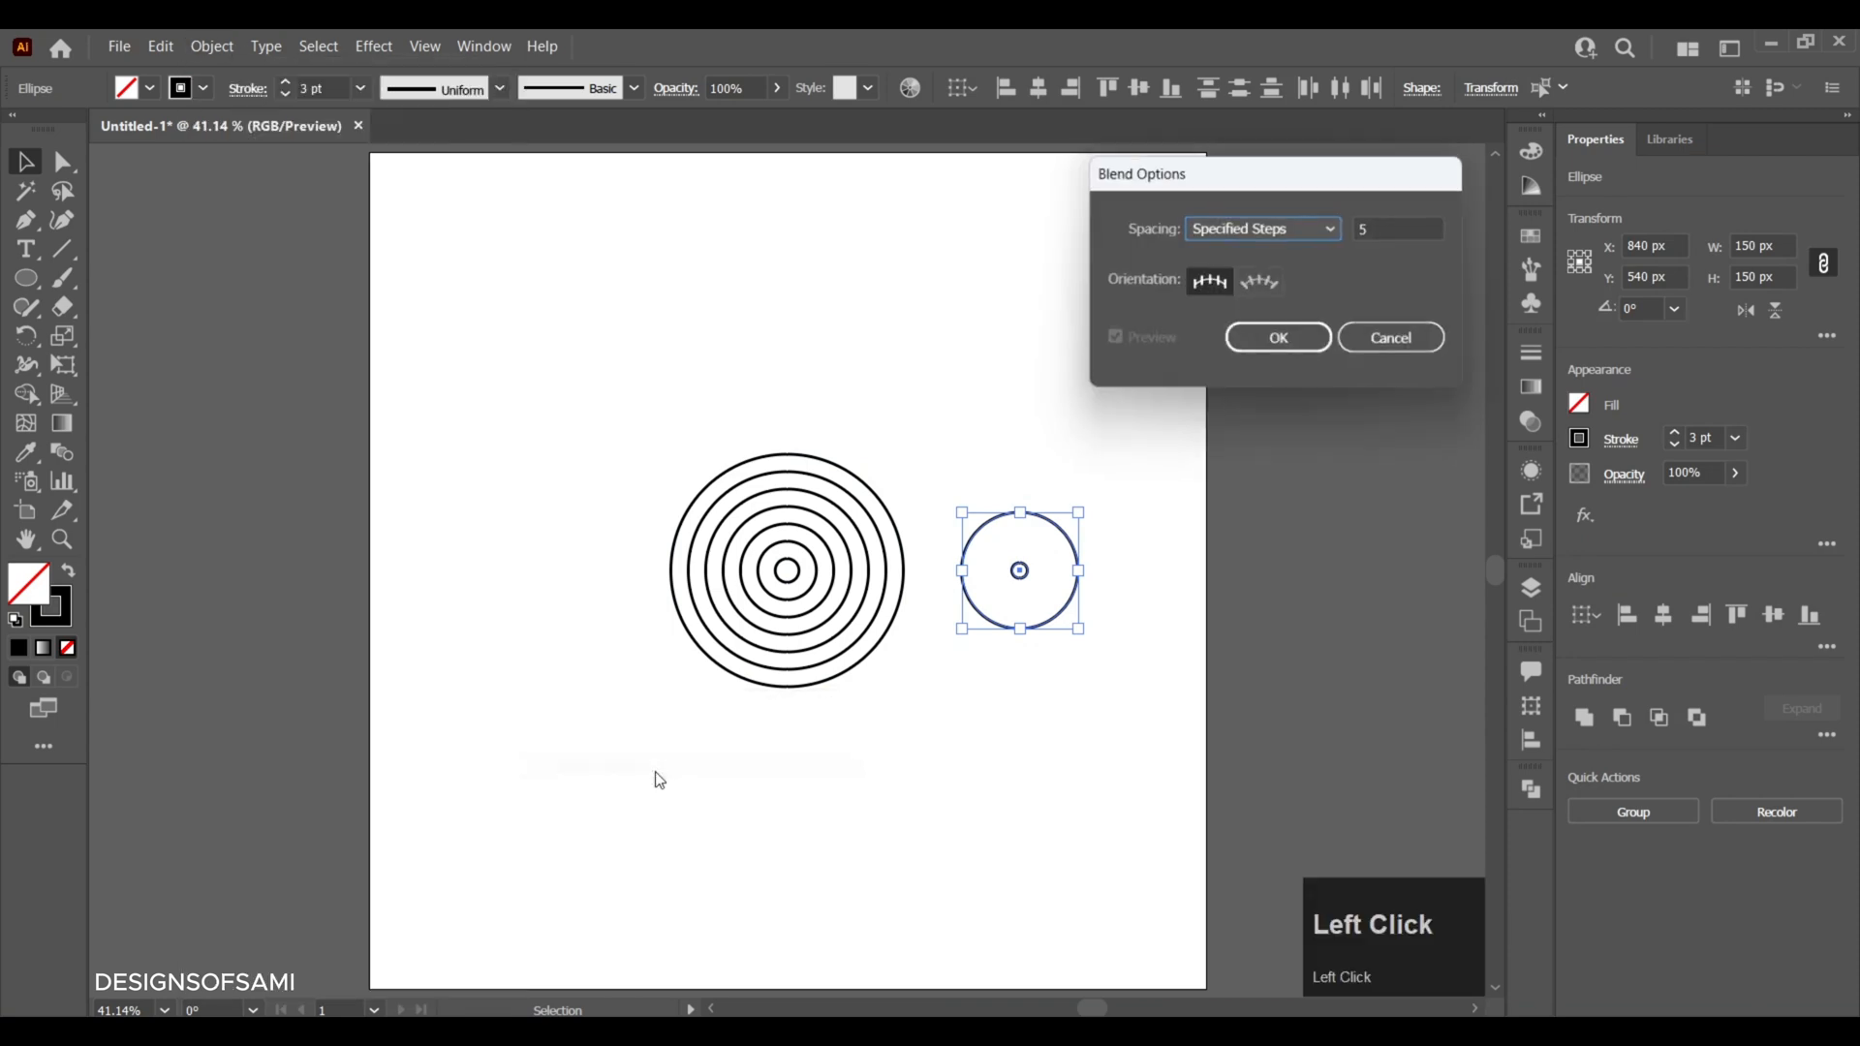
pyautogui.click(1211, 233)
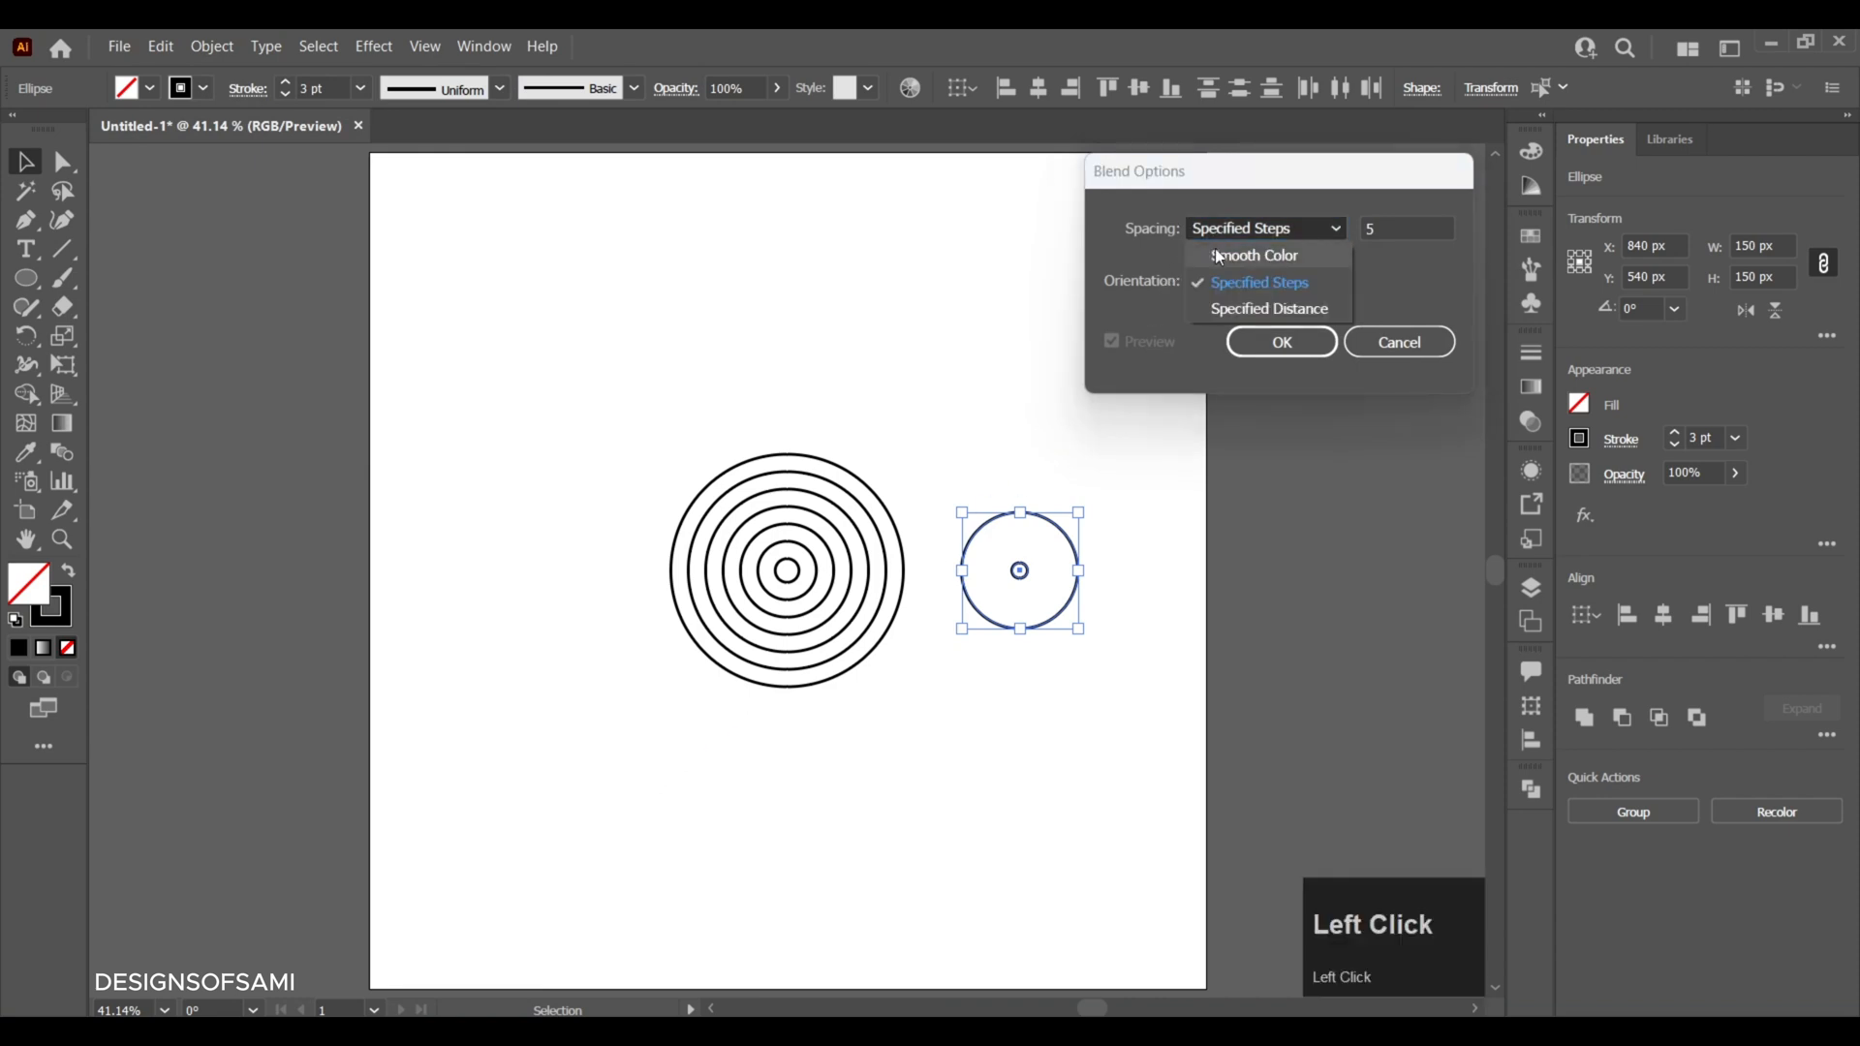
pyautogui.click(1227, 283)
pyautogui.click(1380, 232)
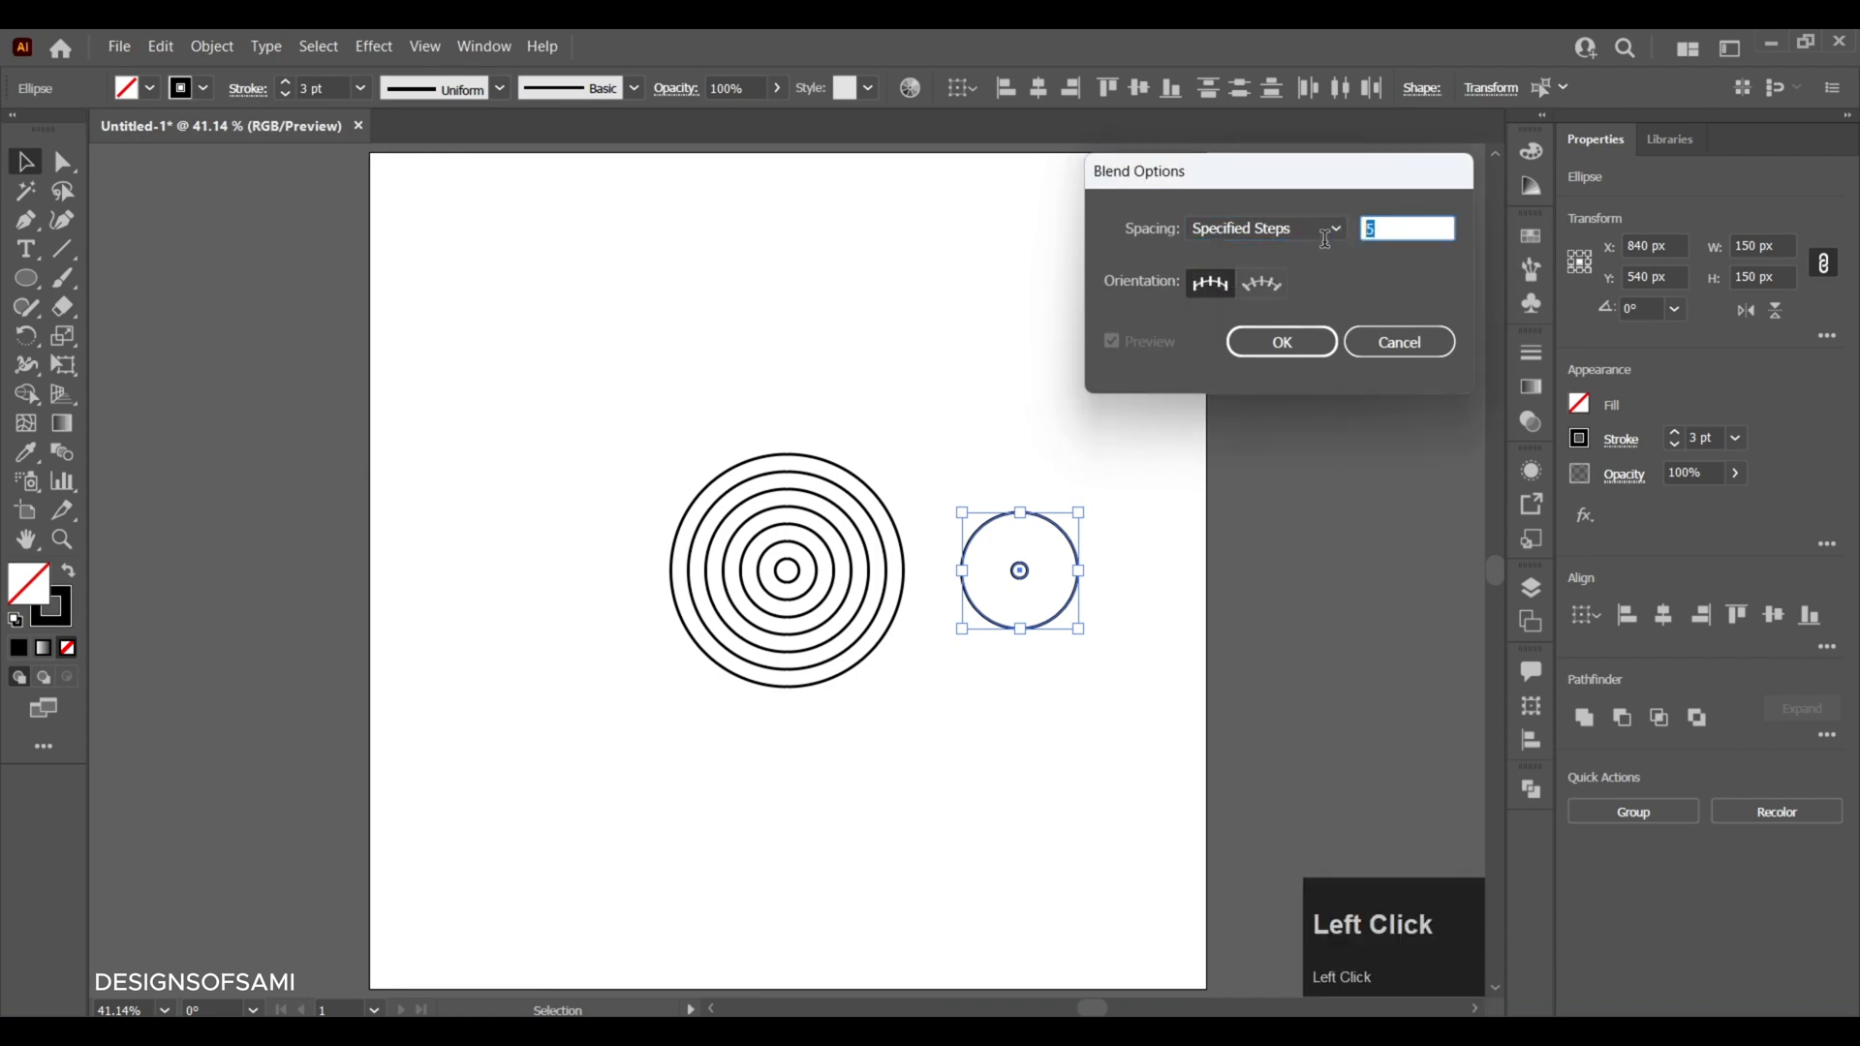
pyautogui.write('2')
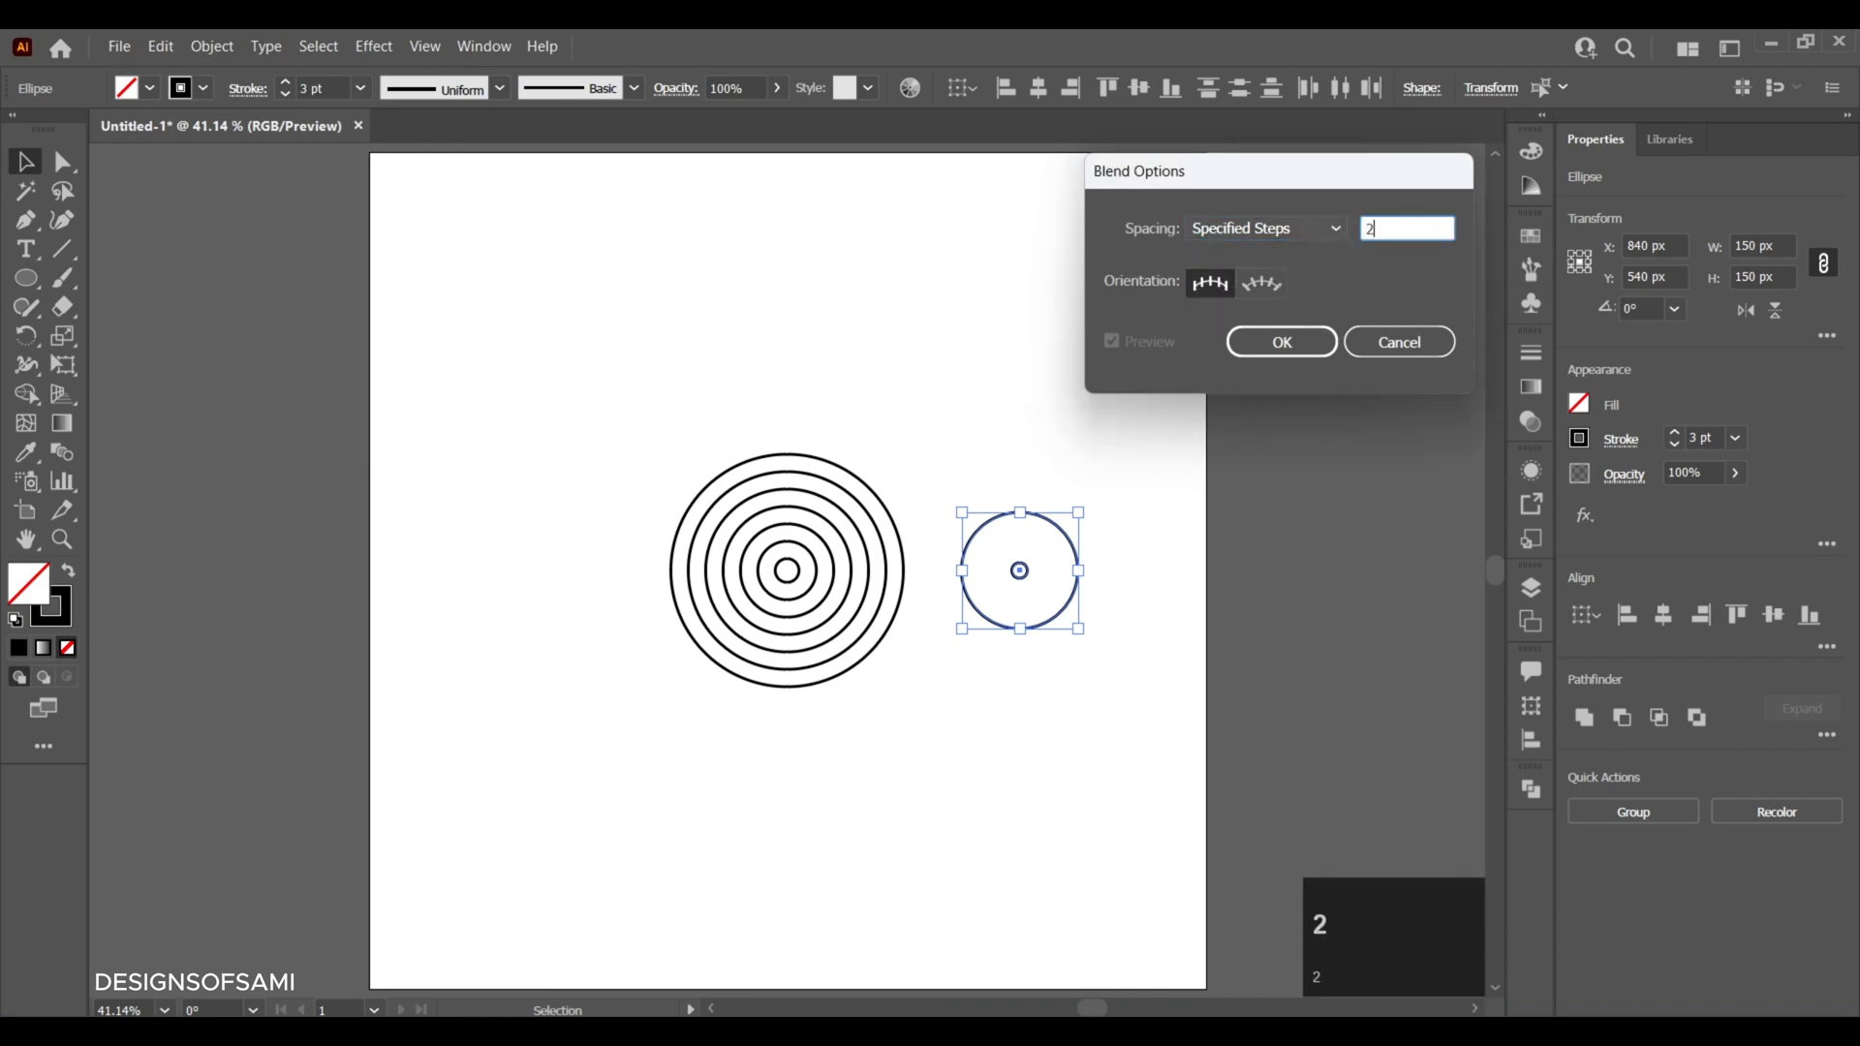
pyautogui.click(1304, 339)
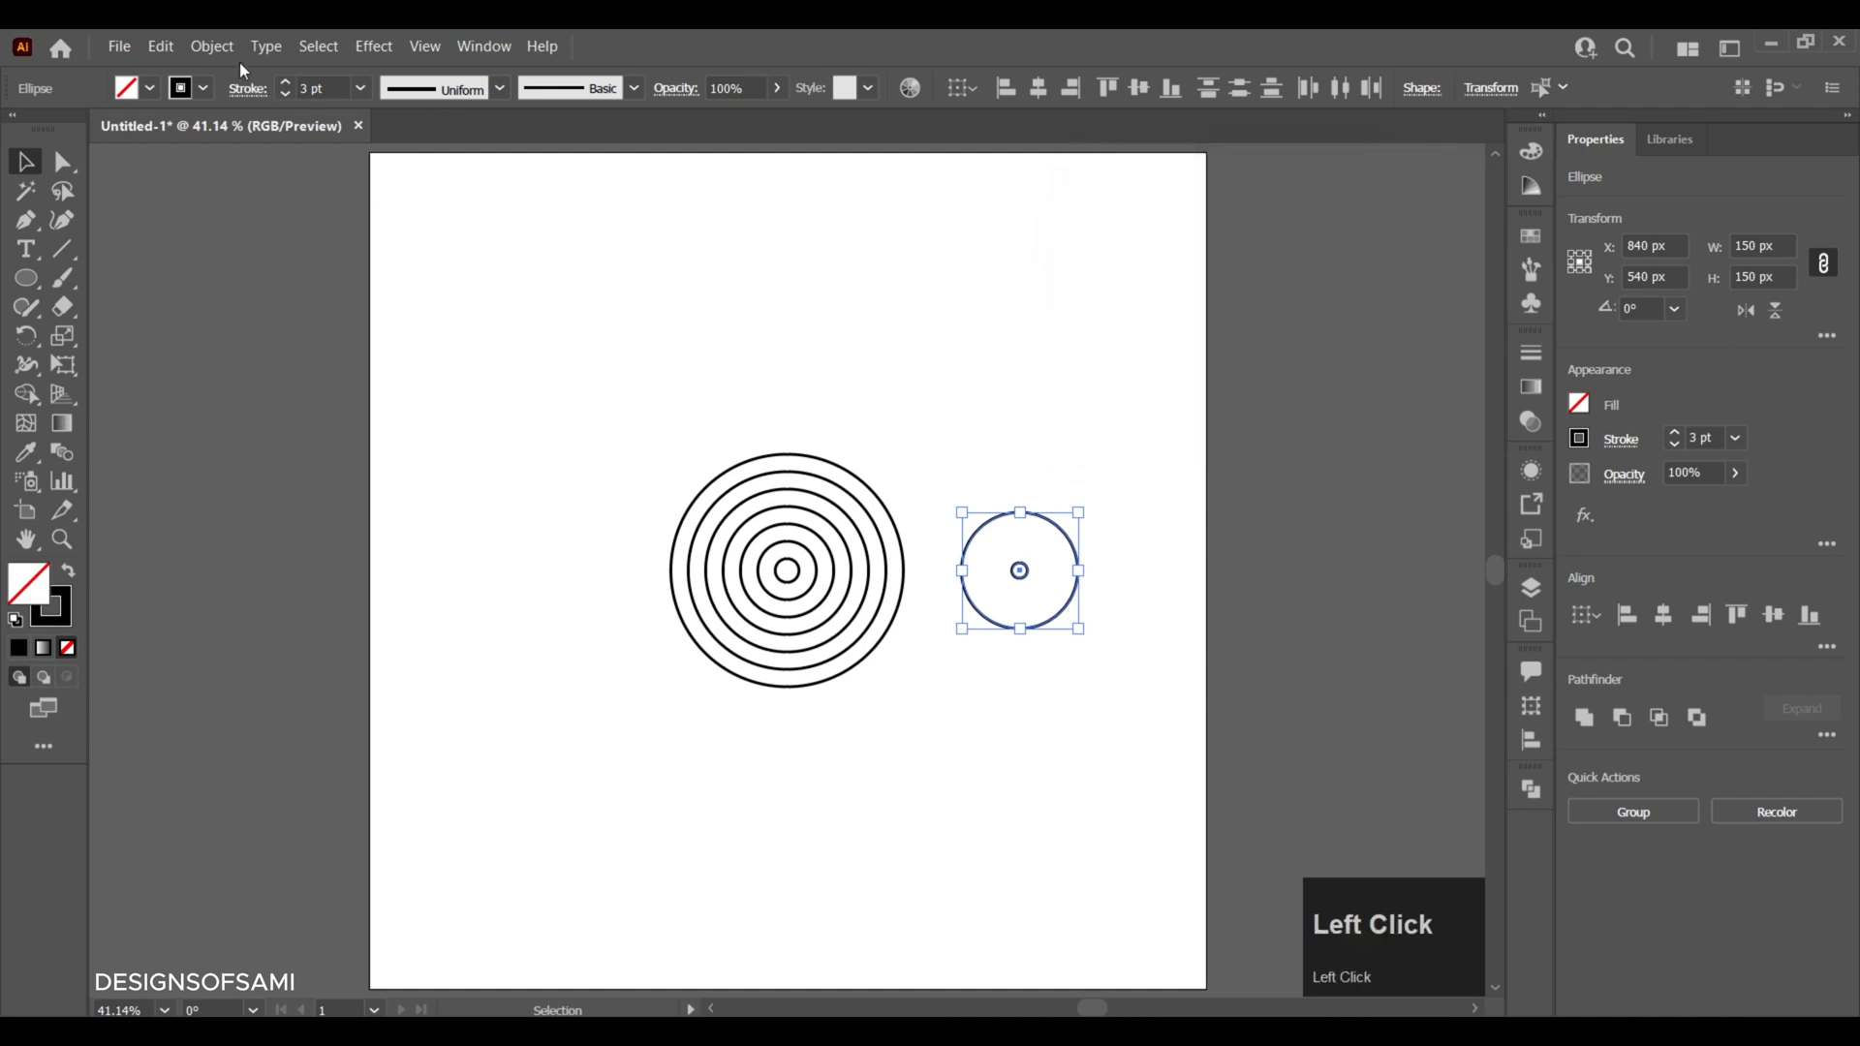
# - Blend the 150 px circle with its inner circle into concentric rings and deselect the result
pyautogui.click(212, 47)
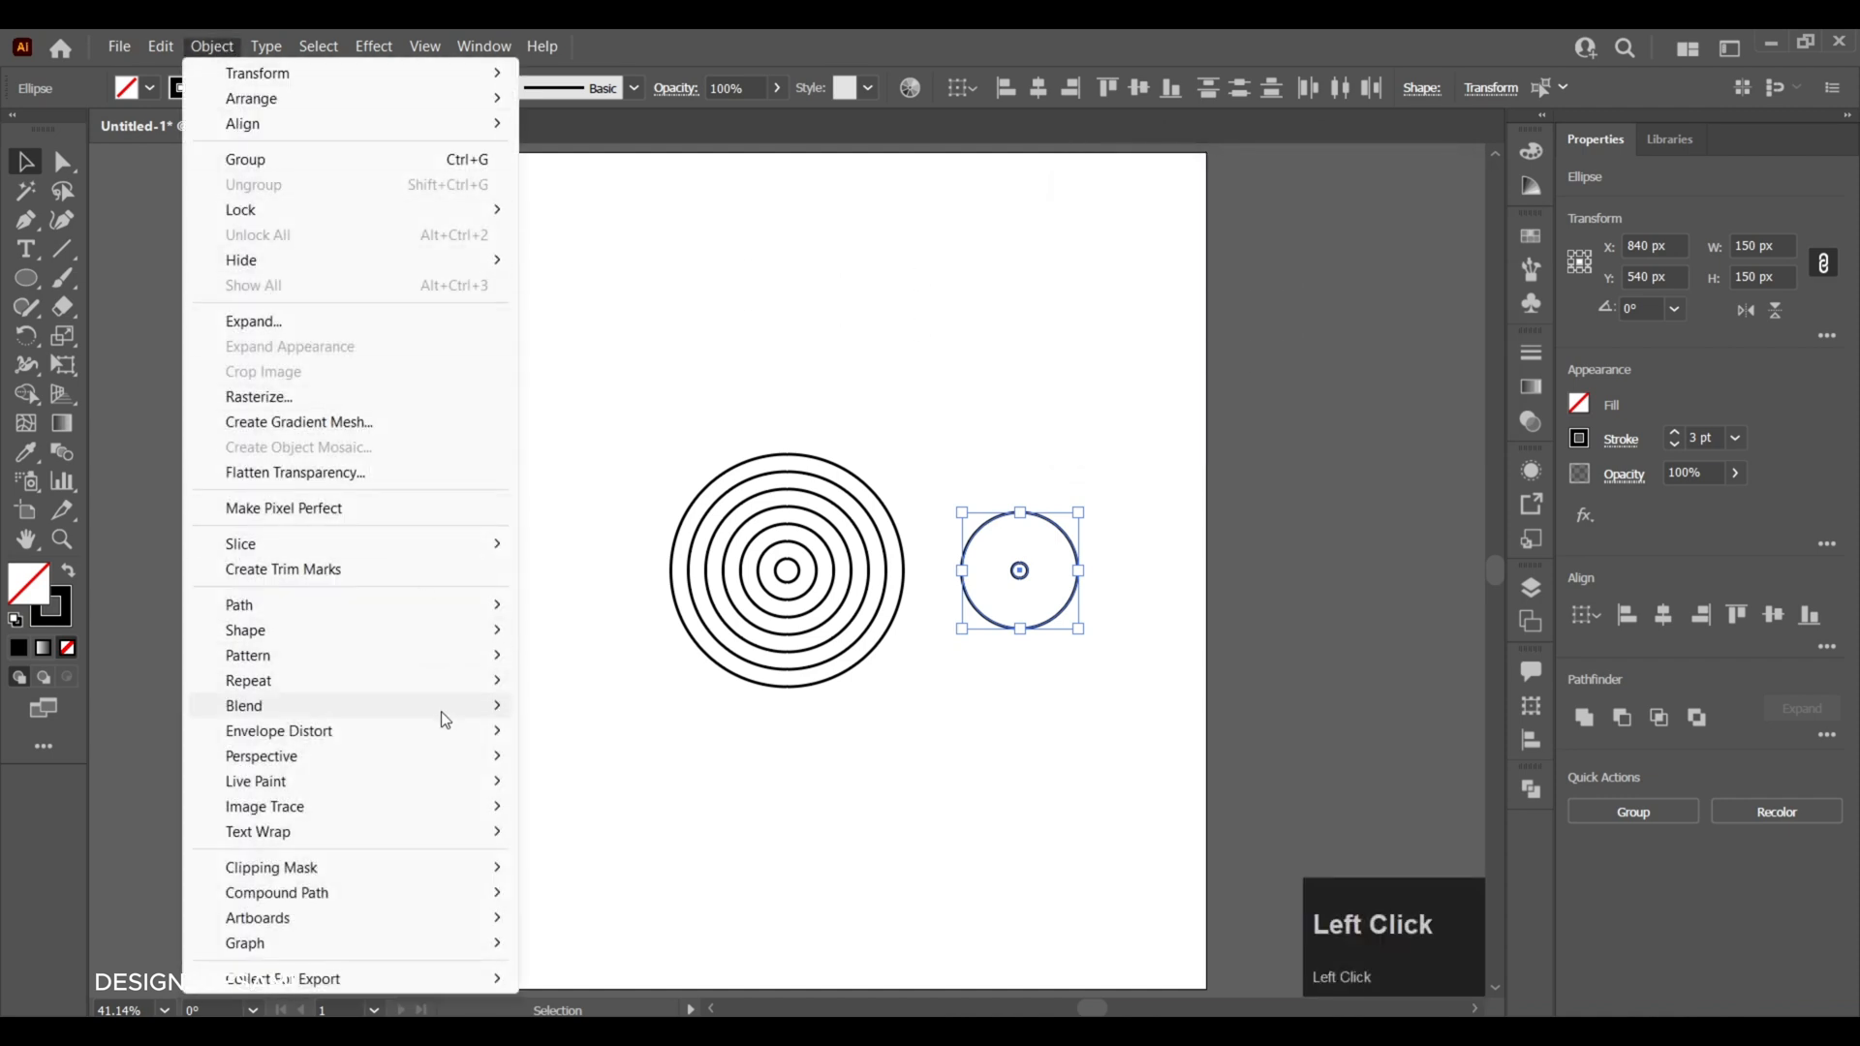
pyautogui.moveTo(445, 720)
pyautogui.click(554, 706)
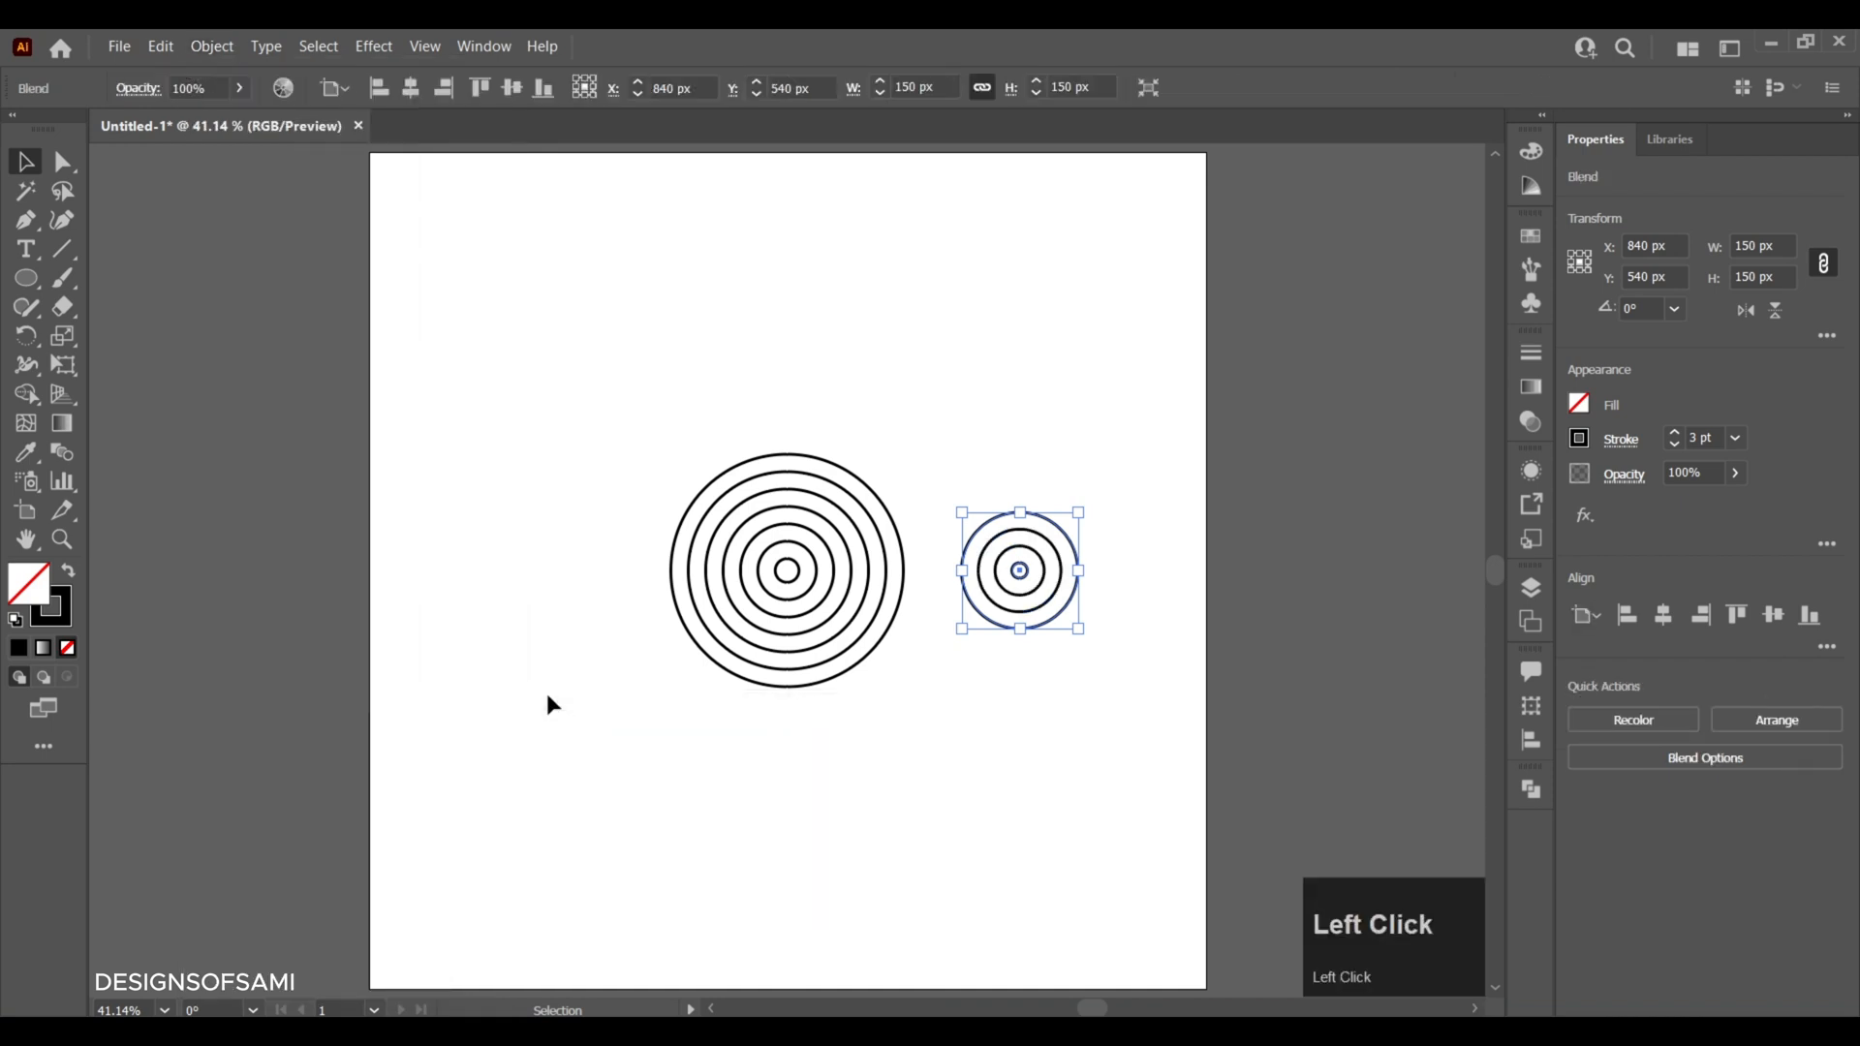
pyautogui.click(550, 532)
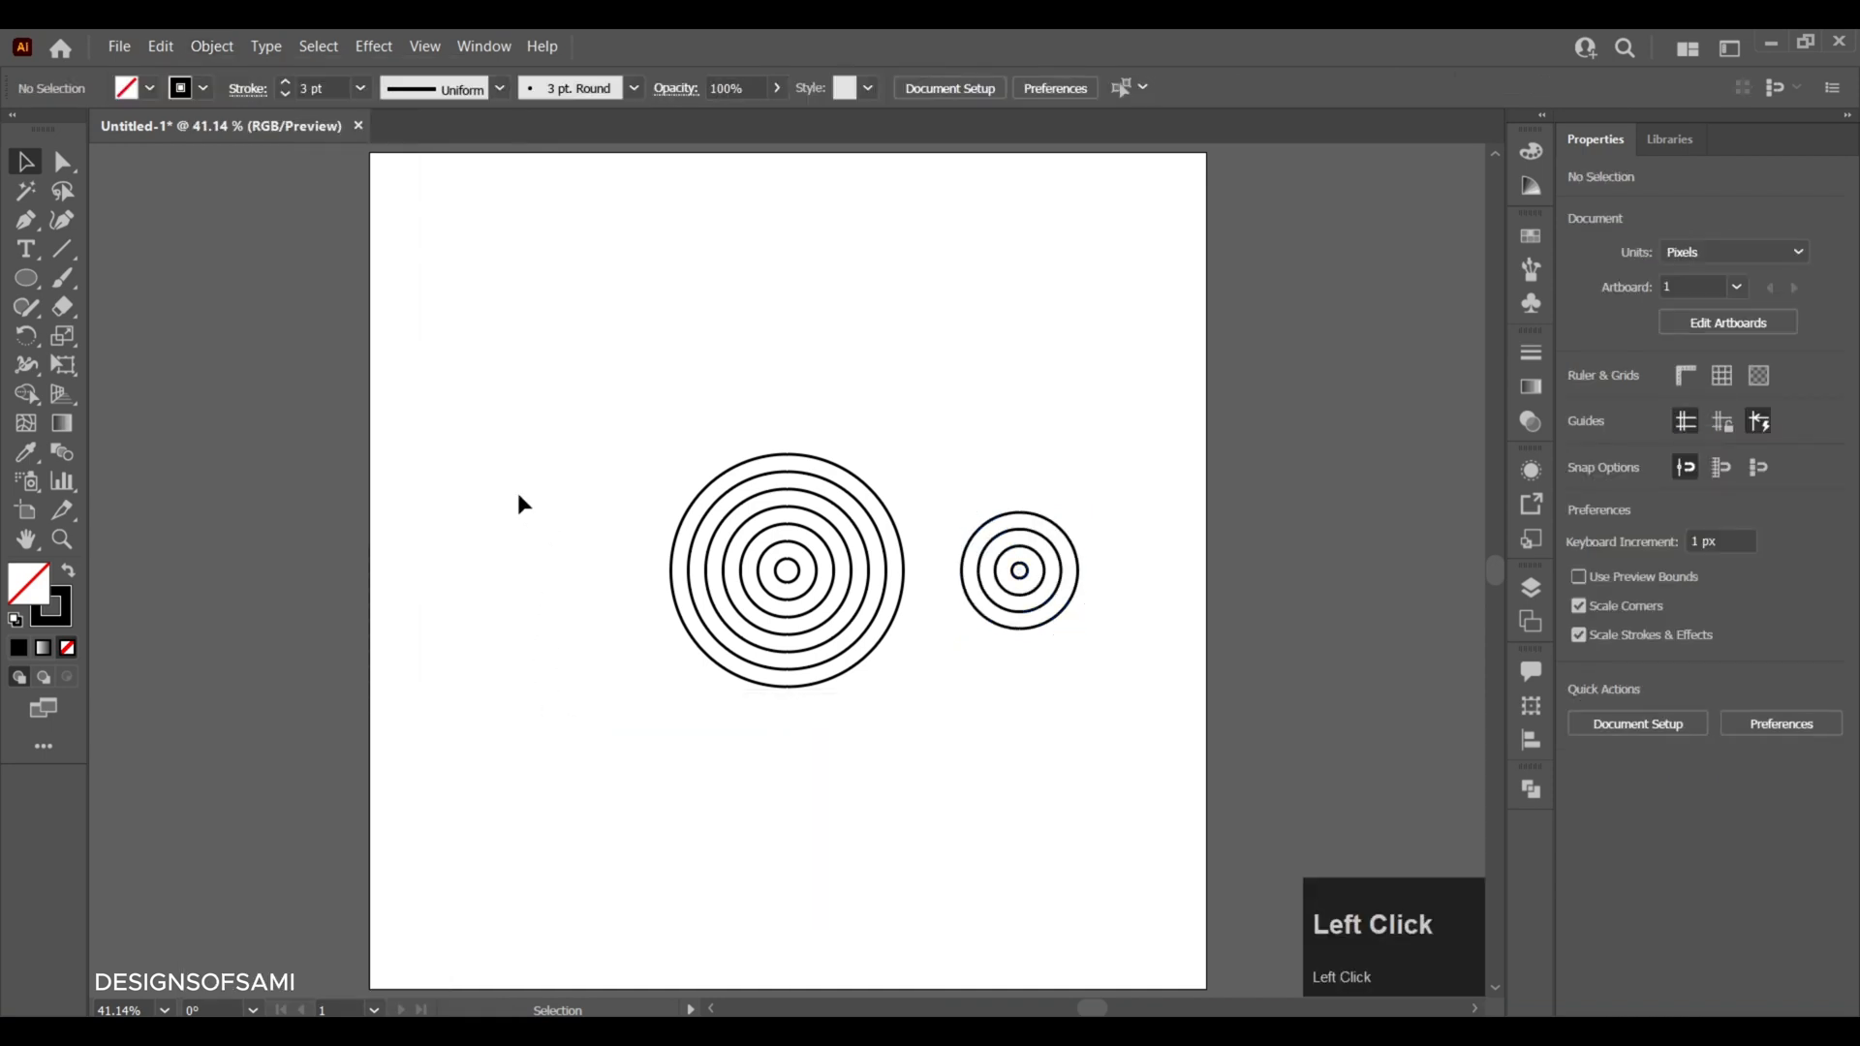
# - Place copies of the 300 px rings above and below the 150 px rings, centred at X 840 px
pyautogui.click(794, 574)
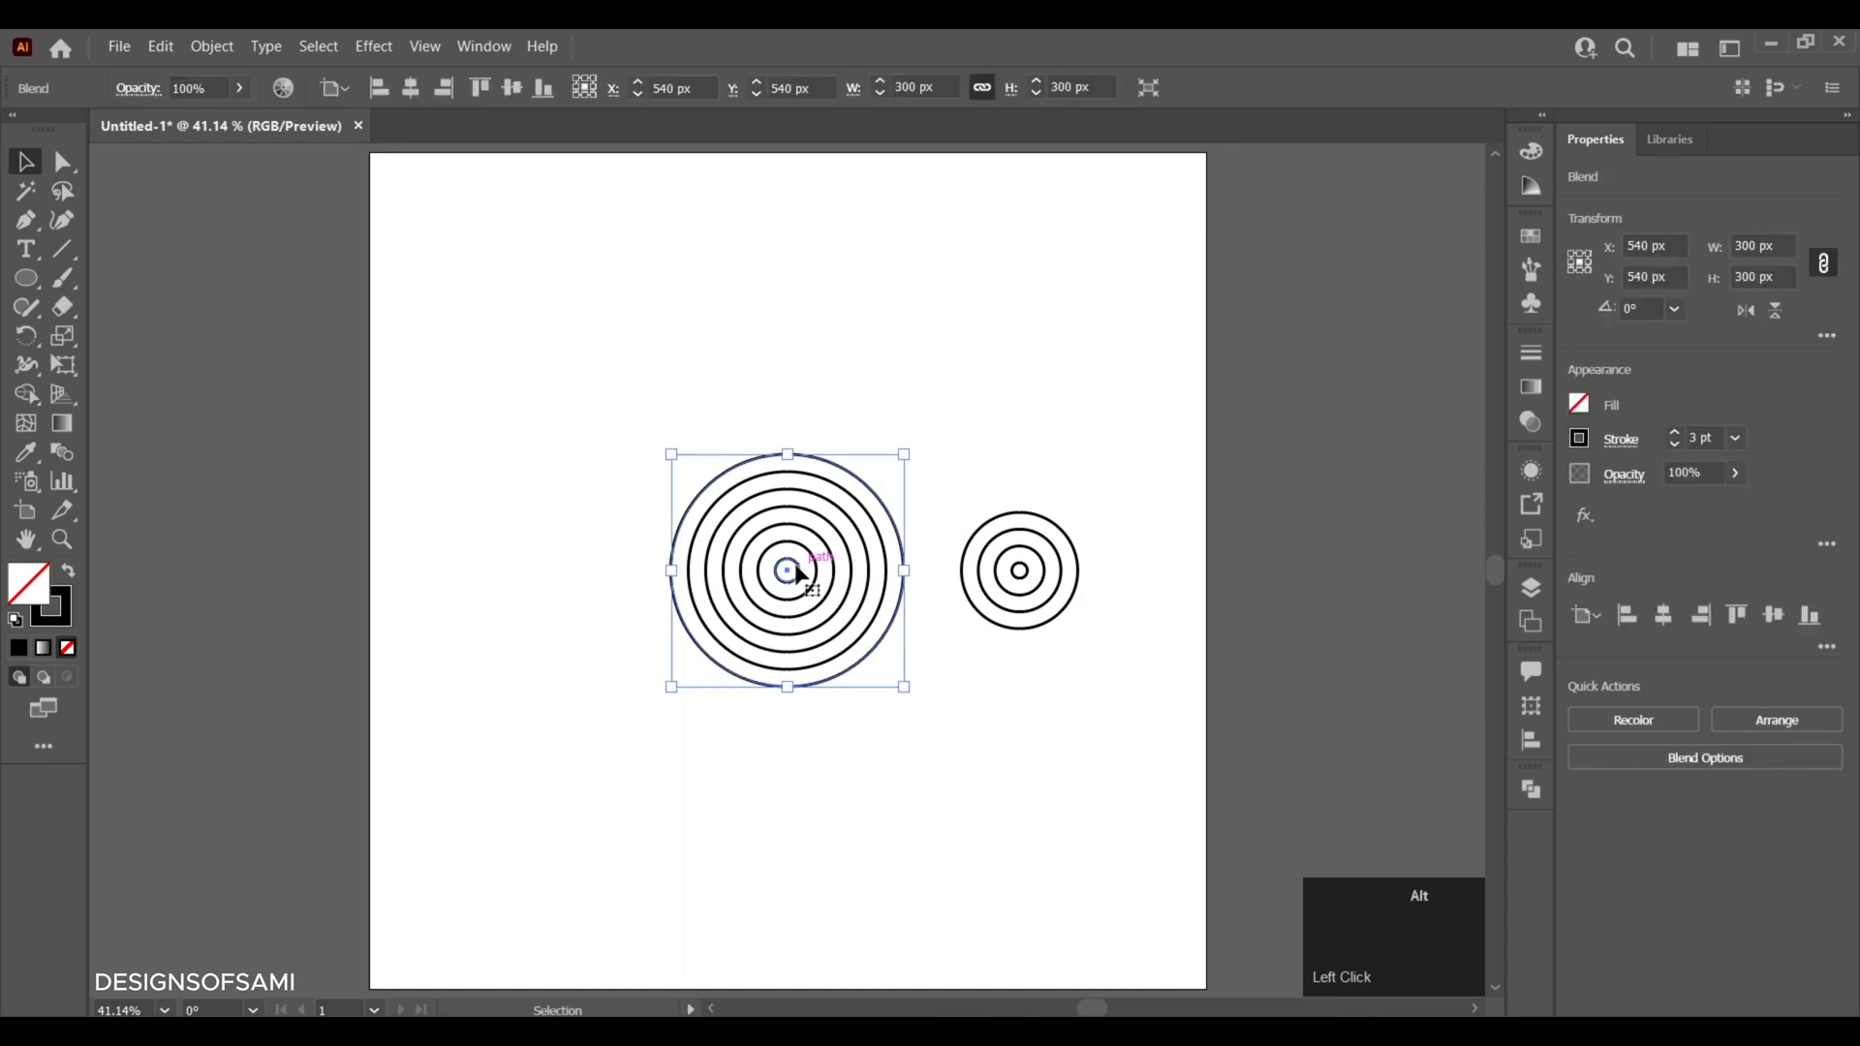
pyautogui.moveTo(795, 574); pyautogui.dragTo(1054, 830)
pyautogui.click(1143, 681)
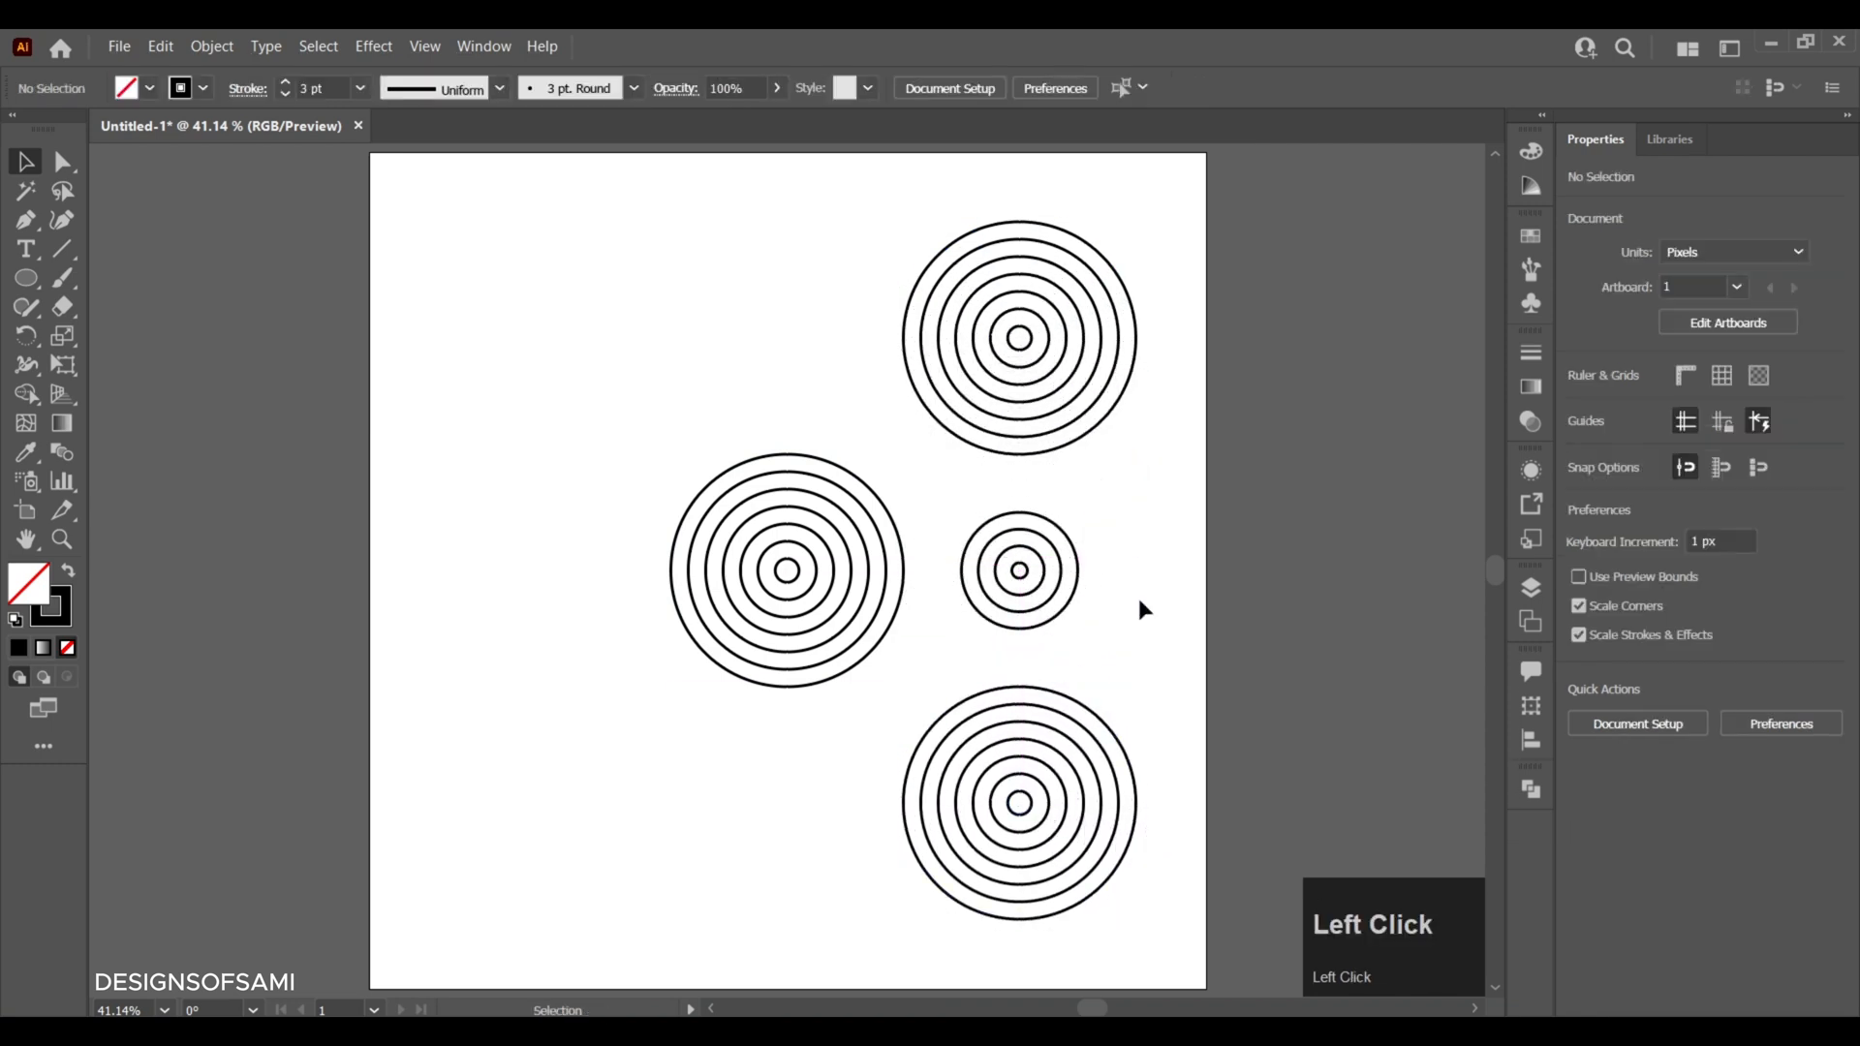
# - Copy the column of three ring sets to the opposite side of the central rings, at the same height
pyautogui.moveTo(1168, 327); pyautogui.dragTo(976, 798)
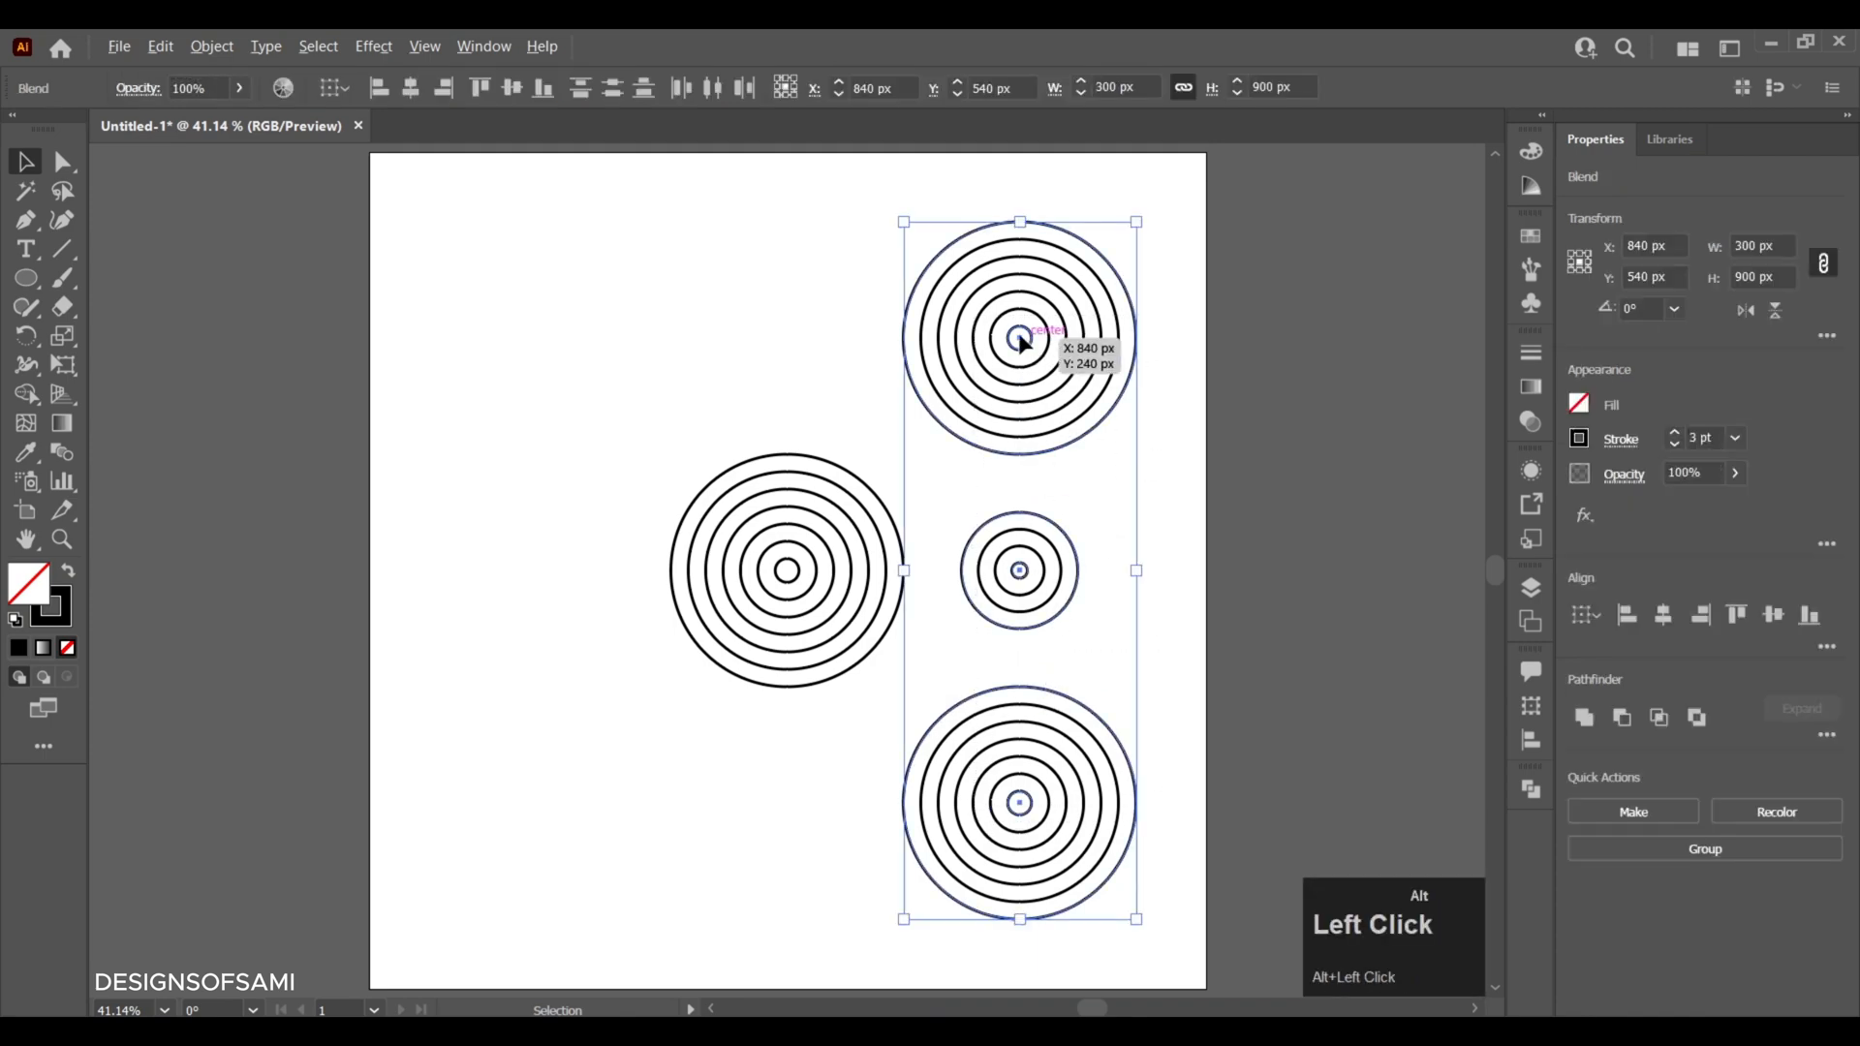
pyautogui.moveTo(1024, 348); pyautogui.dragTo(557, 370)
pyautogui.click(710, 378)
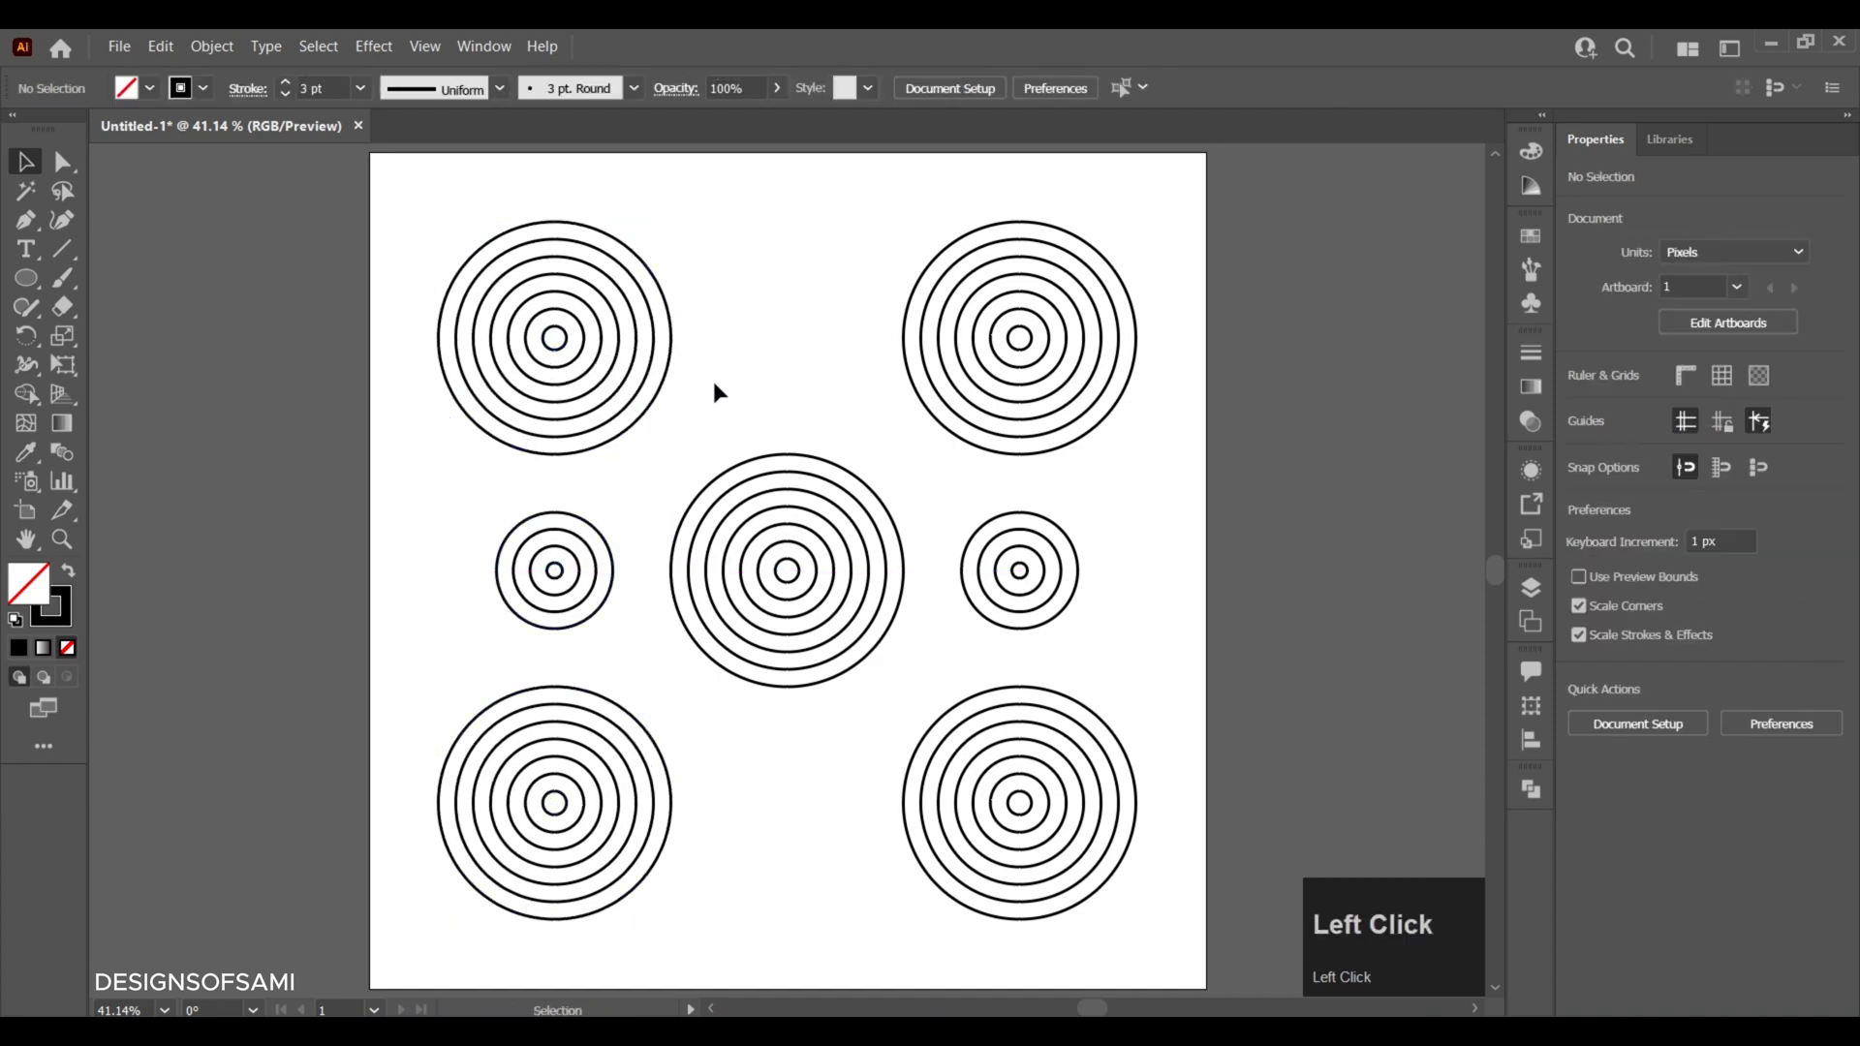
# - Copy both 150 px ring sets in place and rotate the copies a quarter turn to sit above and below the central rings
pyautogui.click(1020, 571)
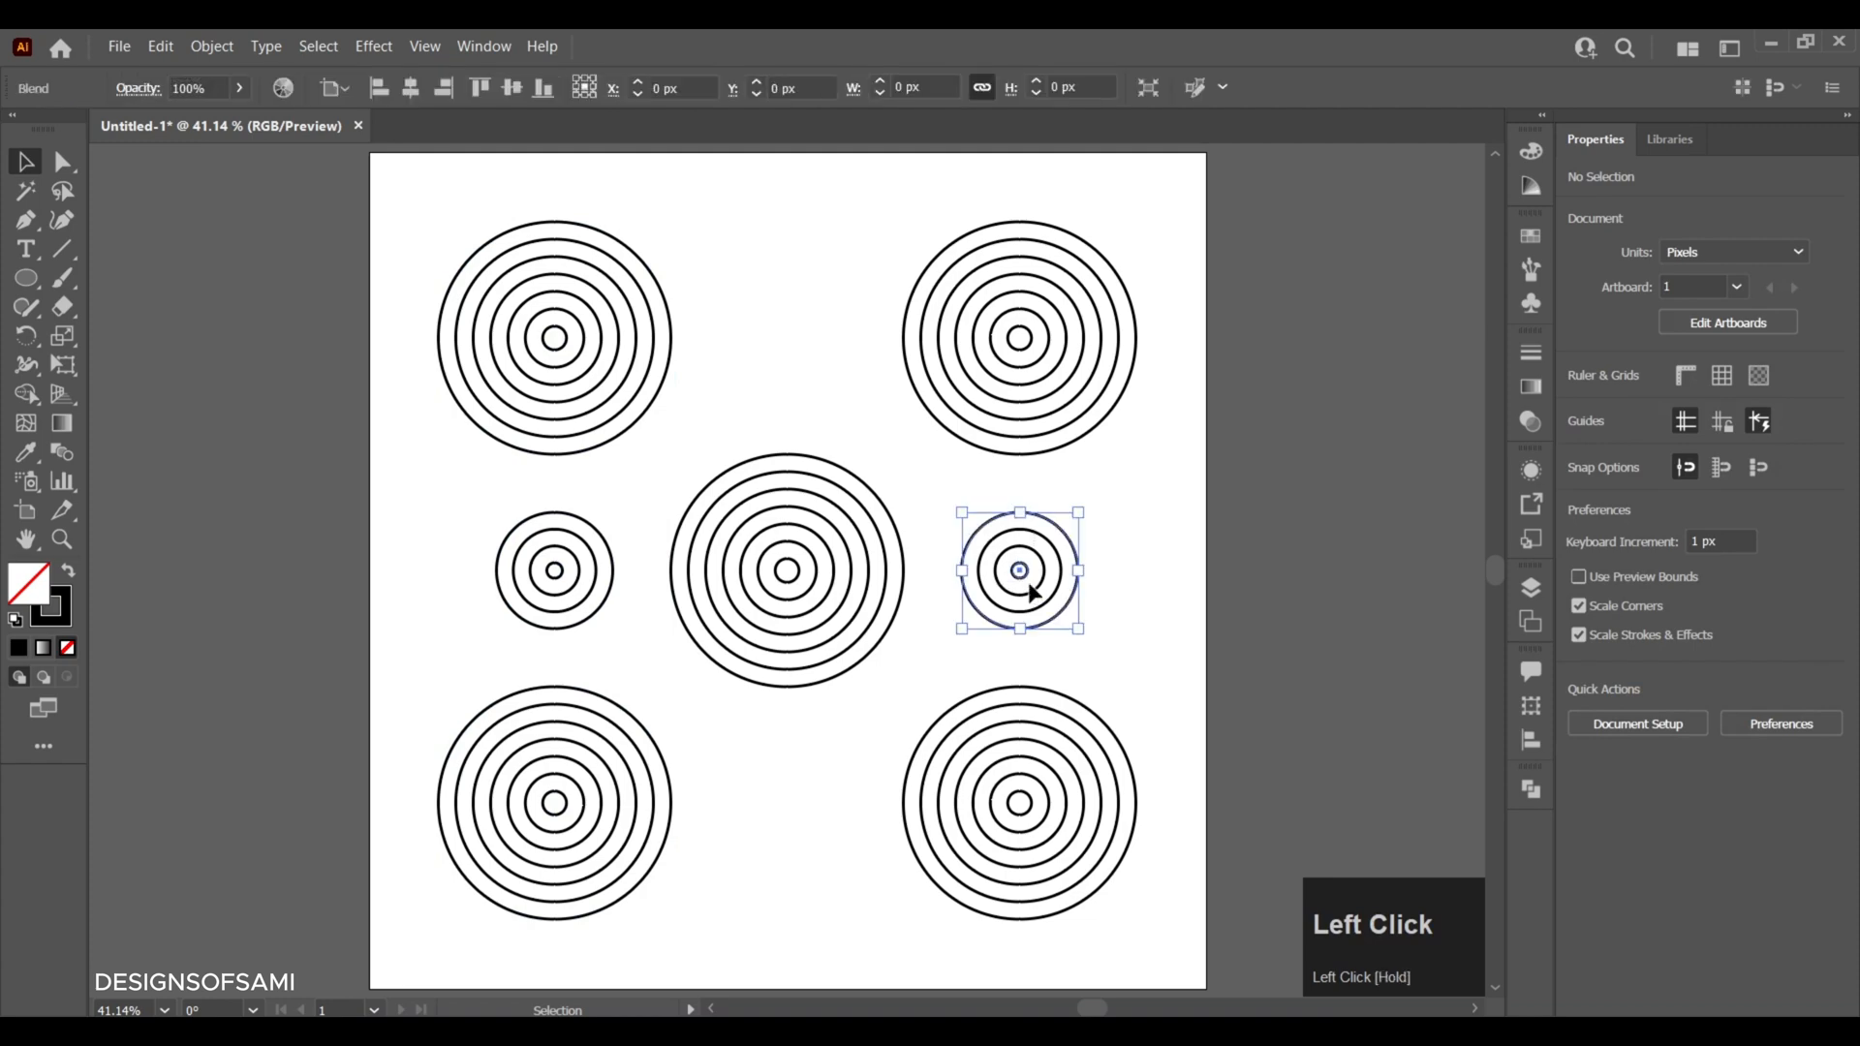
pyautogui.keyDown('shift'); pyautogui.click(562, 593); pyautogui.keyUp('shift')
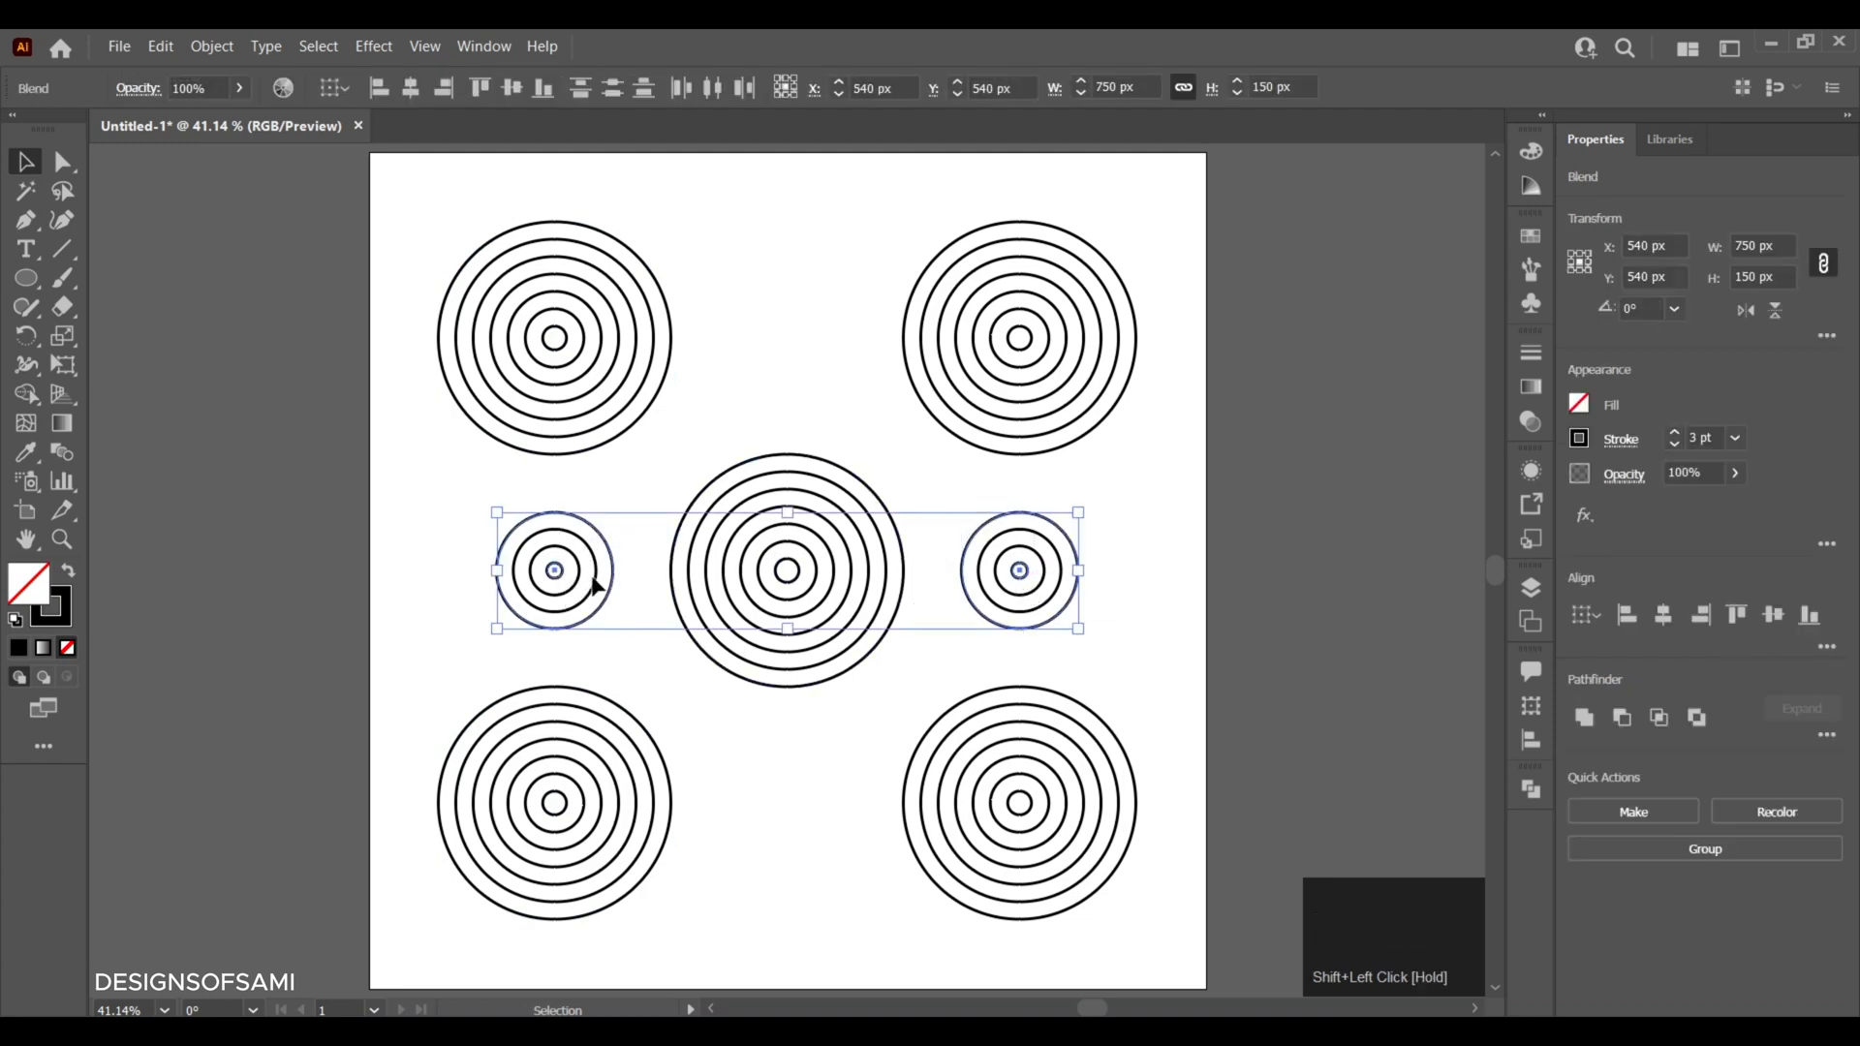
pyautogui.hotkey('ctrl', 'c')
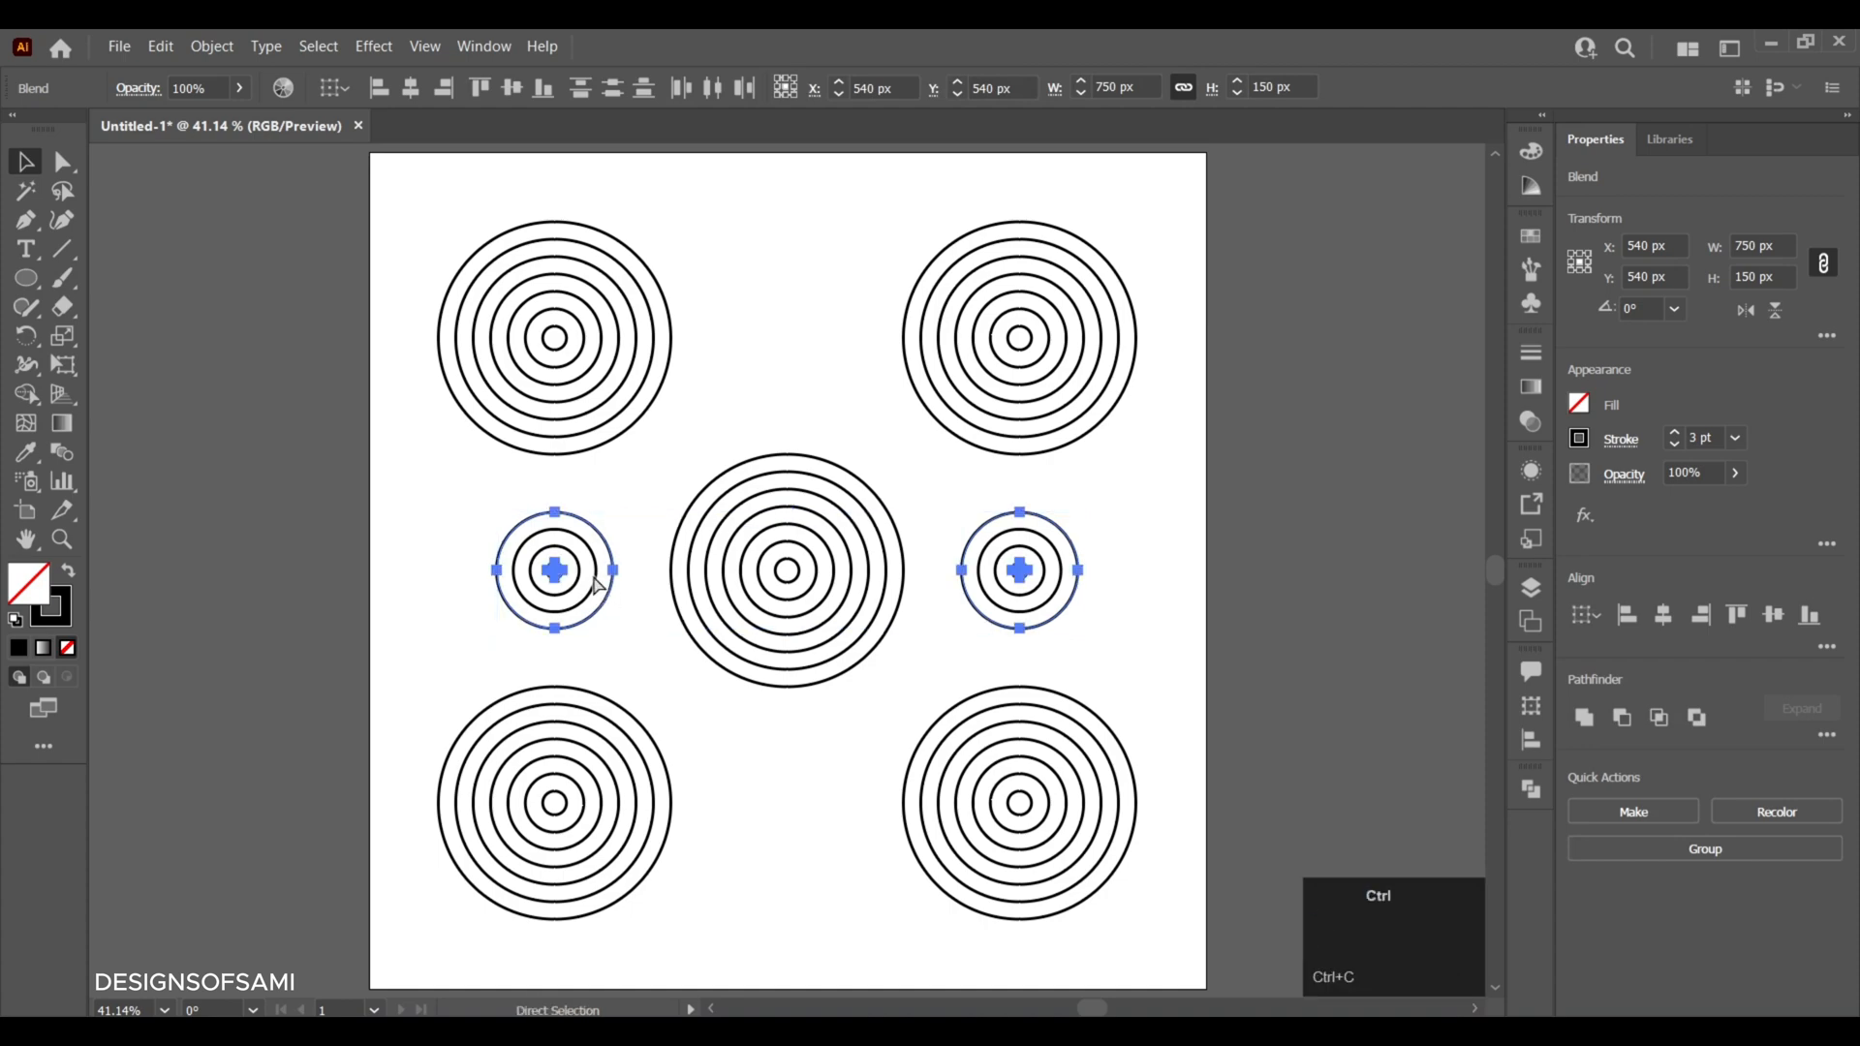
pyautogui.hotkey('ctrl', 'f')
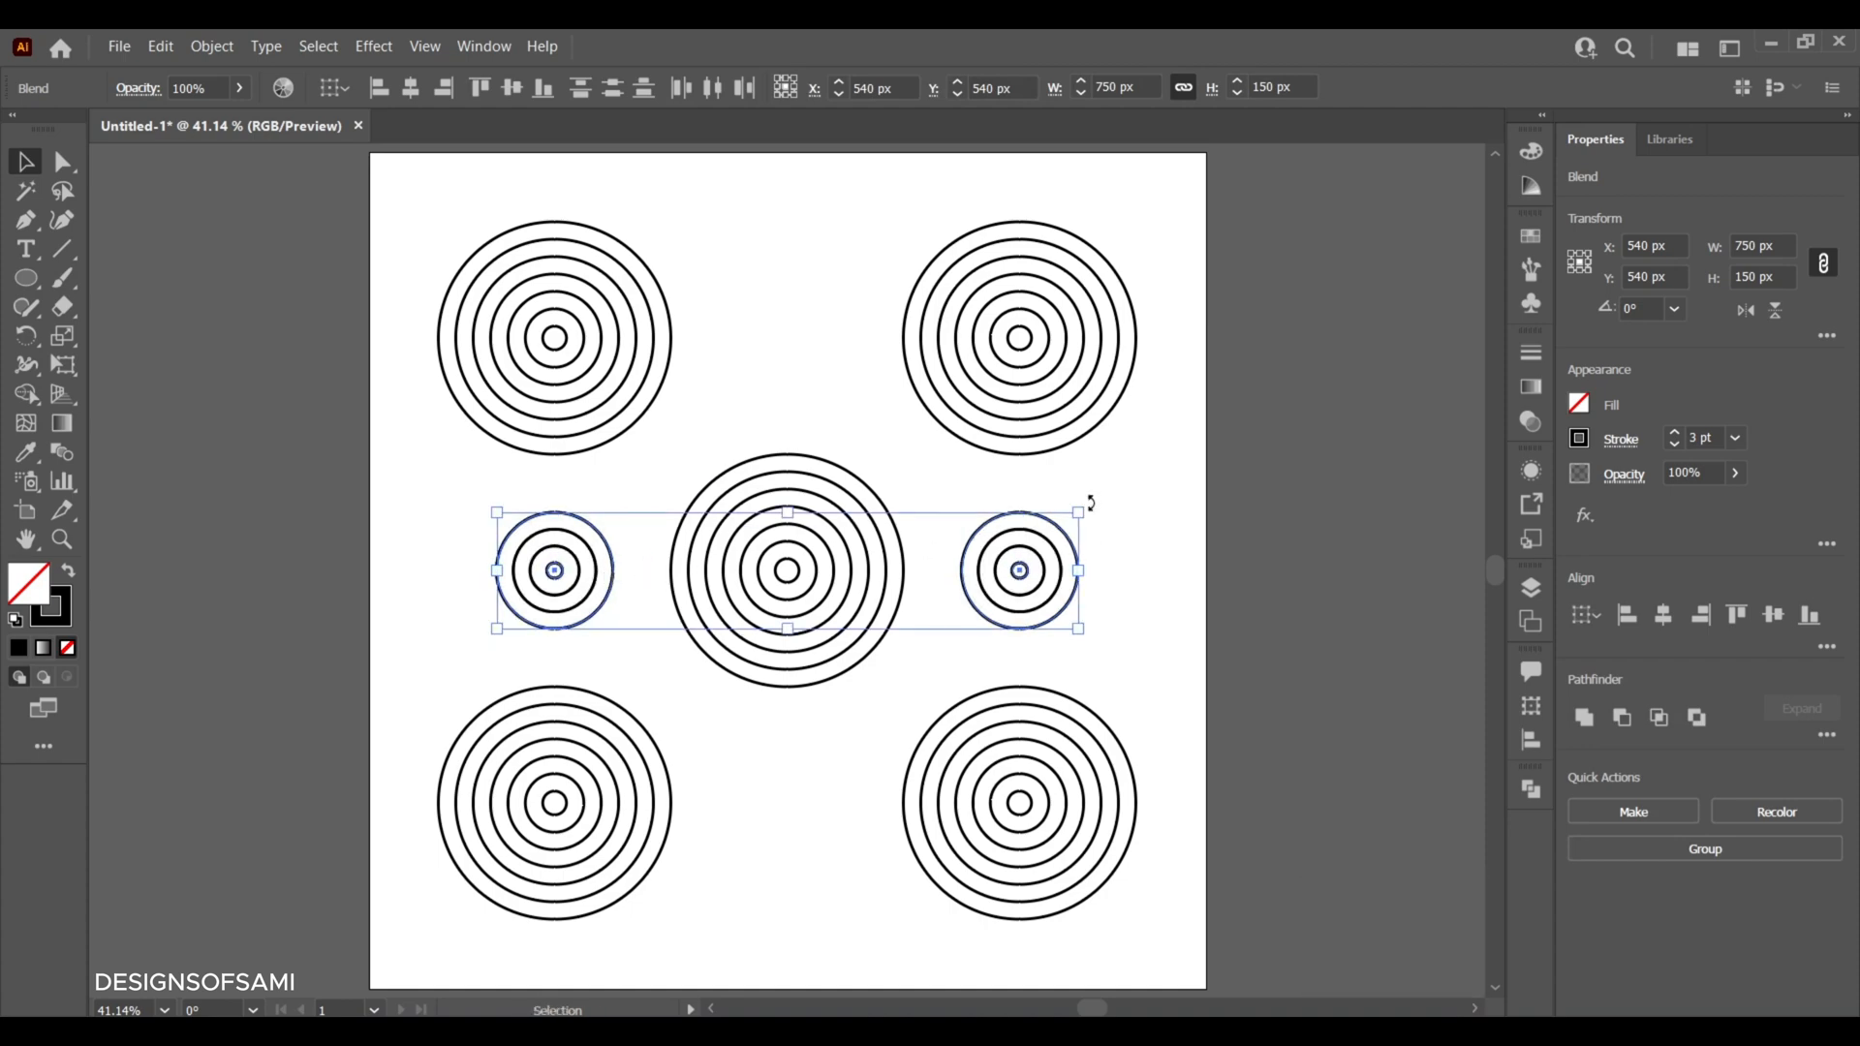
pyautogui.moveTo(1087, 510); pyautogui.dragTo(887, 811)
pyautogui.click(1163, 564)
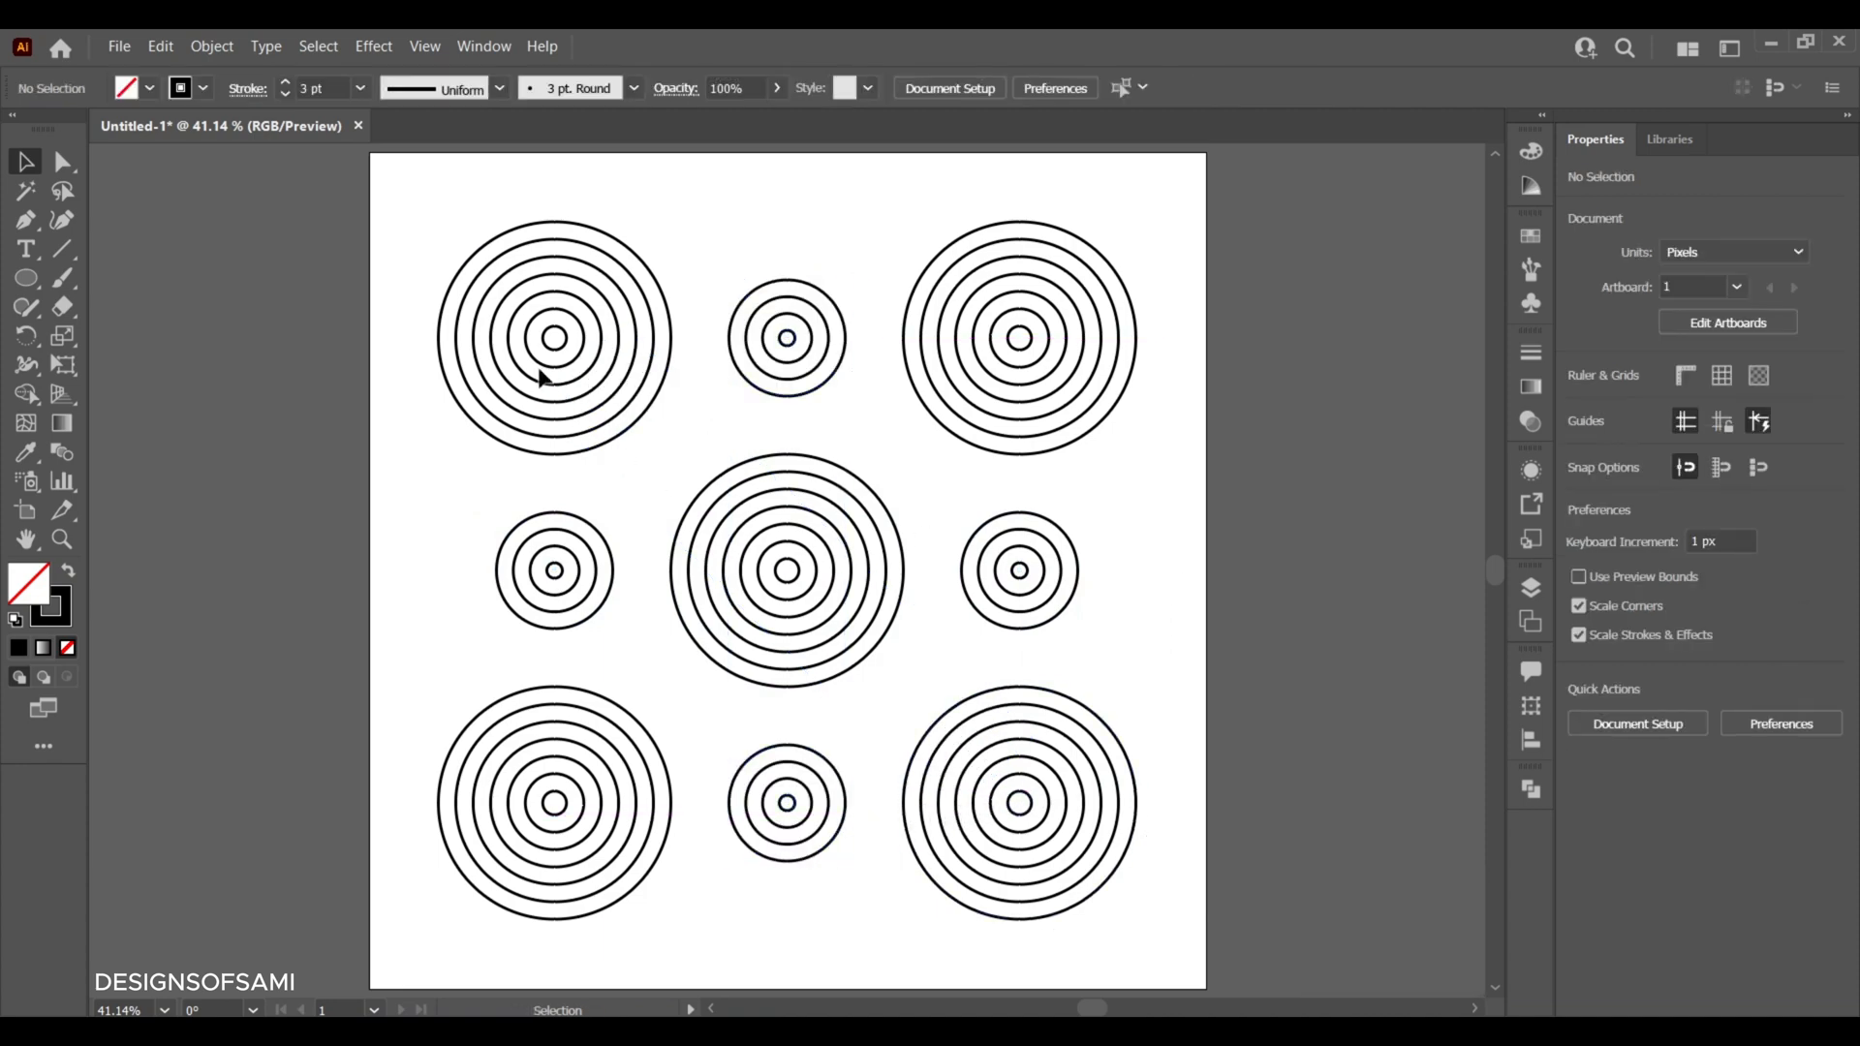
# - Select all nine ring sets and apply a linear white-to-black gradient to their strokes
pyautogui.moveTo(421, 232); pyautogui.dragTo(1159, 888)
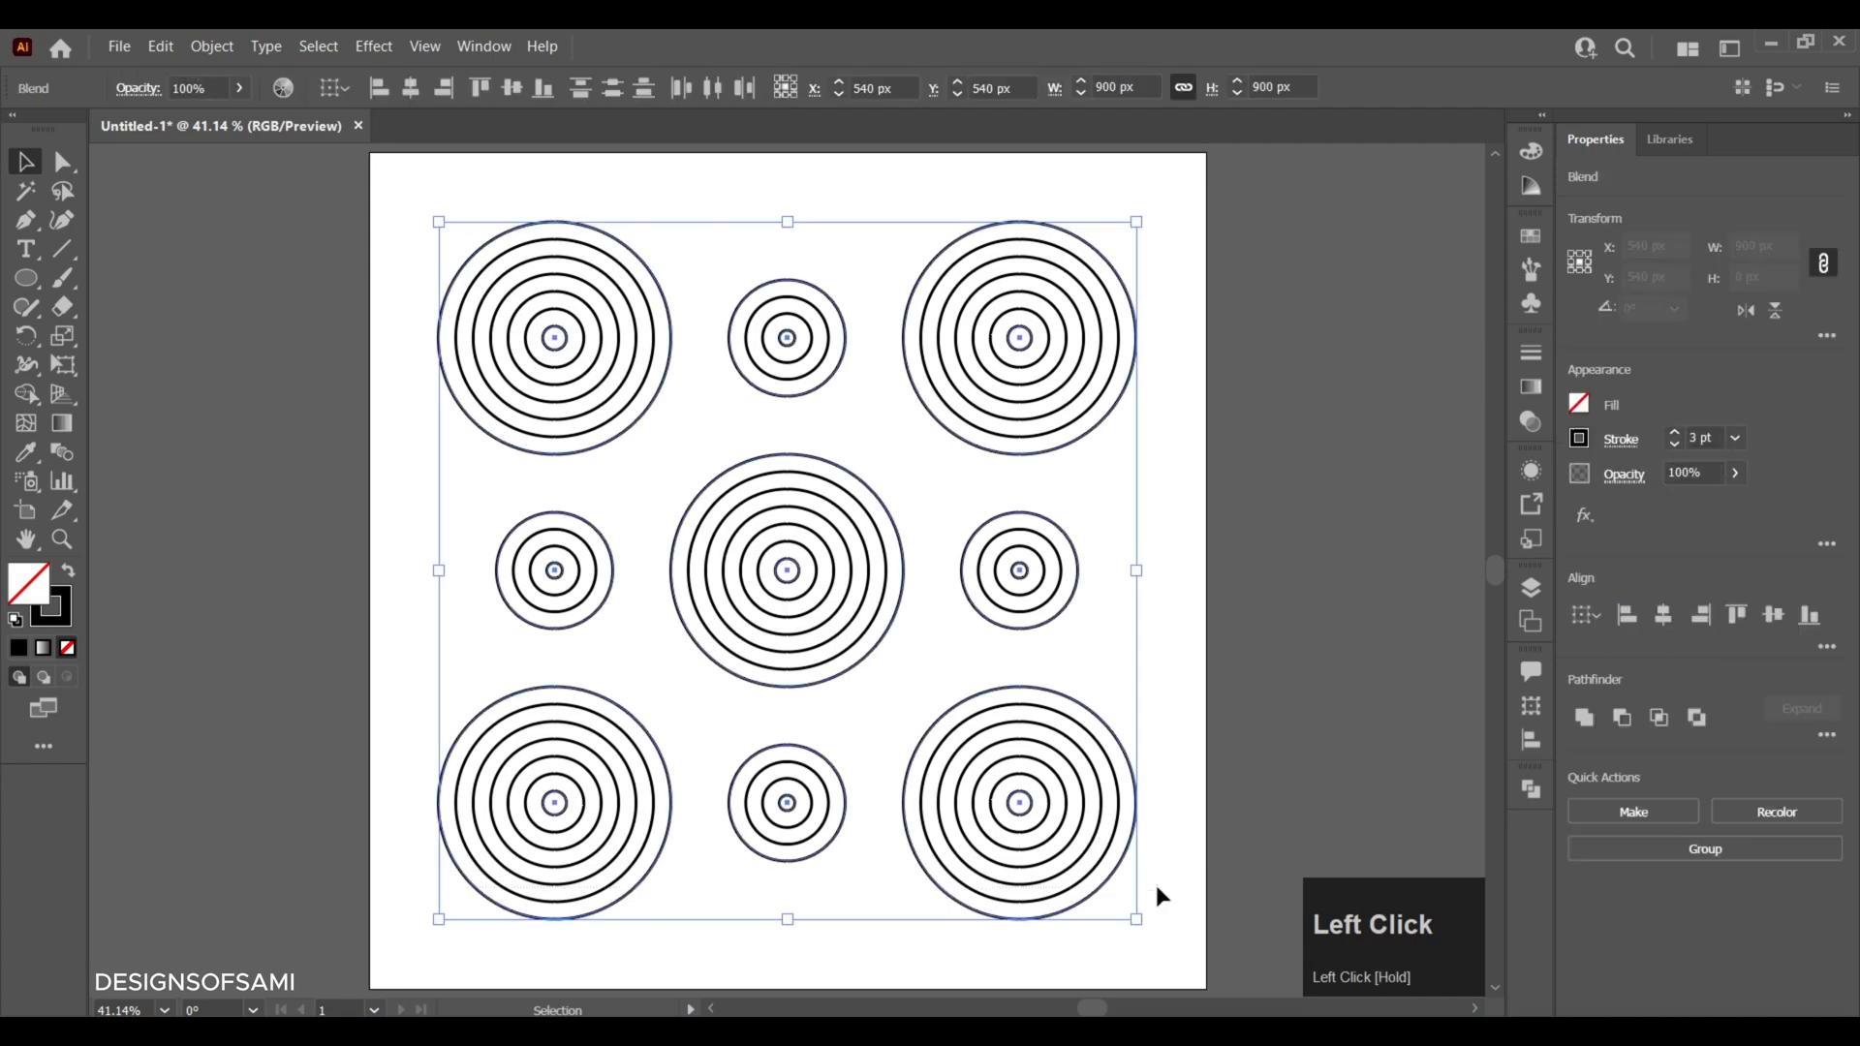
pyautogui.click(1529, 389)
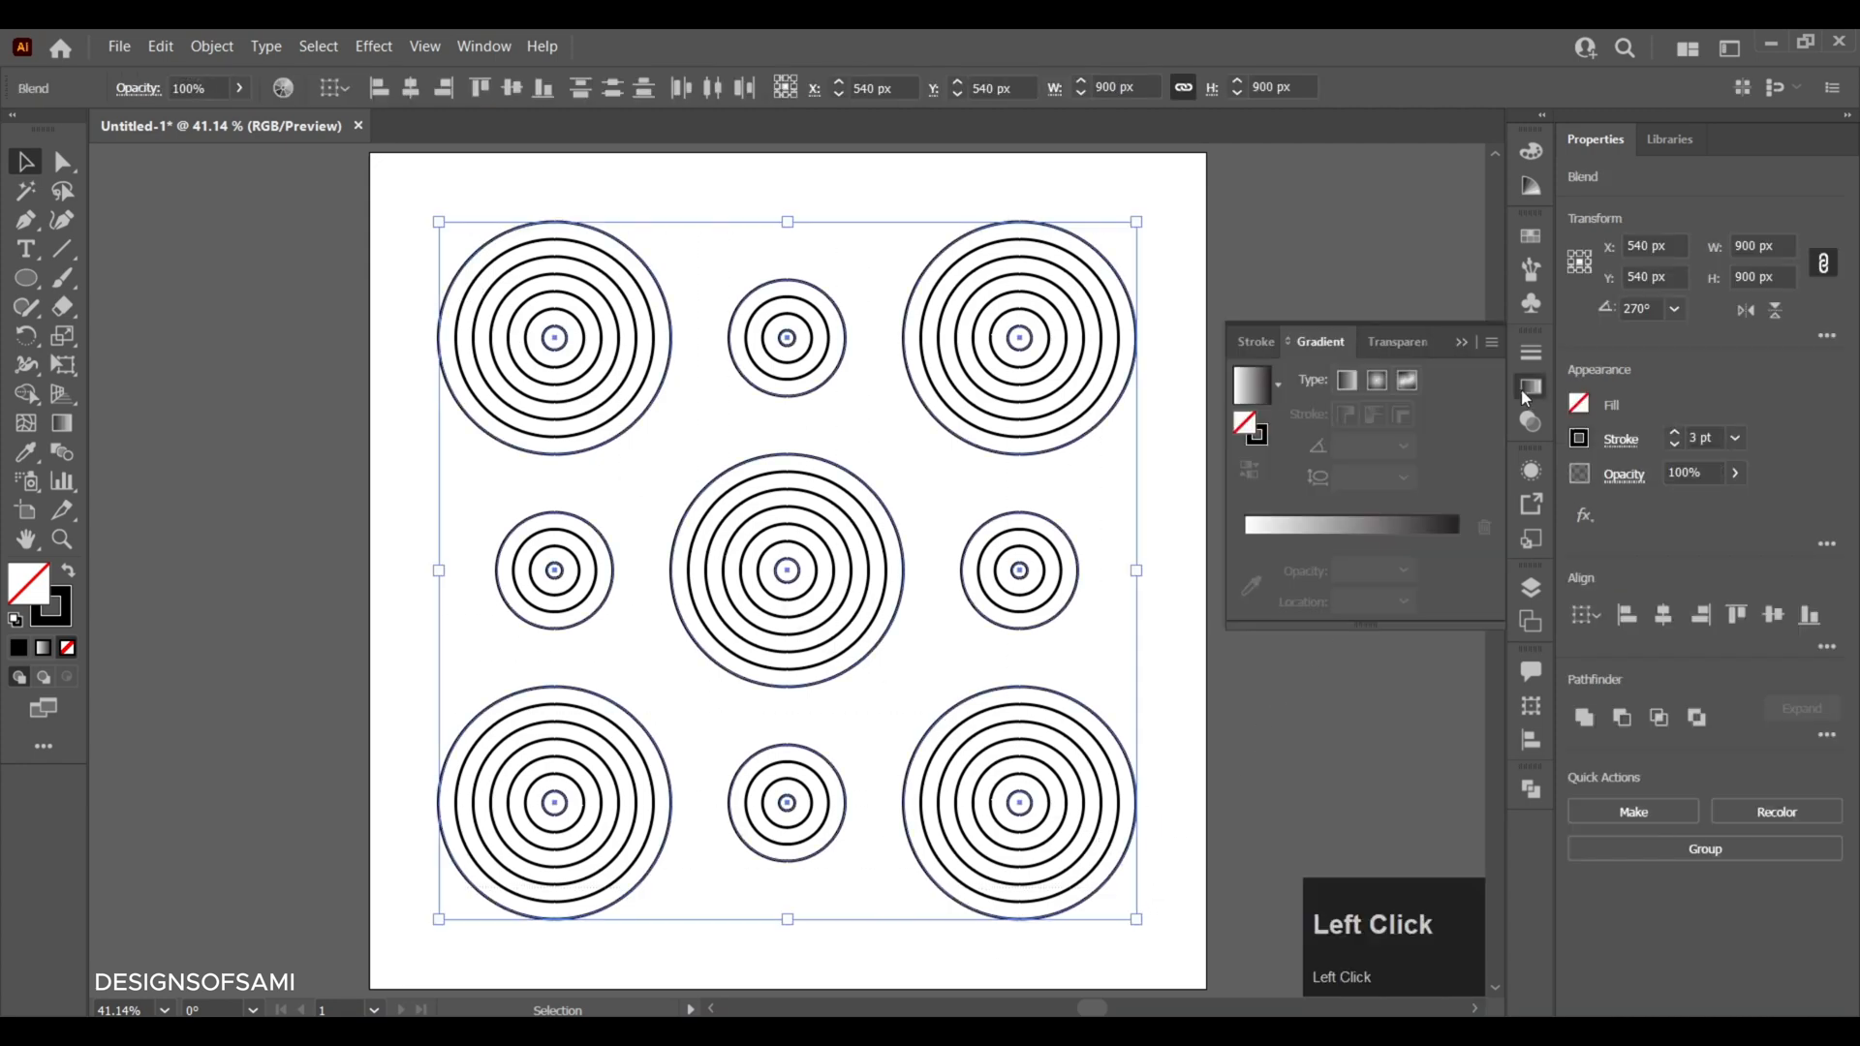
pyautogui.click(1256, 435)
pyautogui.click(1254, 405)
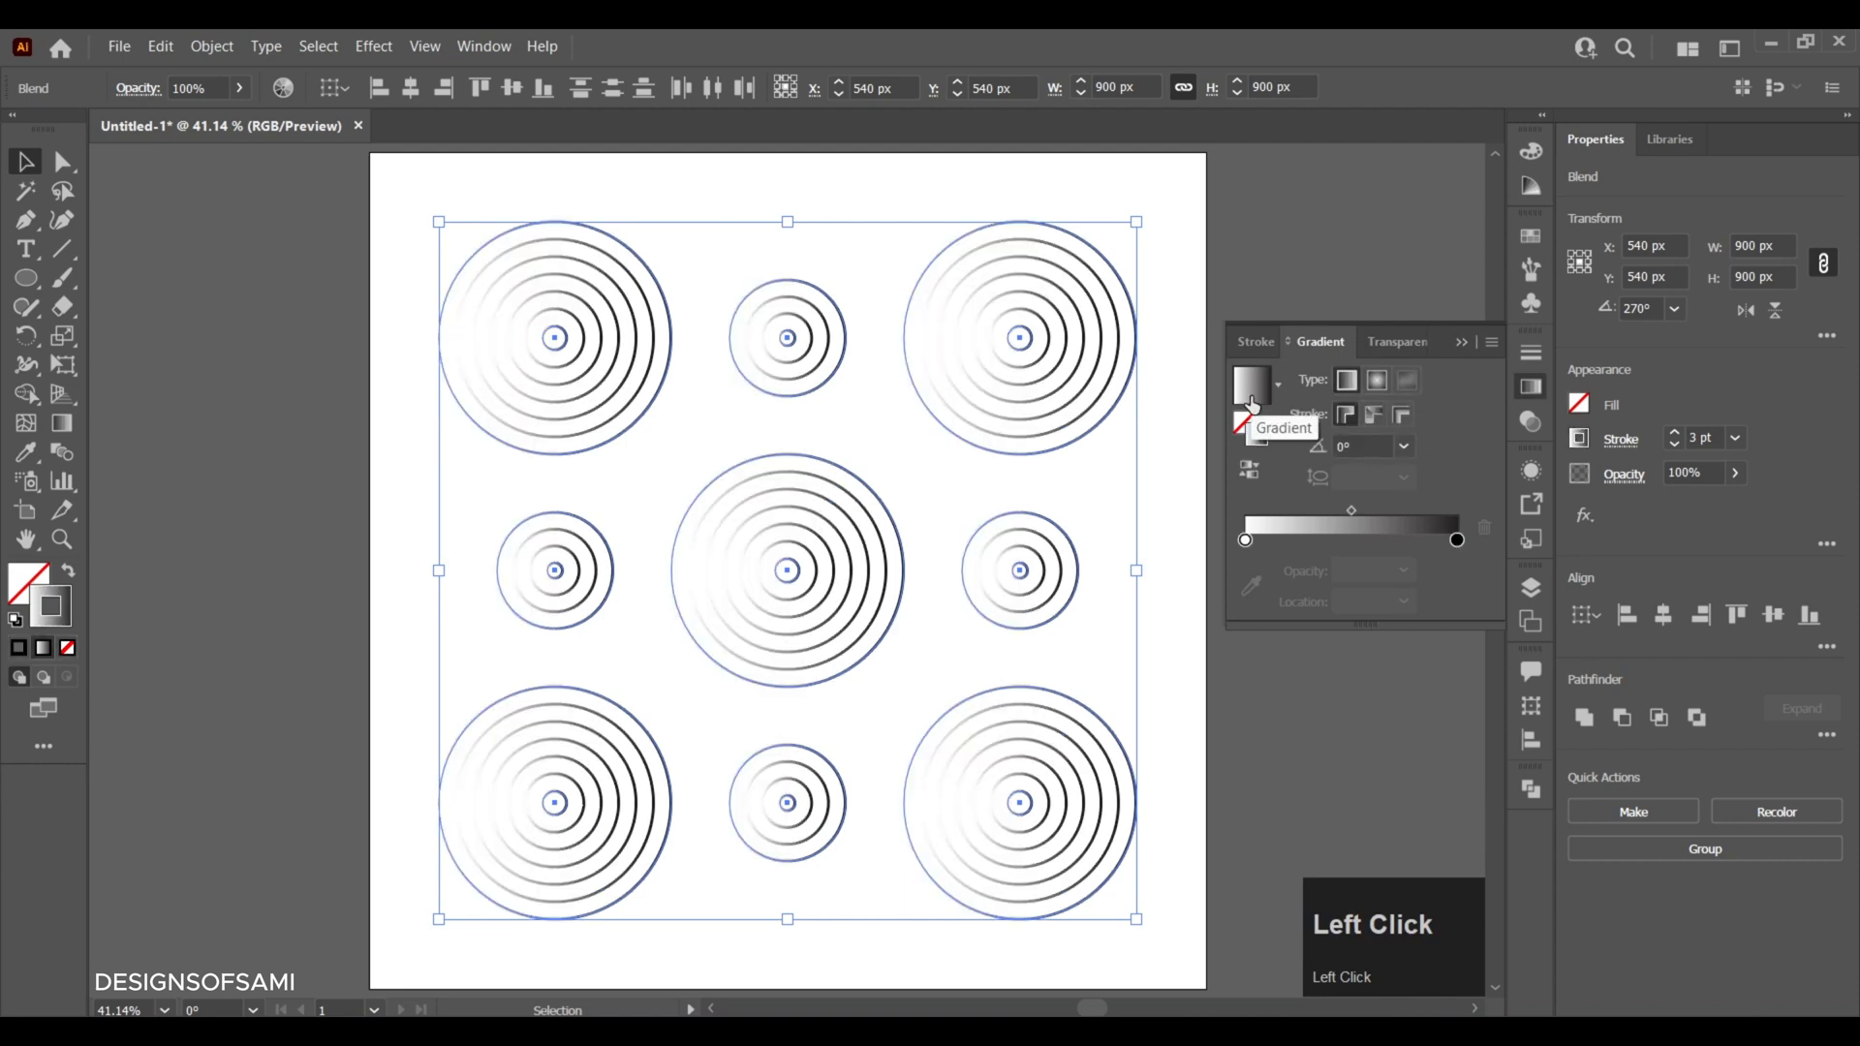
# - Set both the start and end stops of the stroke gradient to black
pyautogui.doubleClick(1246, 541)
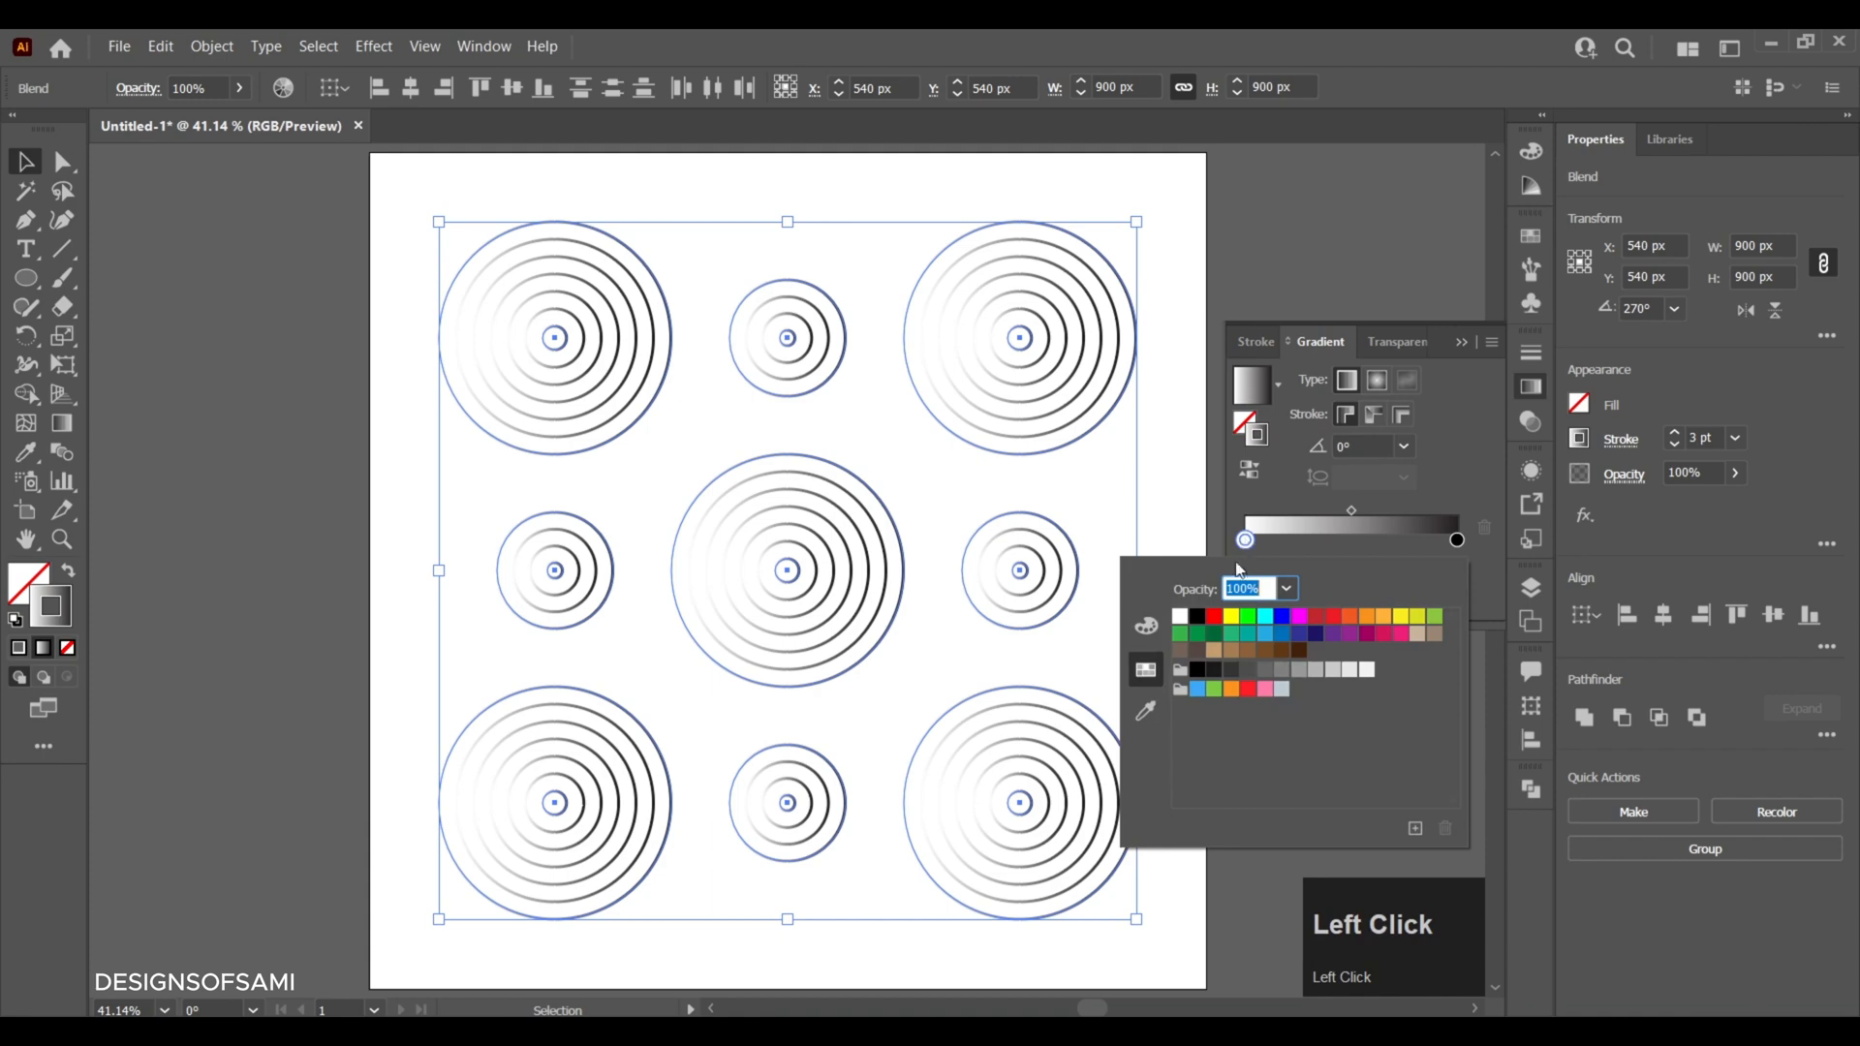
pyautogui.click(1202, 625)
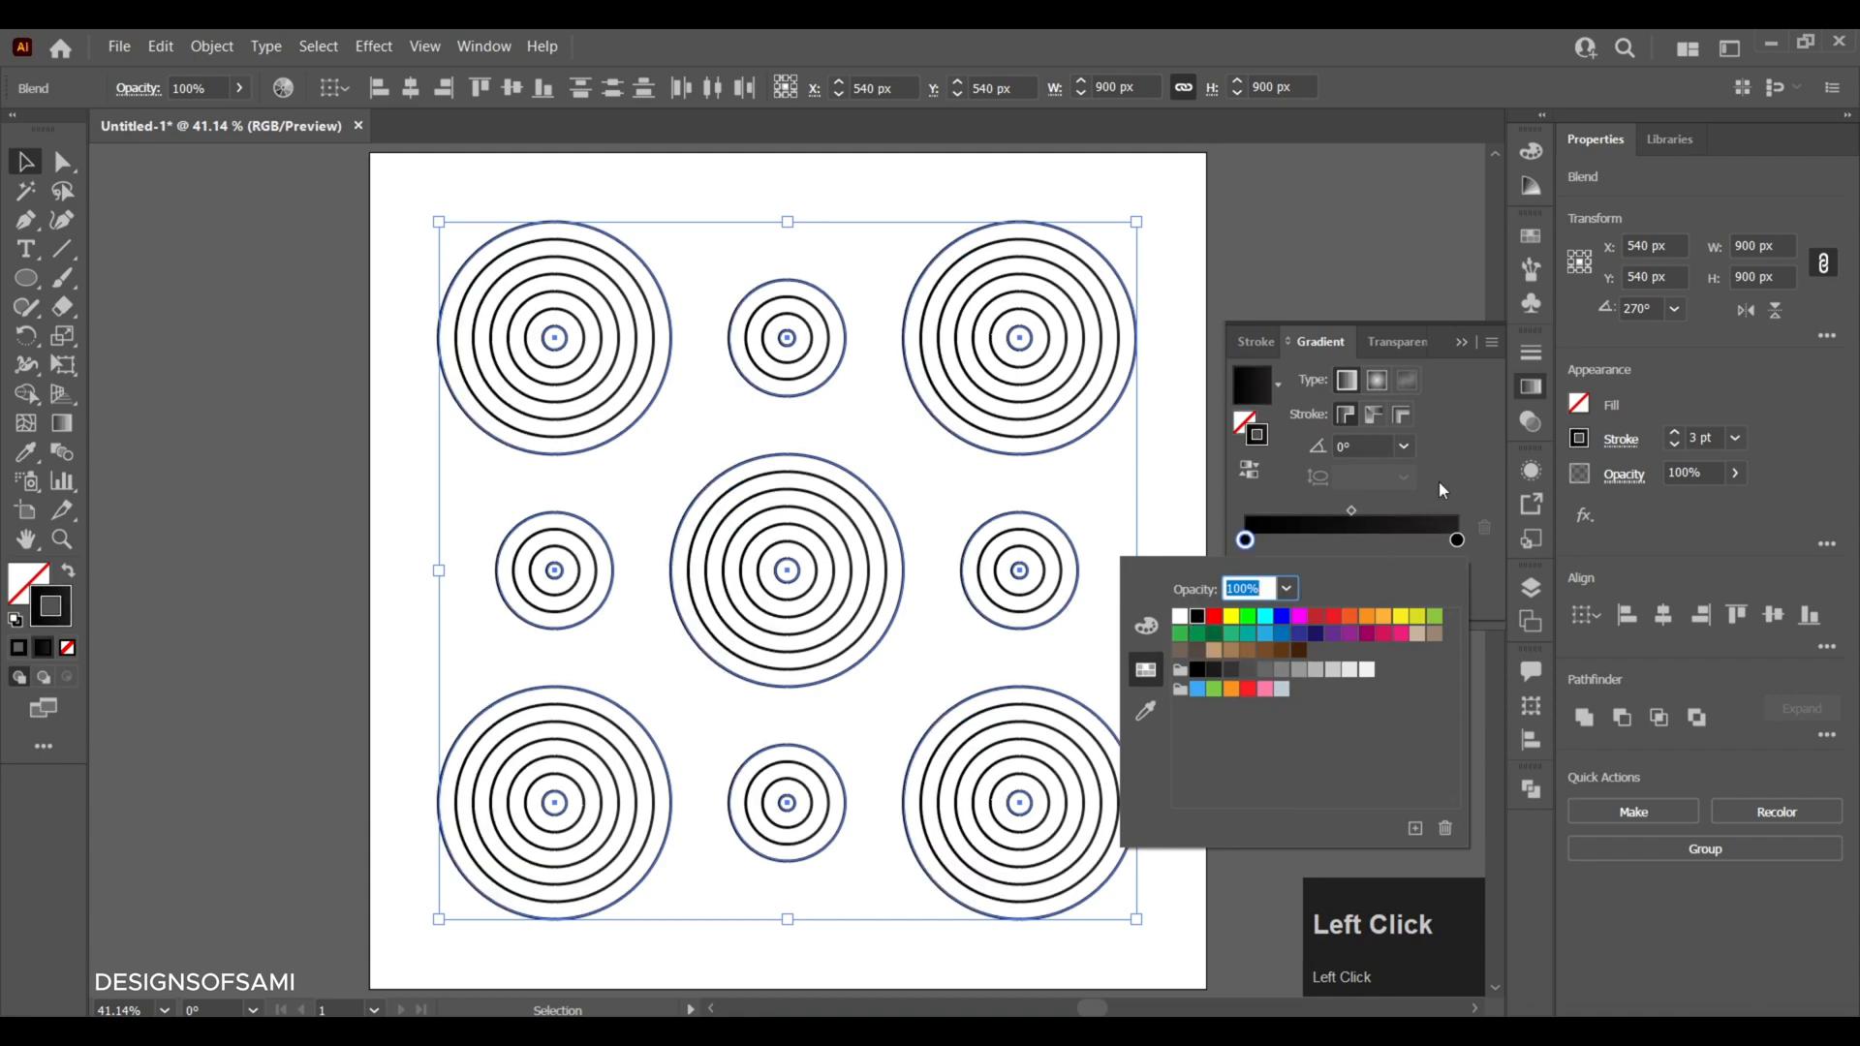
pyautogui.click(1438, 480)
pyautogui.doubleClick(1457, 541)
pyautogui.click(1198, 617)
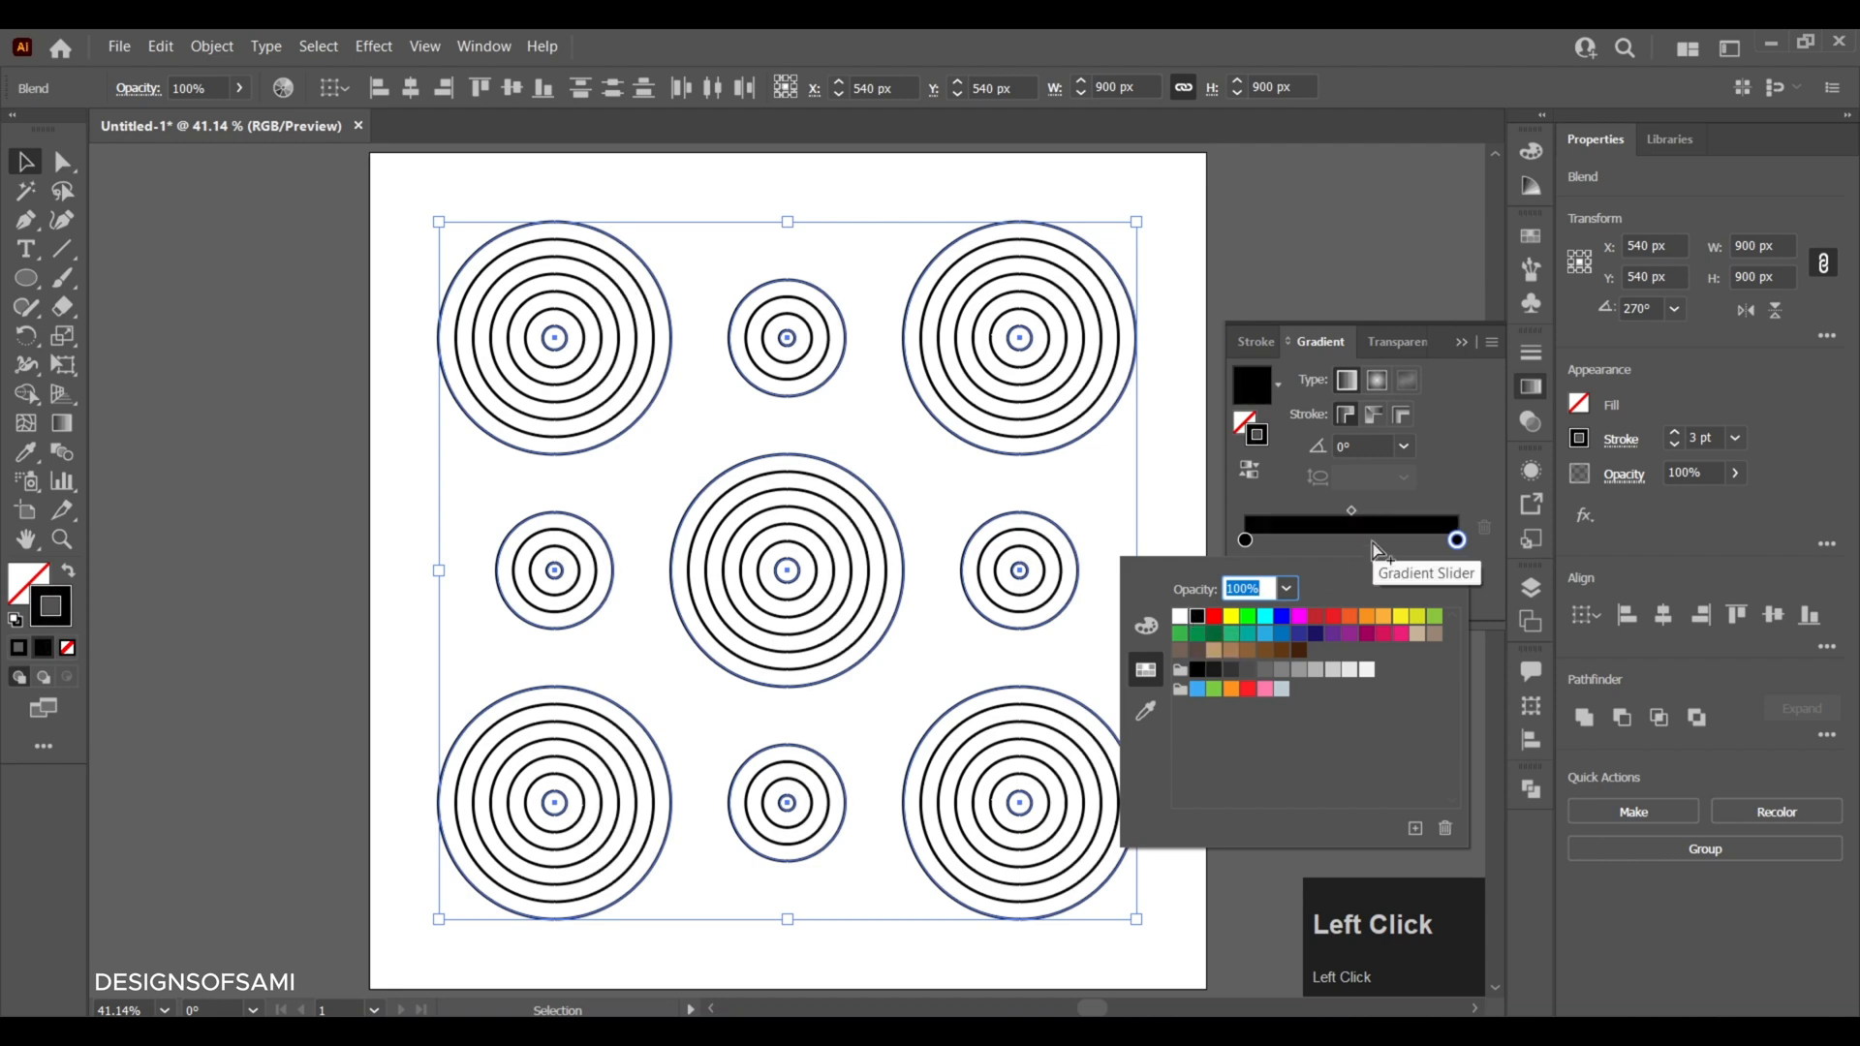
pyautogui.click(1450, 494)
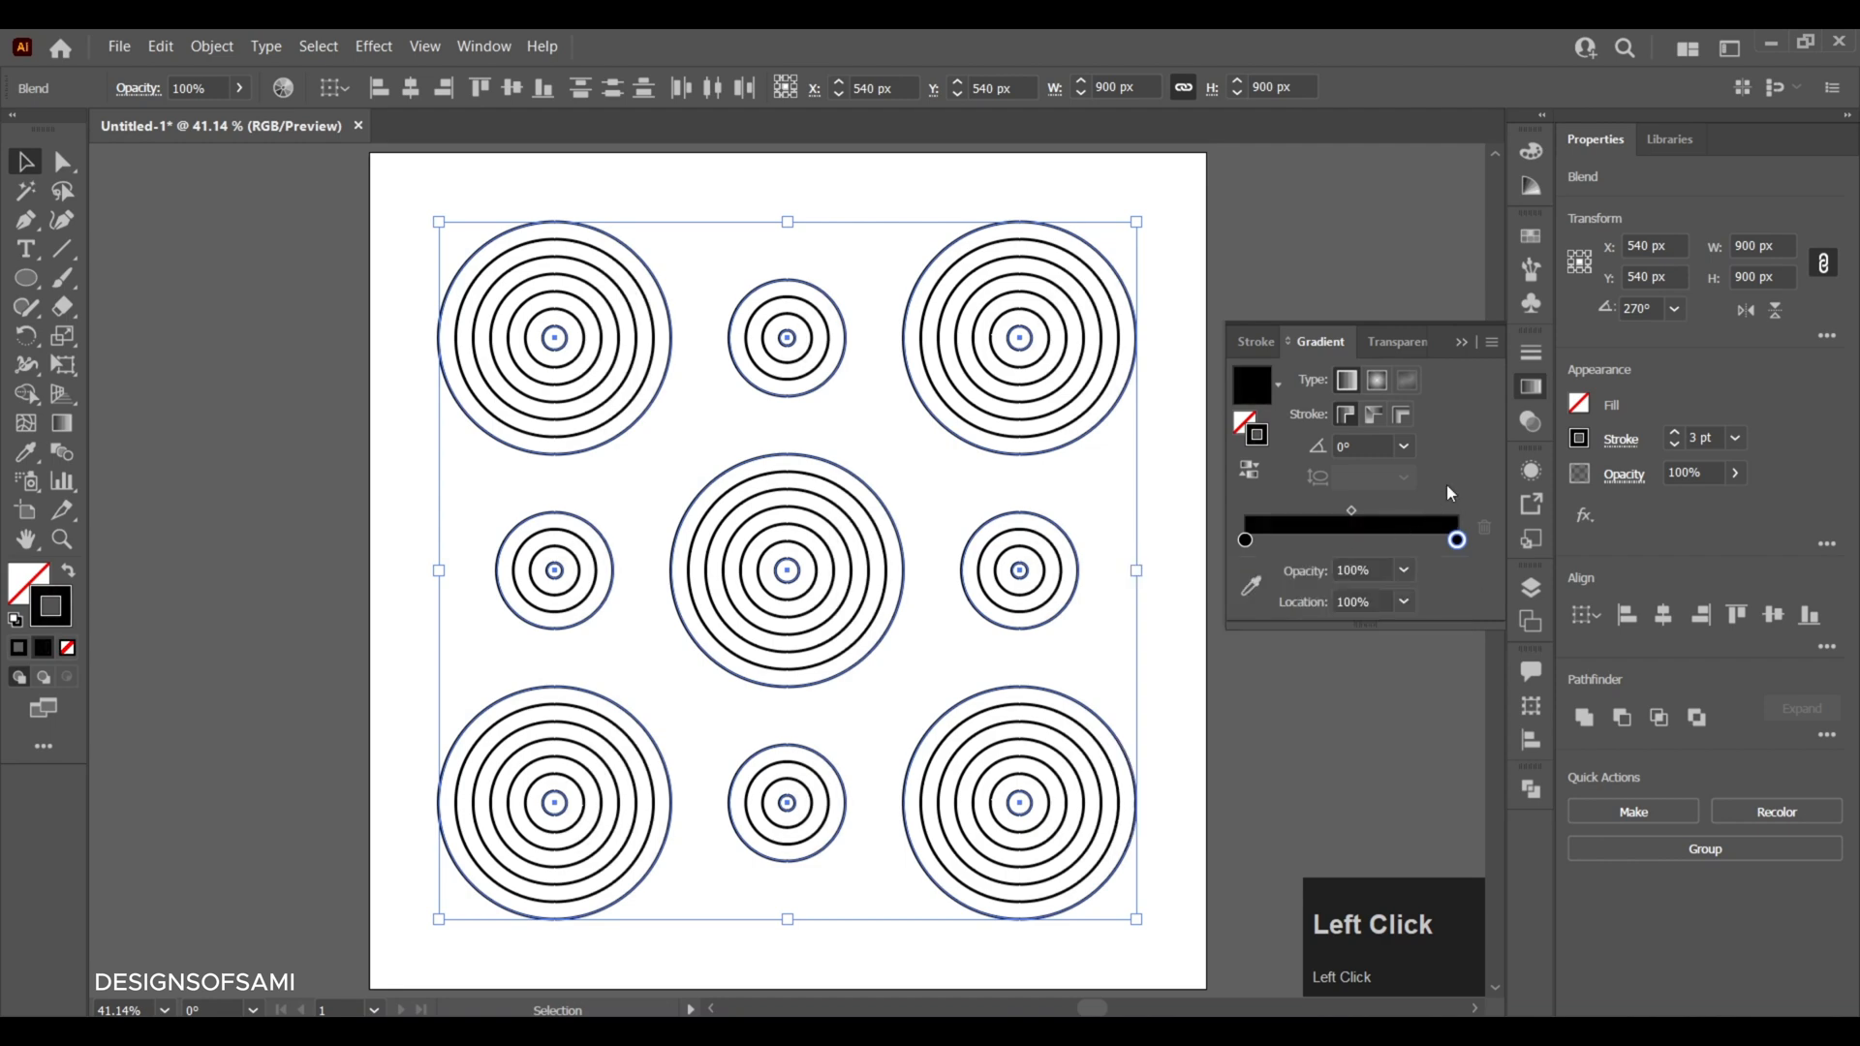
# - Add a middle stop to the stroke gradient at 50% location and color it white
pyautogui.click(1355, 540)
pyautogui.click(1404, 602)
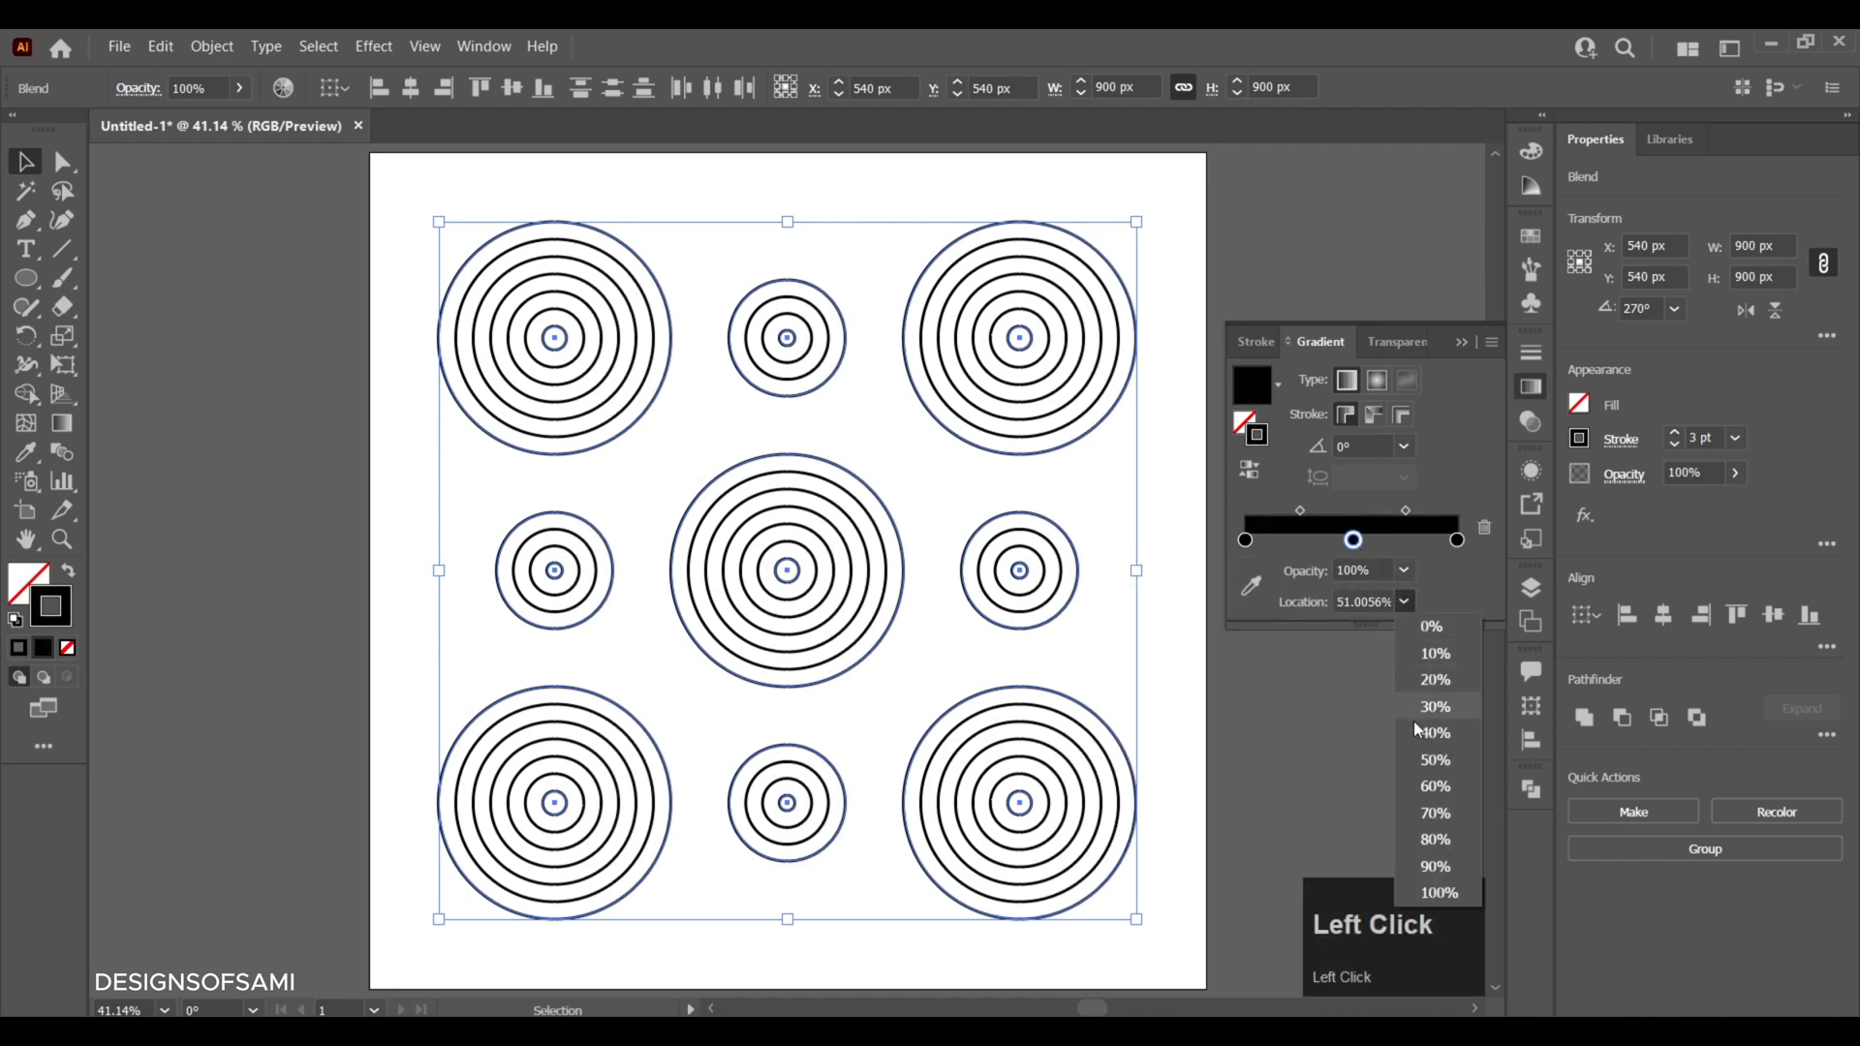
pyautogui.click(1443, 762)
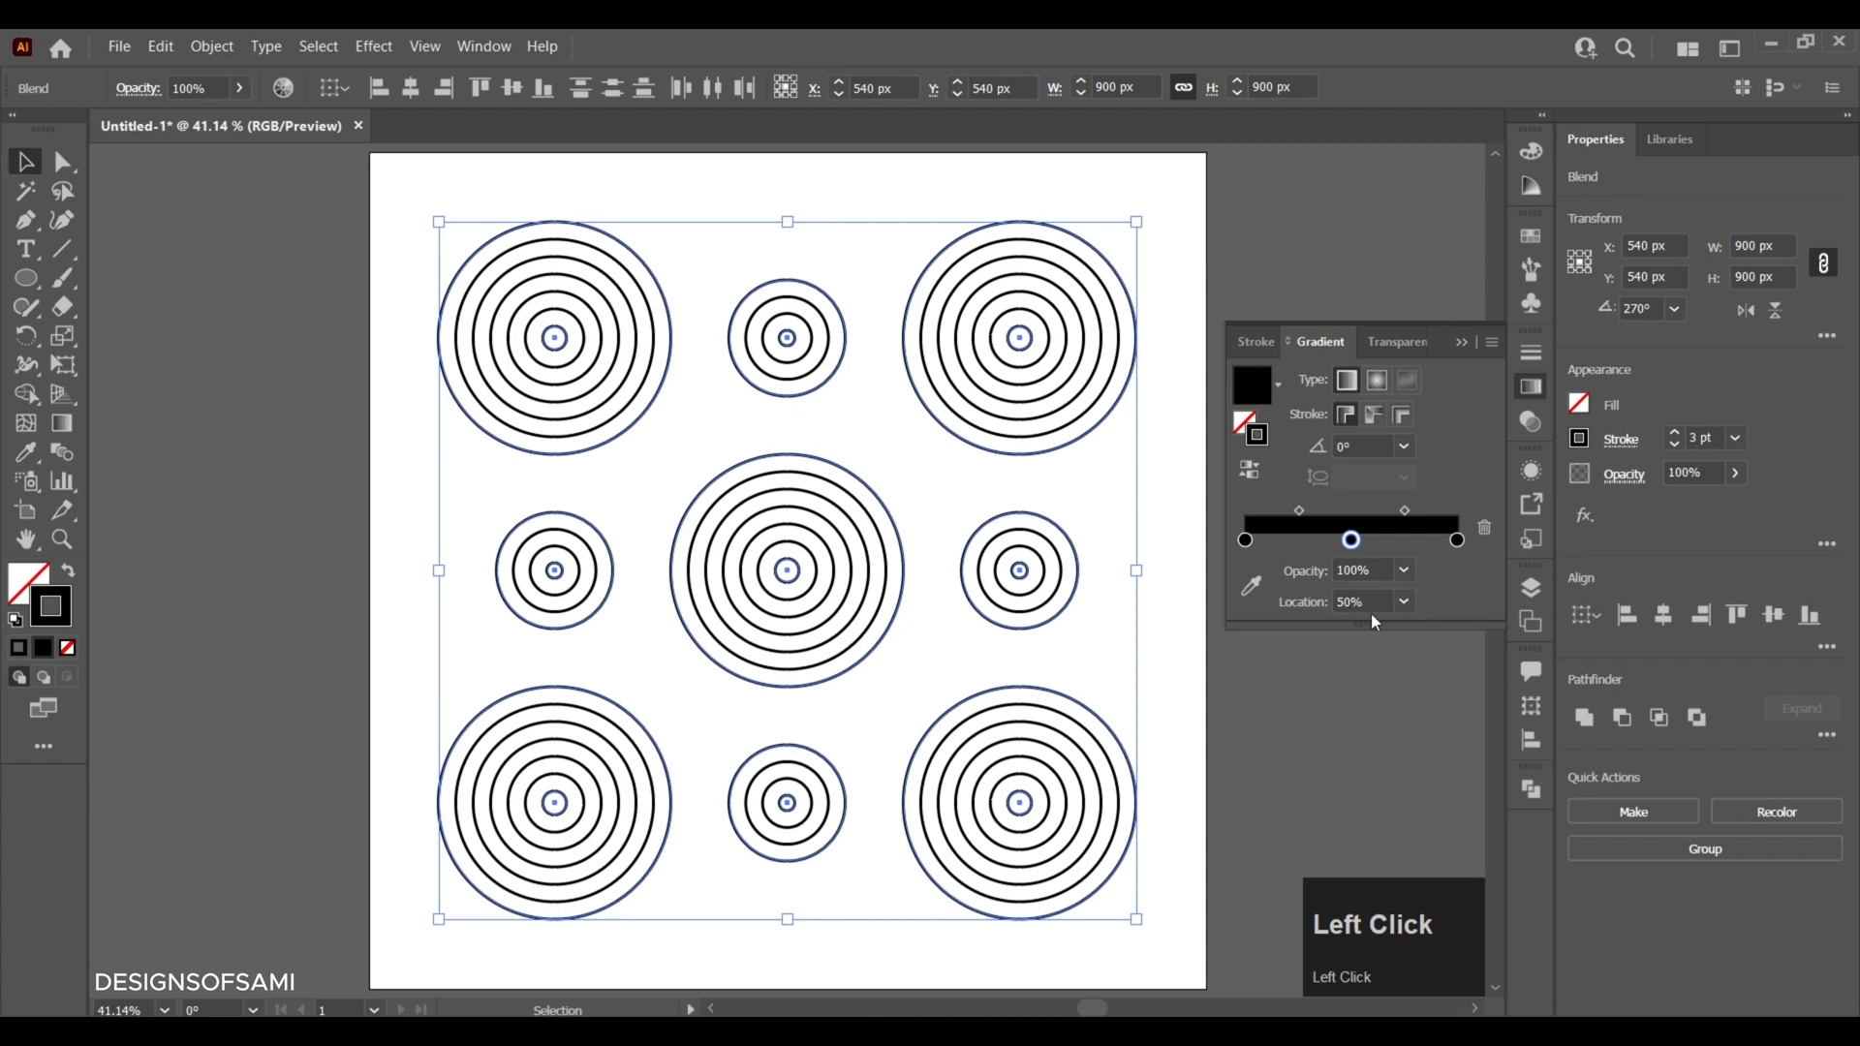
pyautogui.doubleClick(1351, 541)
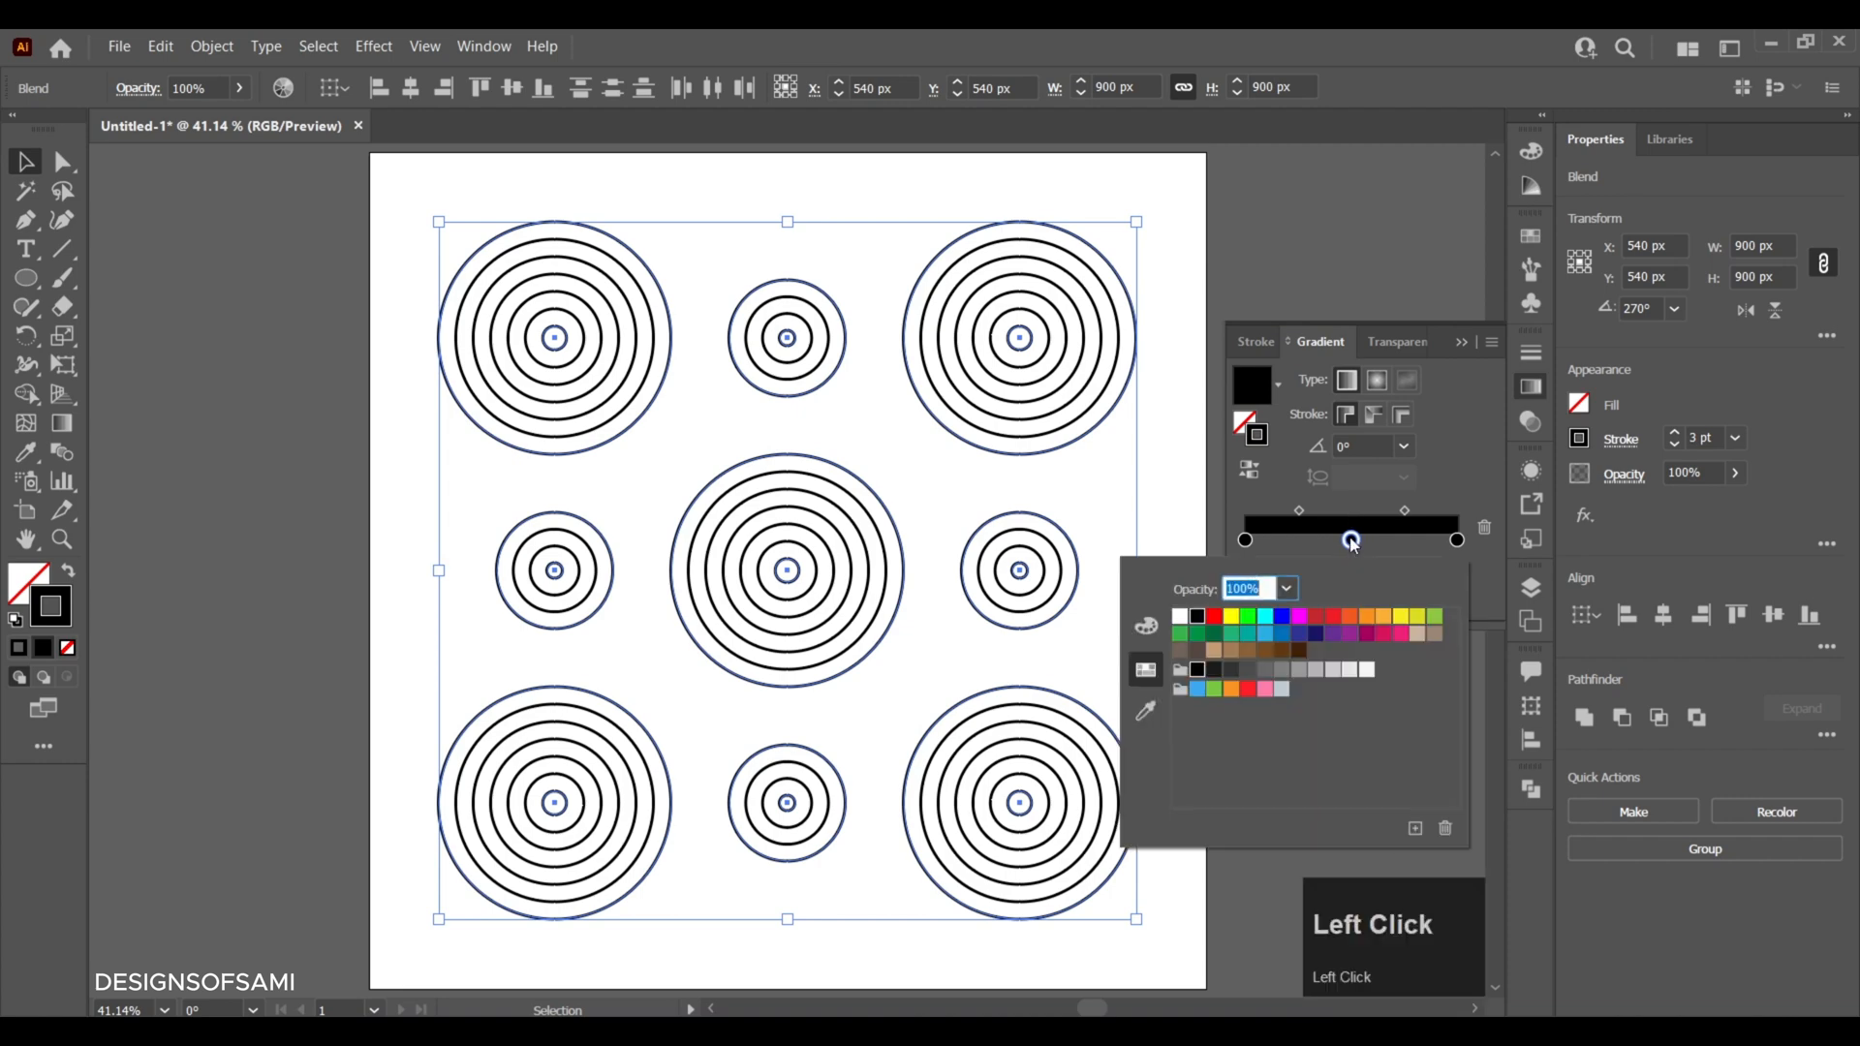
pyautogui.click(1180, 617)
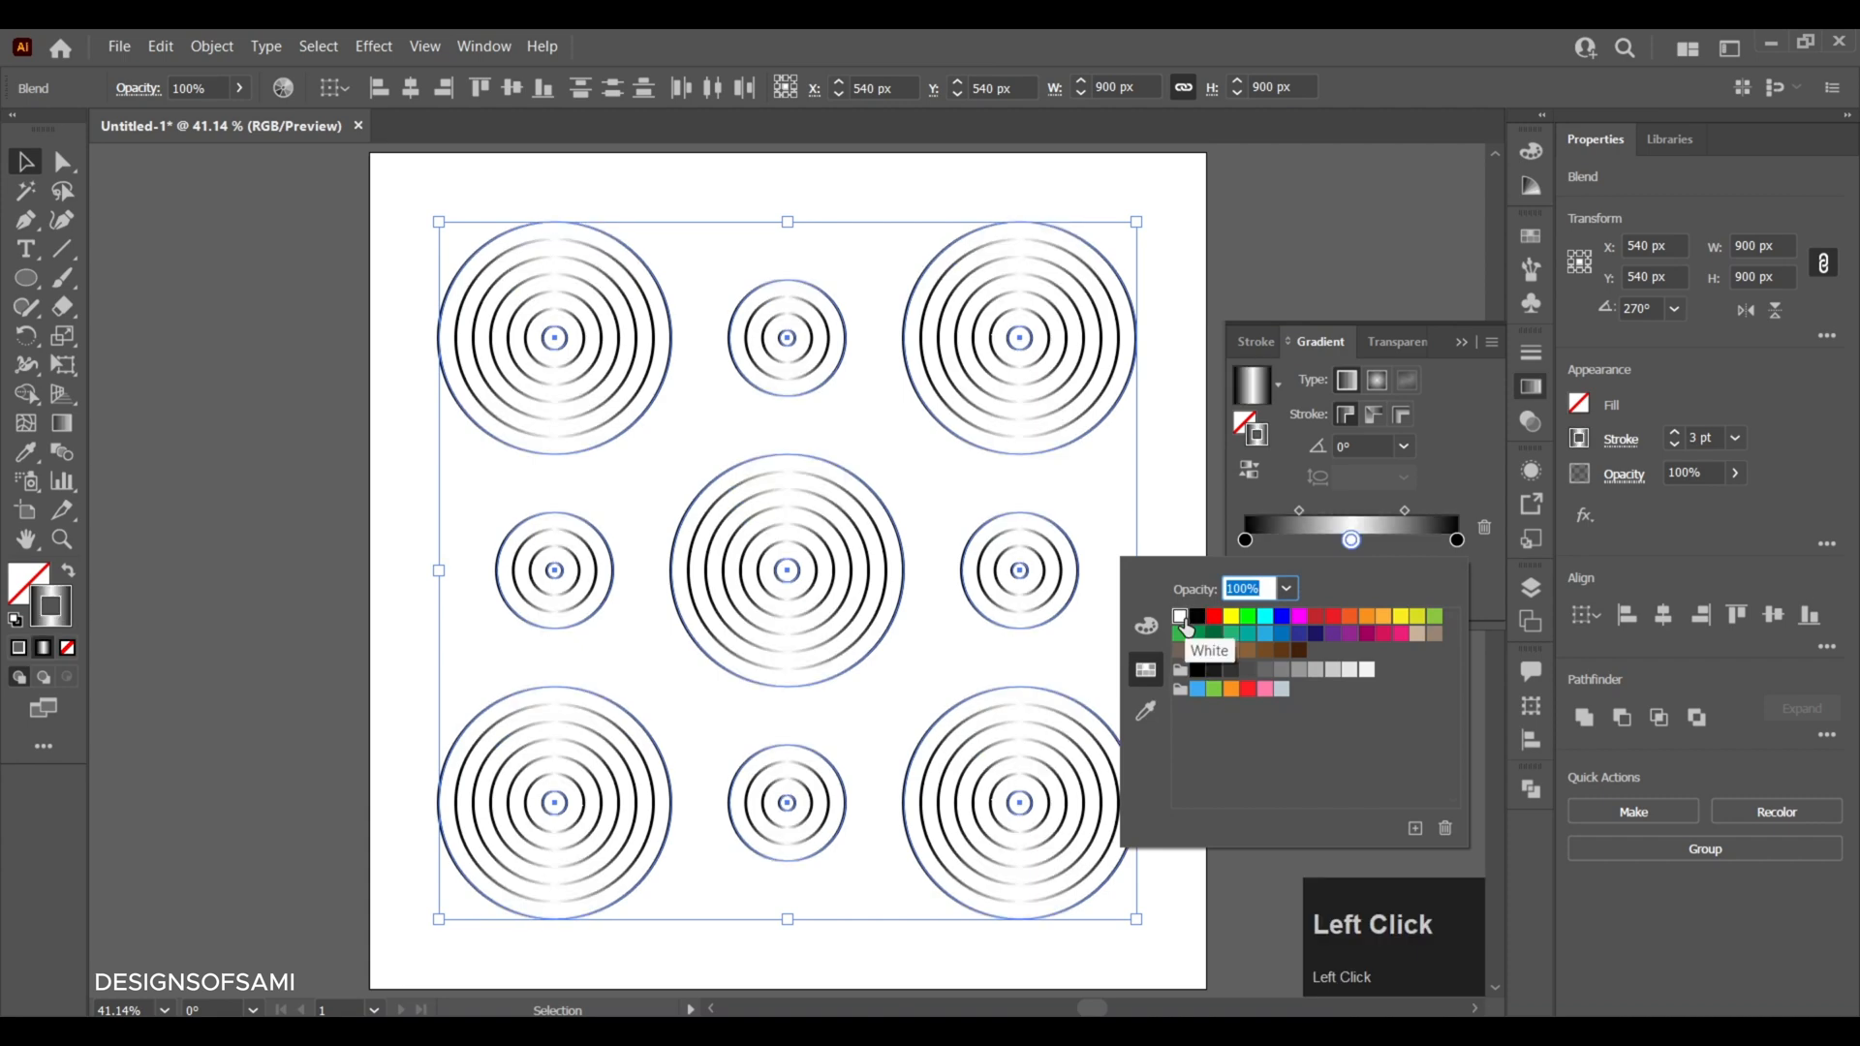
pyautogui.click(1442, 496)
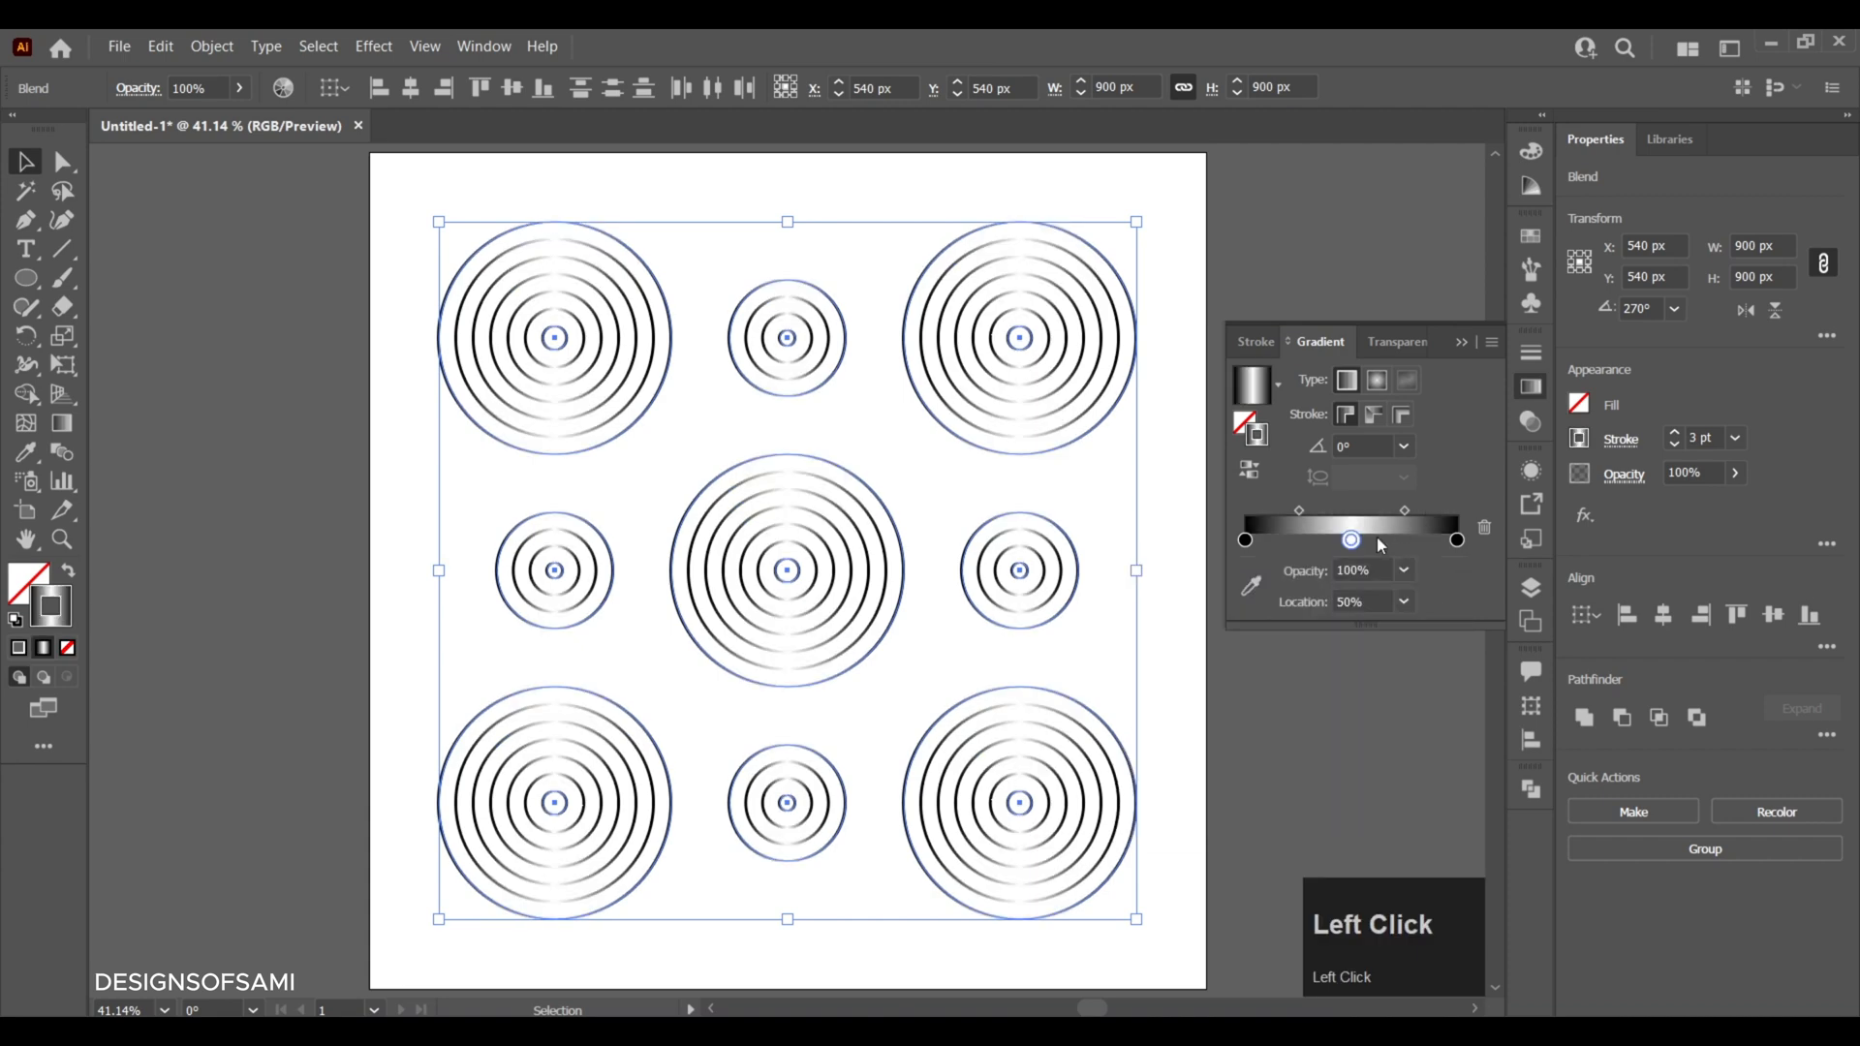
# - Add a stop to the stroke gradient at 20% location and color it crimson pink
pyautogui.click(1300, 543)
pyautogui.click(1408, 602)
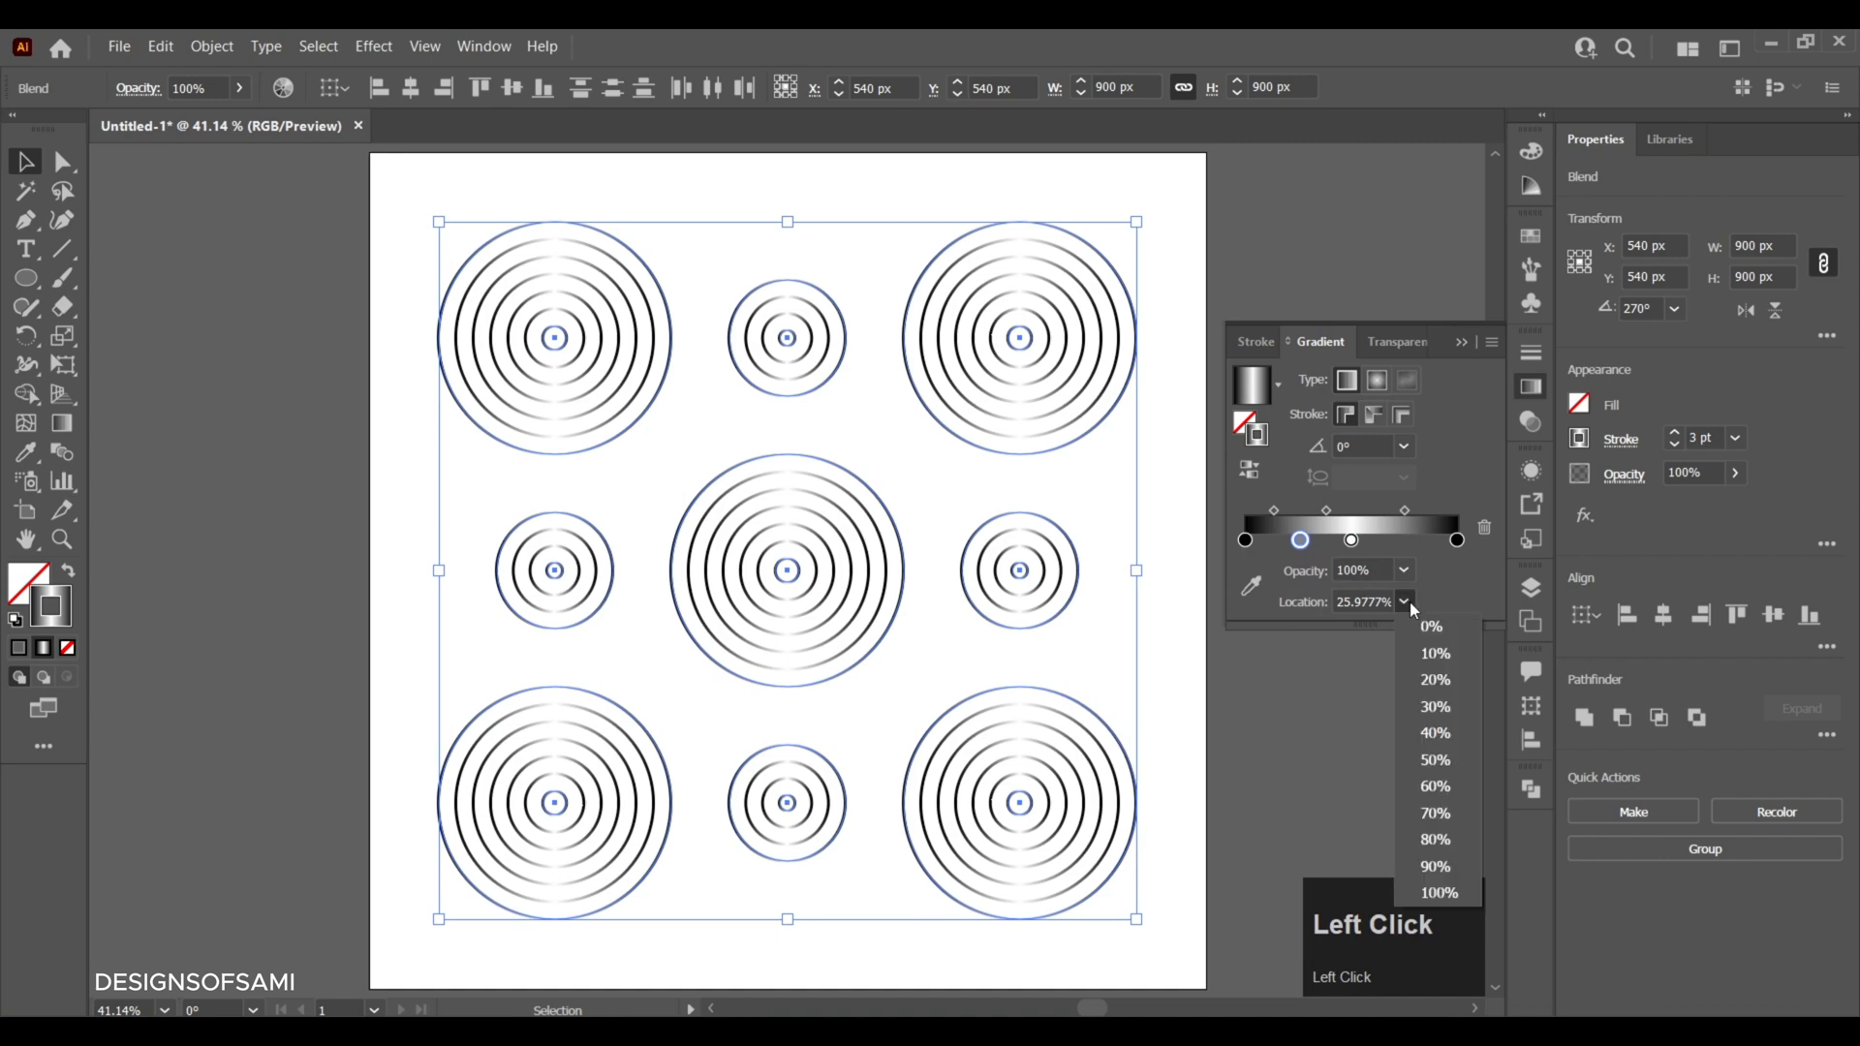
pyautogui.click(1441, 679)
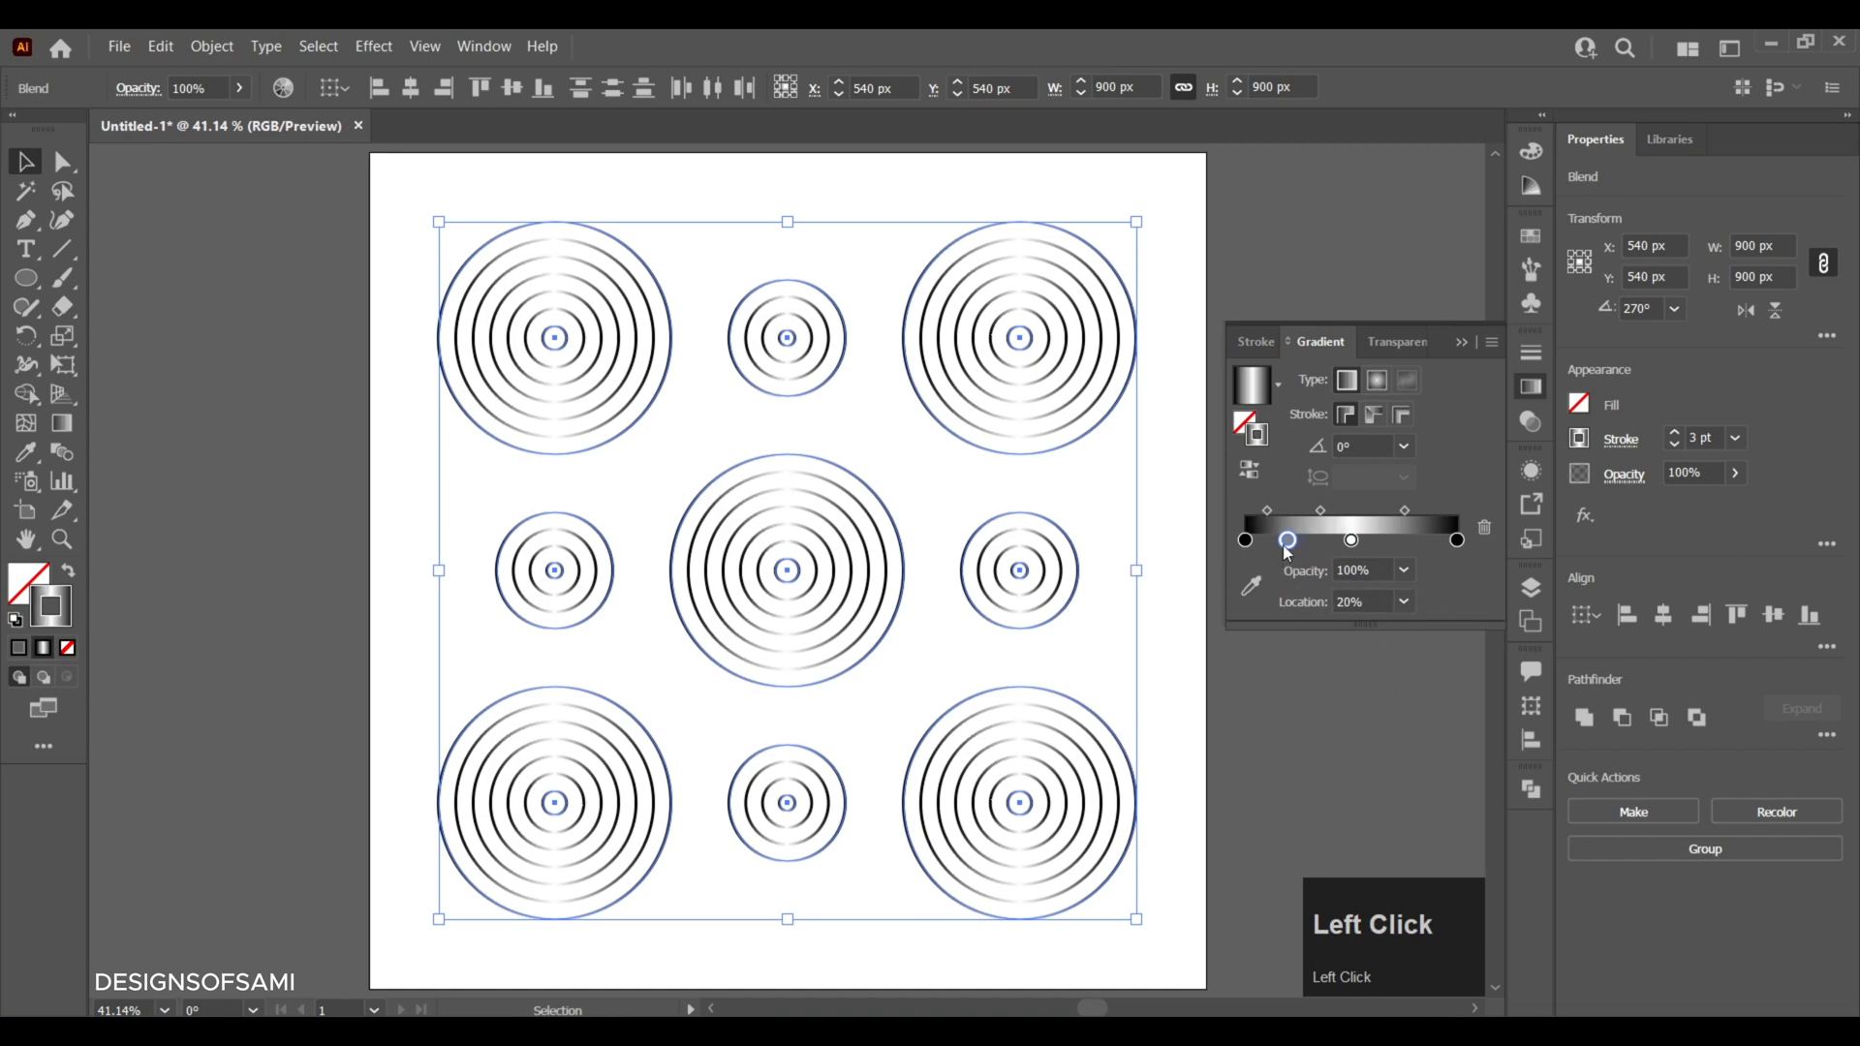
pyautogui.doubleClick(1287, 540)
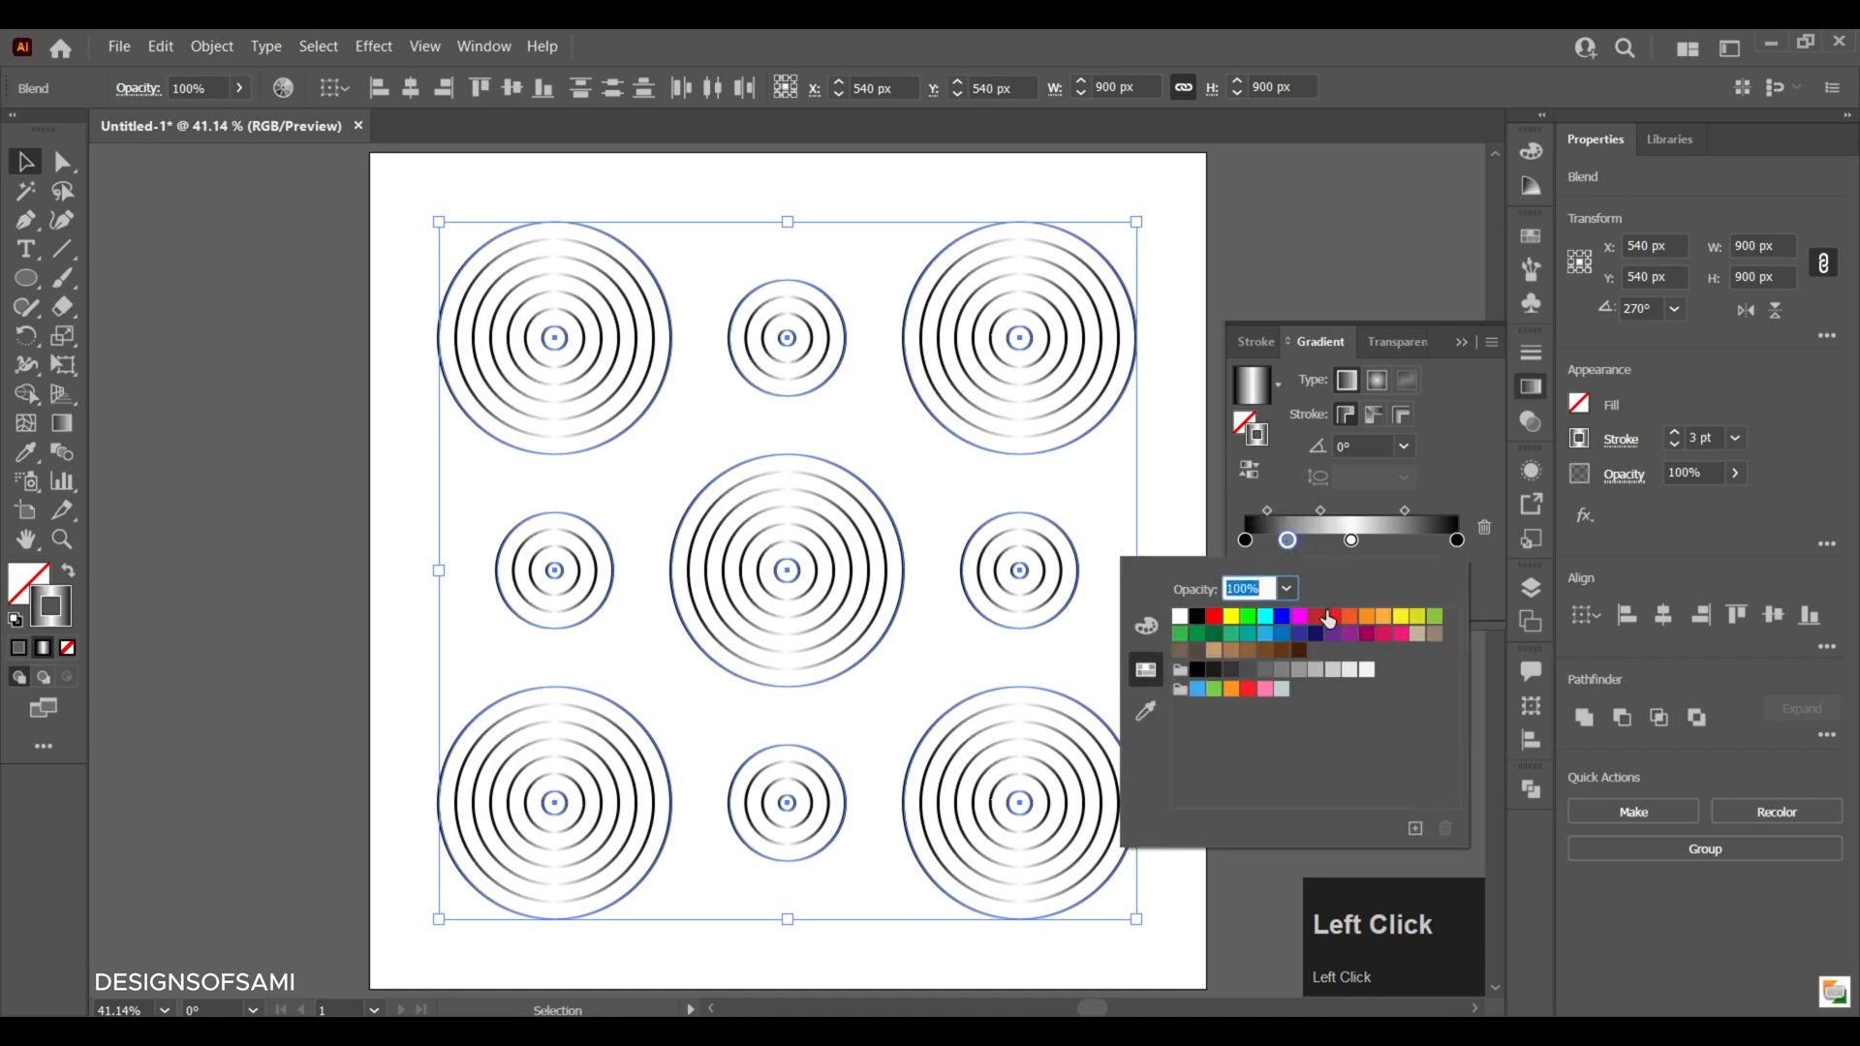
pyautogui.click(1384, 645)
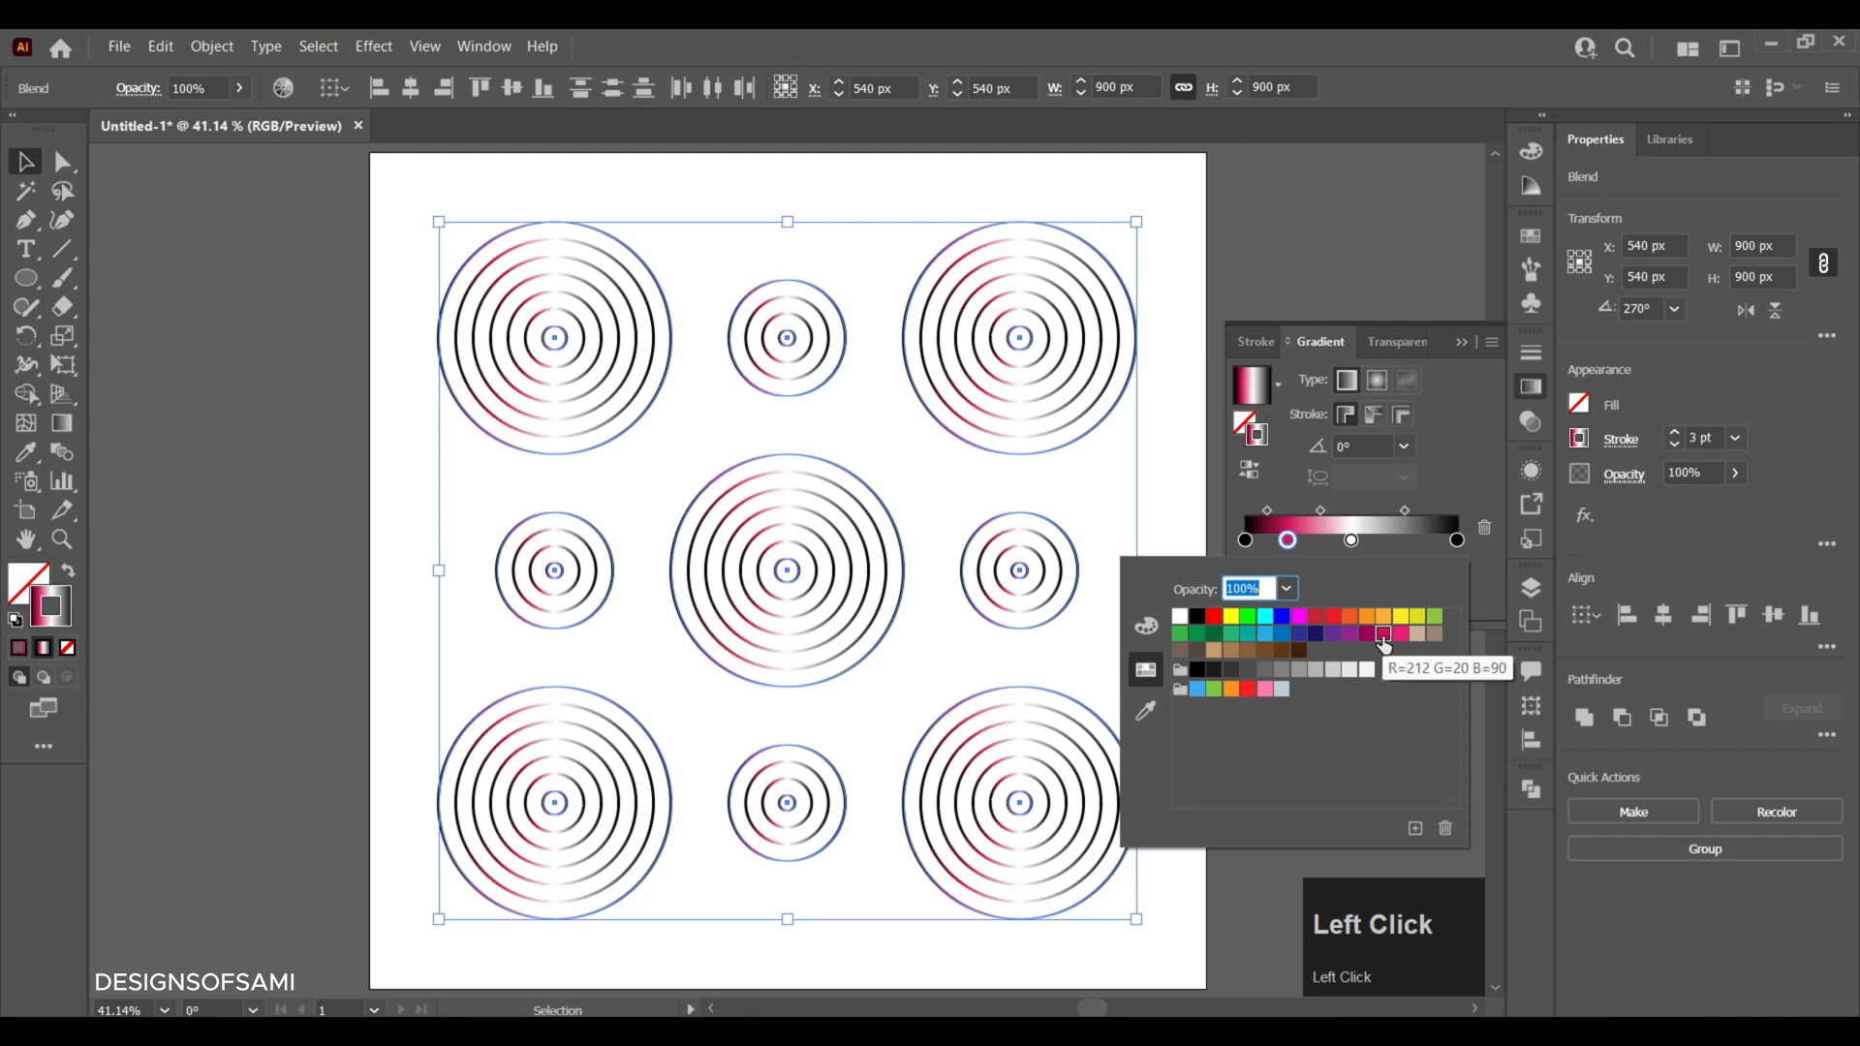
# - Add another stop to the stroke gradient at 80% location in the same crimson pink, and deselect the ring sets
pyautogui.click(1411, 544)
pyautogui.click(1409, 543)
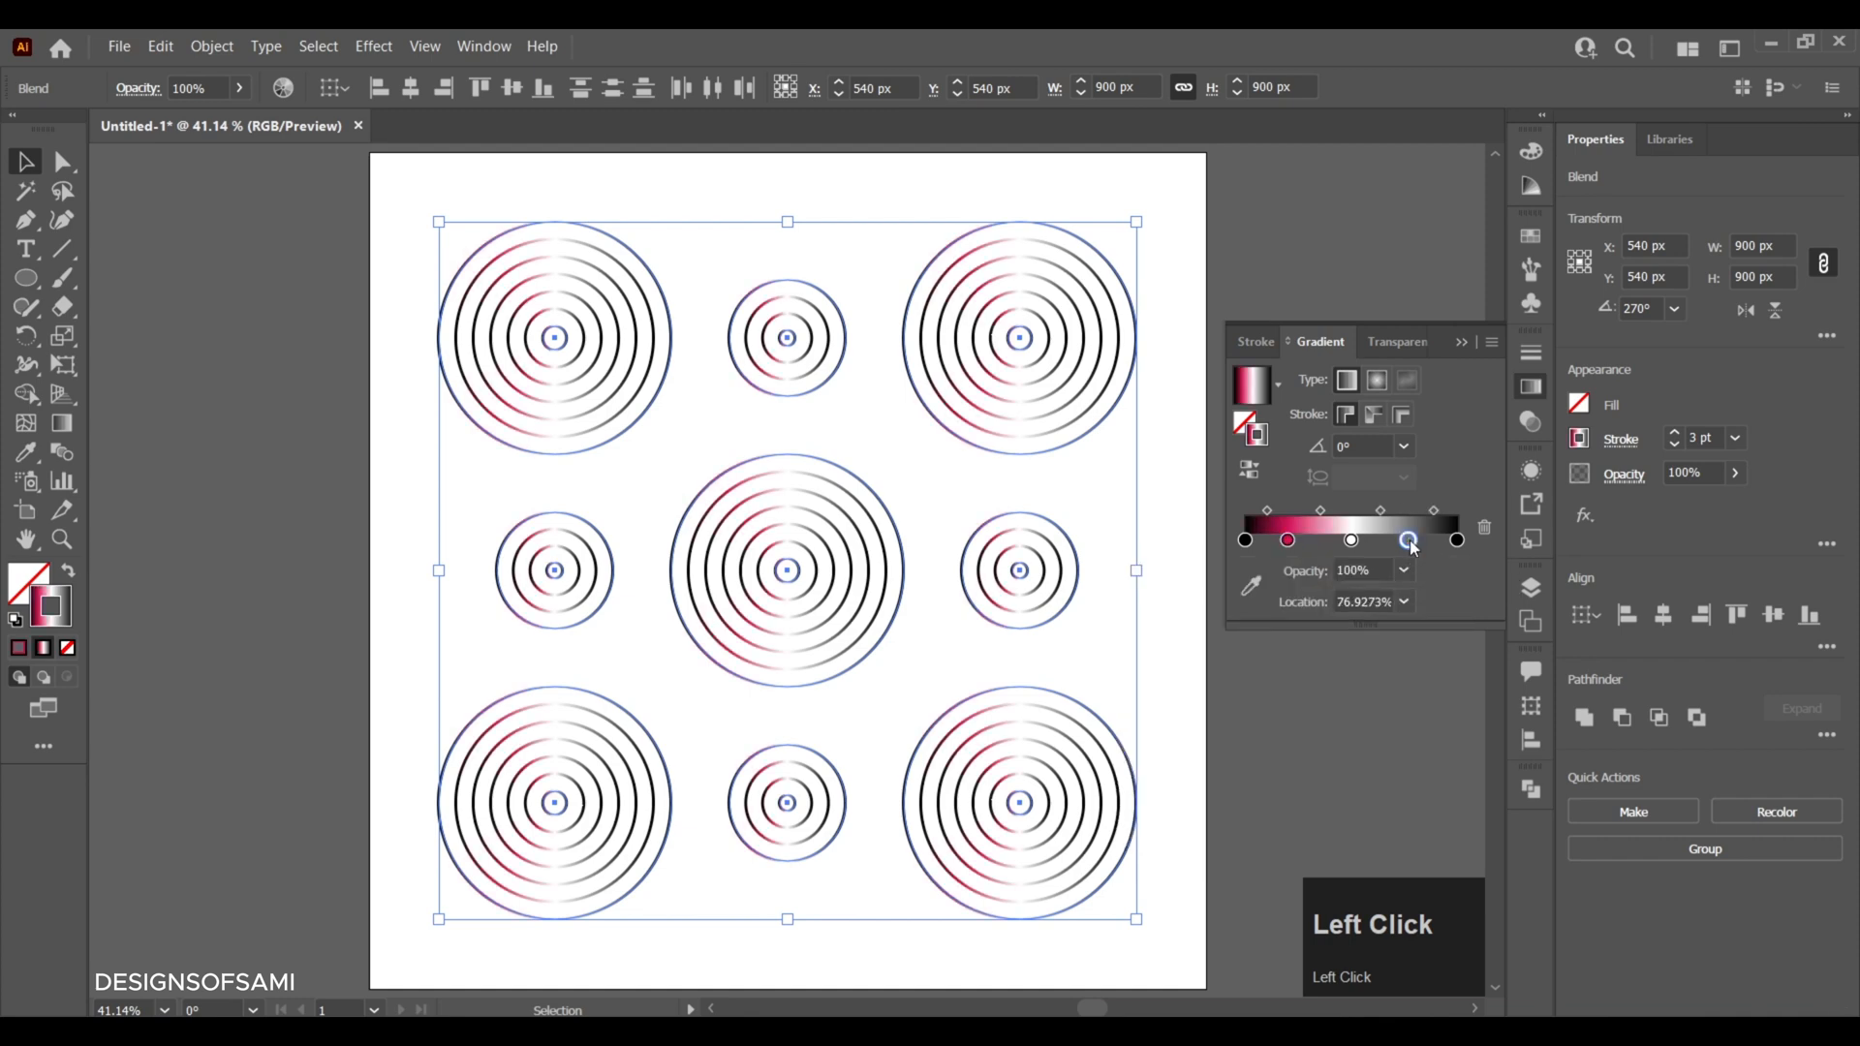
pyautogui.click(1403, 601)
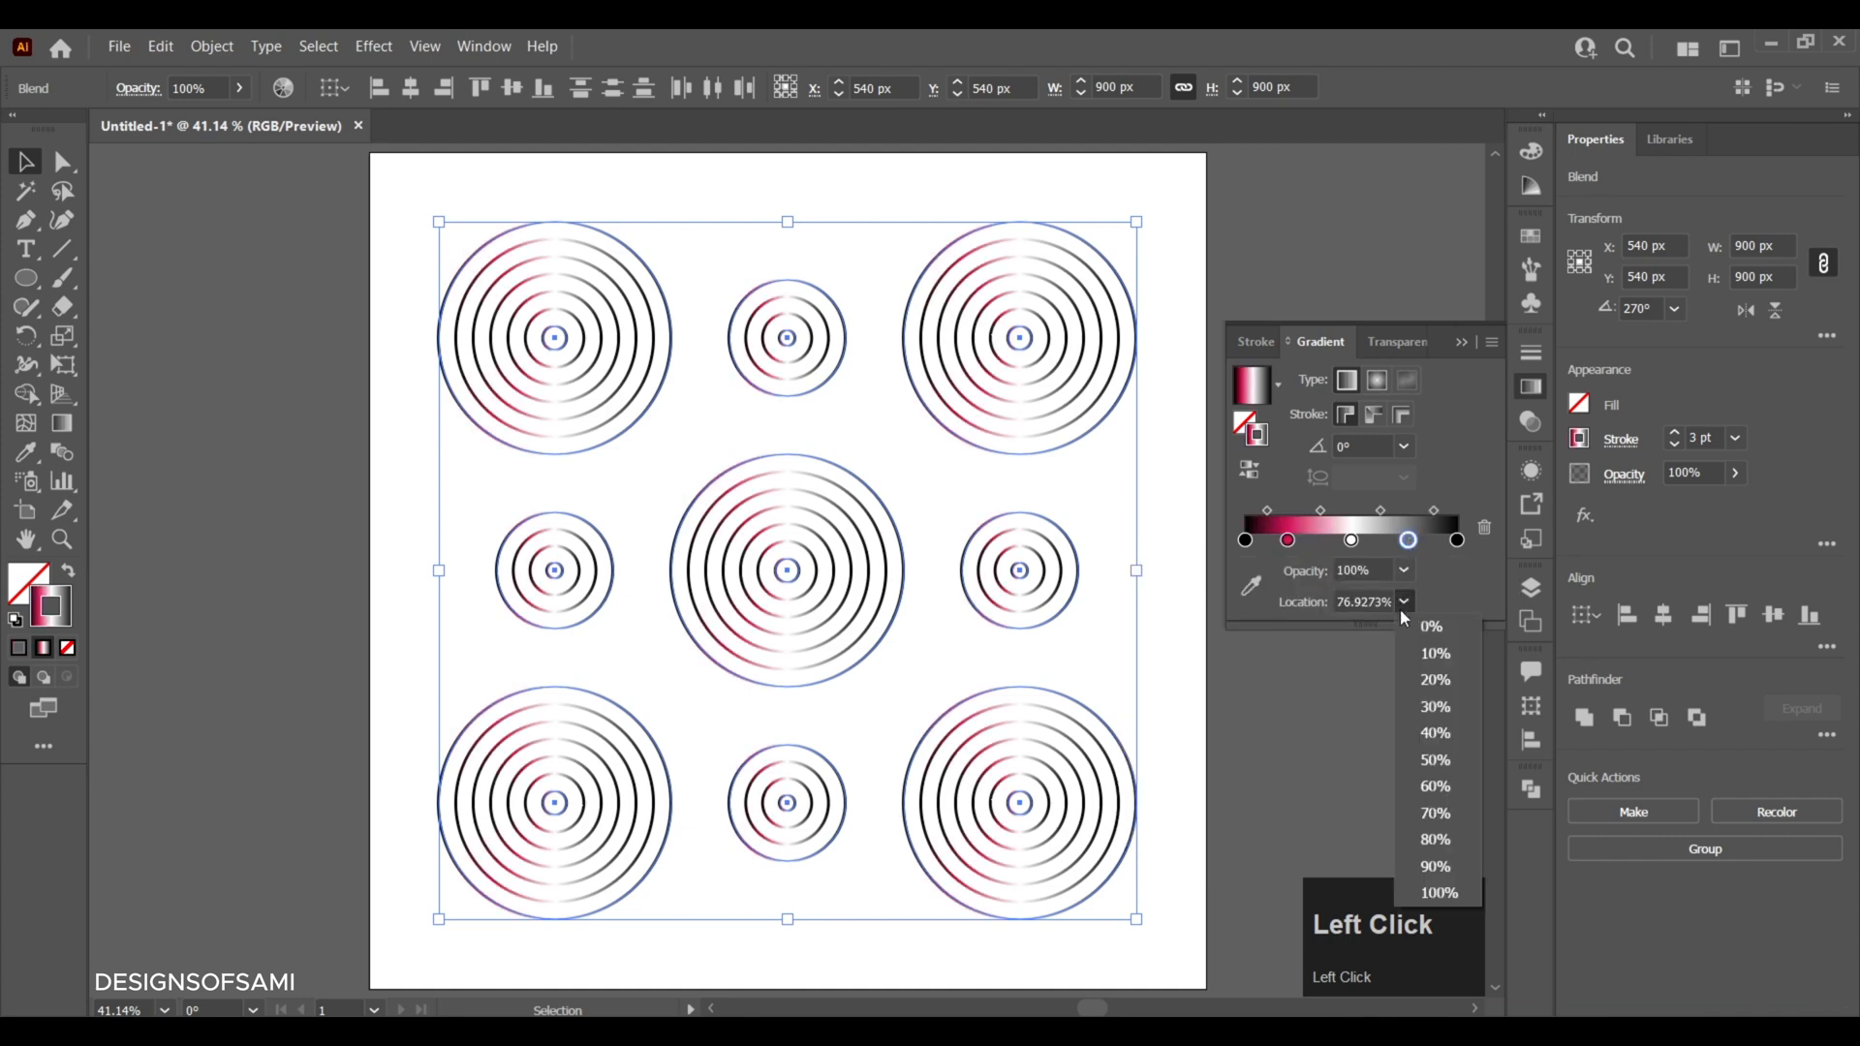
pyautogui.click(1445, 841)
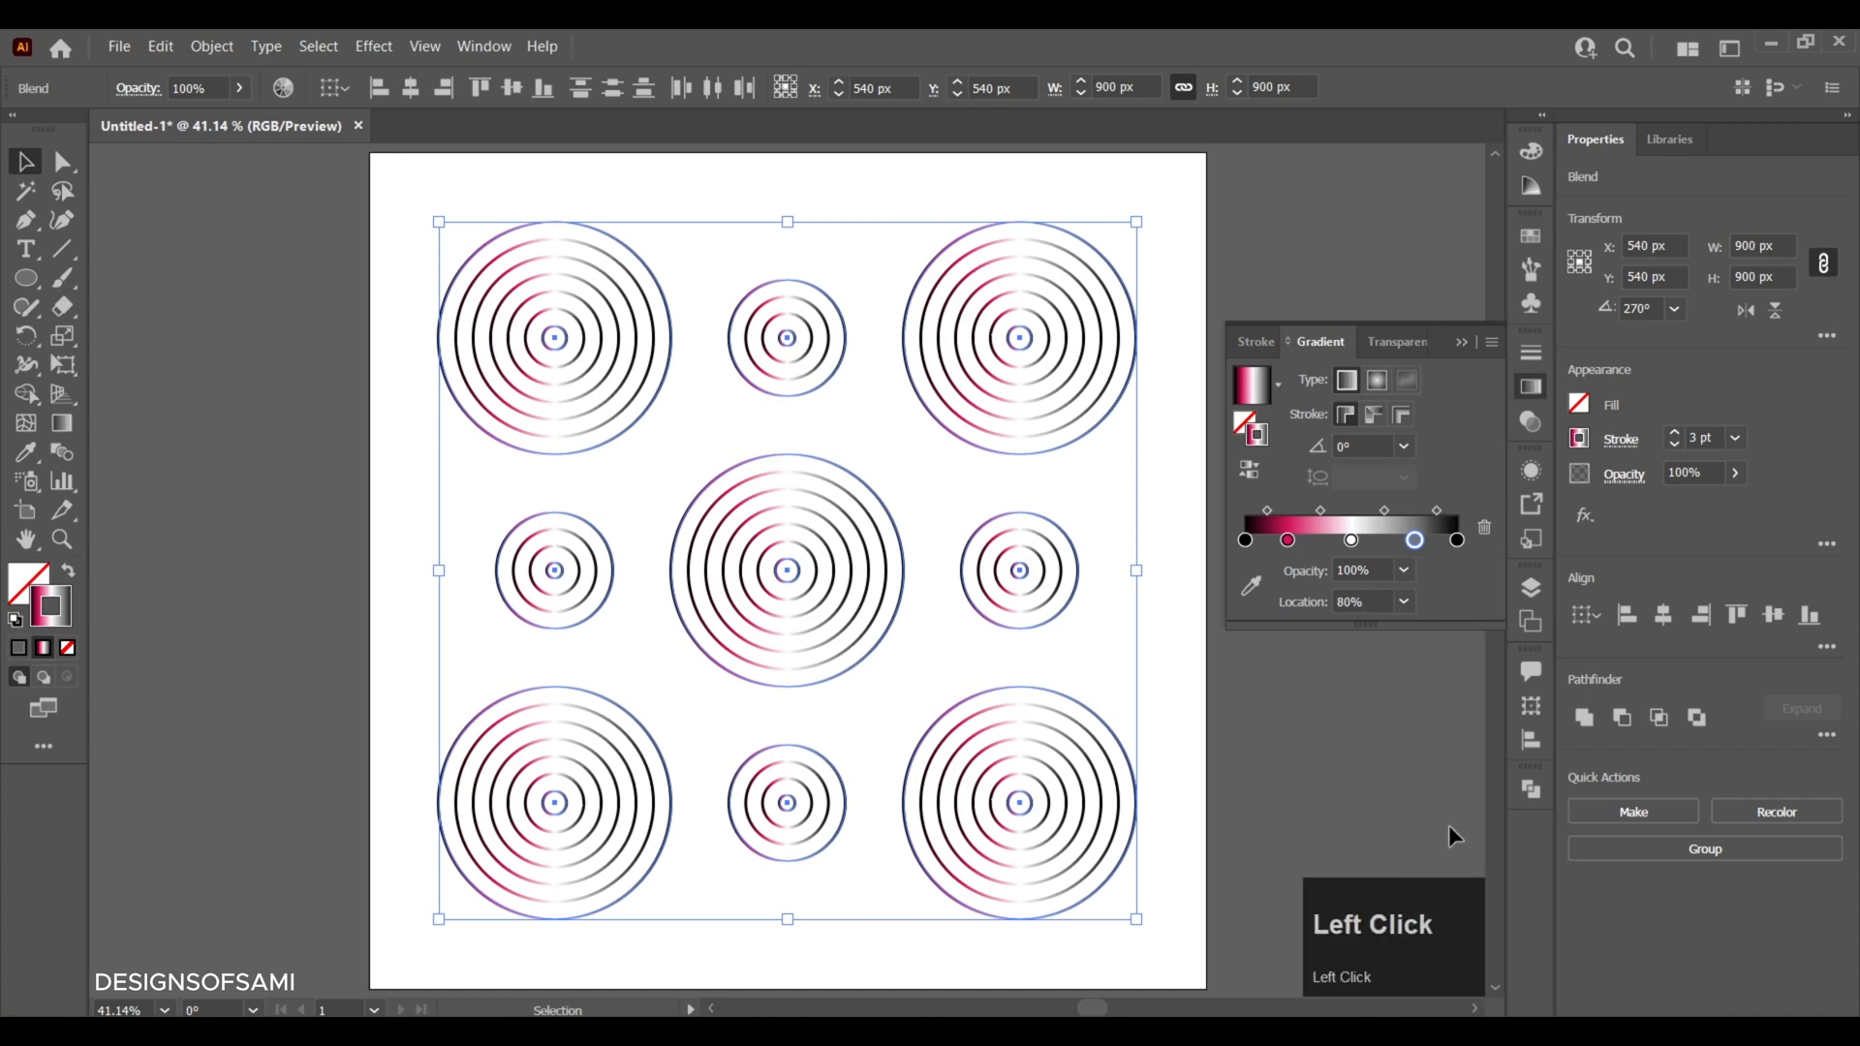
pyautogui.doubleClick(1416, 542)
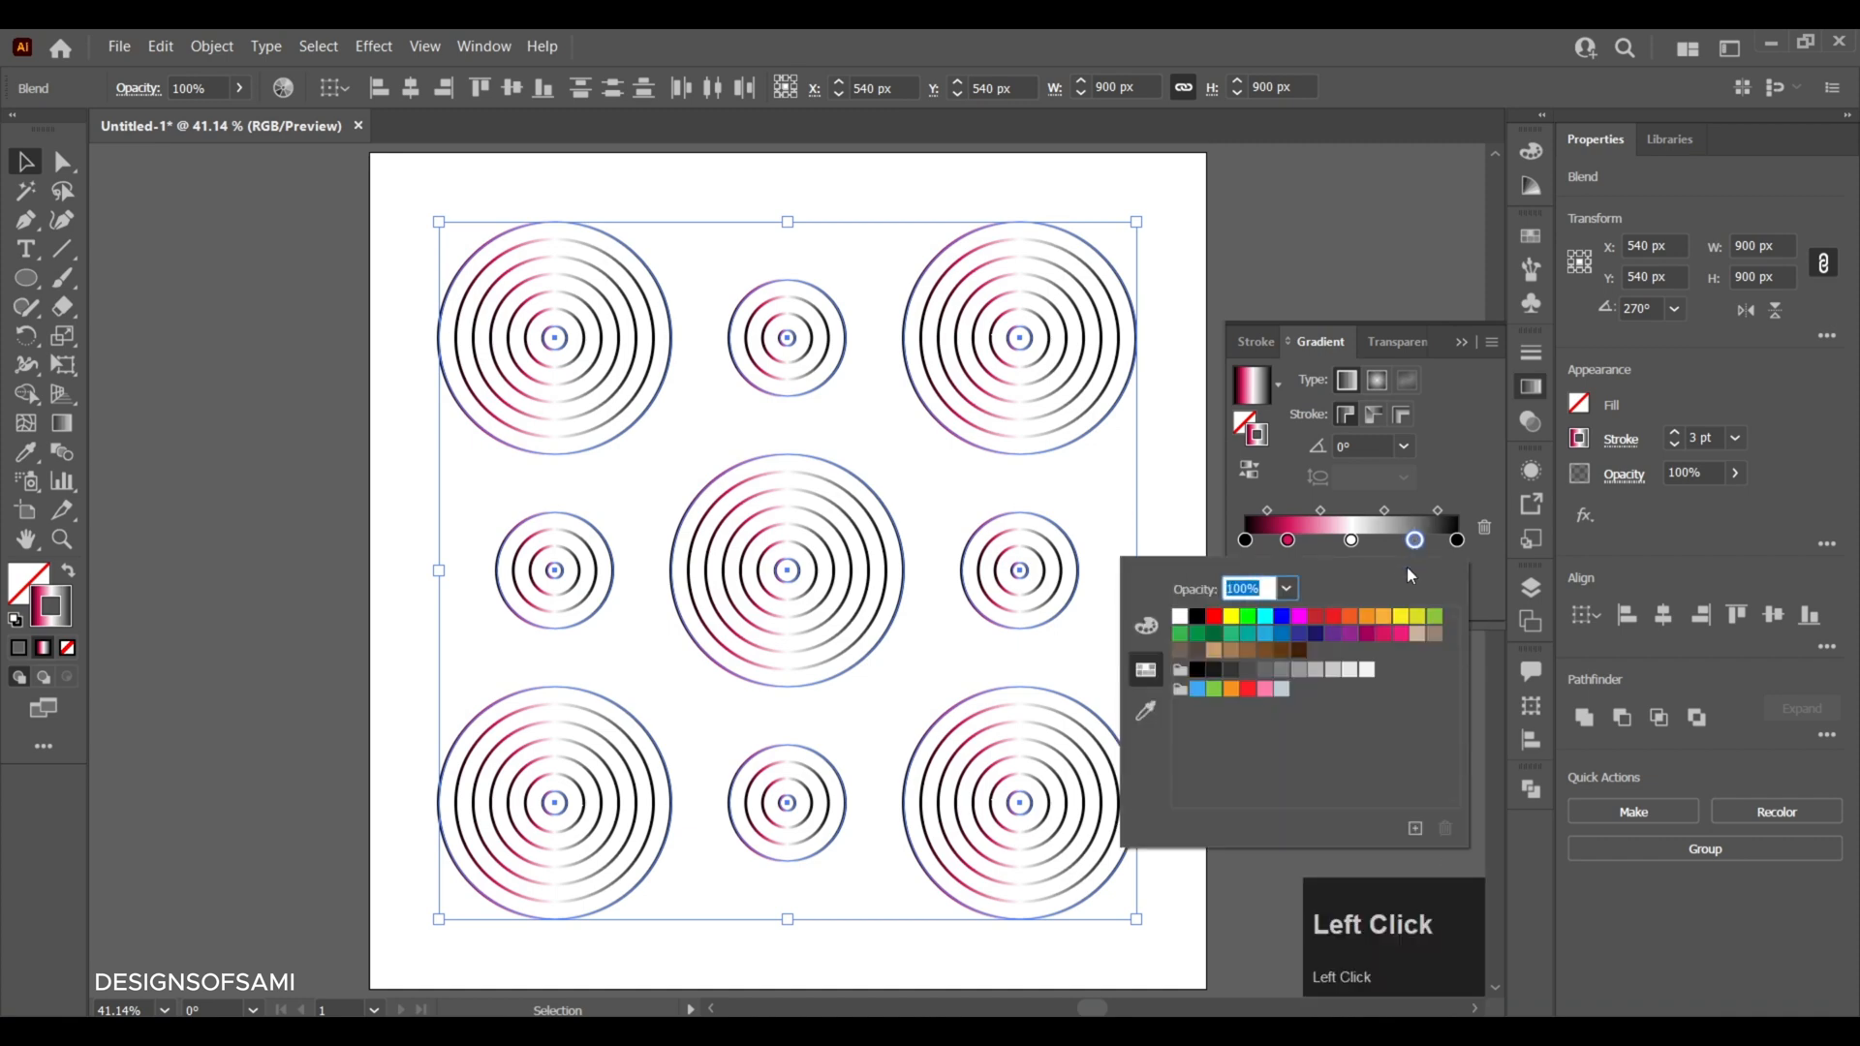
pyautogui.click(1383, 636)
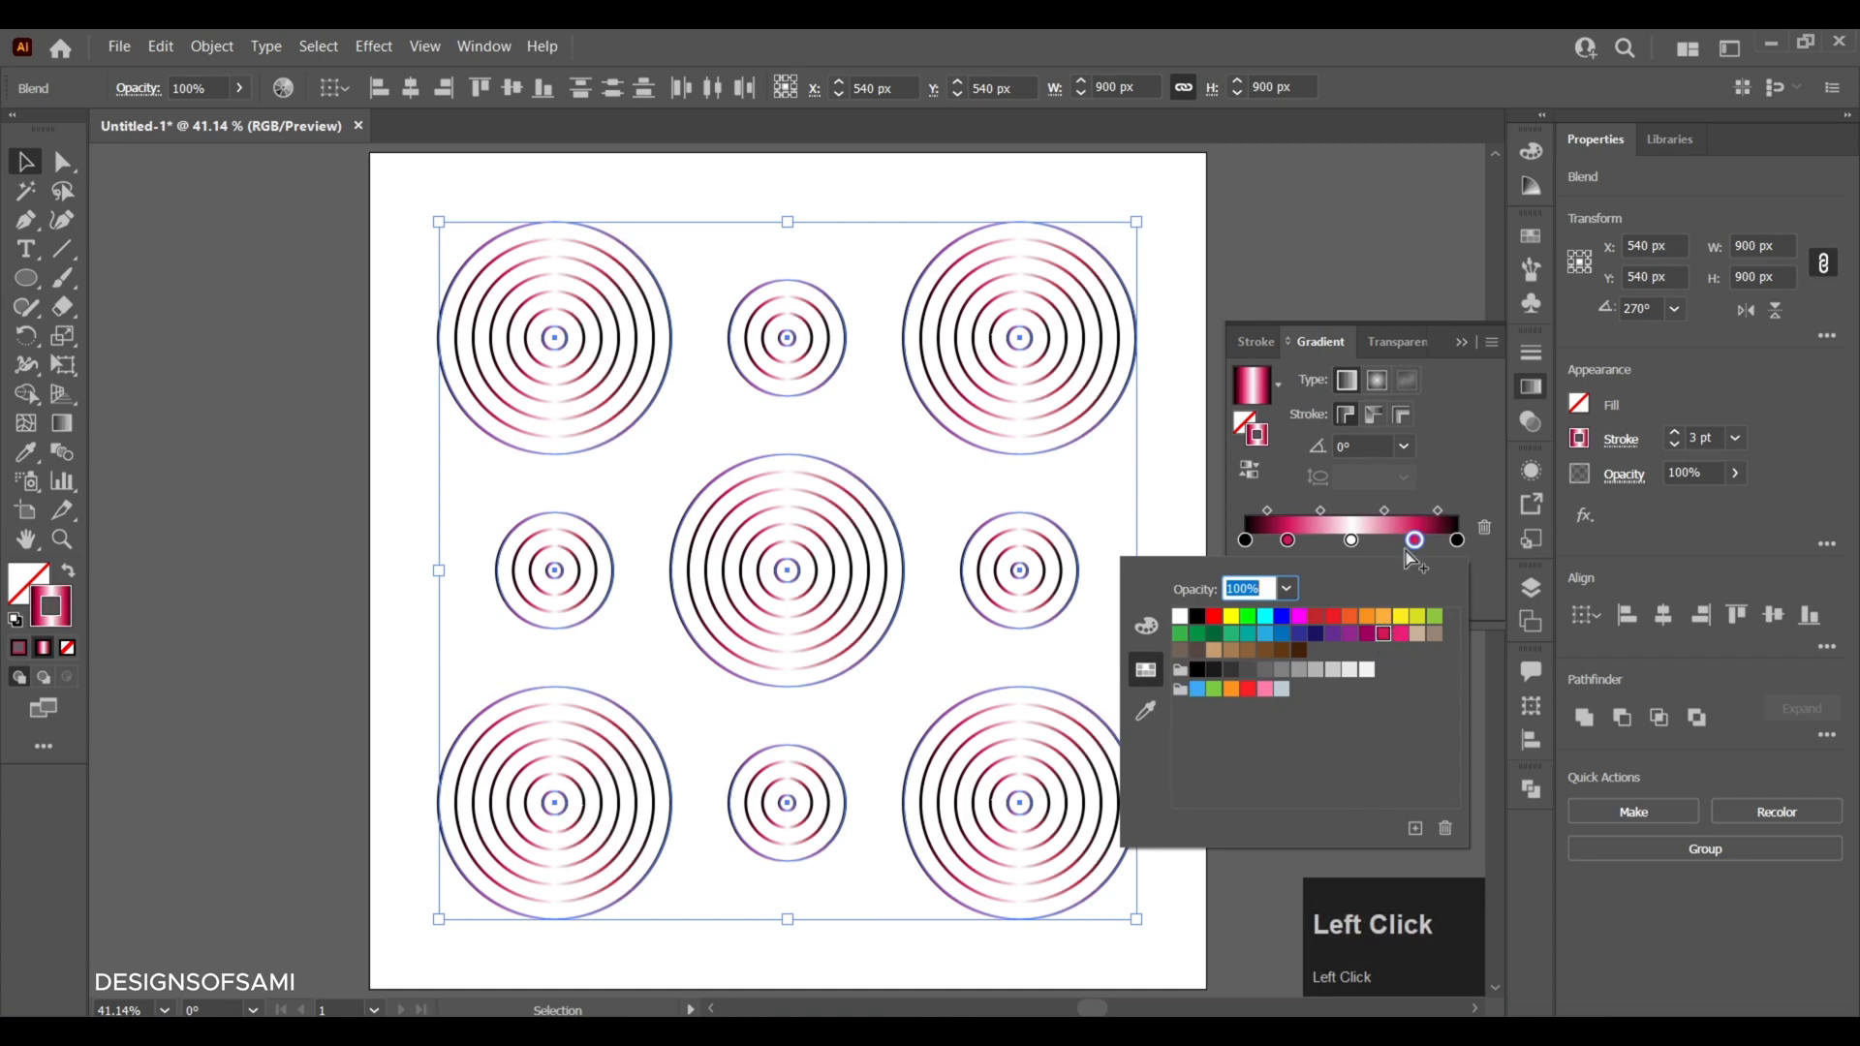
pyautogui.click(1442, 482)
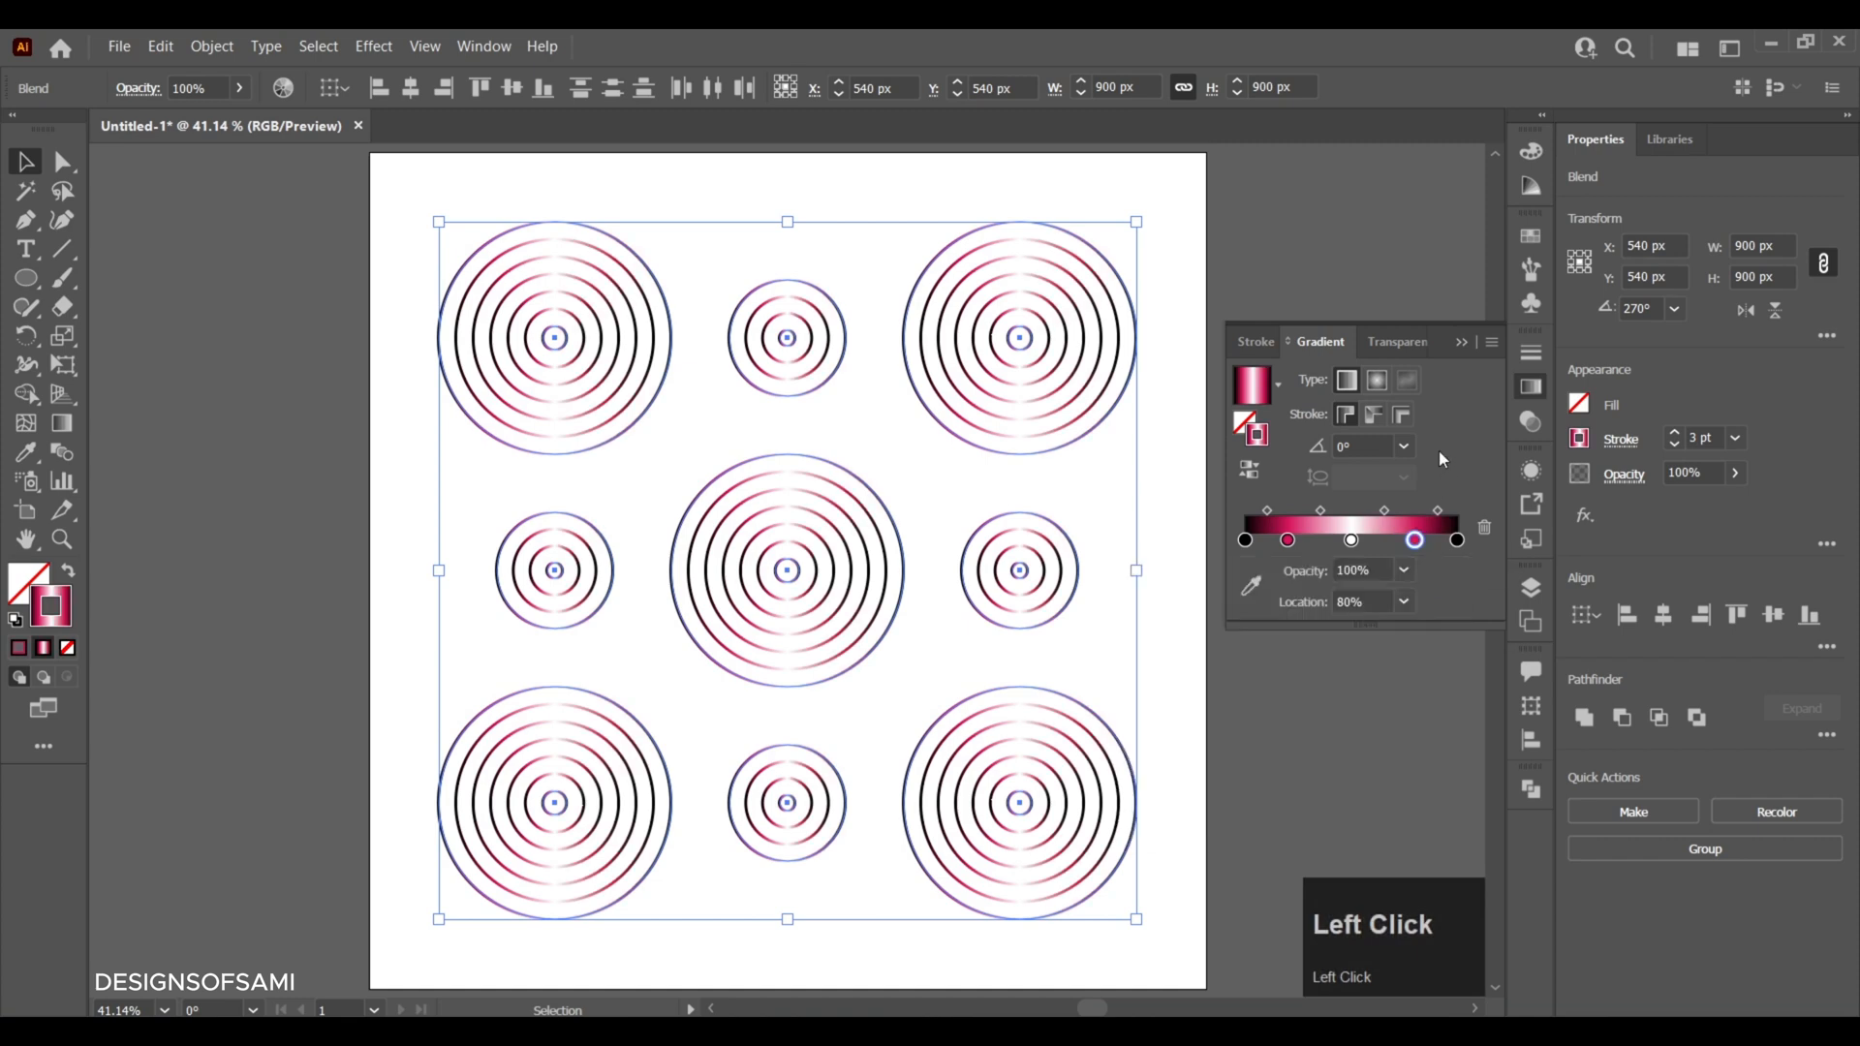
pyautogui.click(1461, 343)
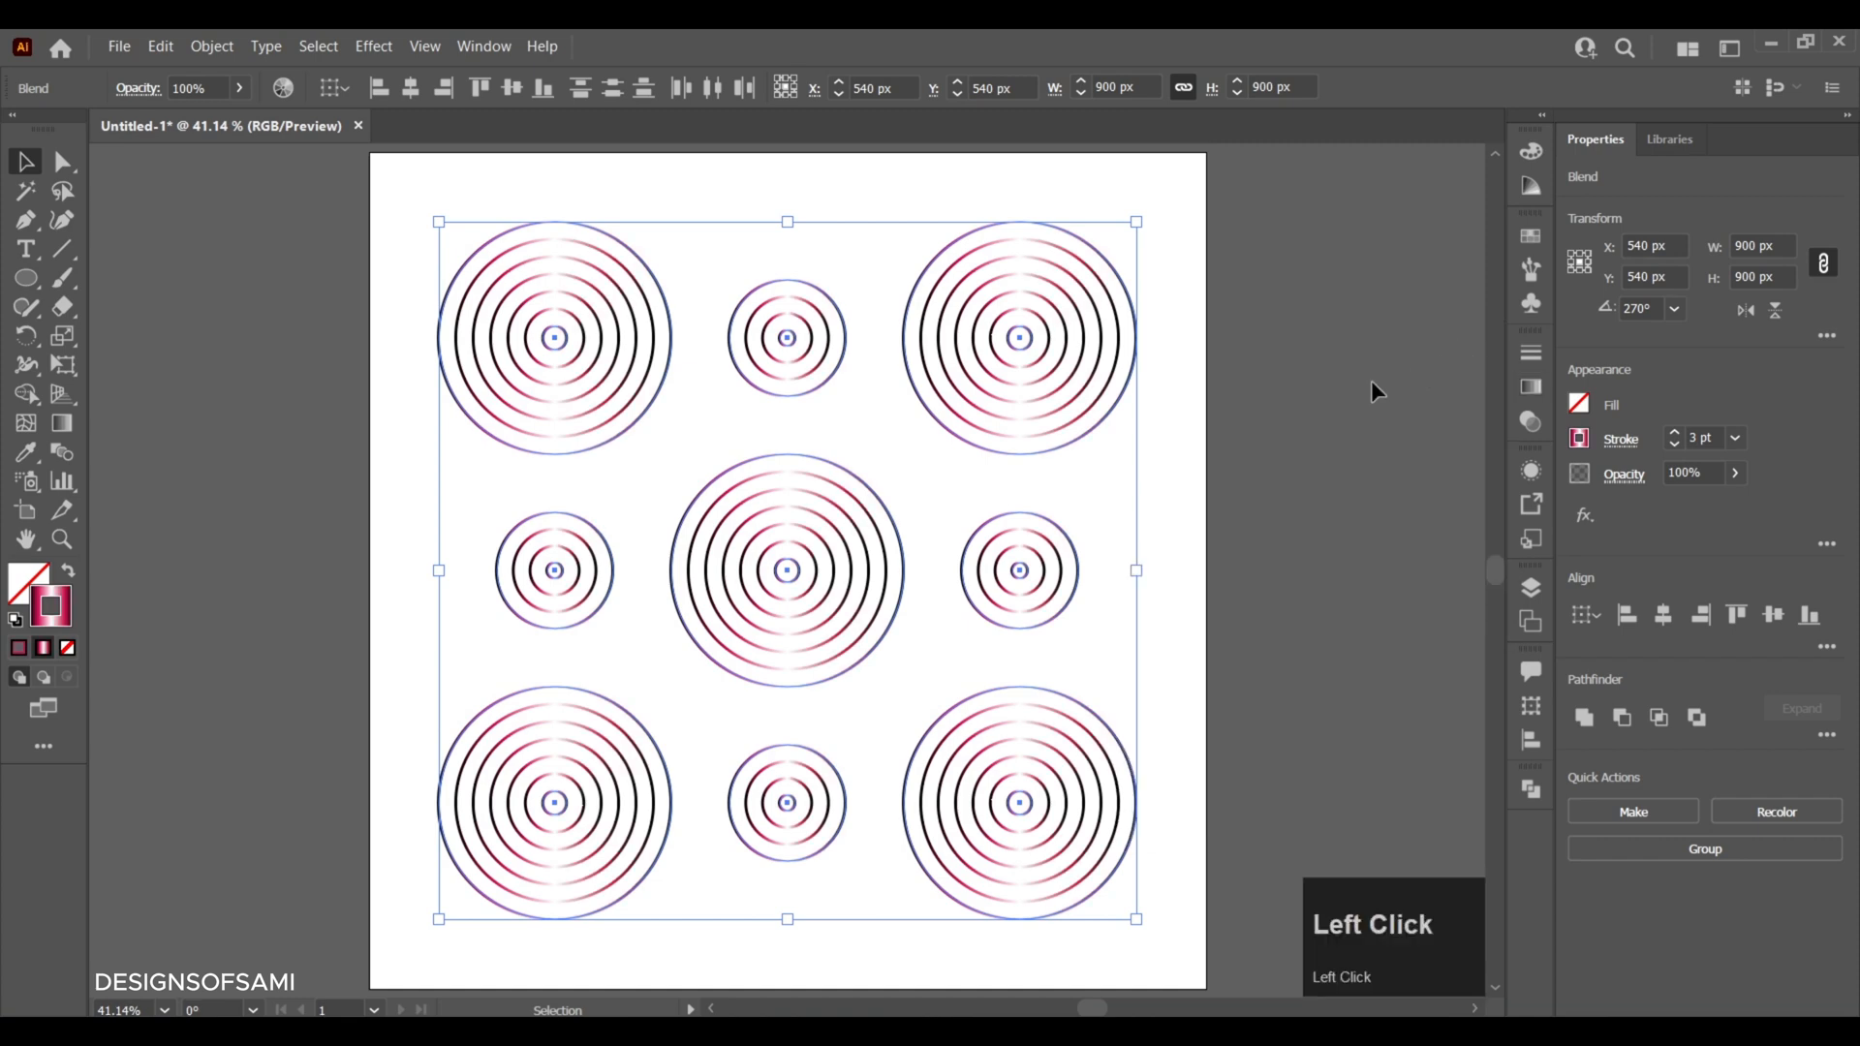
pyautogui.click(1263, 381)
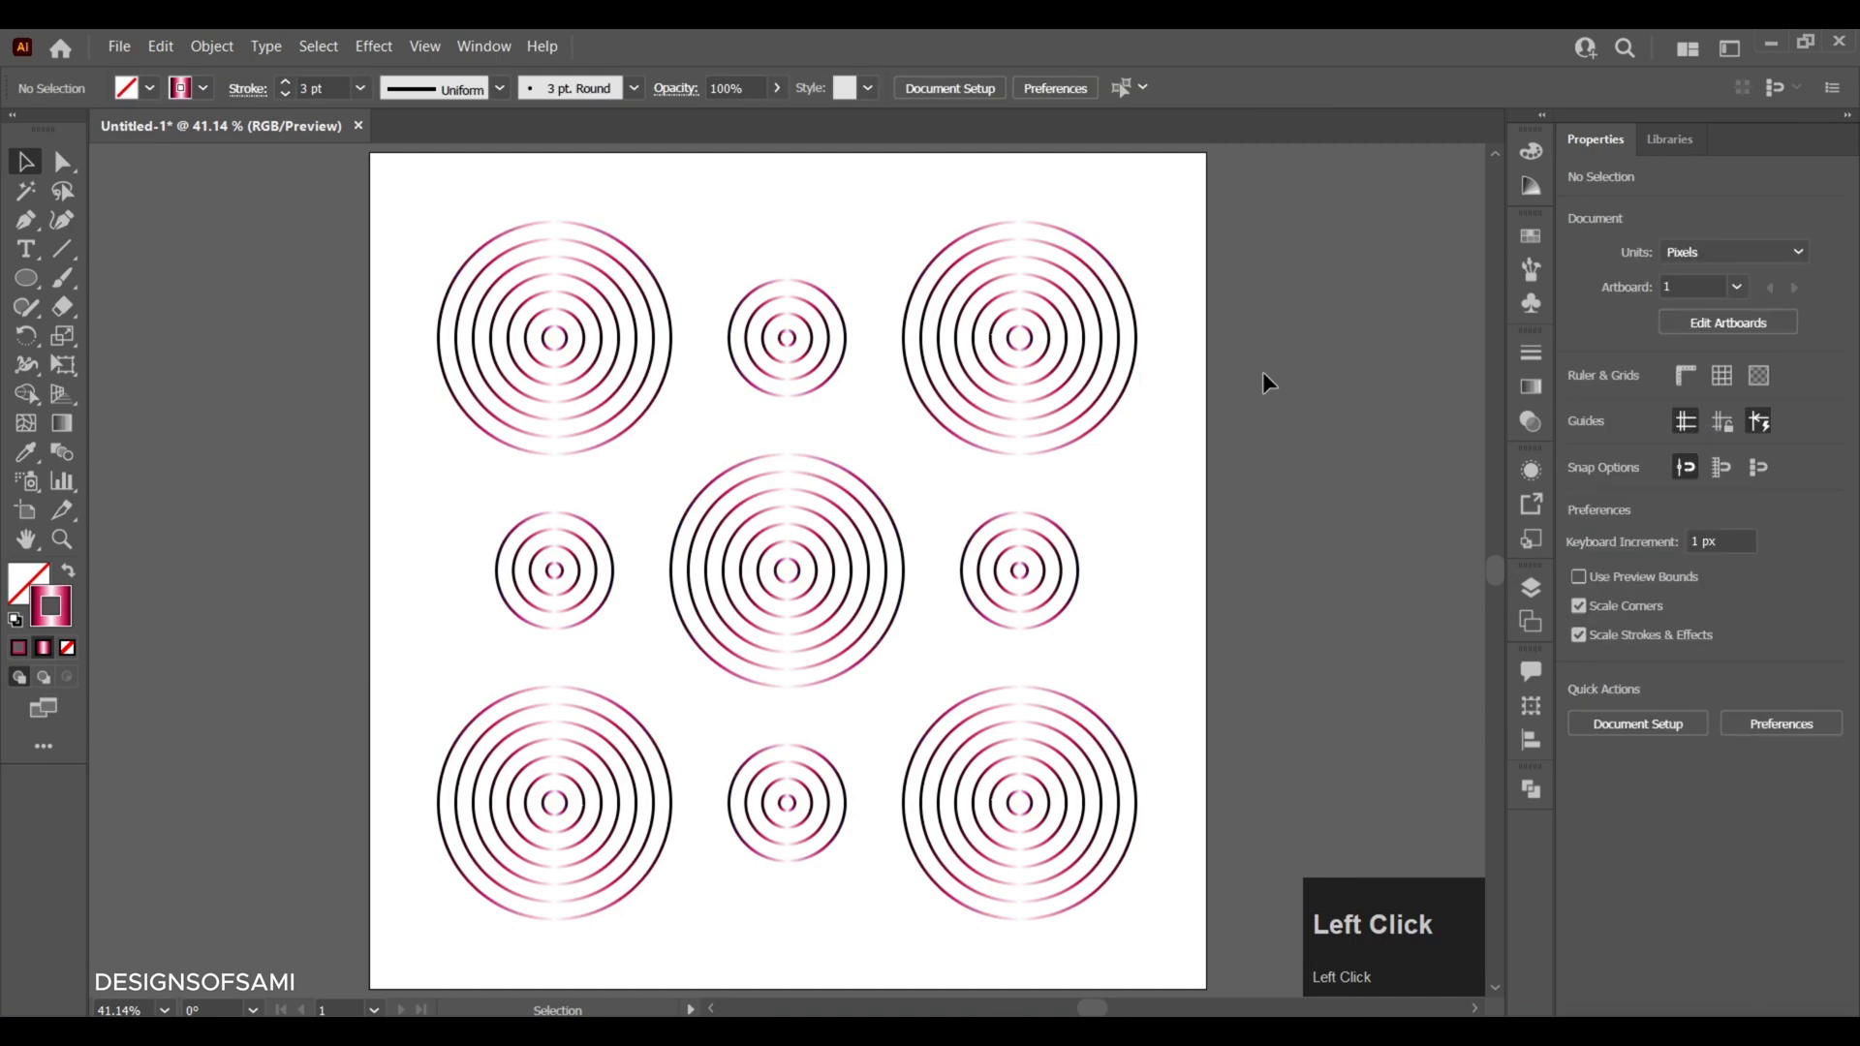
# - Activate the Rectangle tool and set a solid black fill with no stroke
pyautogui.click(30, 288)
pyautogui.rightClick(30, 287)
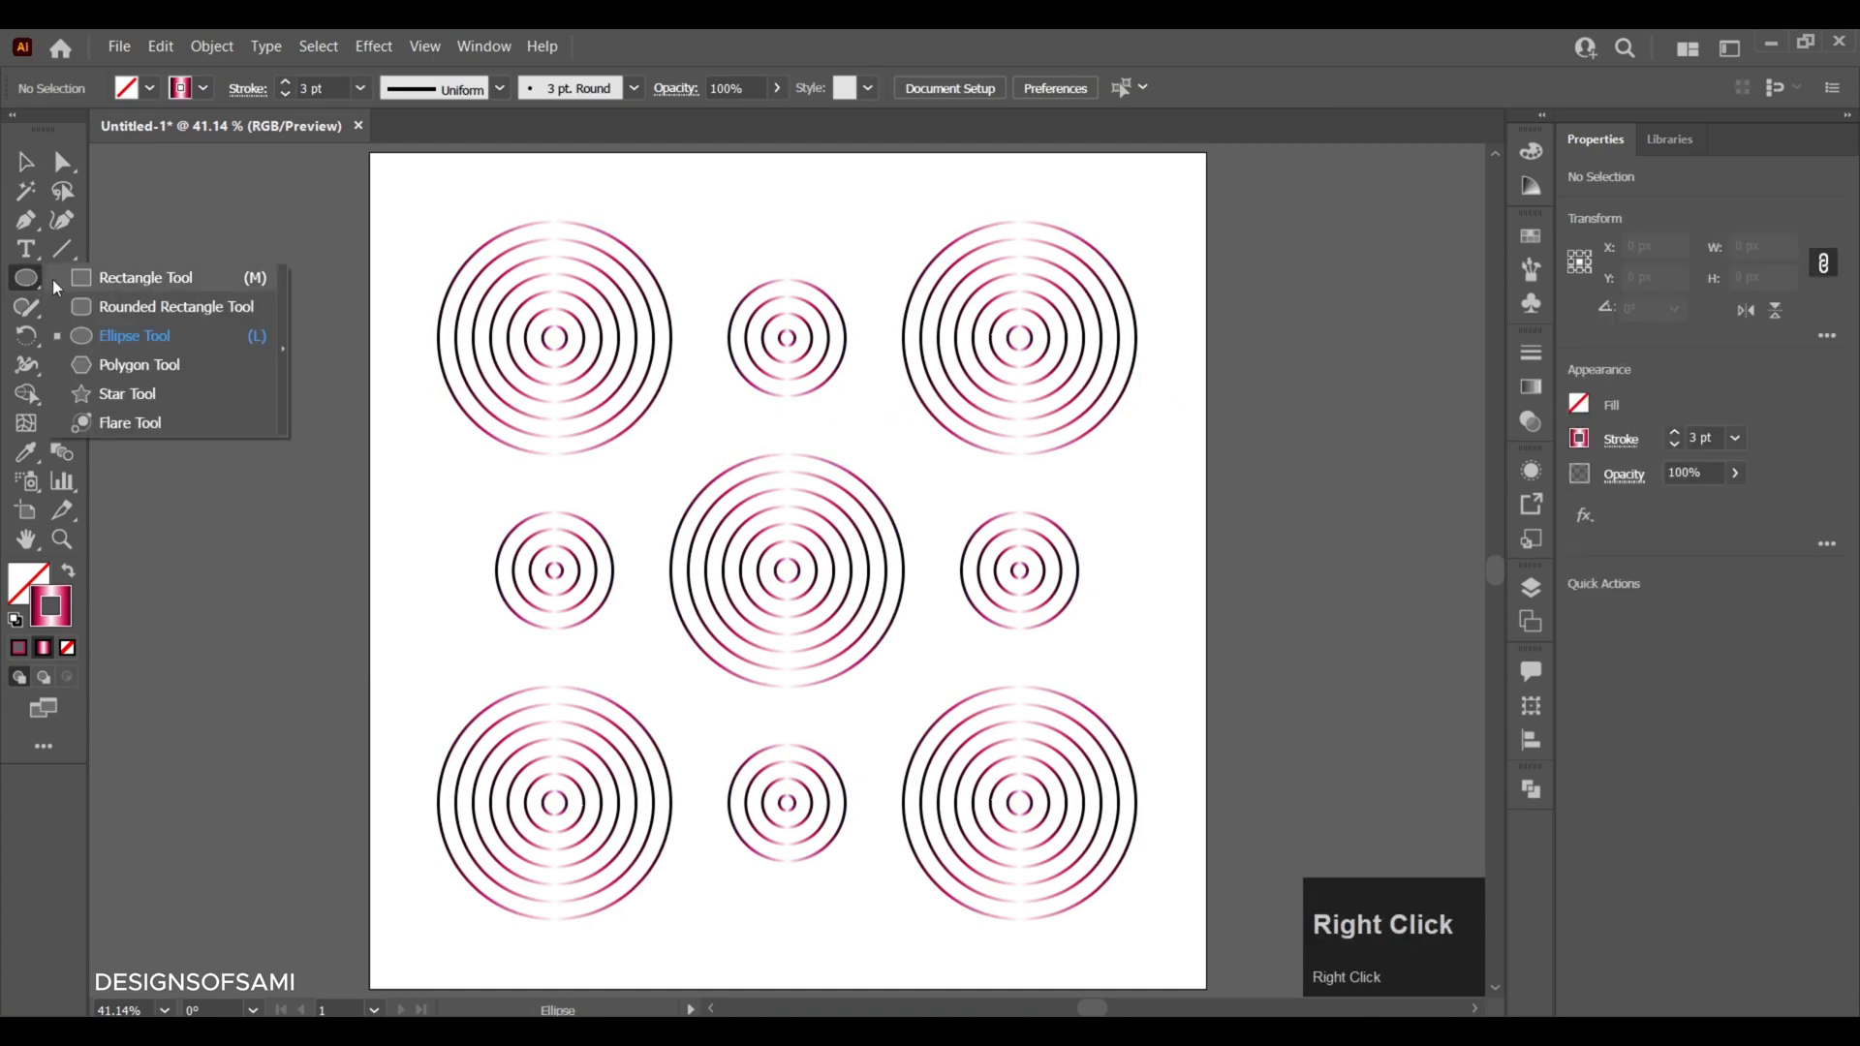
pyautogui.click(78, 281)
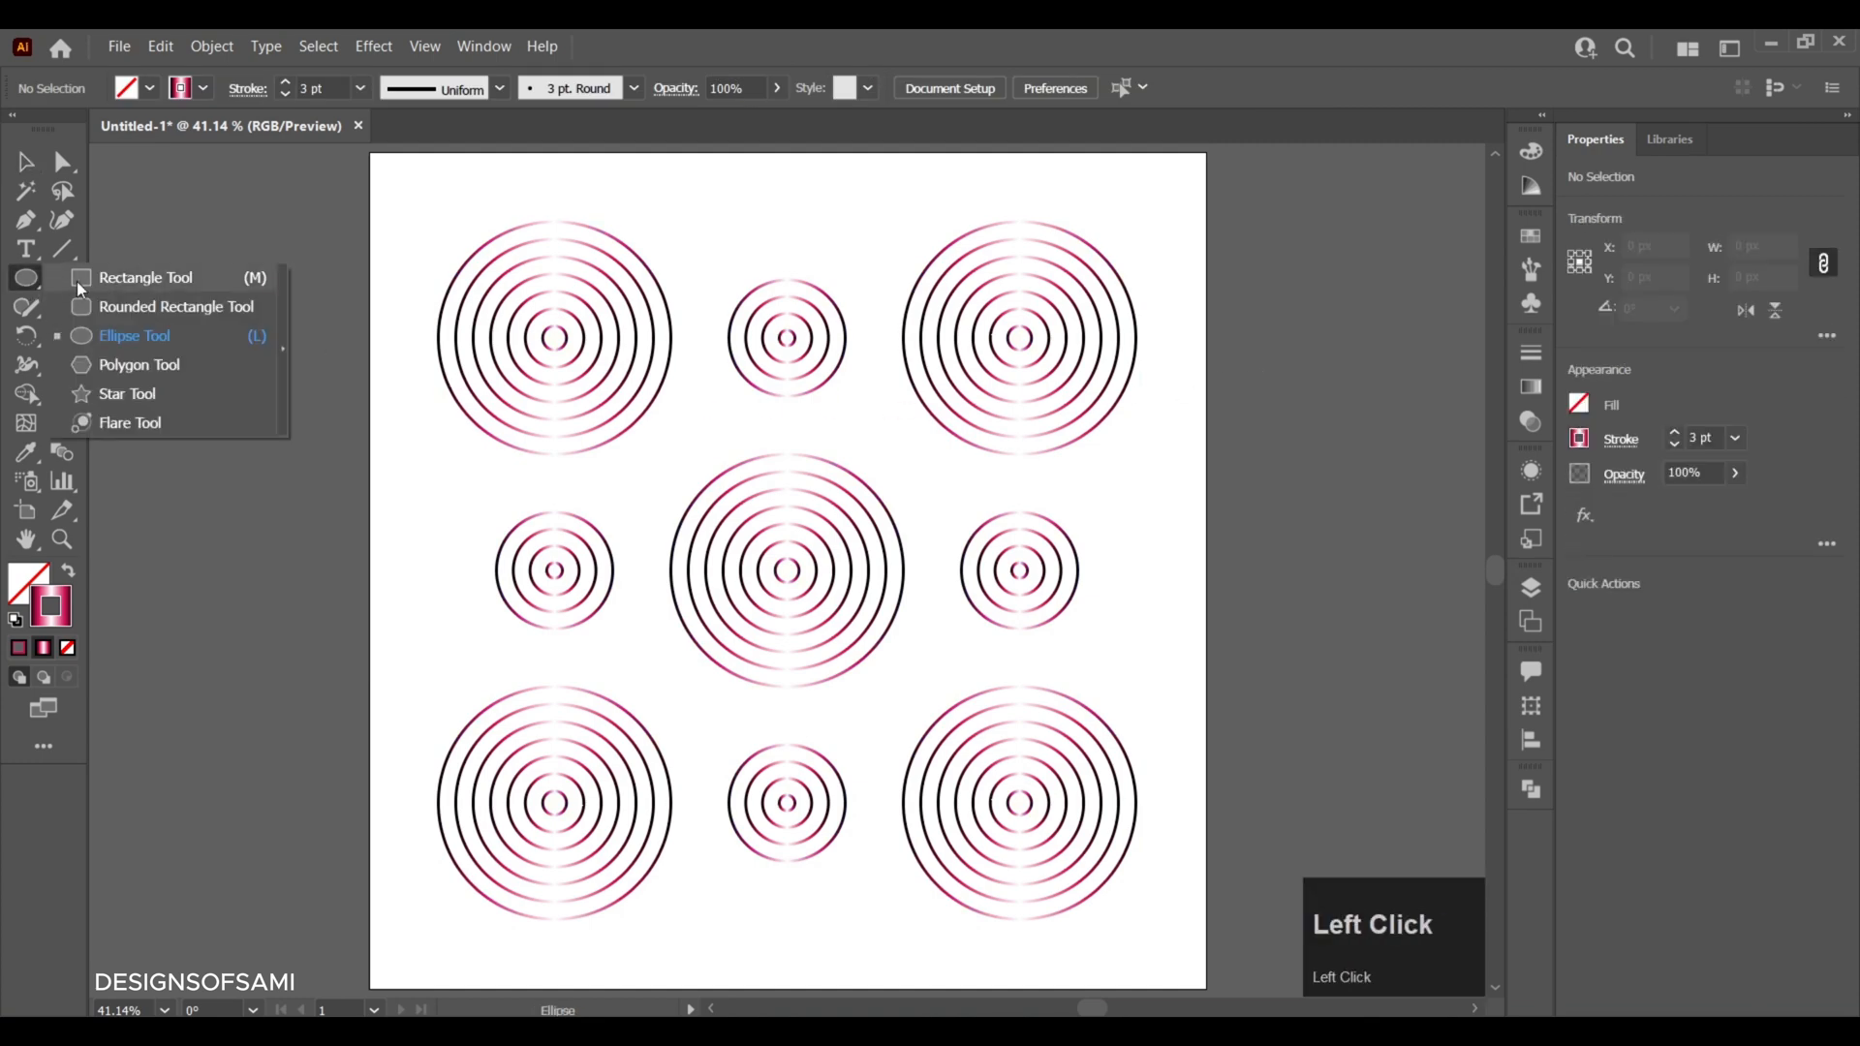
pyautogui.click(14, 623)
pyautogui.click(68, 573)
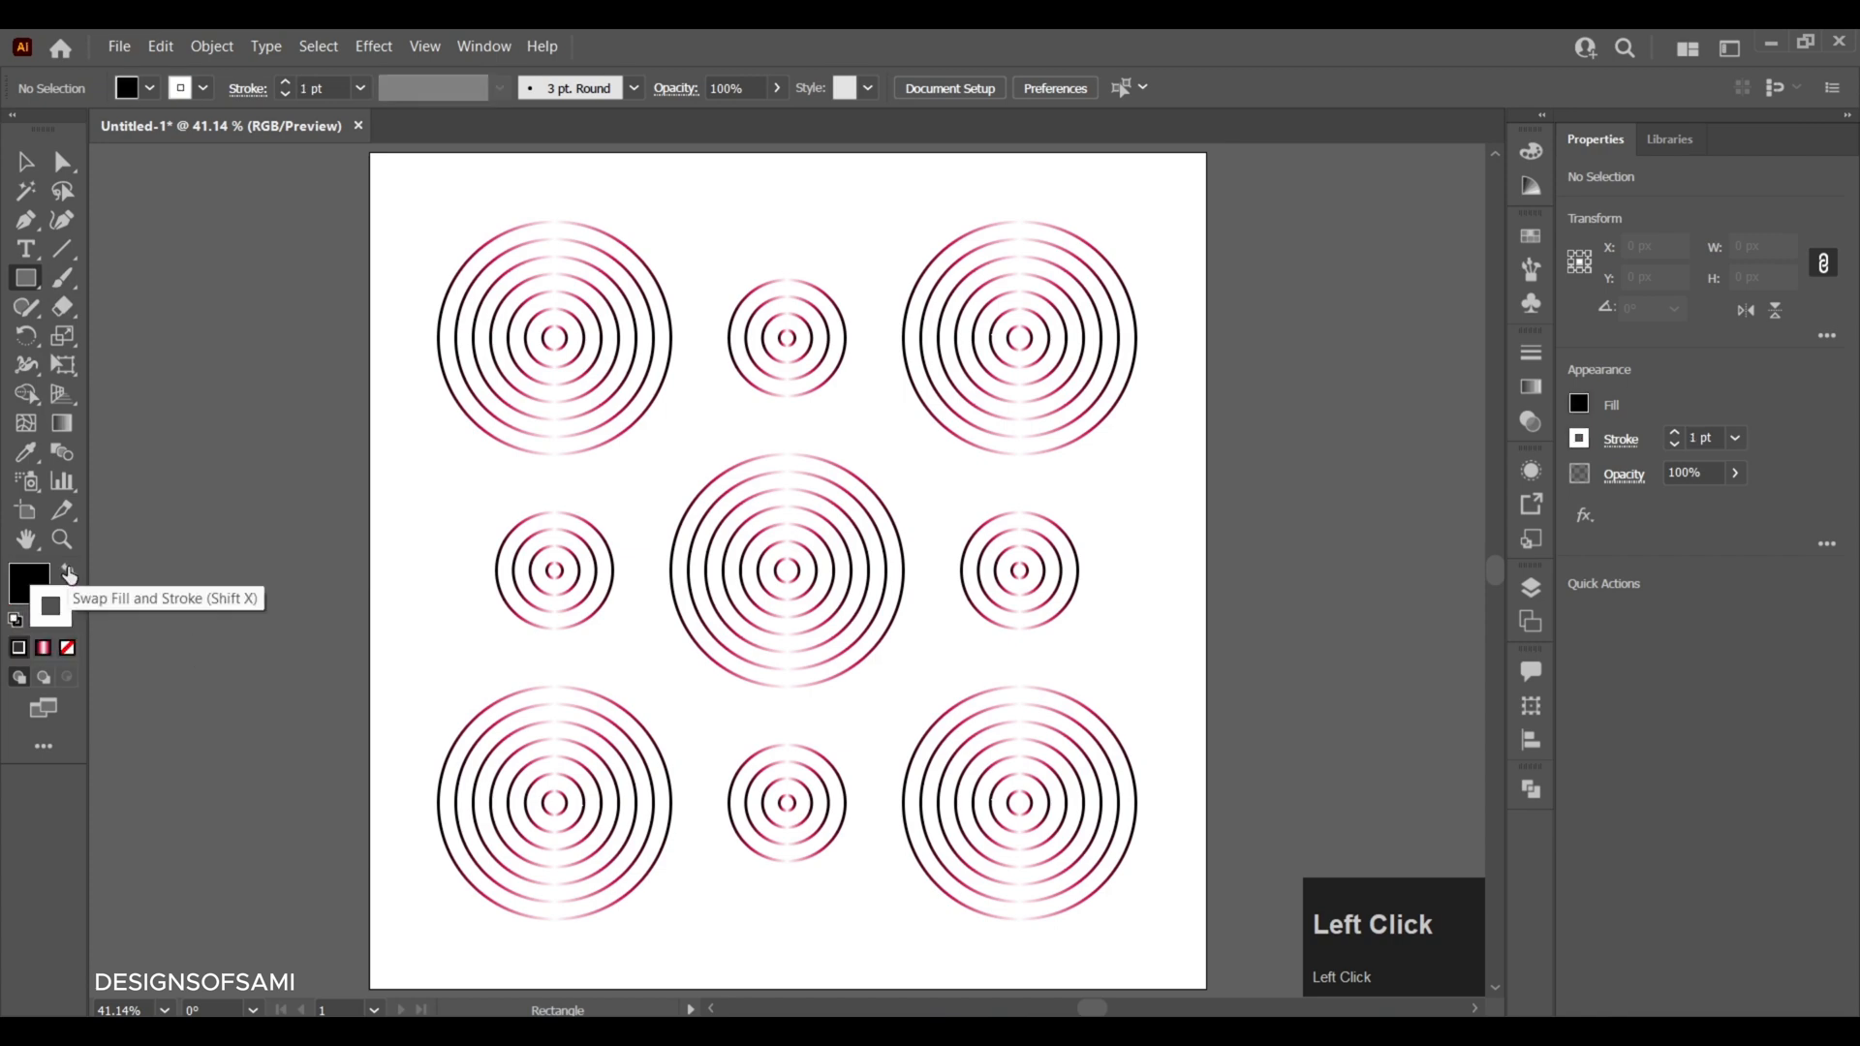
pyautogui.click(66, 648)
pyautogui.click(18, 584)
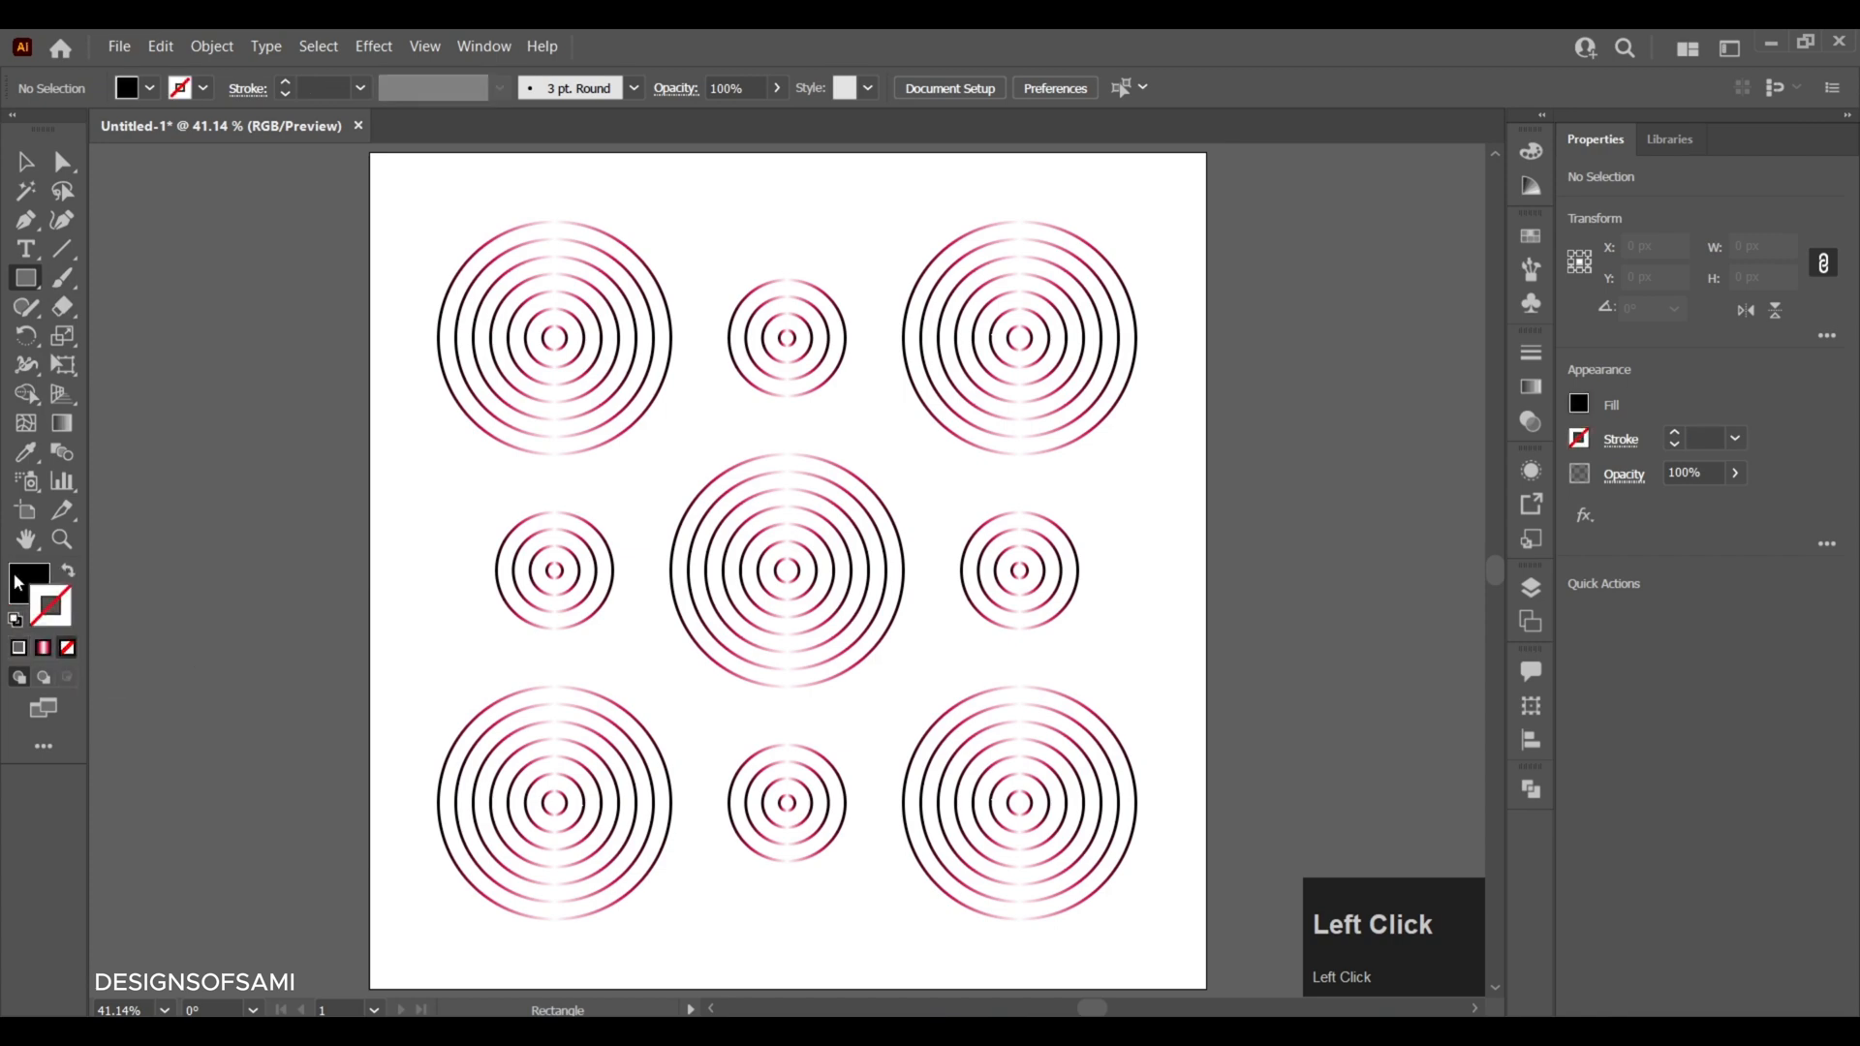
pyautogui.click(19, 648)
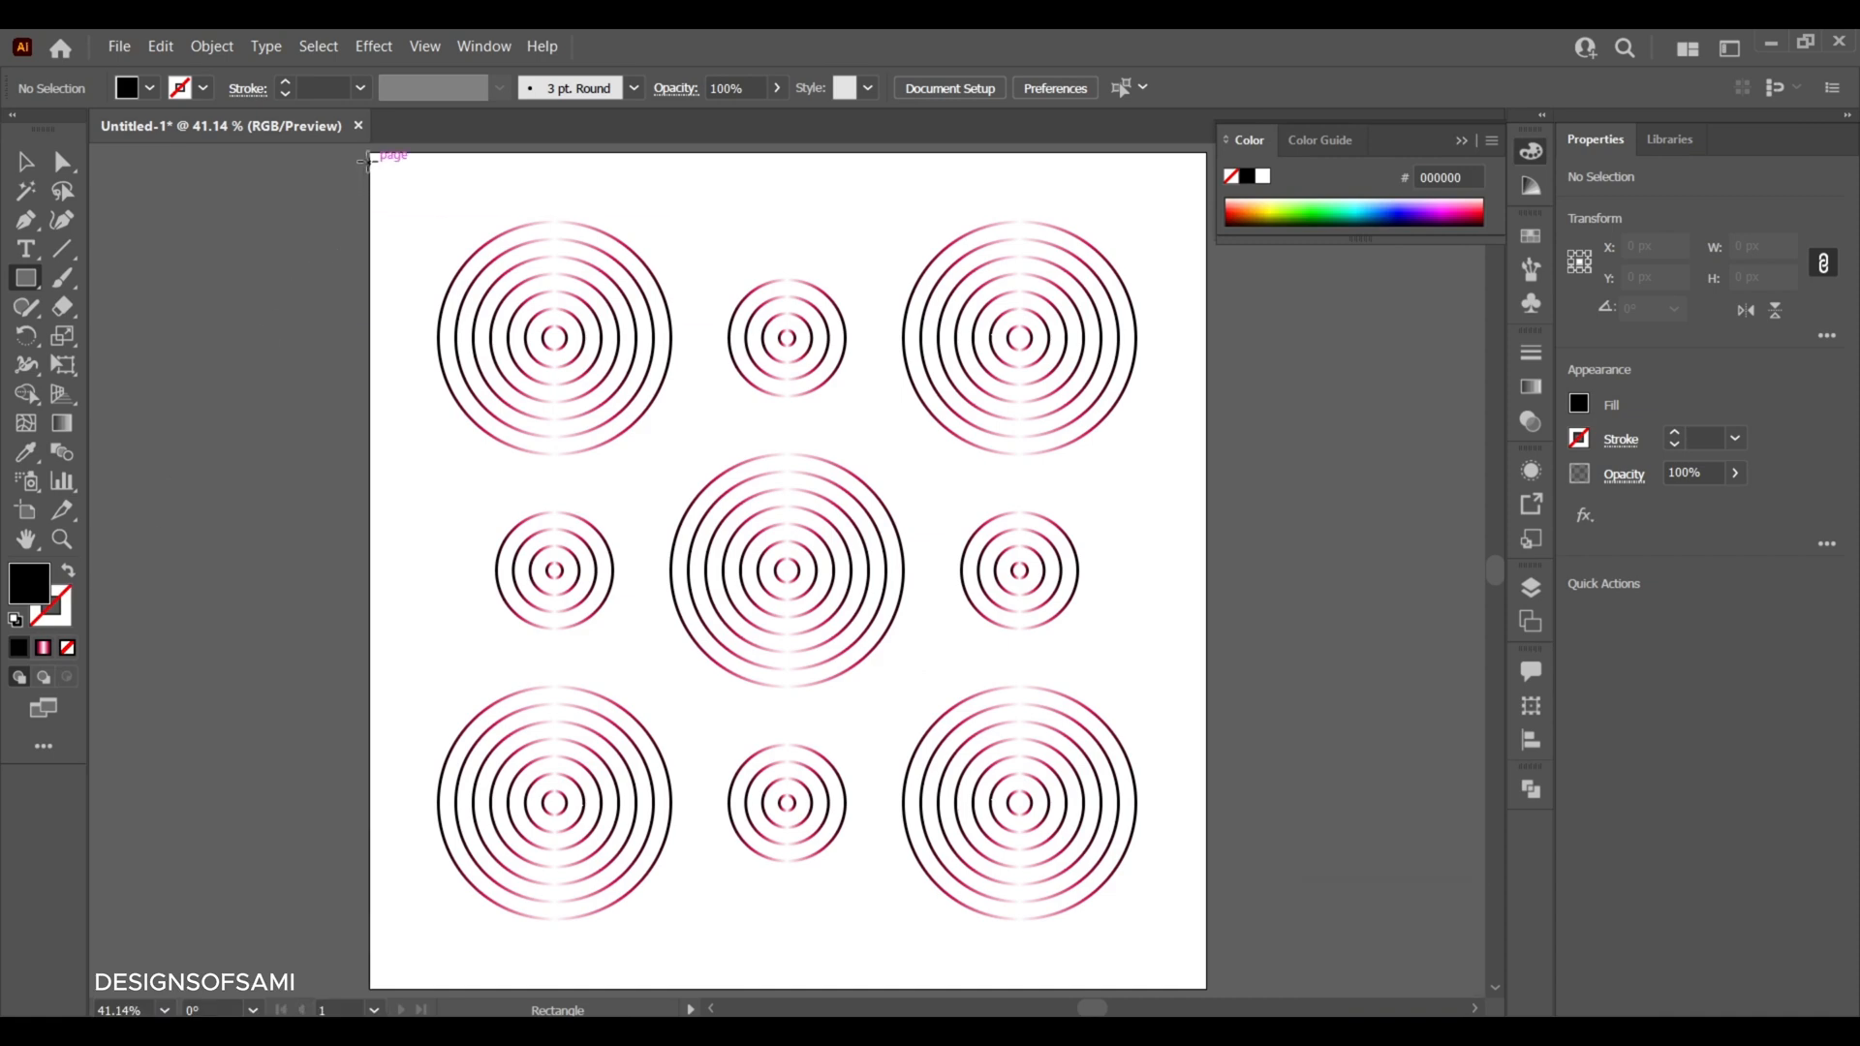
# - Draw a 1080 px black square covering the whole artboard, send it behind the rings and deselect it
pyautogui.moveTo(370, 153); pyautogui.dragTo(1206, 988)
pyautogui.rightClick(908, 448)
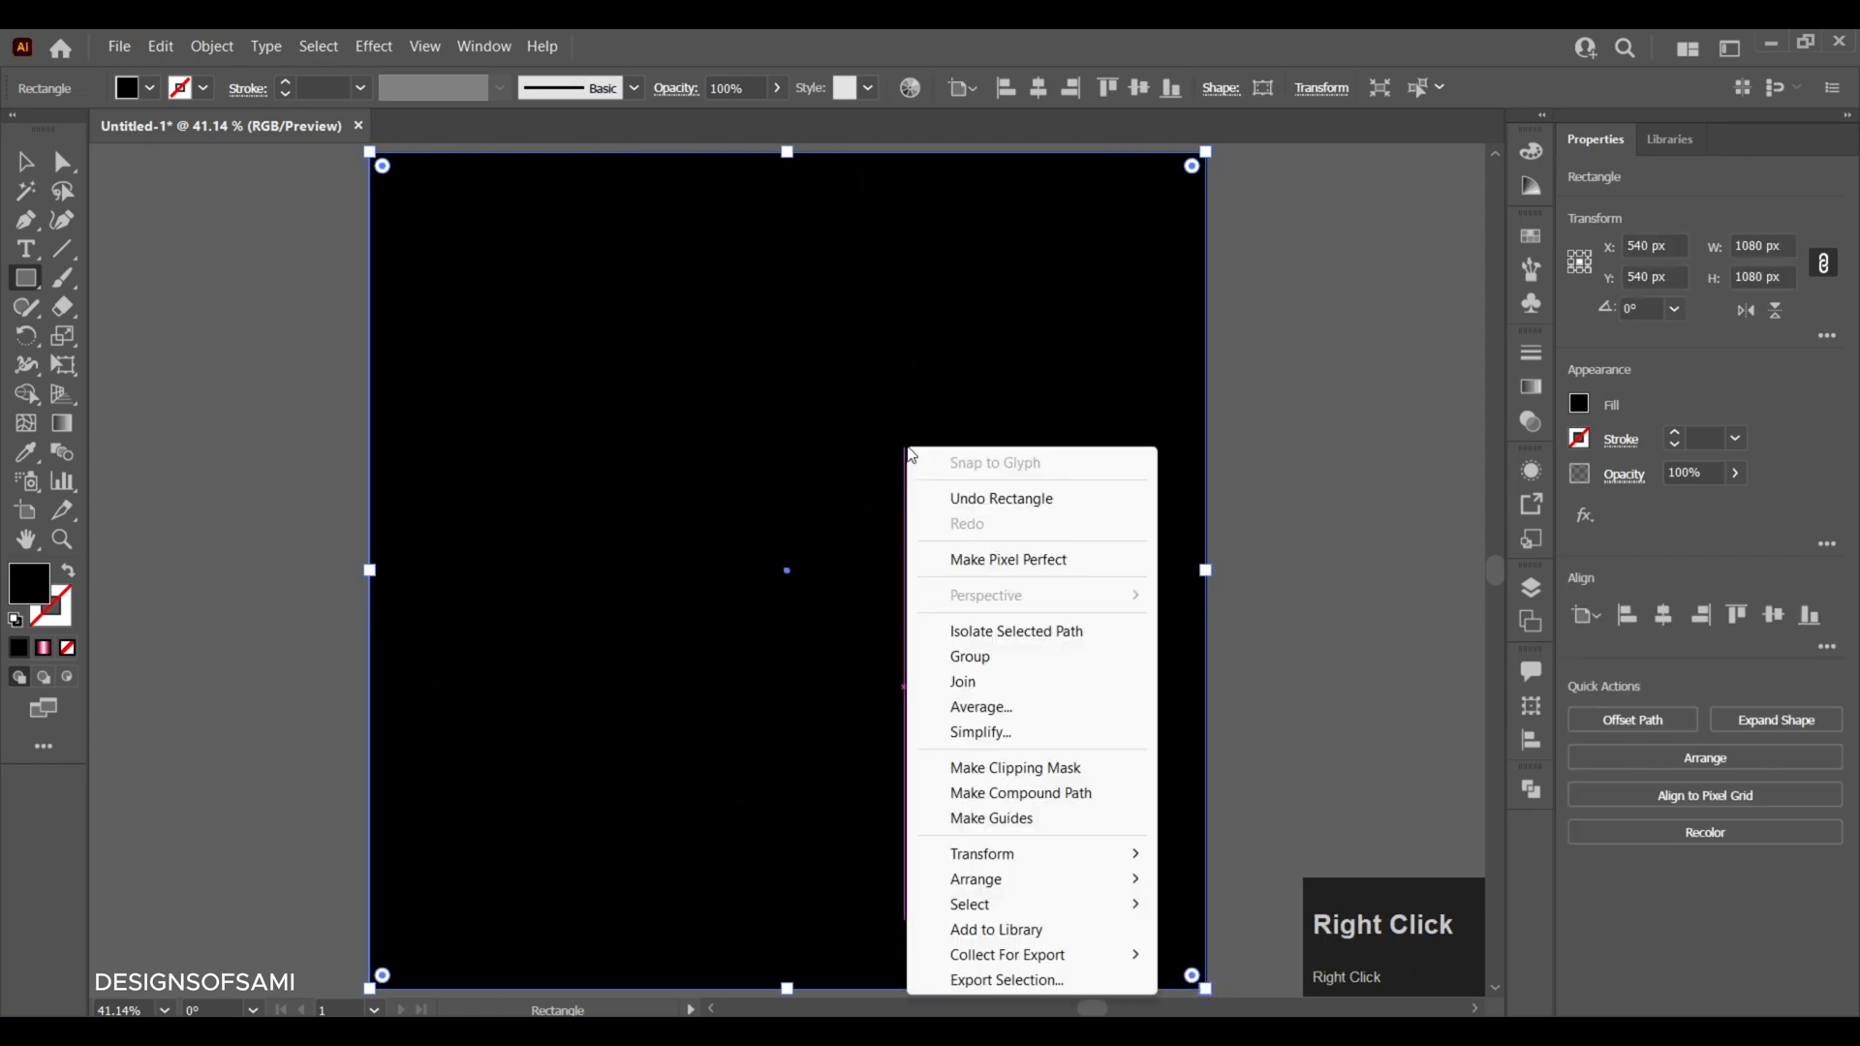
pyautogui.moveTo(1117, 890)
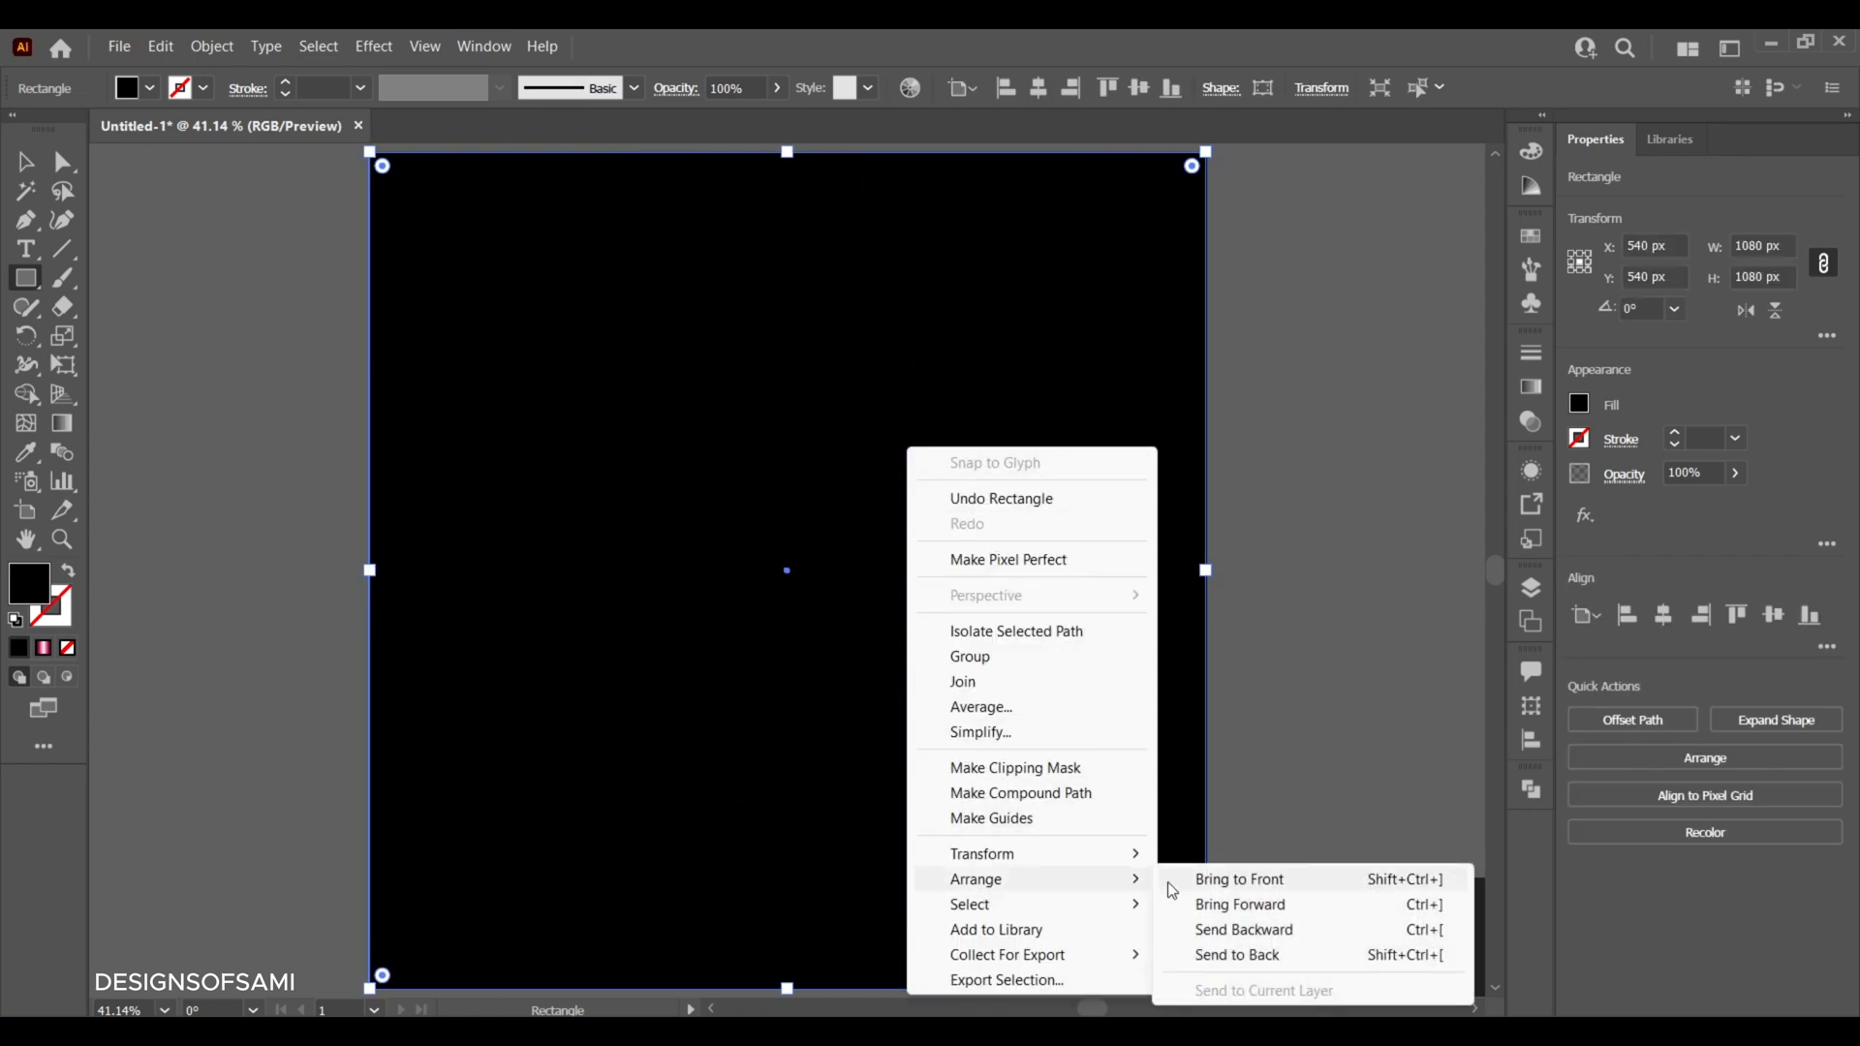
pyautogui.click(1200, 956)
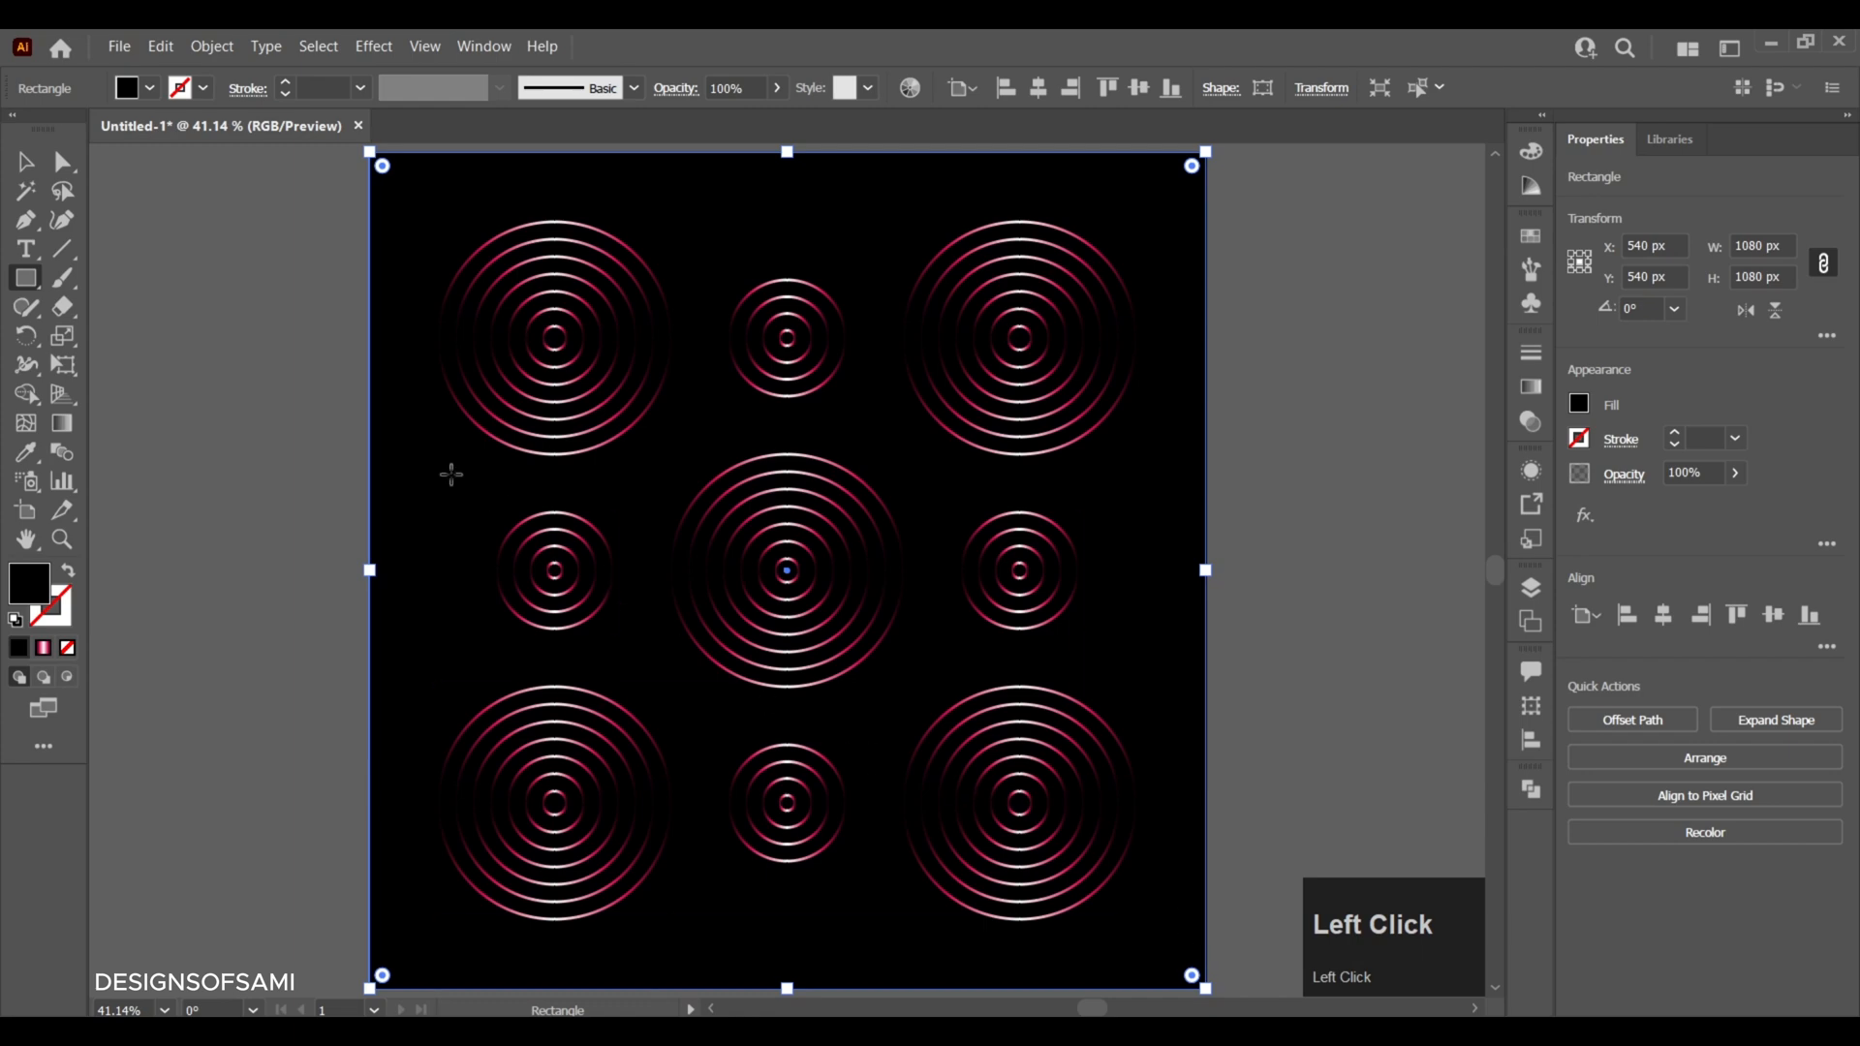
pyautogui.click(27, 163)
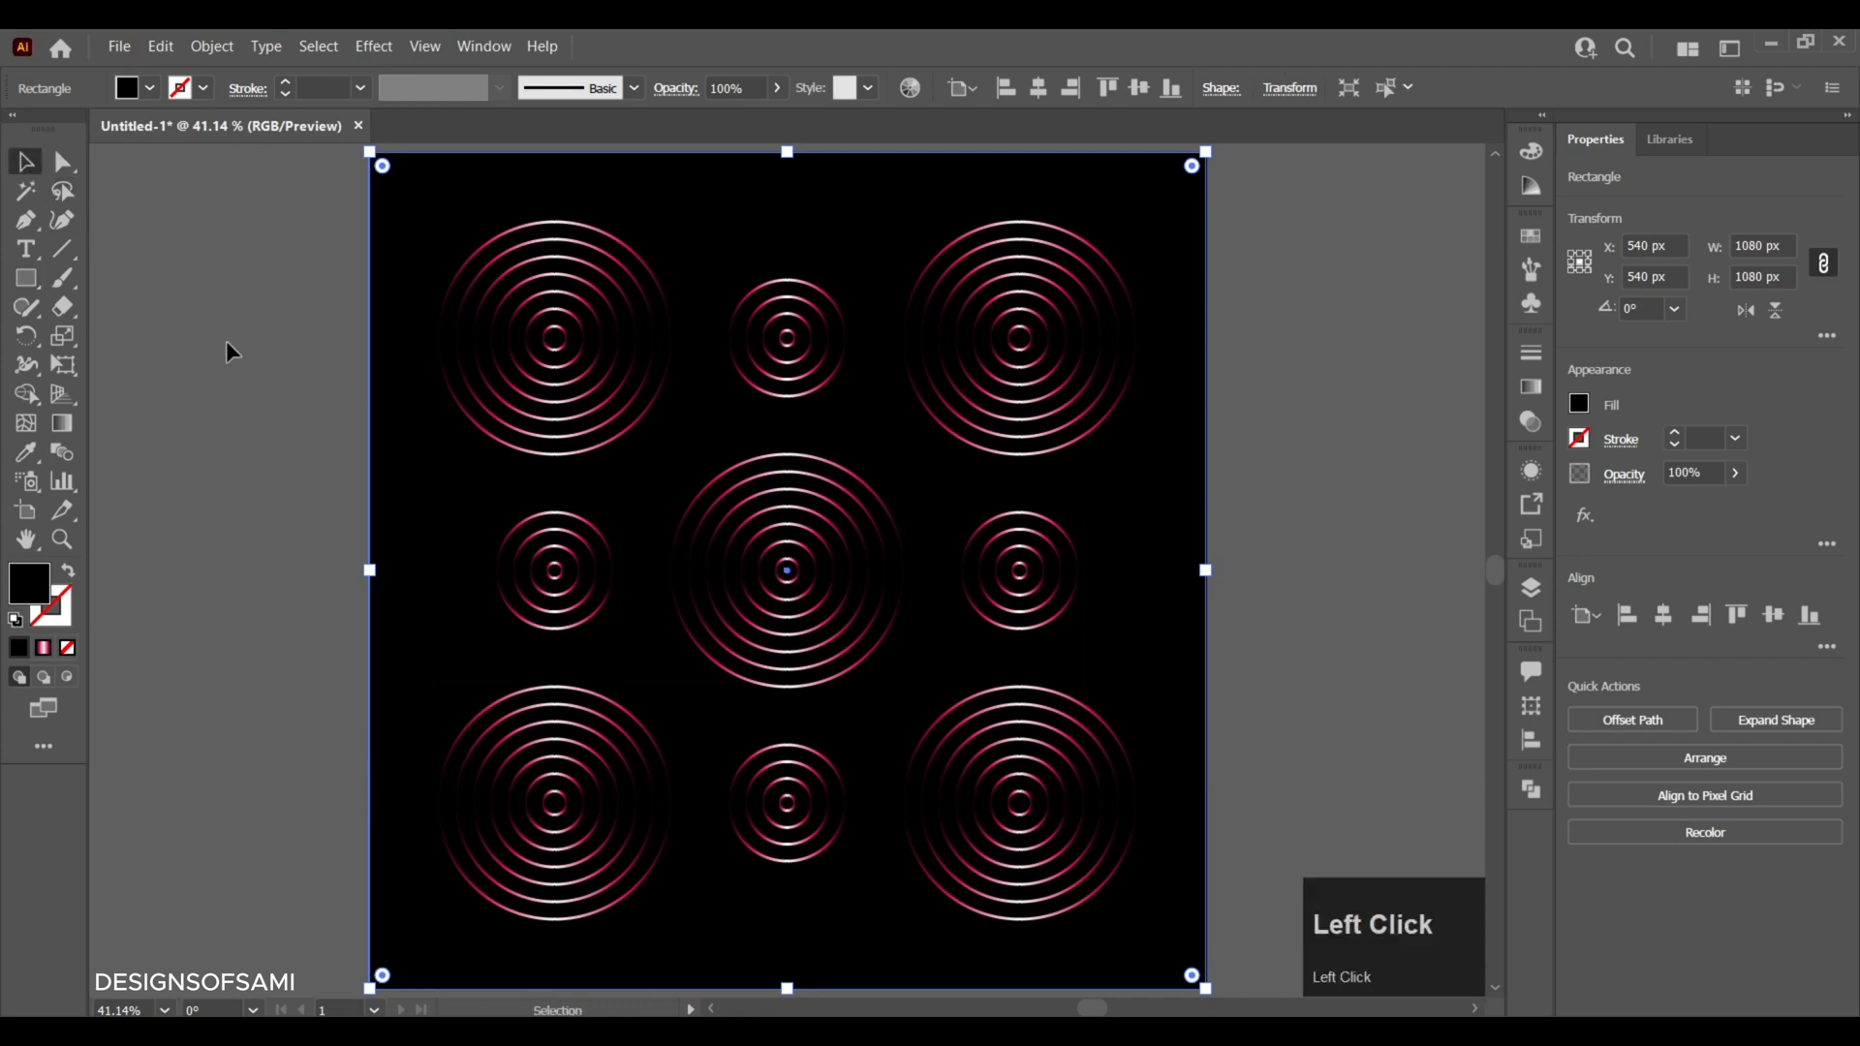
pyautogui.click(254, 355)
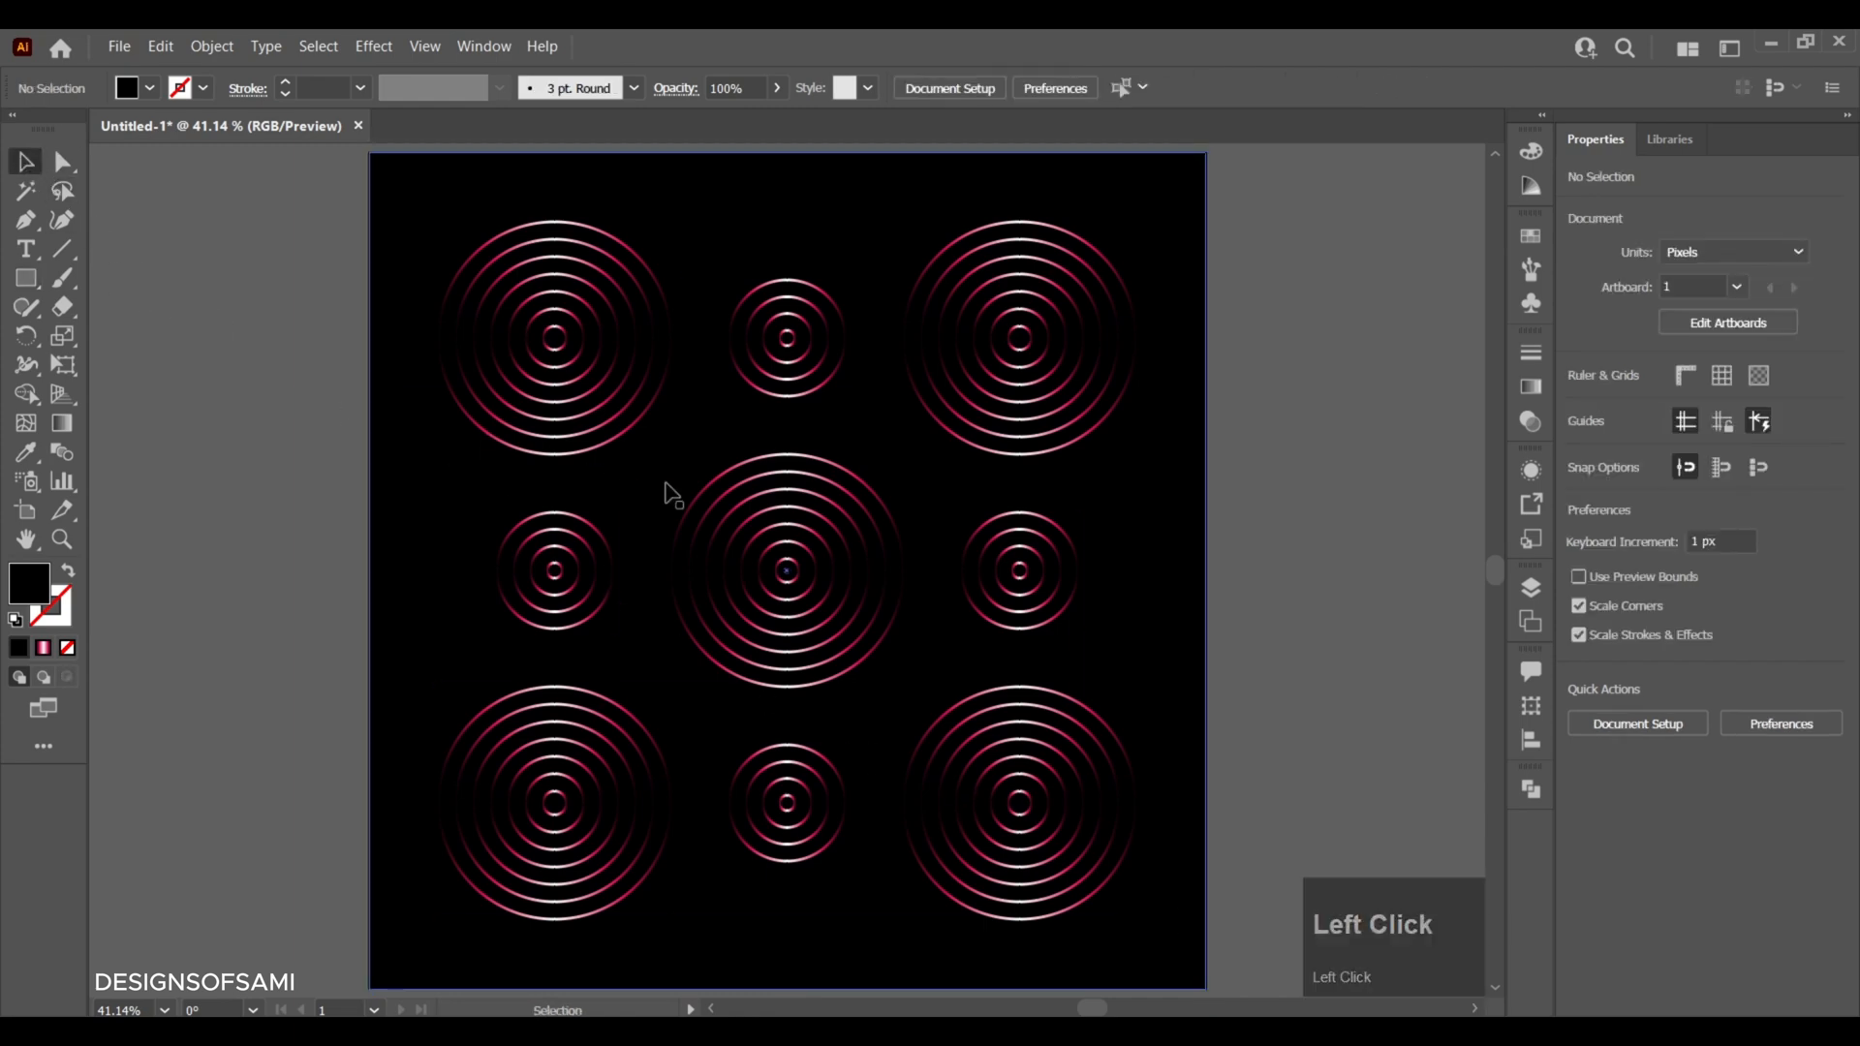
# - Rotate the central 300 px ring set and the 150 px sets above and below it clockwise by 90° each
pyautogui.click(816, 469)
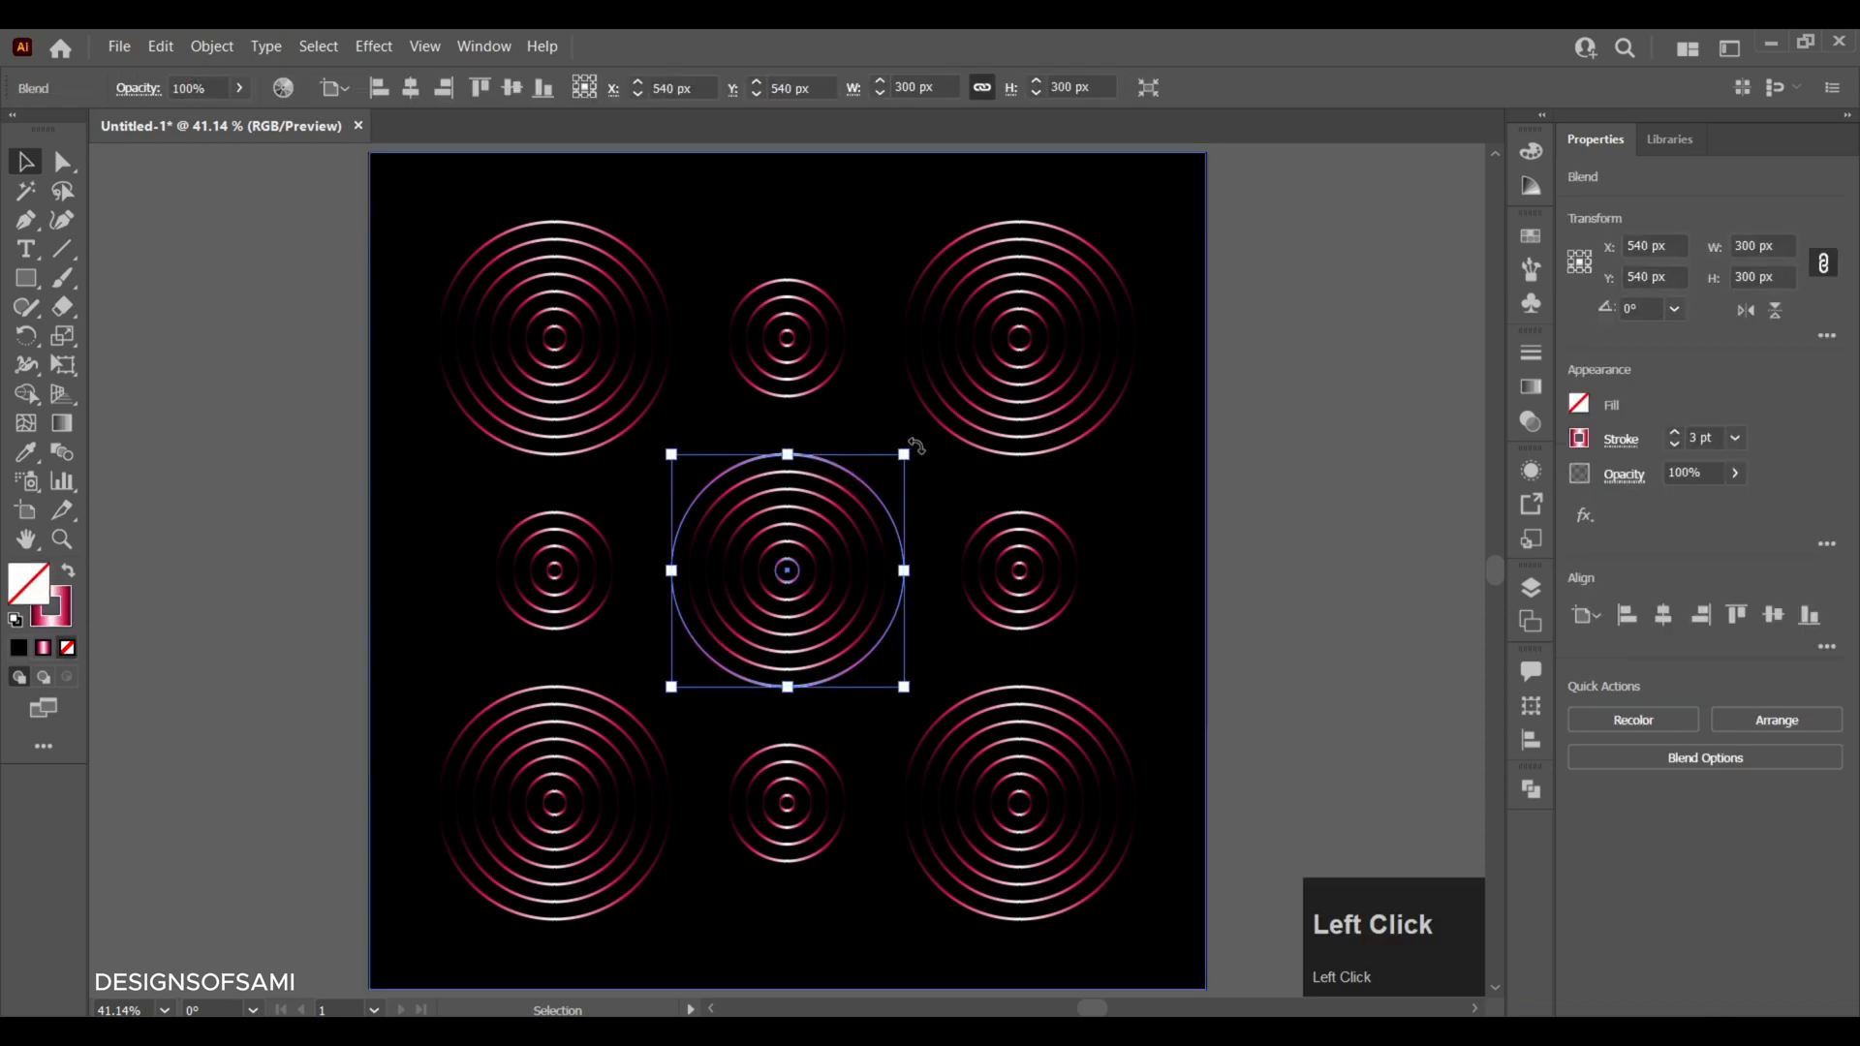
pyautogui.moveTo(917, 448); pyautogui.dragTo(954, 683)
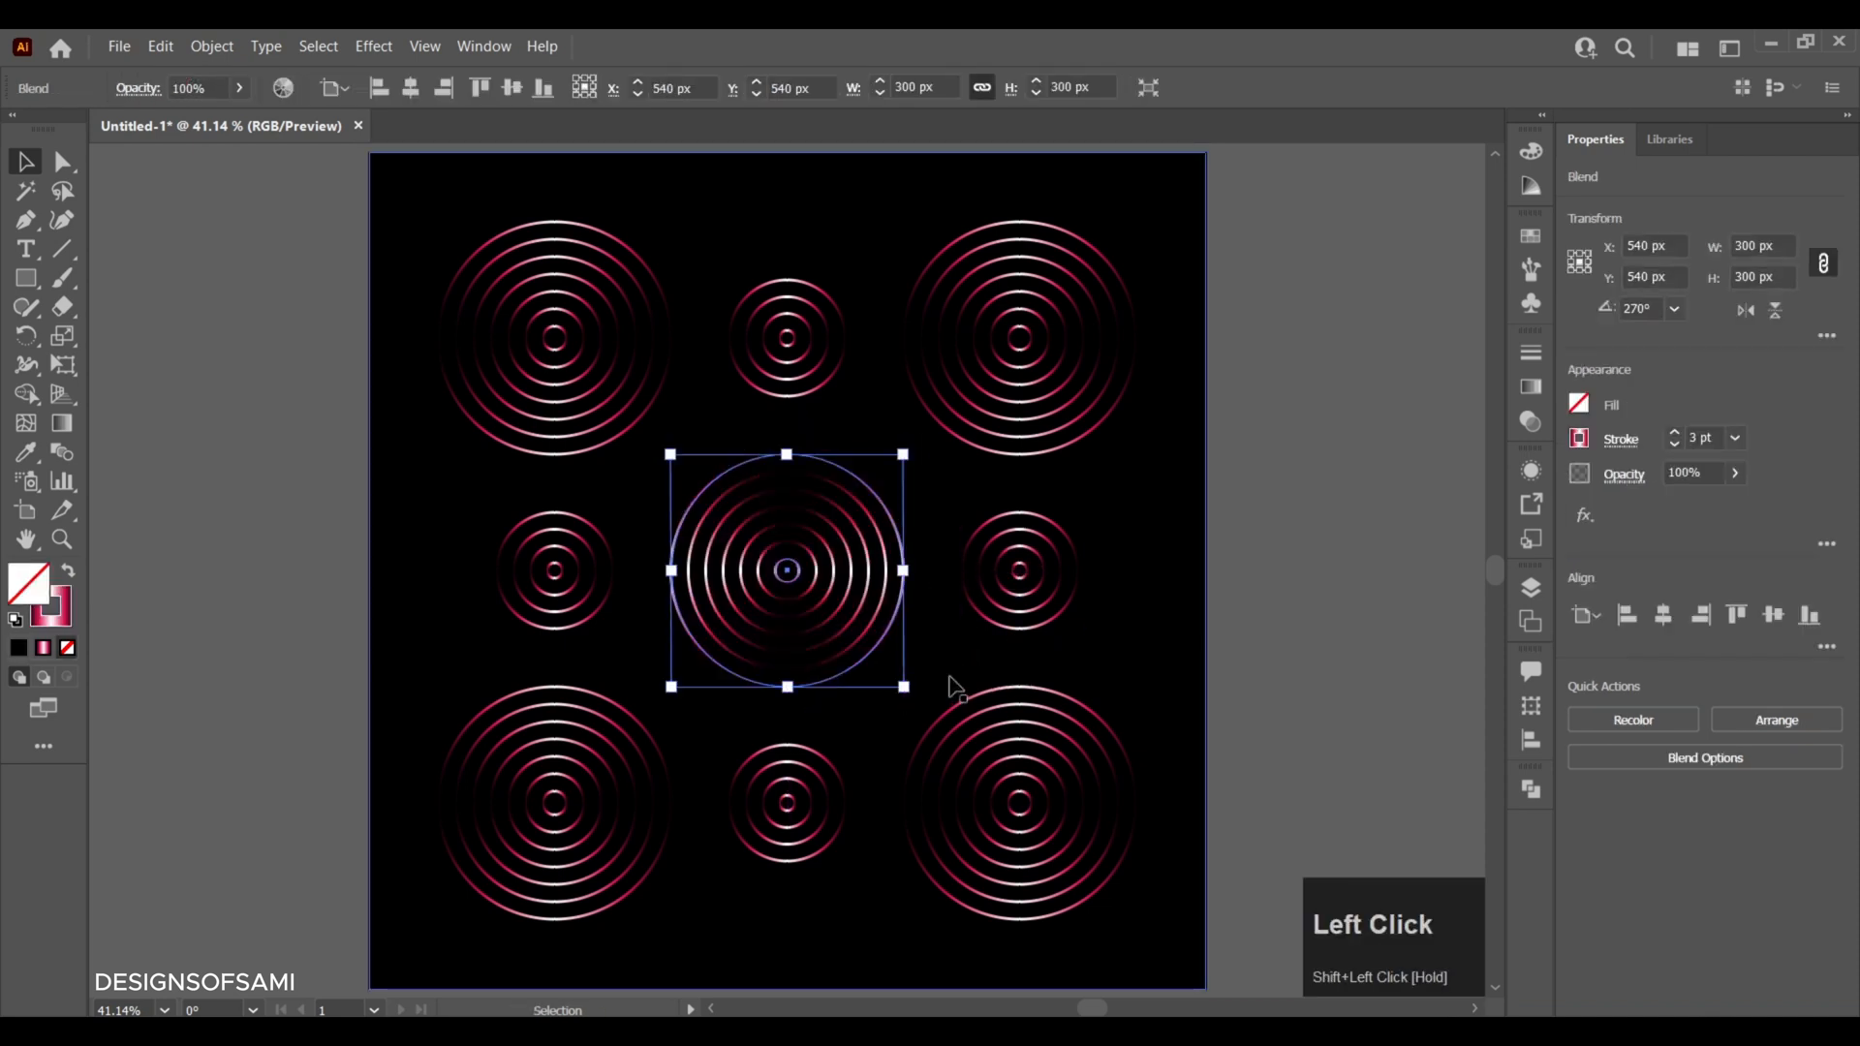
pyautogui.click(792, 395)
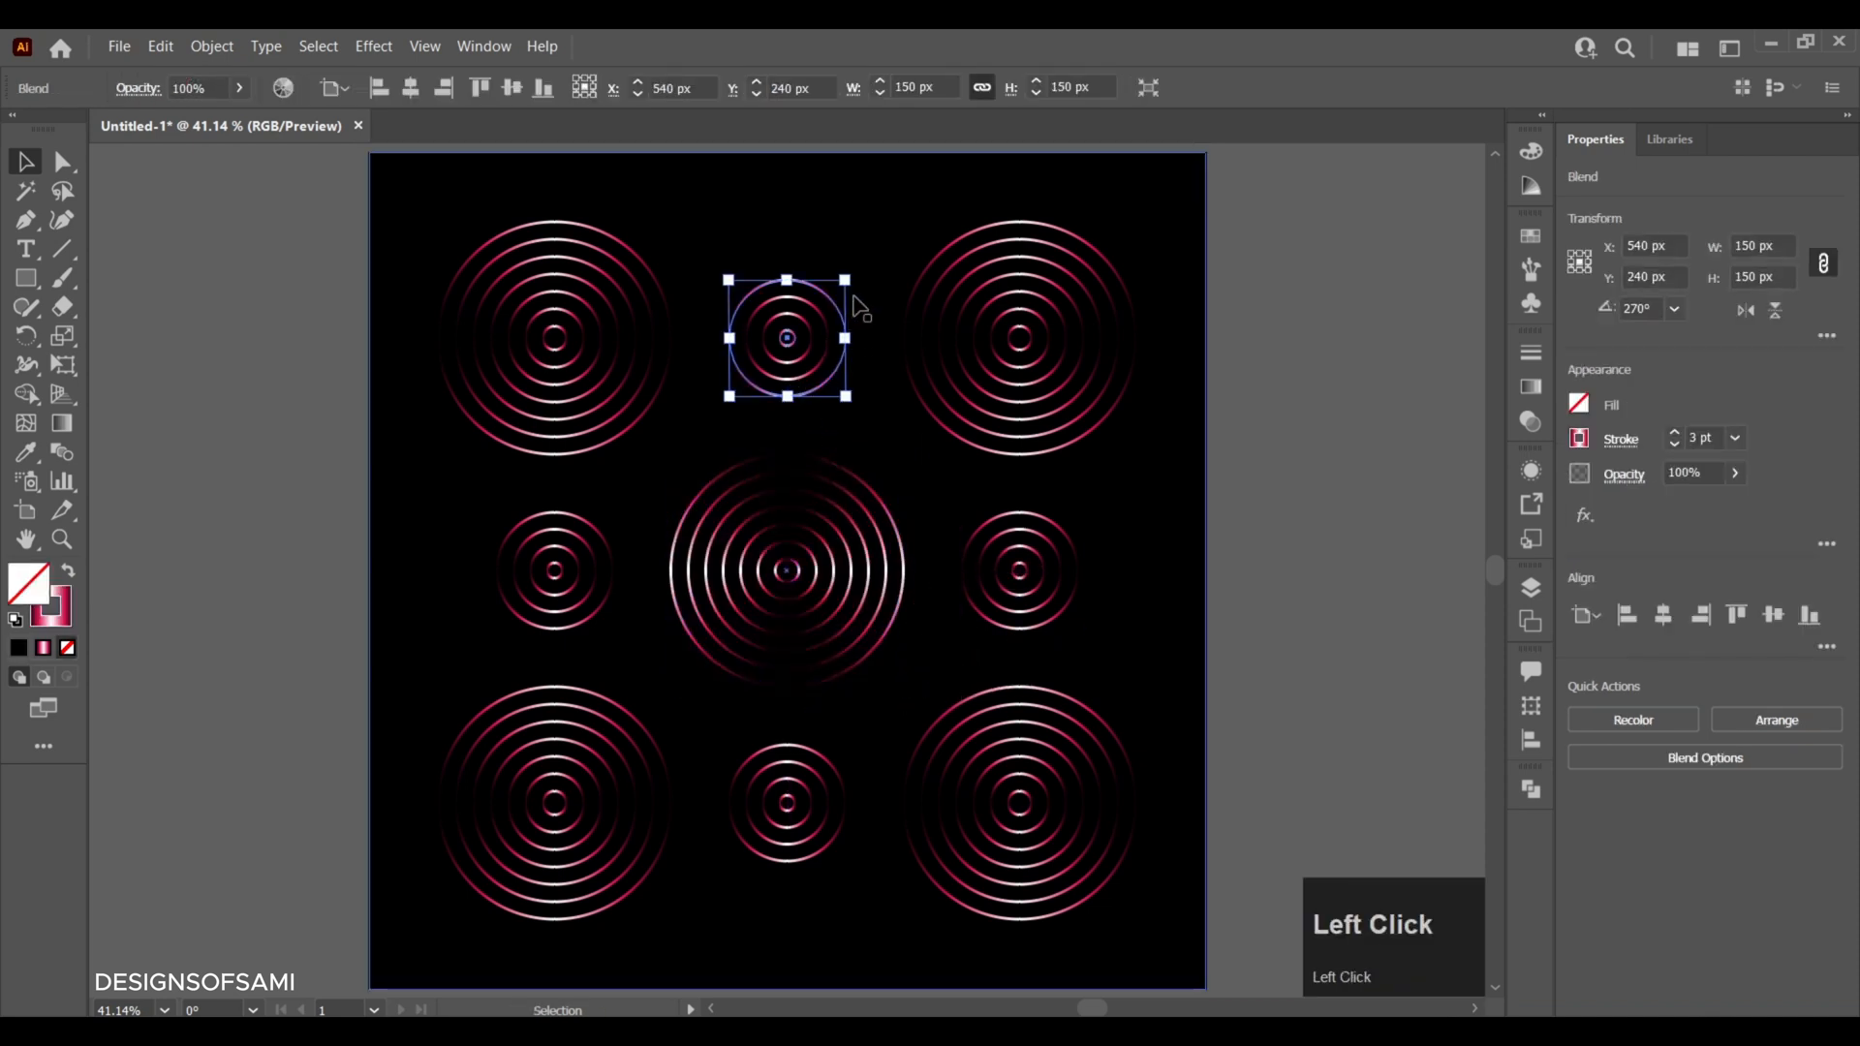
pyautogui.moveTo(859, 269); pyautogui.dragTo(852, 416)
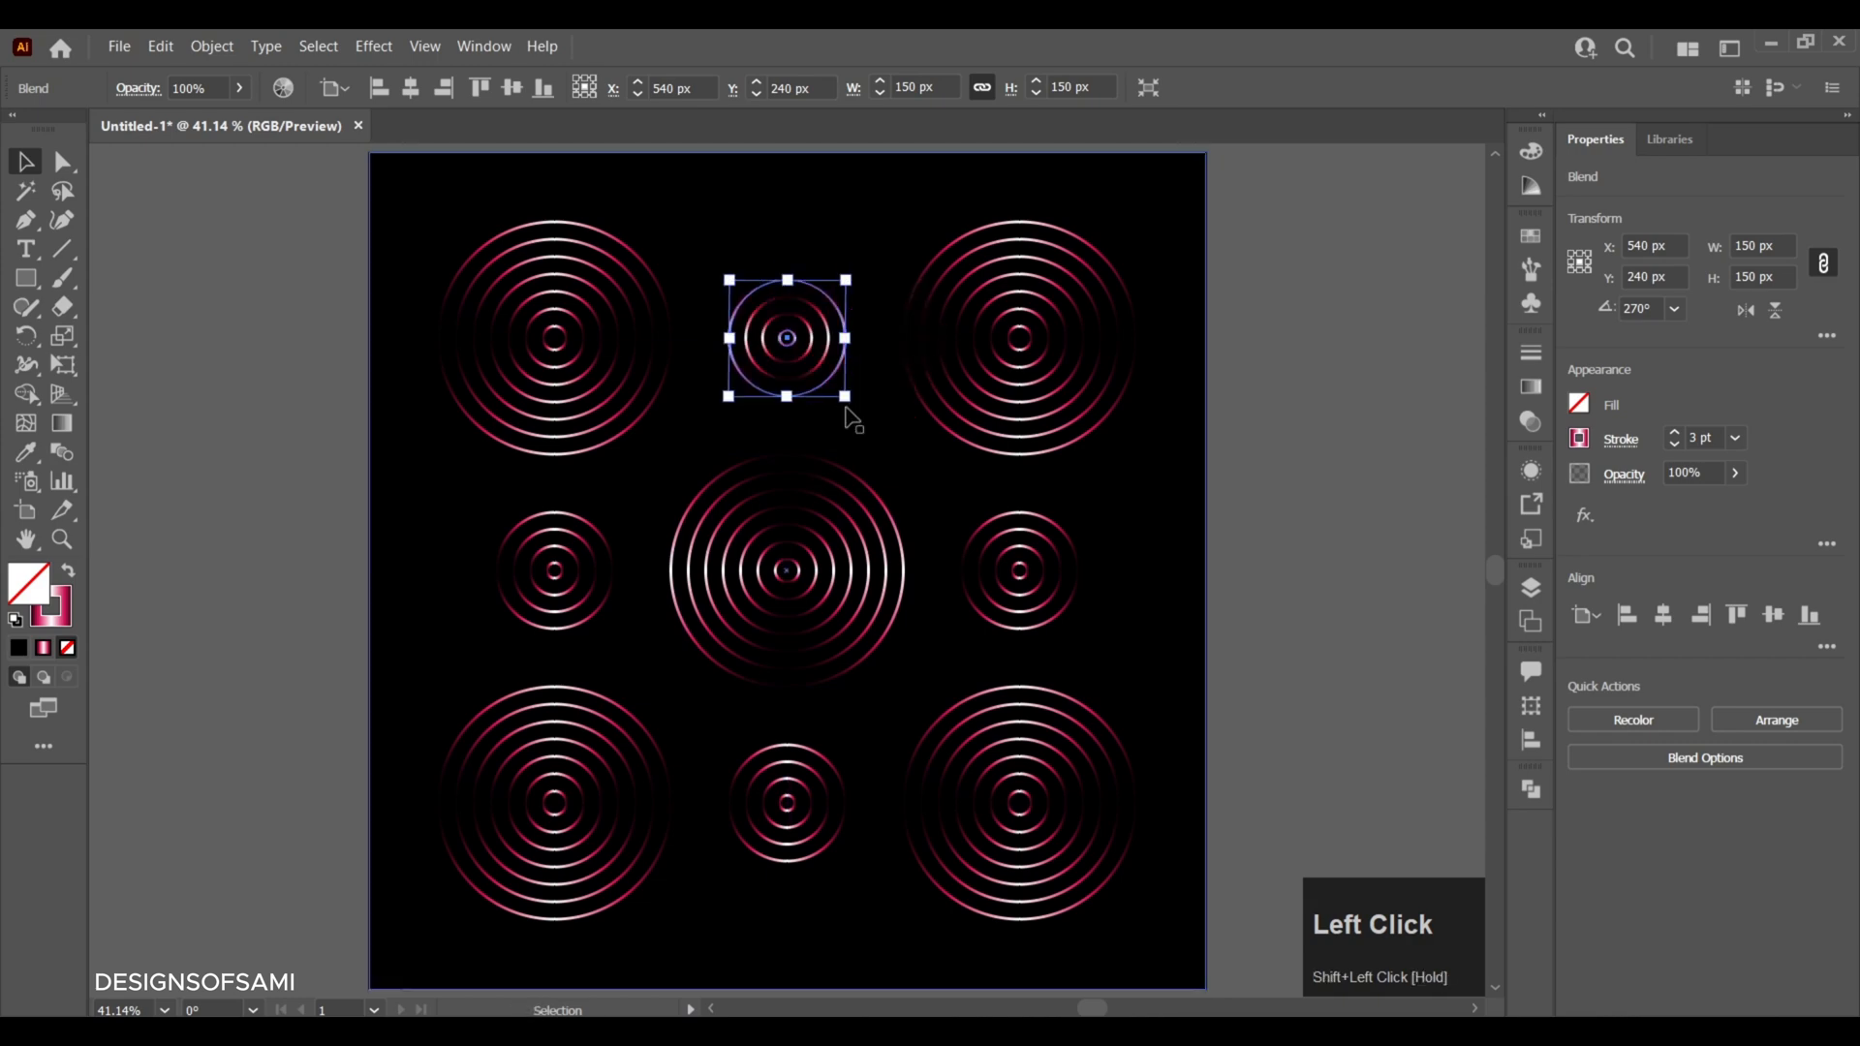
pyautogui.click(832, 743)
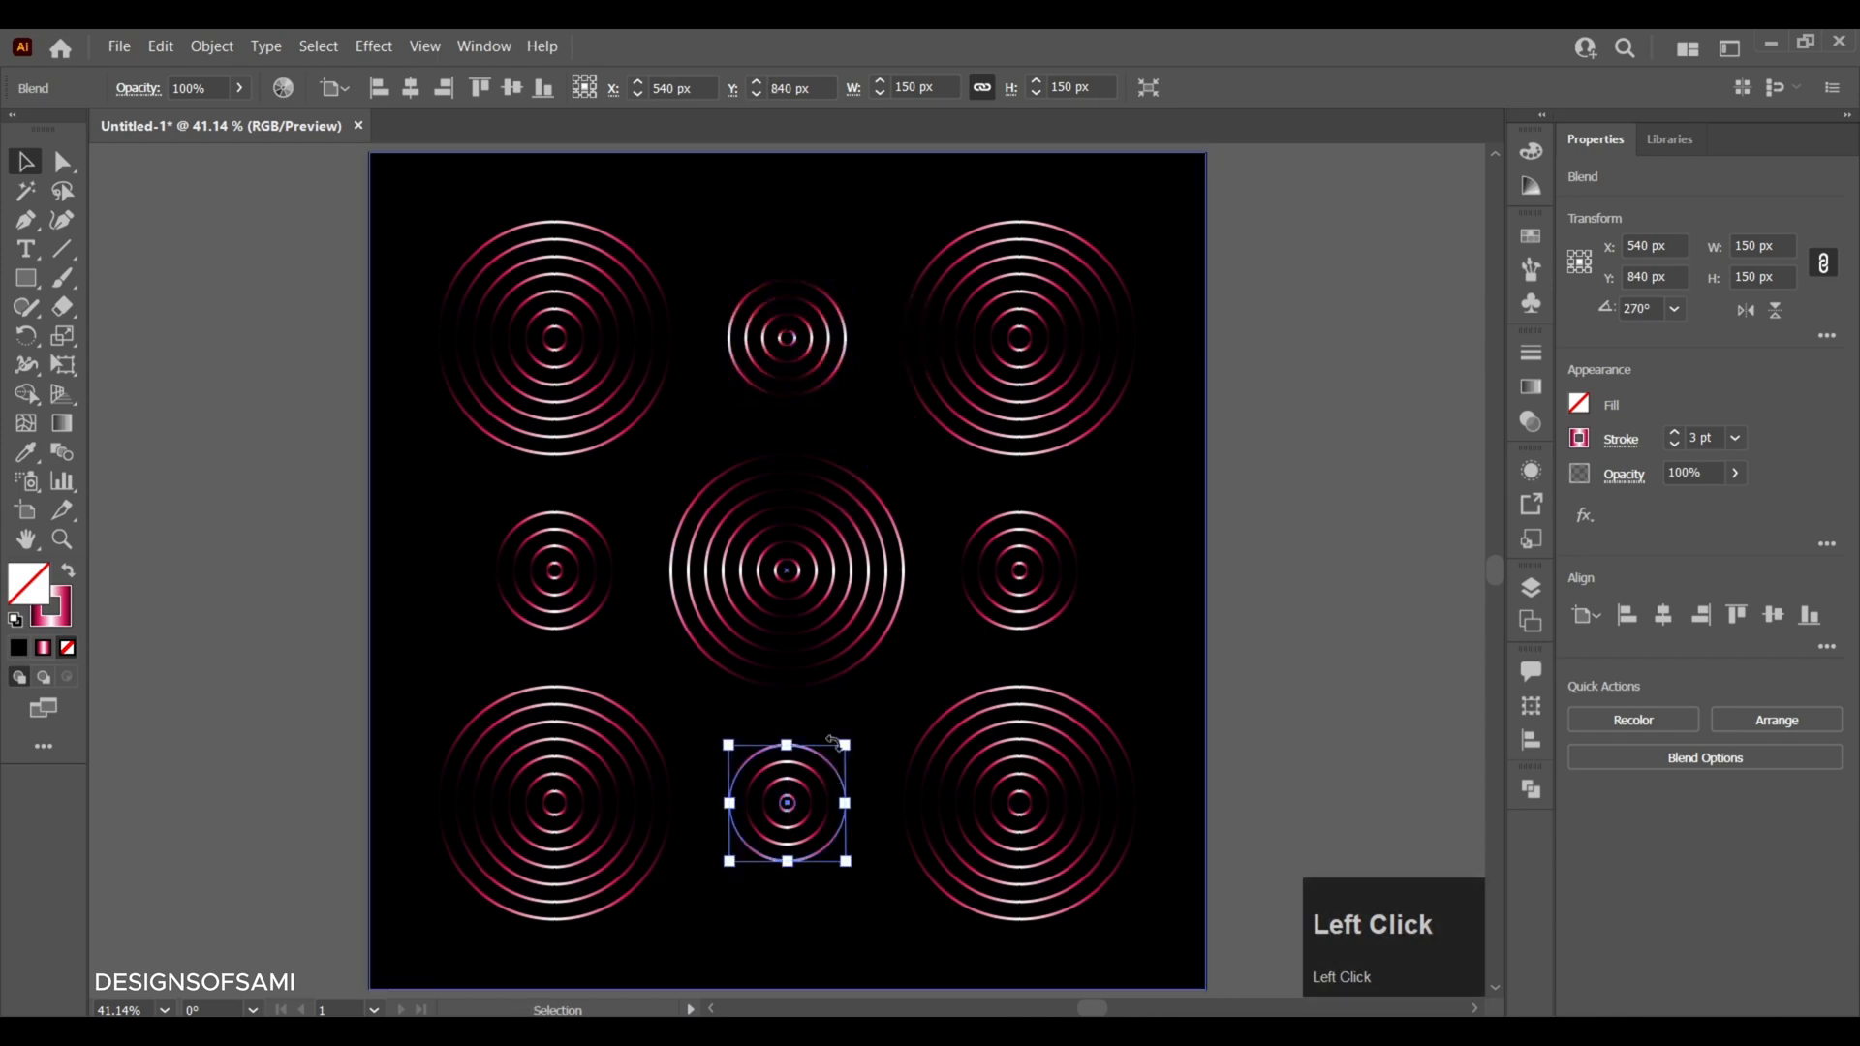
pyautogui.moveTo(851, 735); pyautogui.dragTo(870, 845)
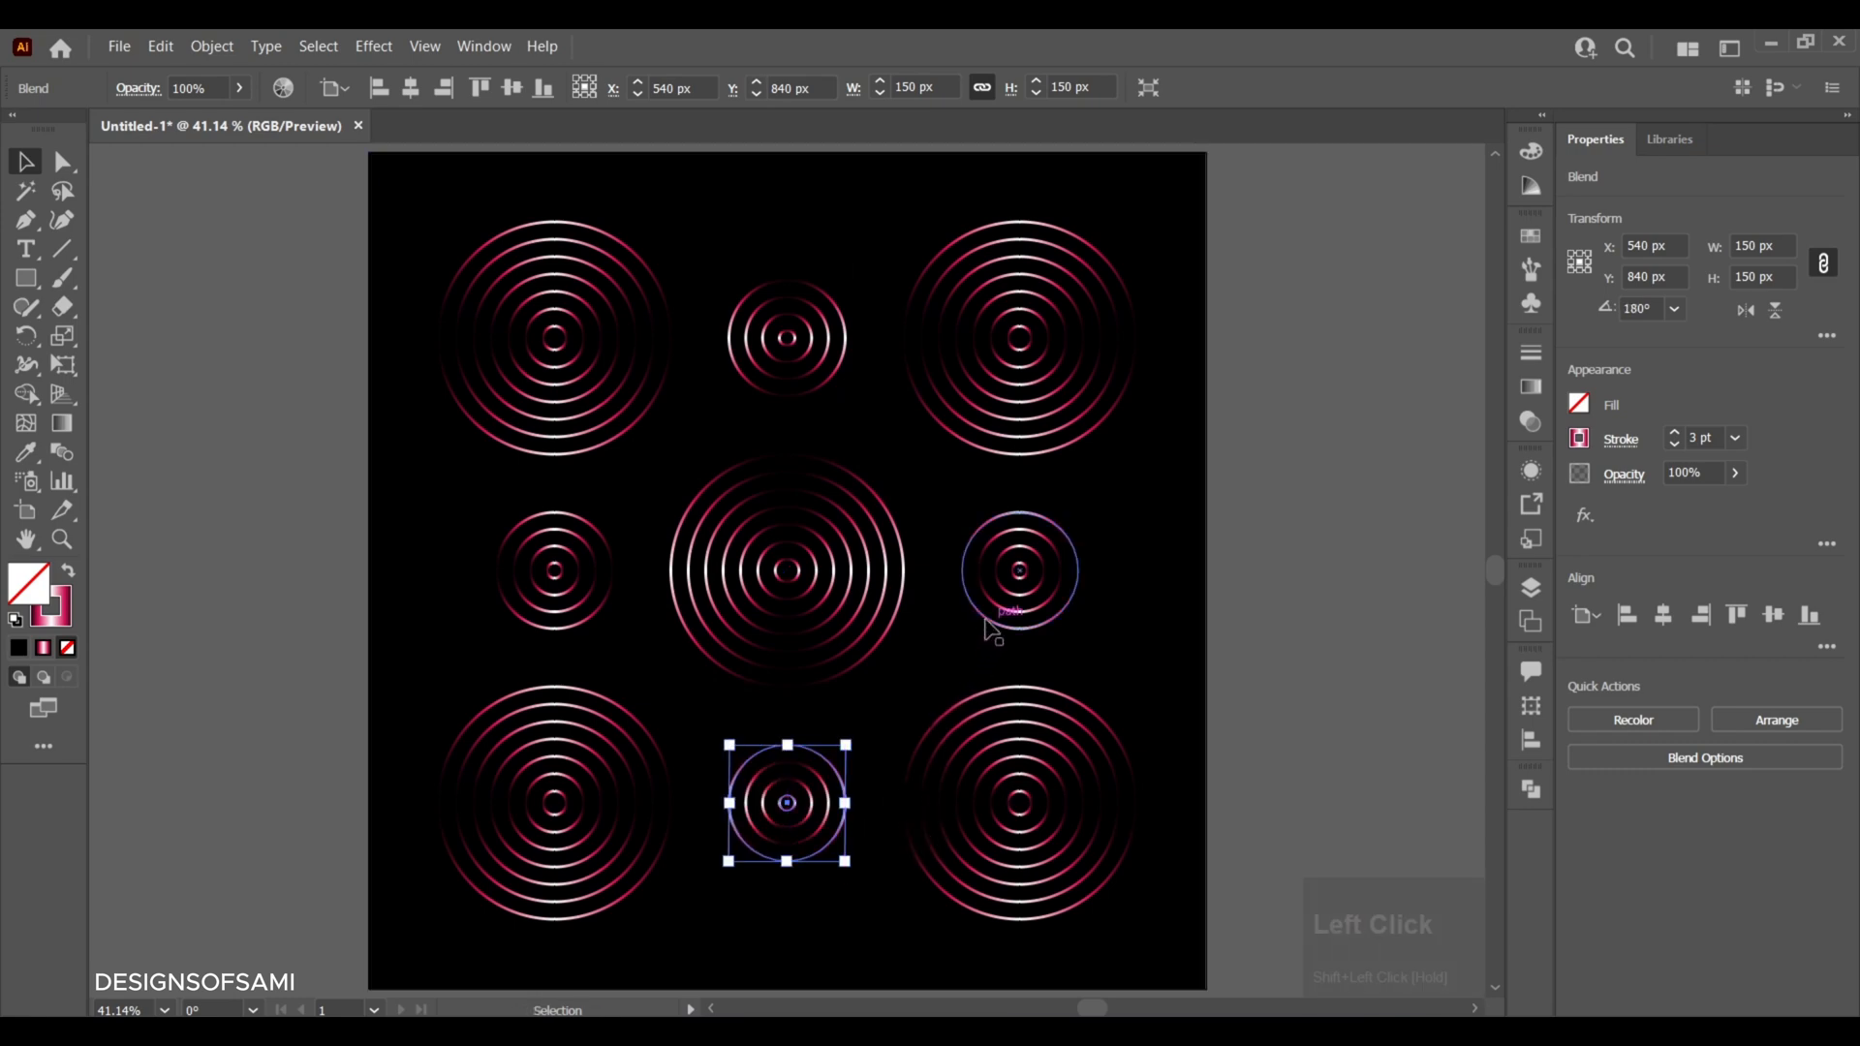
# - Rotate the 150 px ring sets on either side of the central rings a quarter turn each and deselect them
pyautogui.click(1011, 603)
pyautogui.moveTo(1092, 498); pyautogui.dragTo(1121, 627)
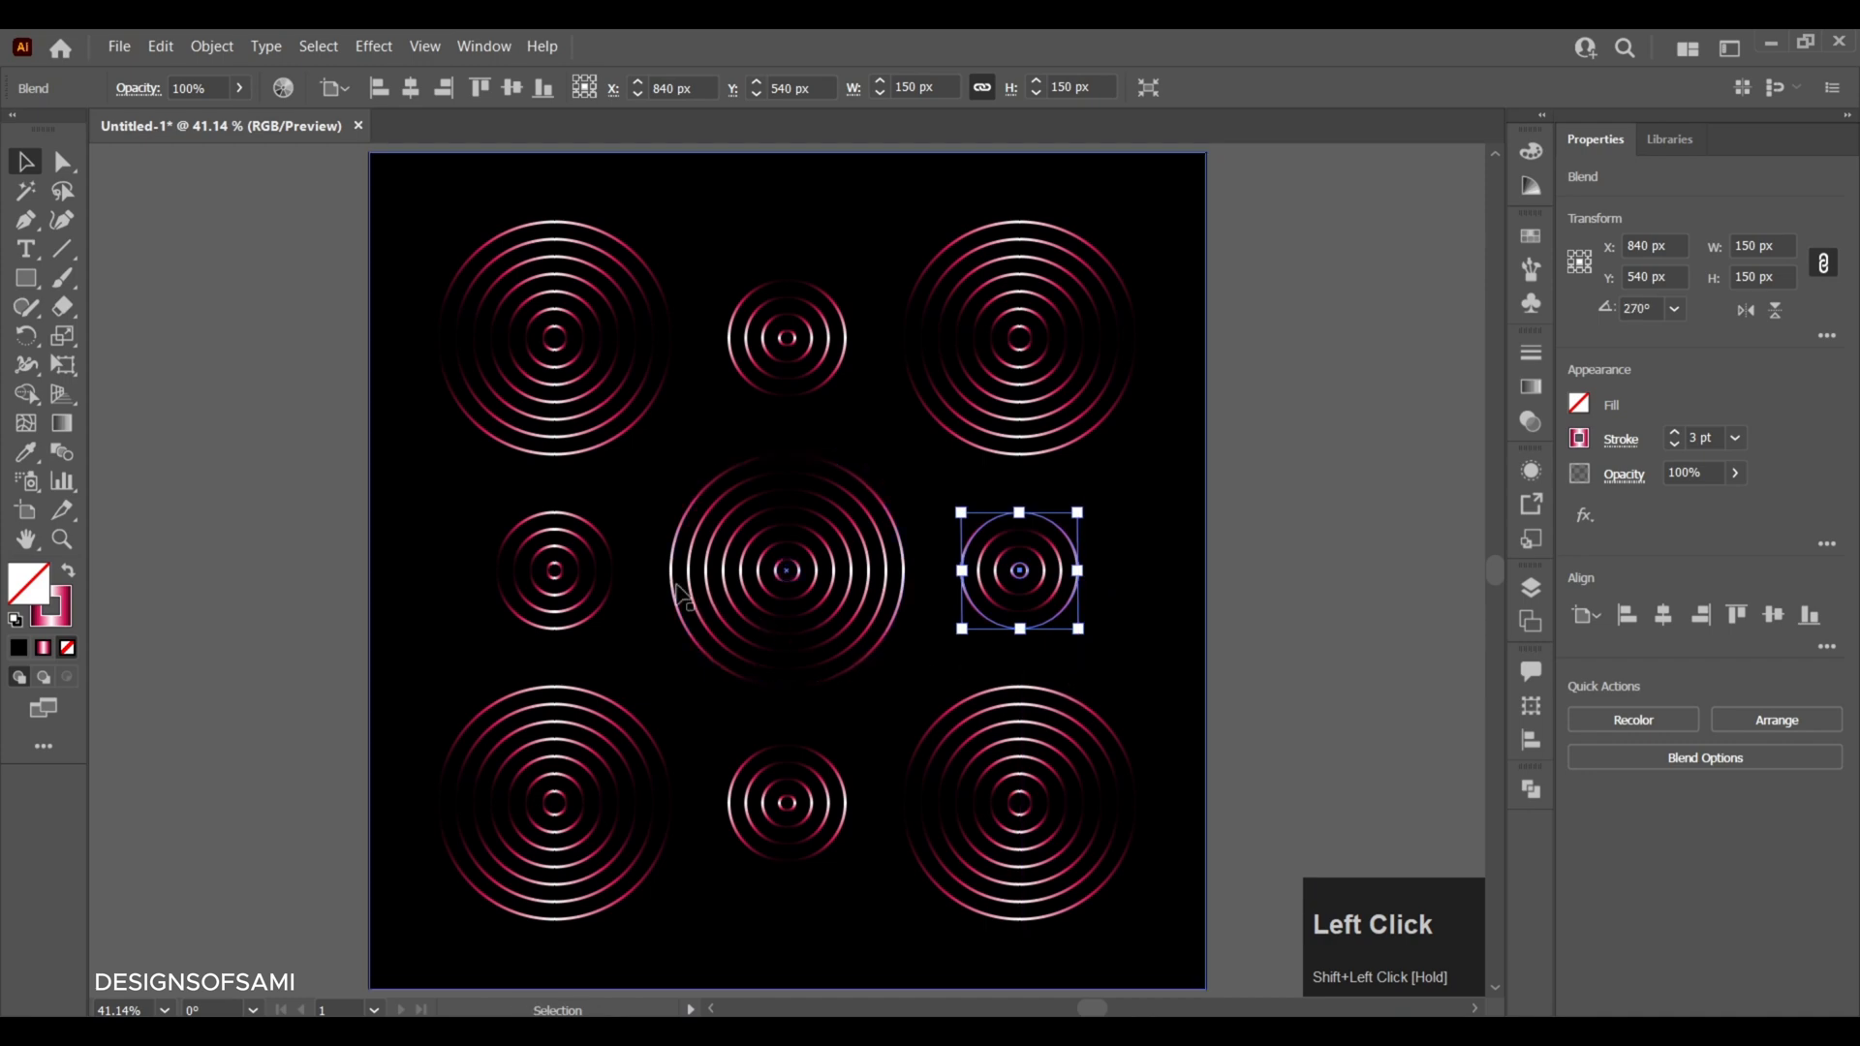
pyautogui.click(605, 547)
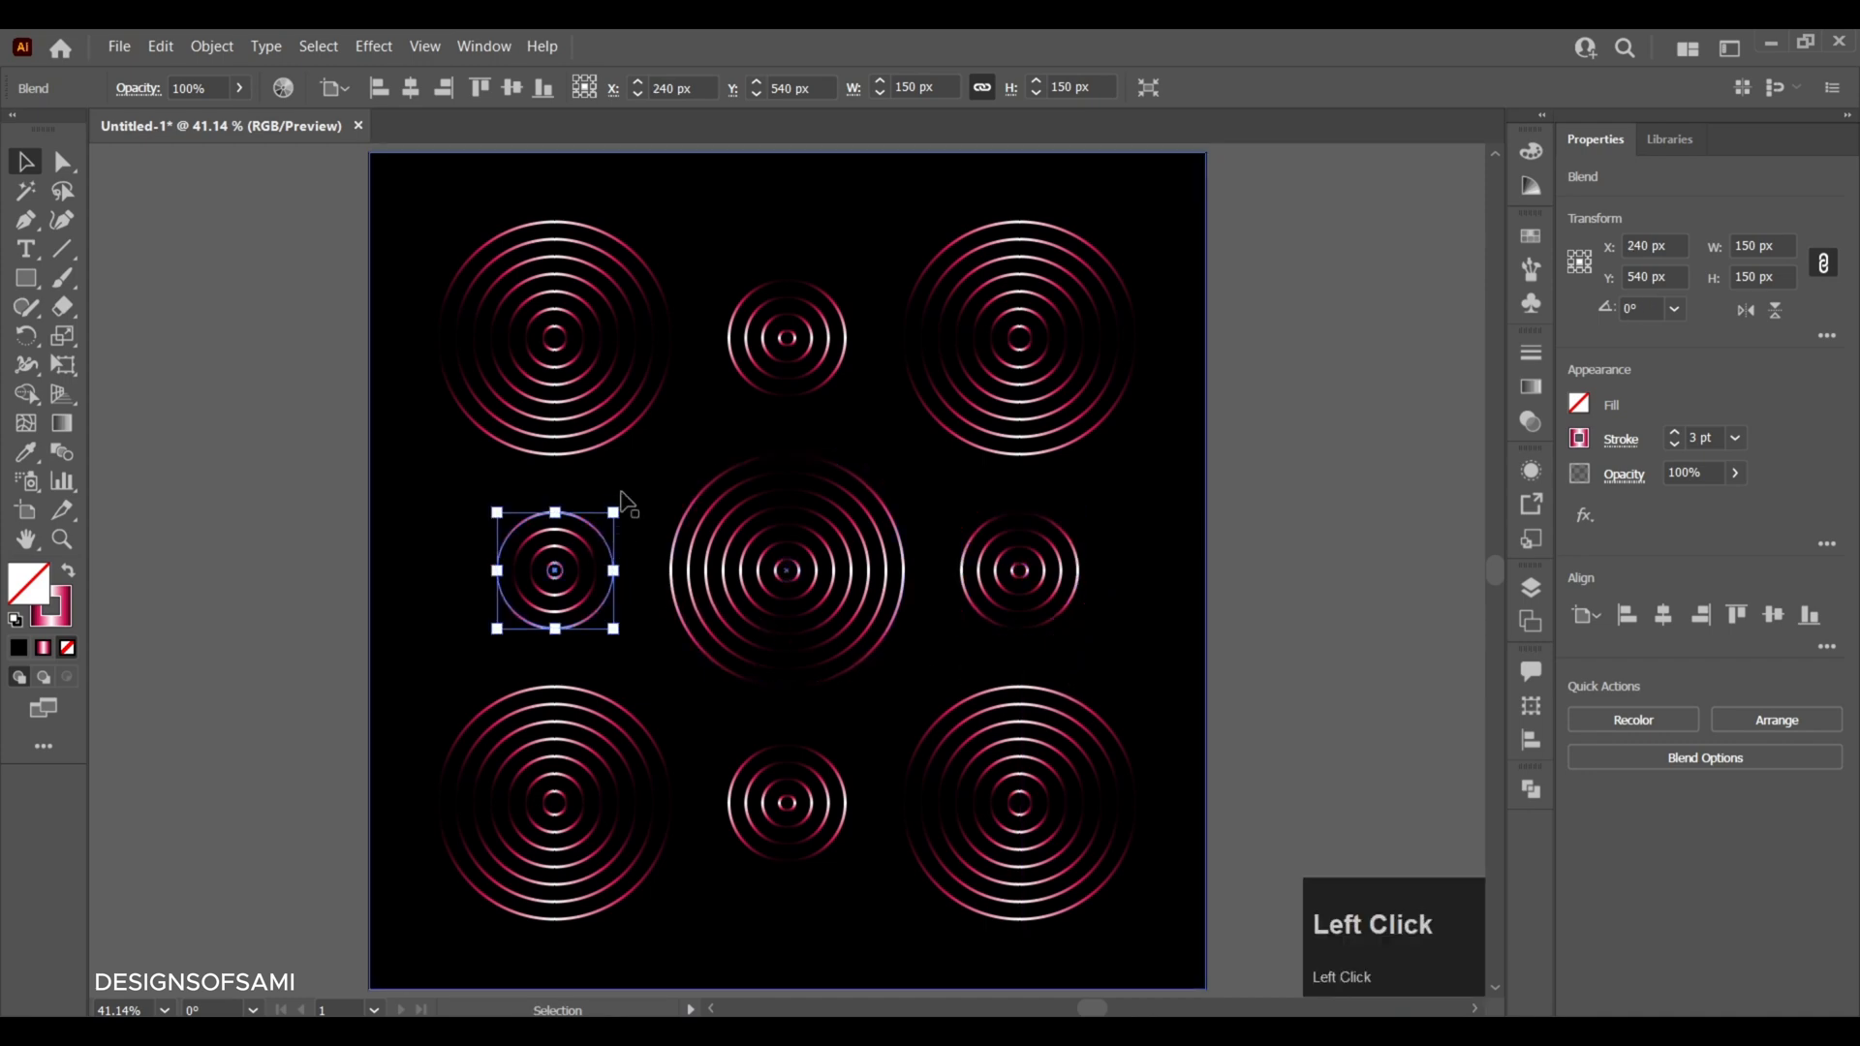
pyautogui.moveTo(617, 499); pyautogui.dragTo(498, 498)
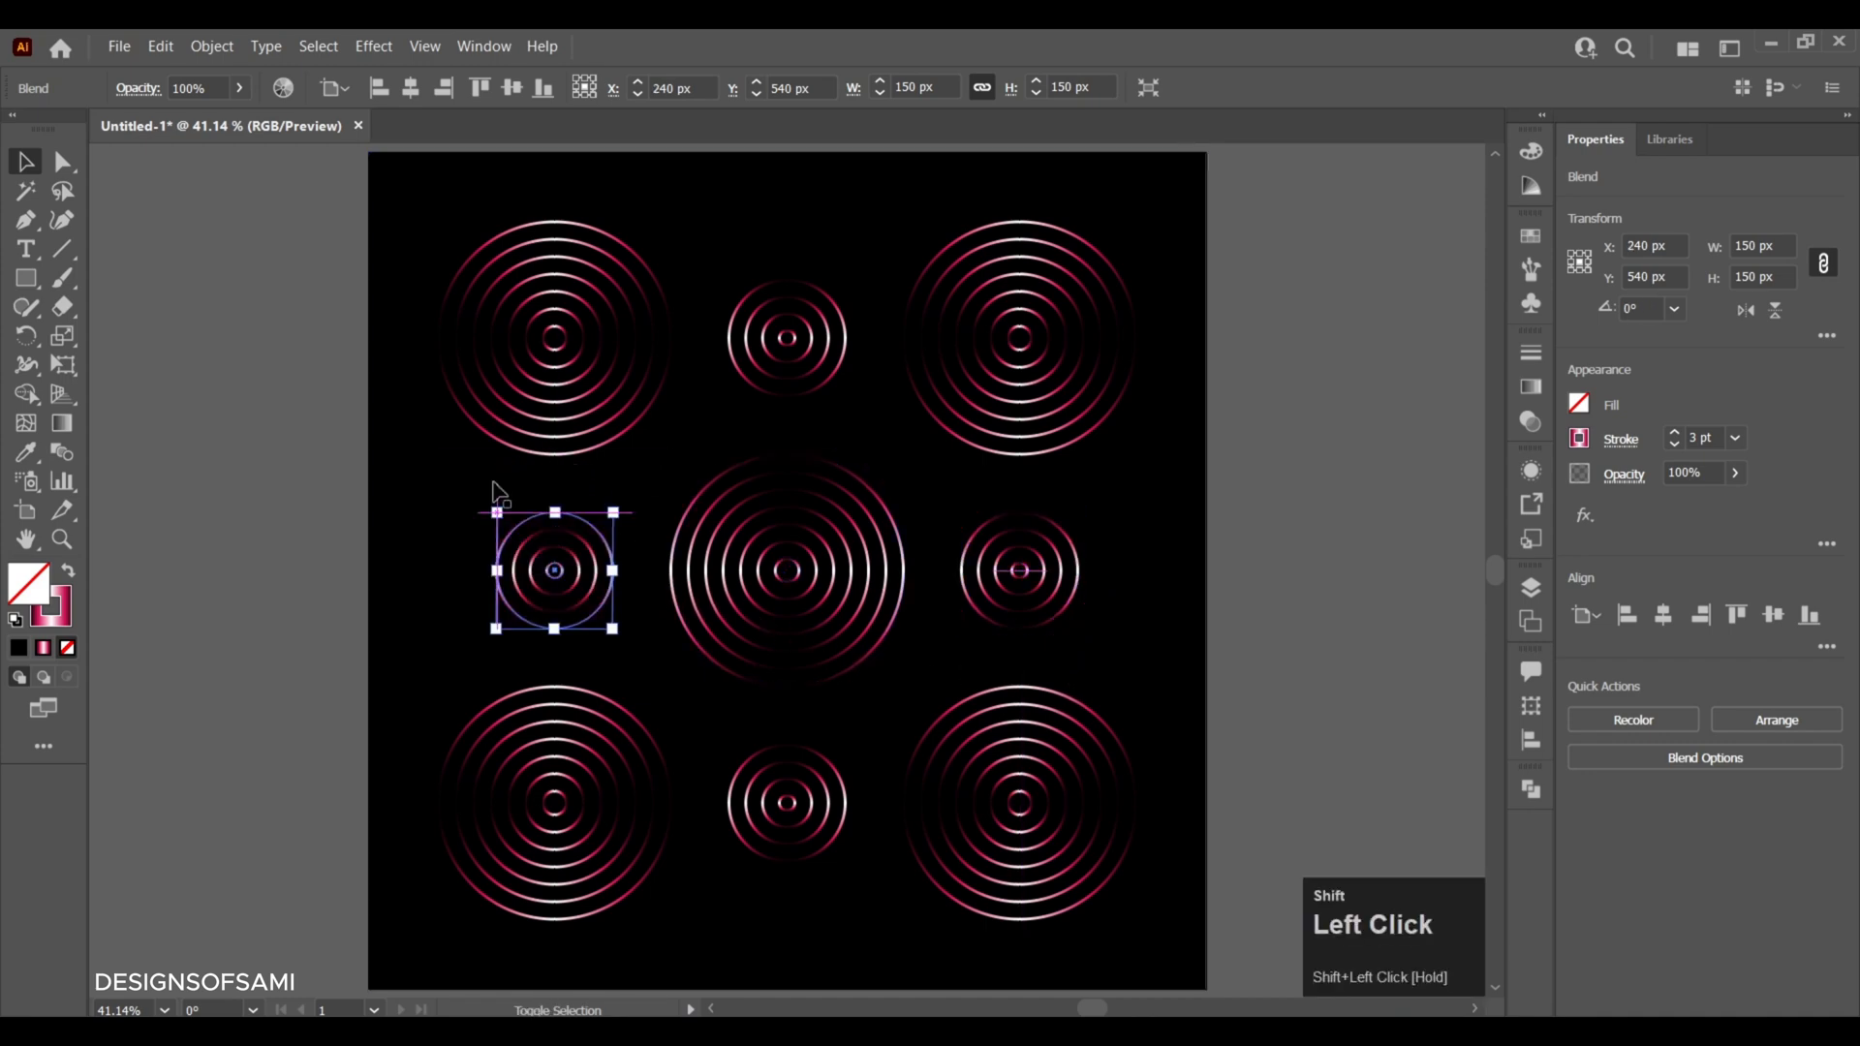
pyautogui.click(264, 496)
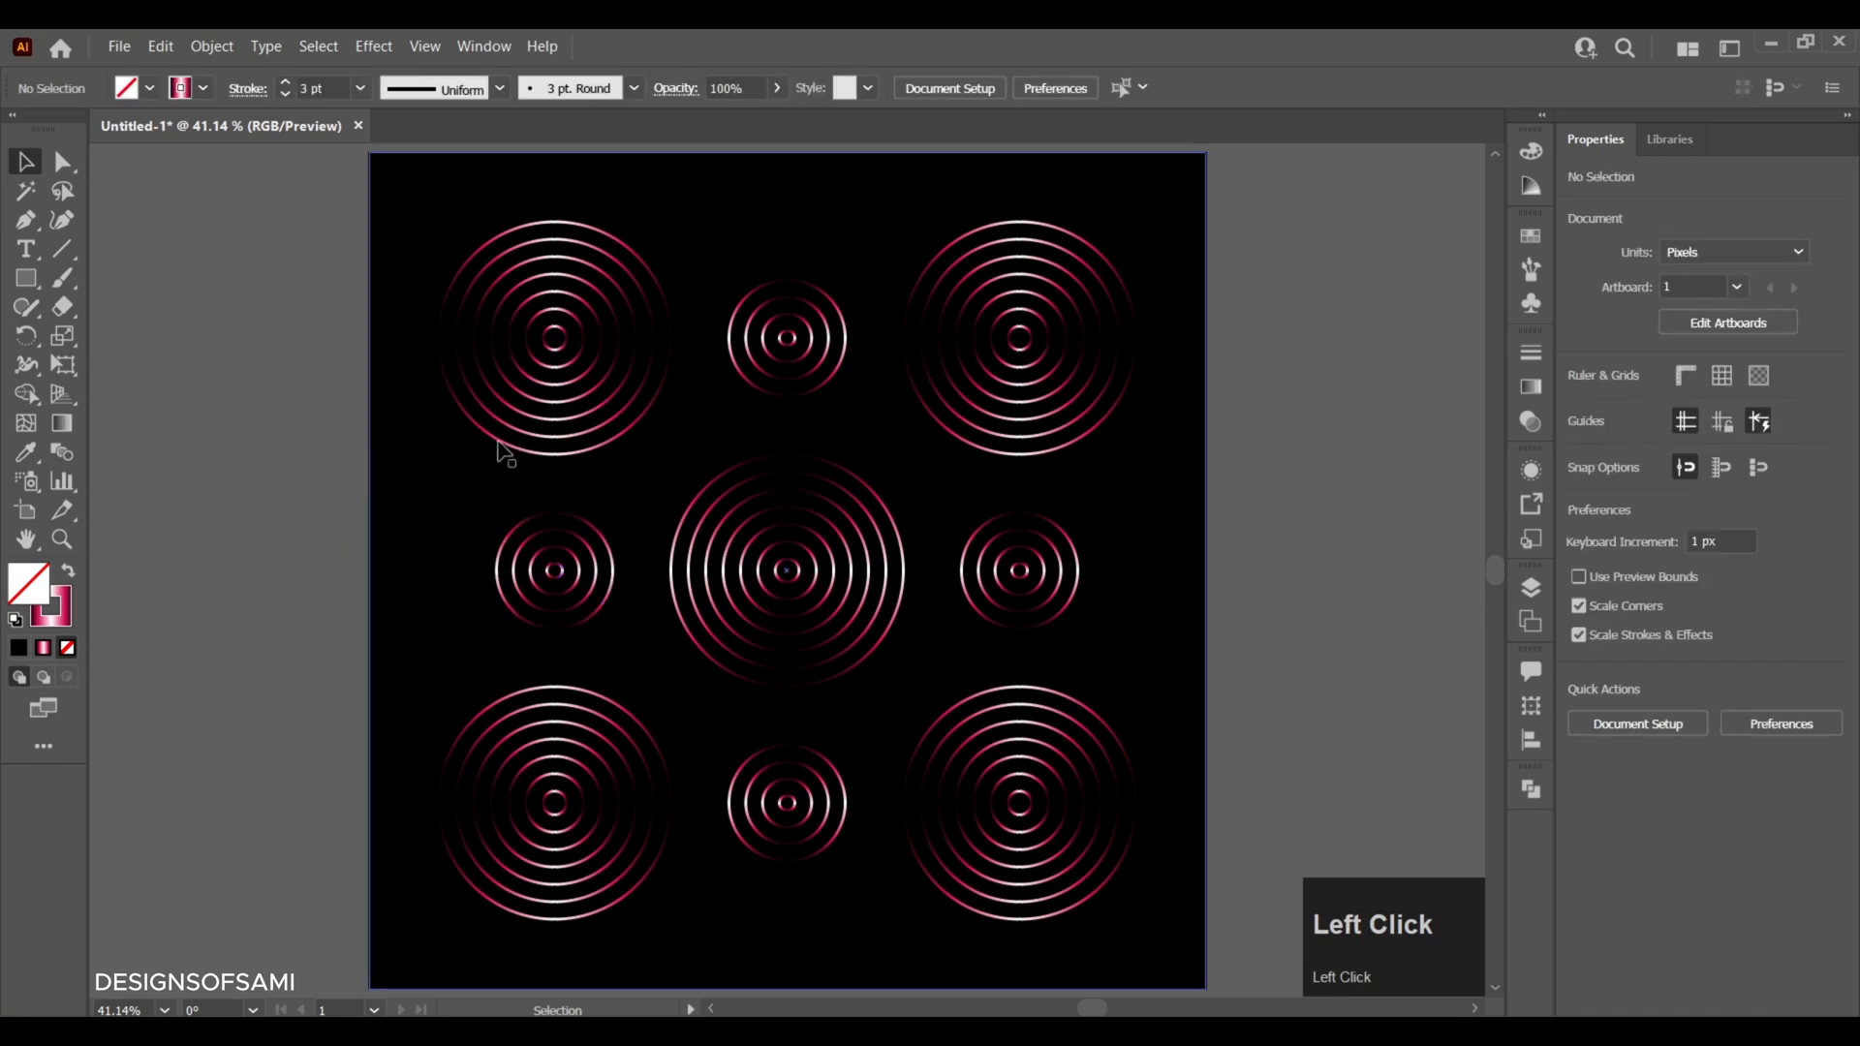
# - Rotate the artboard's upper-left 300 px ring set 45° clockwise and its upper-right 300 px ring set 45° counterclockwise
pyautogui.click(552, 446)
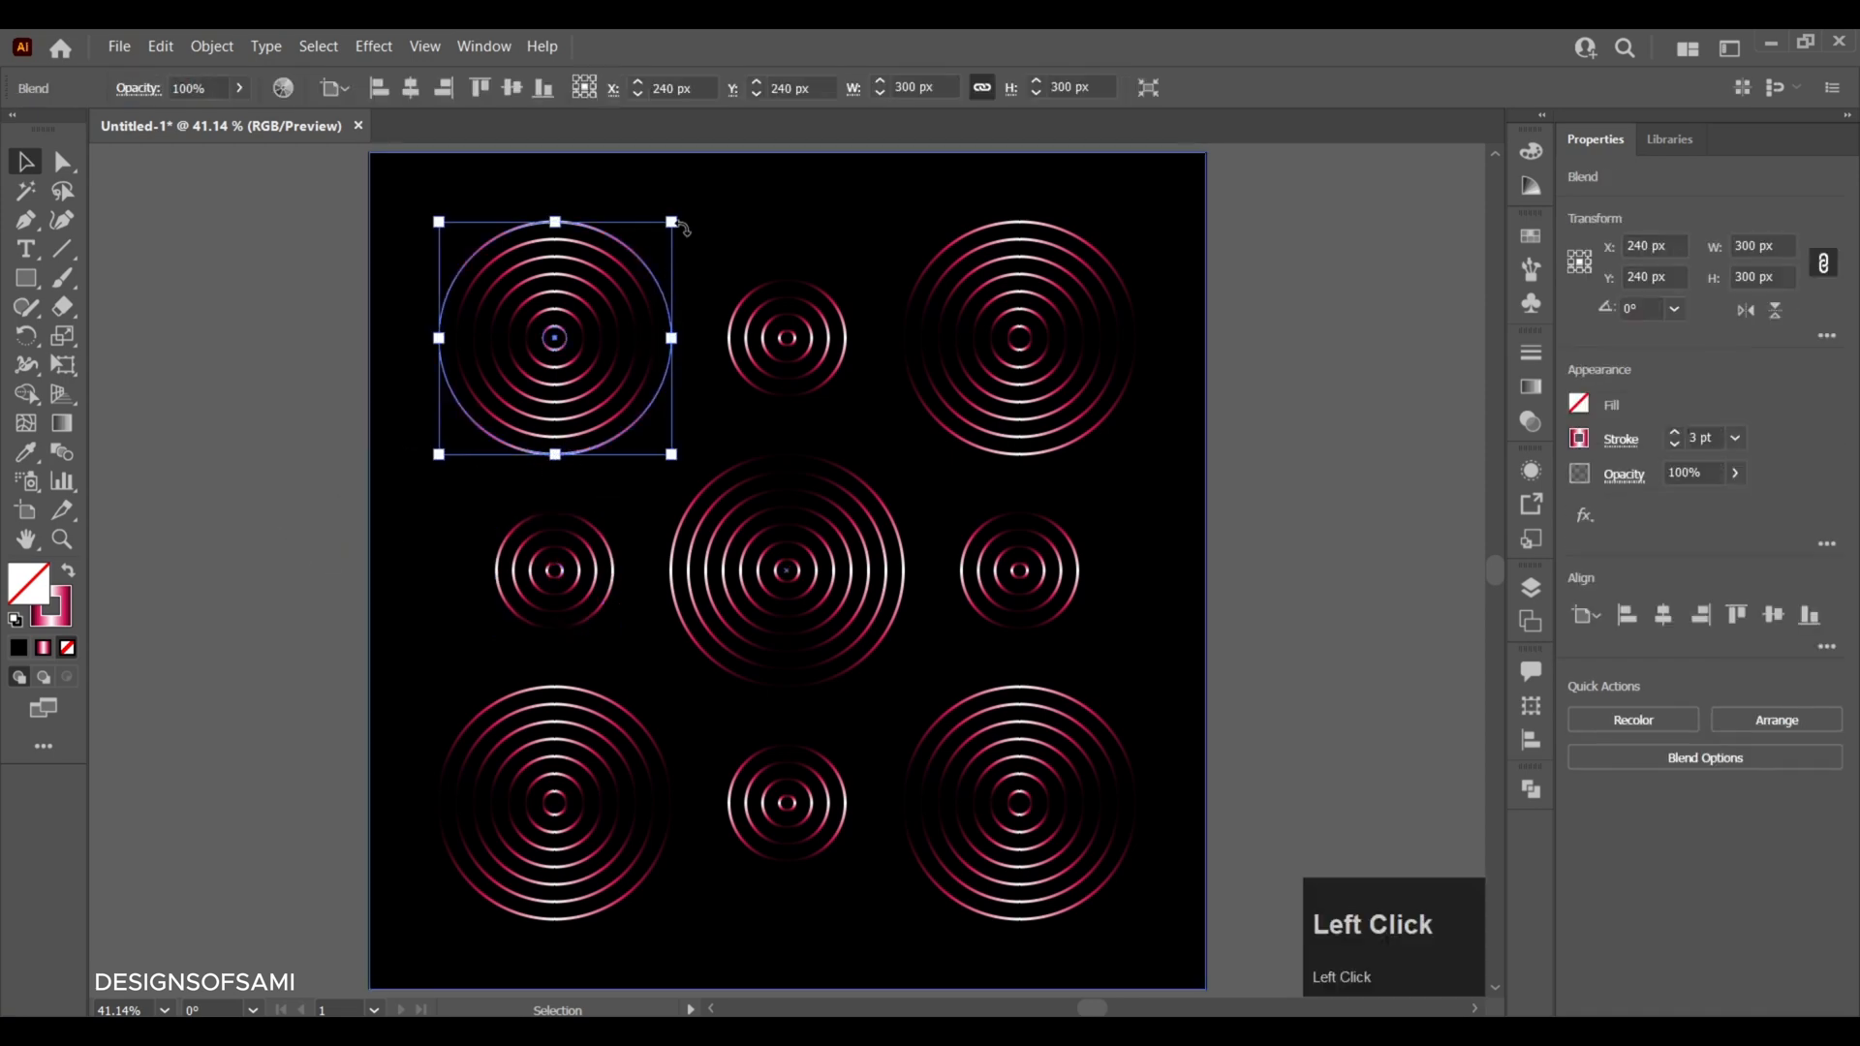
pyautogui.moveTo(694, 220); pyautogui.dragTo(788, 344)
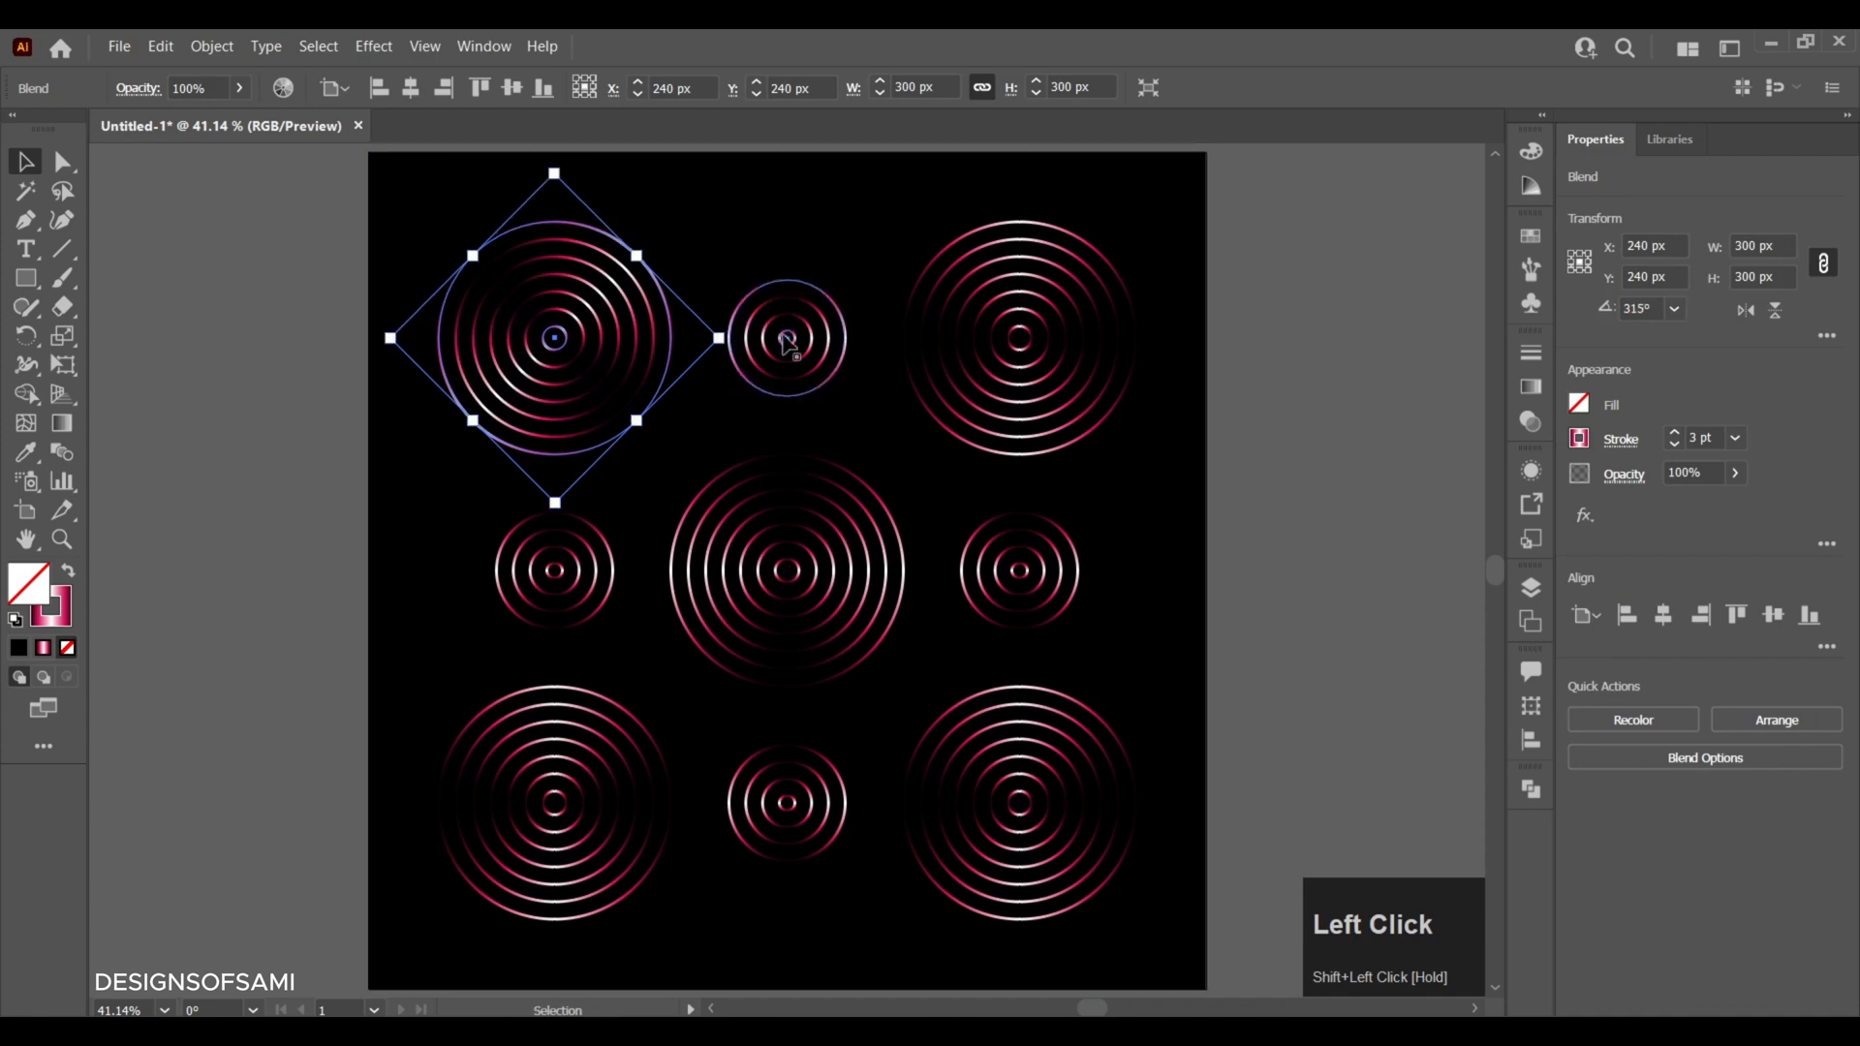
pyautogui.click(932, 291)
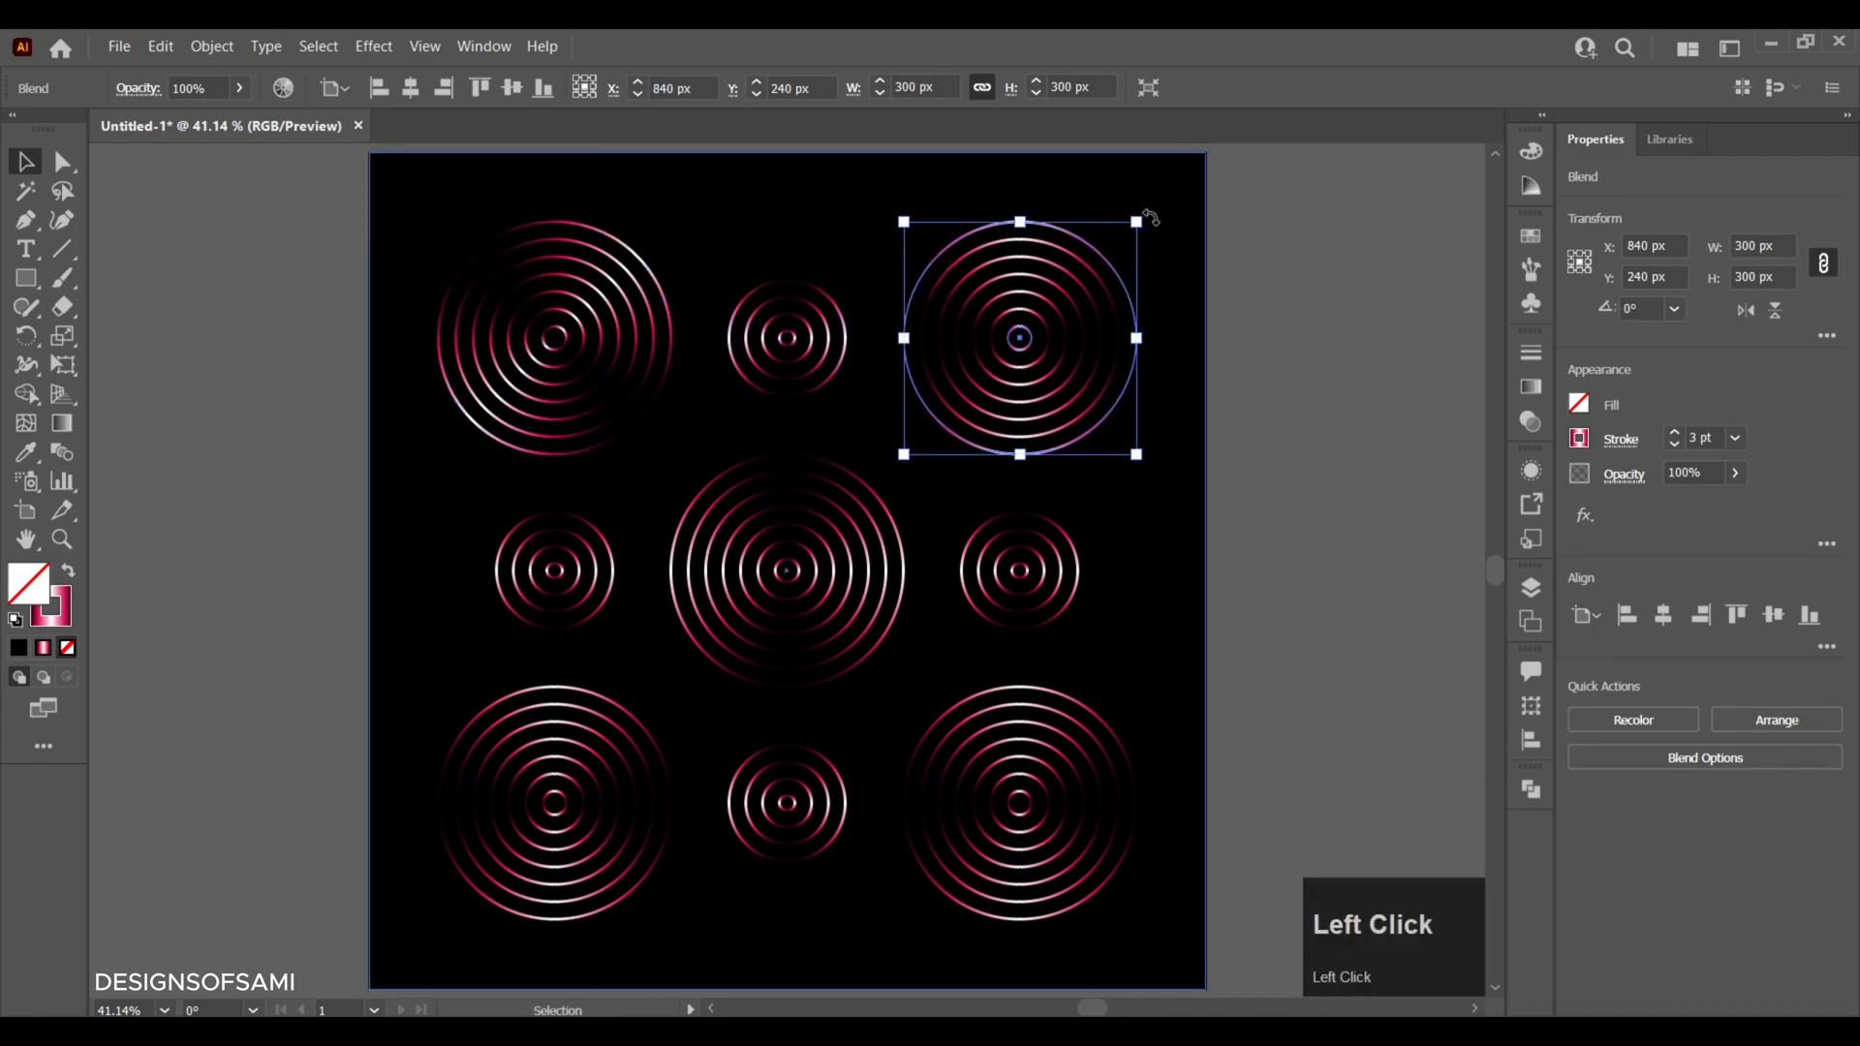
pyautogui.moveTo(1150, 217); pyautogui.dragTo(1094, 203)
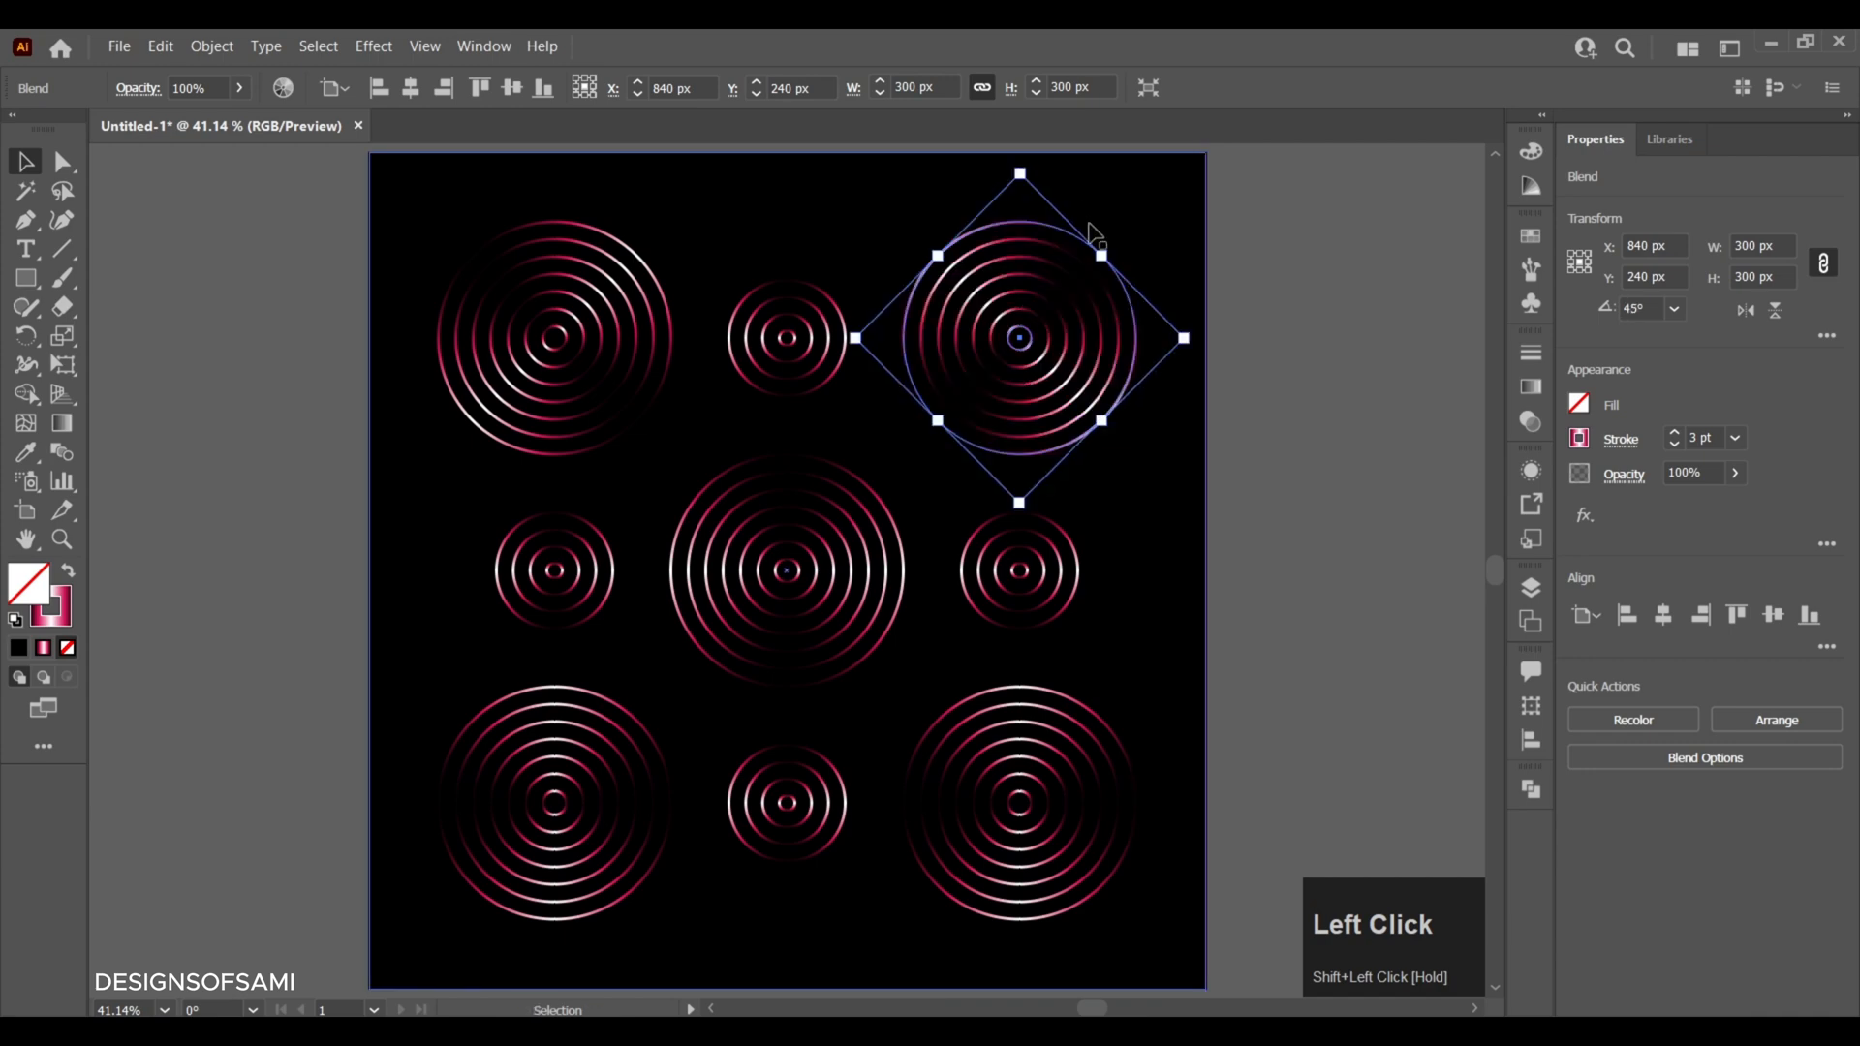
# - Rotate the lower-right 300 px ring set 45° clockwise and the lower-left one 45° counterclockwise, leaving nothing selected
pyautogui.click(1090, 714)
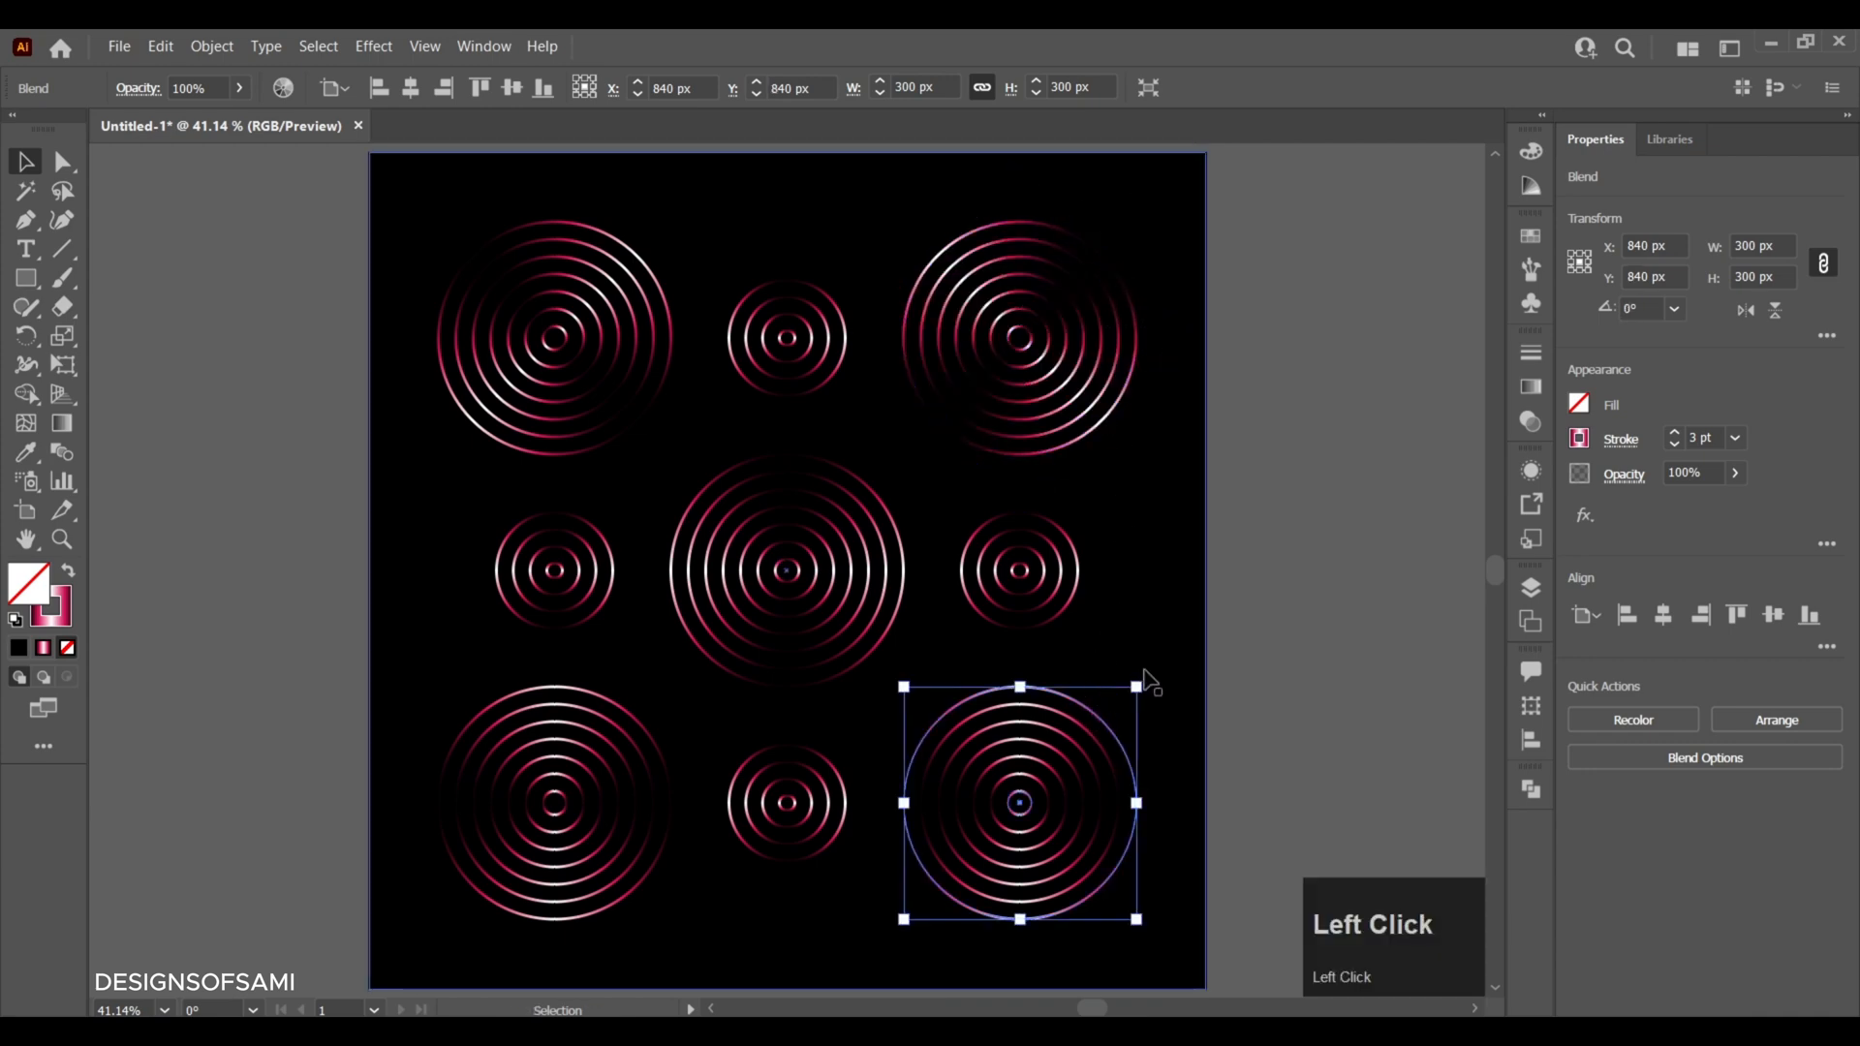
pyautogui.moveTo(1146, 675); pyautogui.dragTo(1181, 753)
pyautogui.click(648, 718)
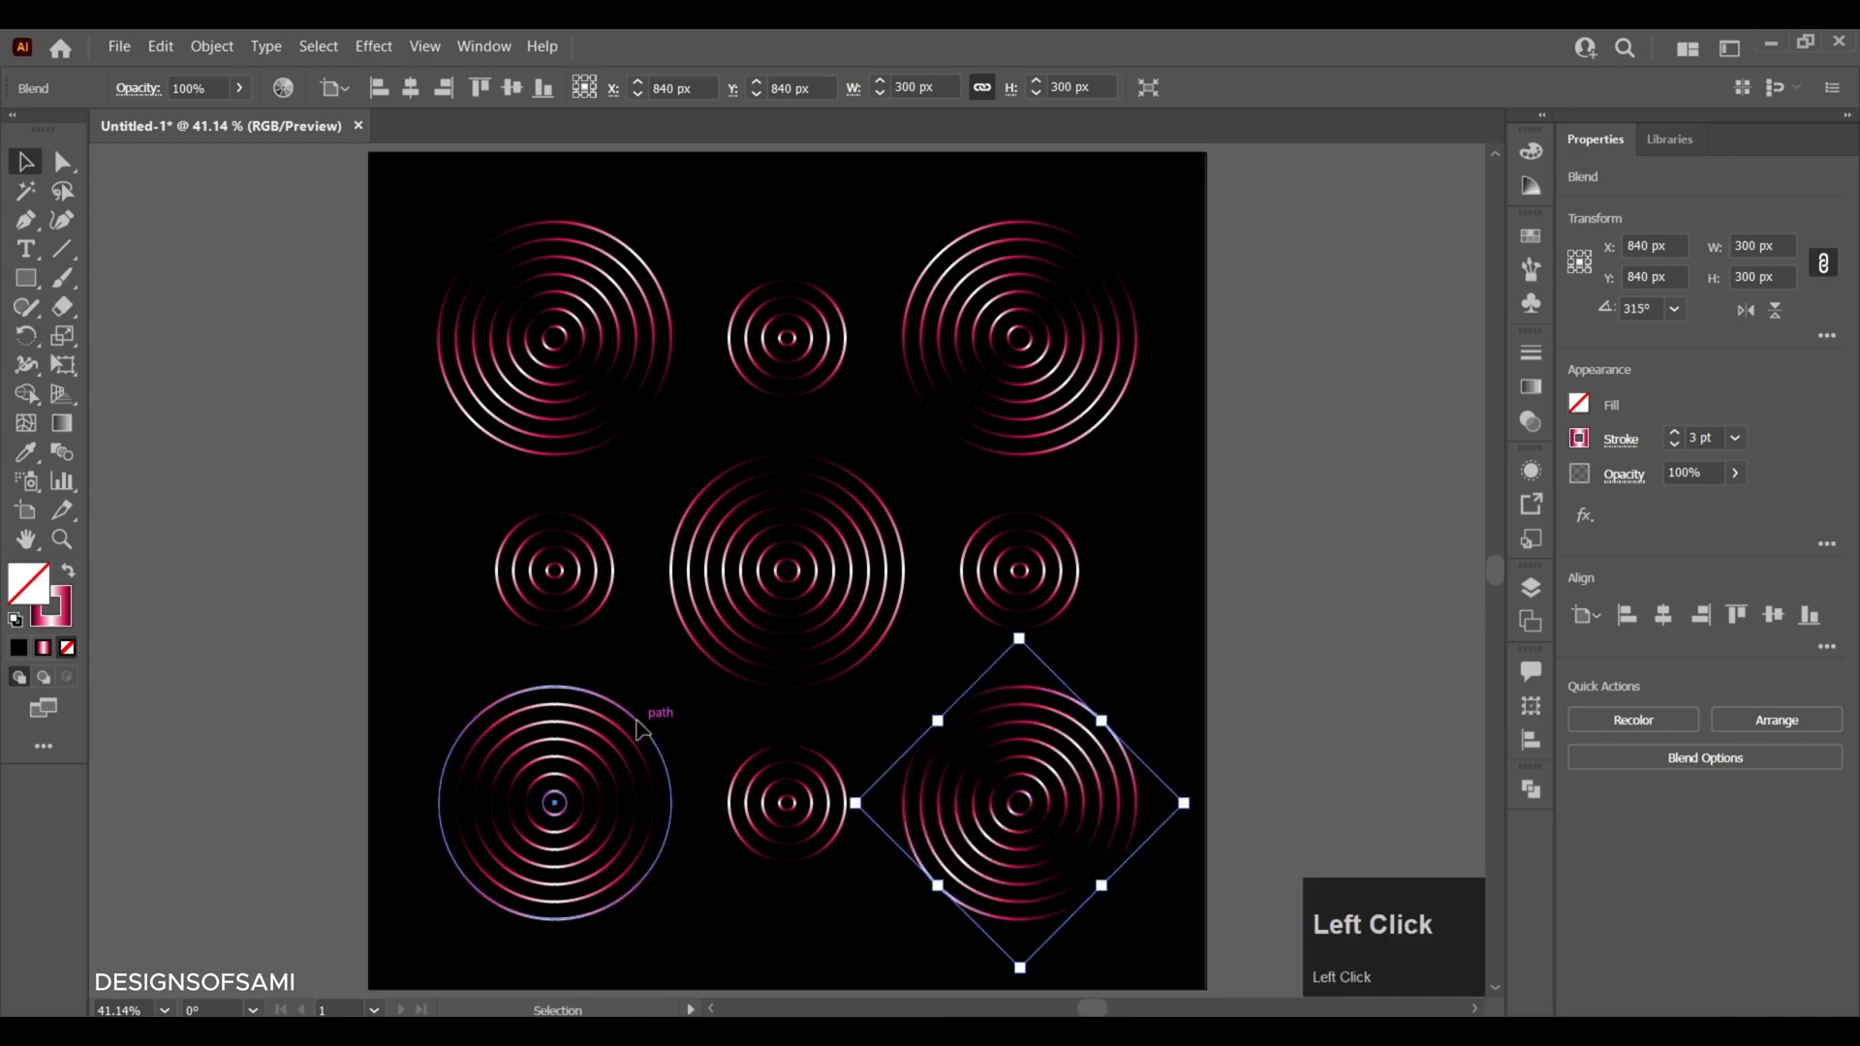
pyautogui.moveTo(676, 676); pyautogui.dragTo(572, 630)
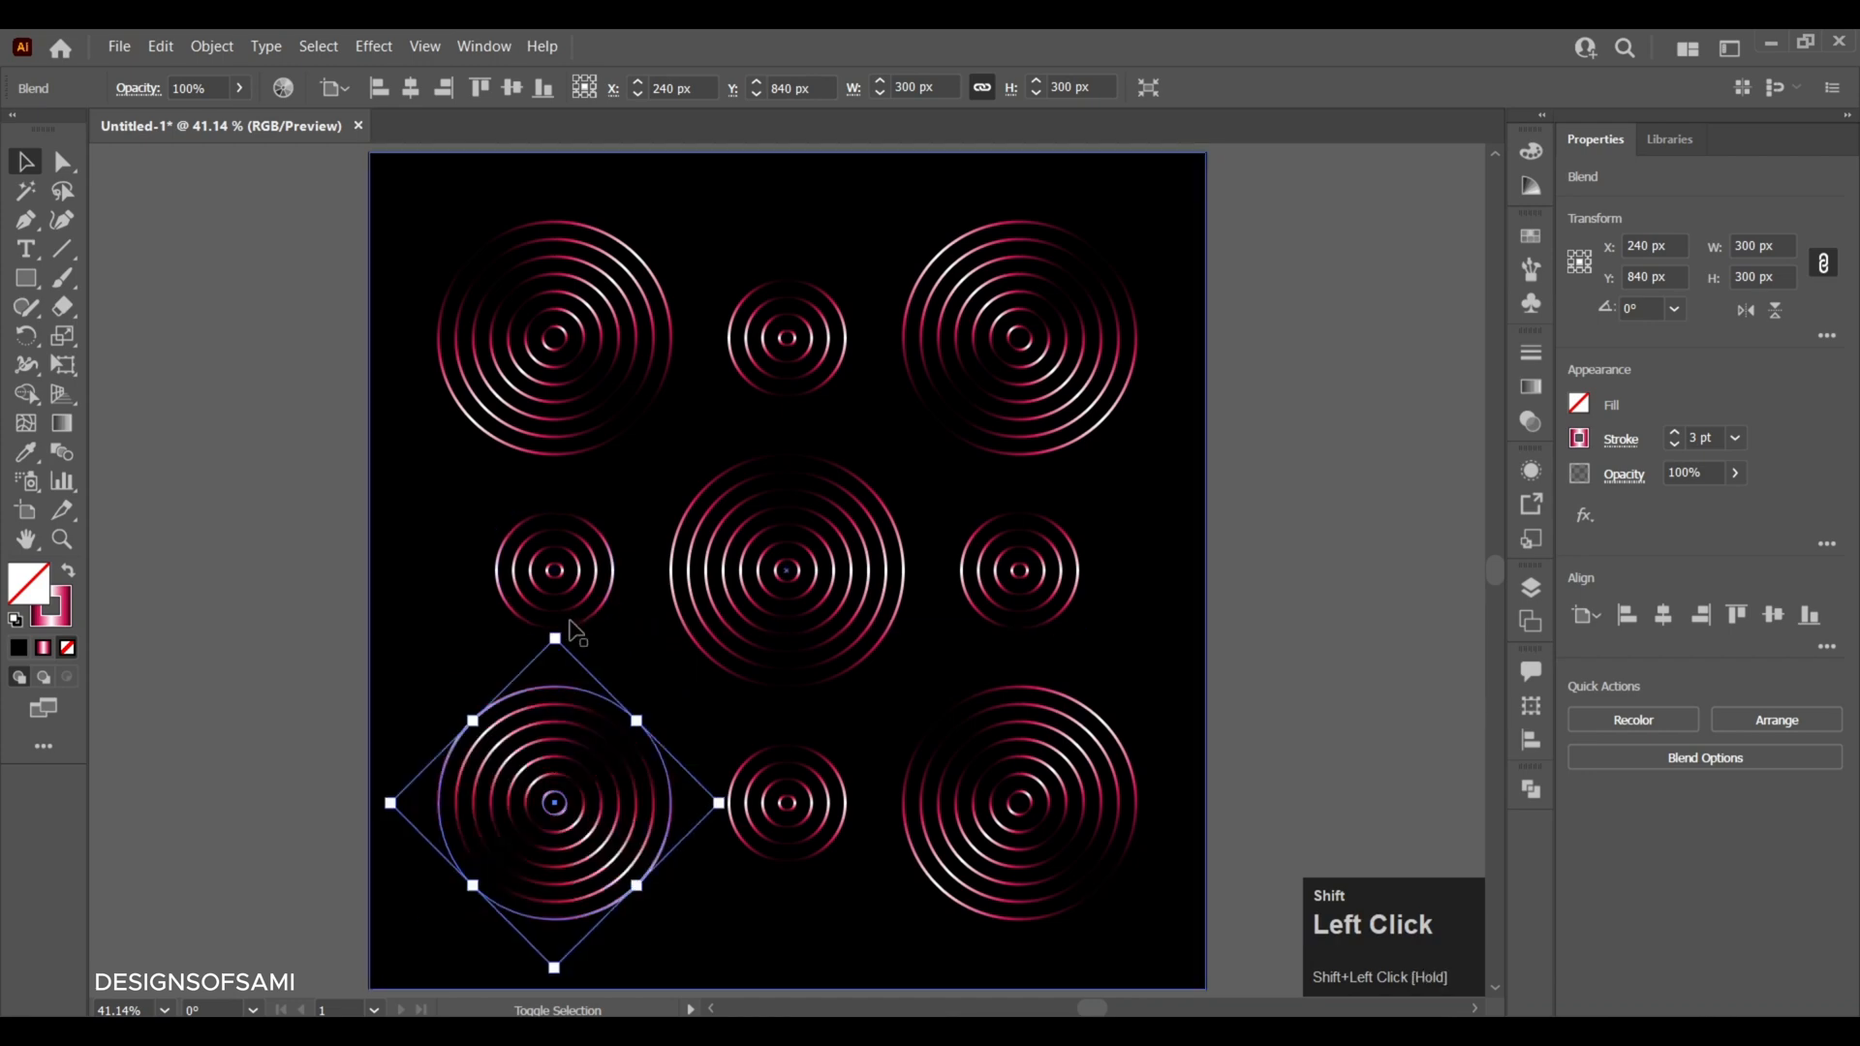
pyautogui.click(278, 427)
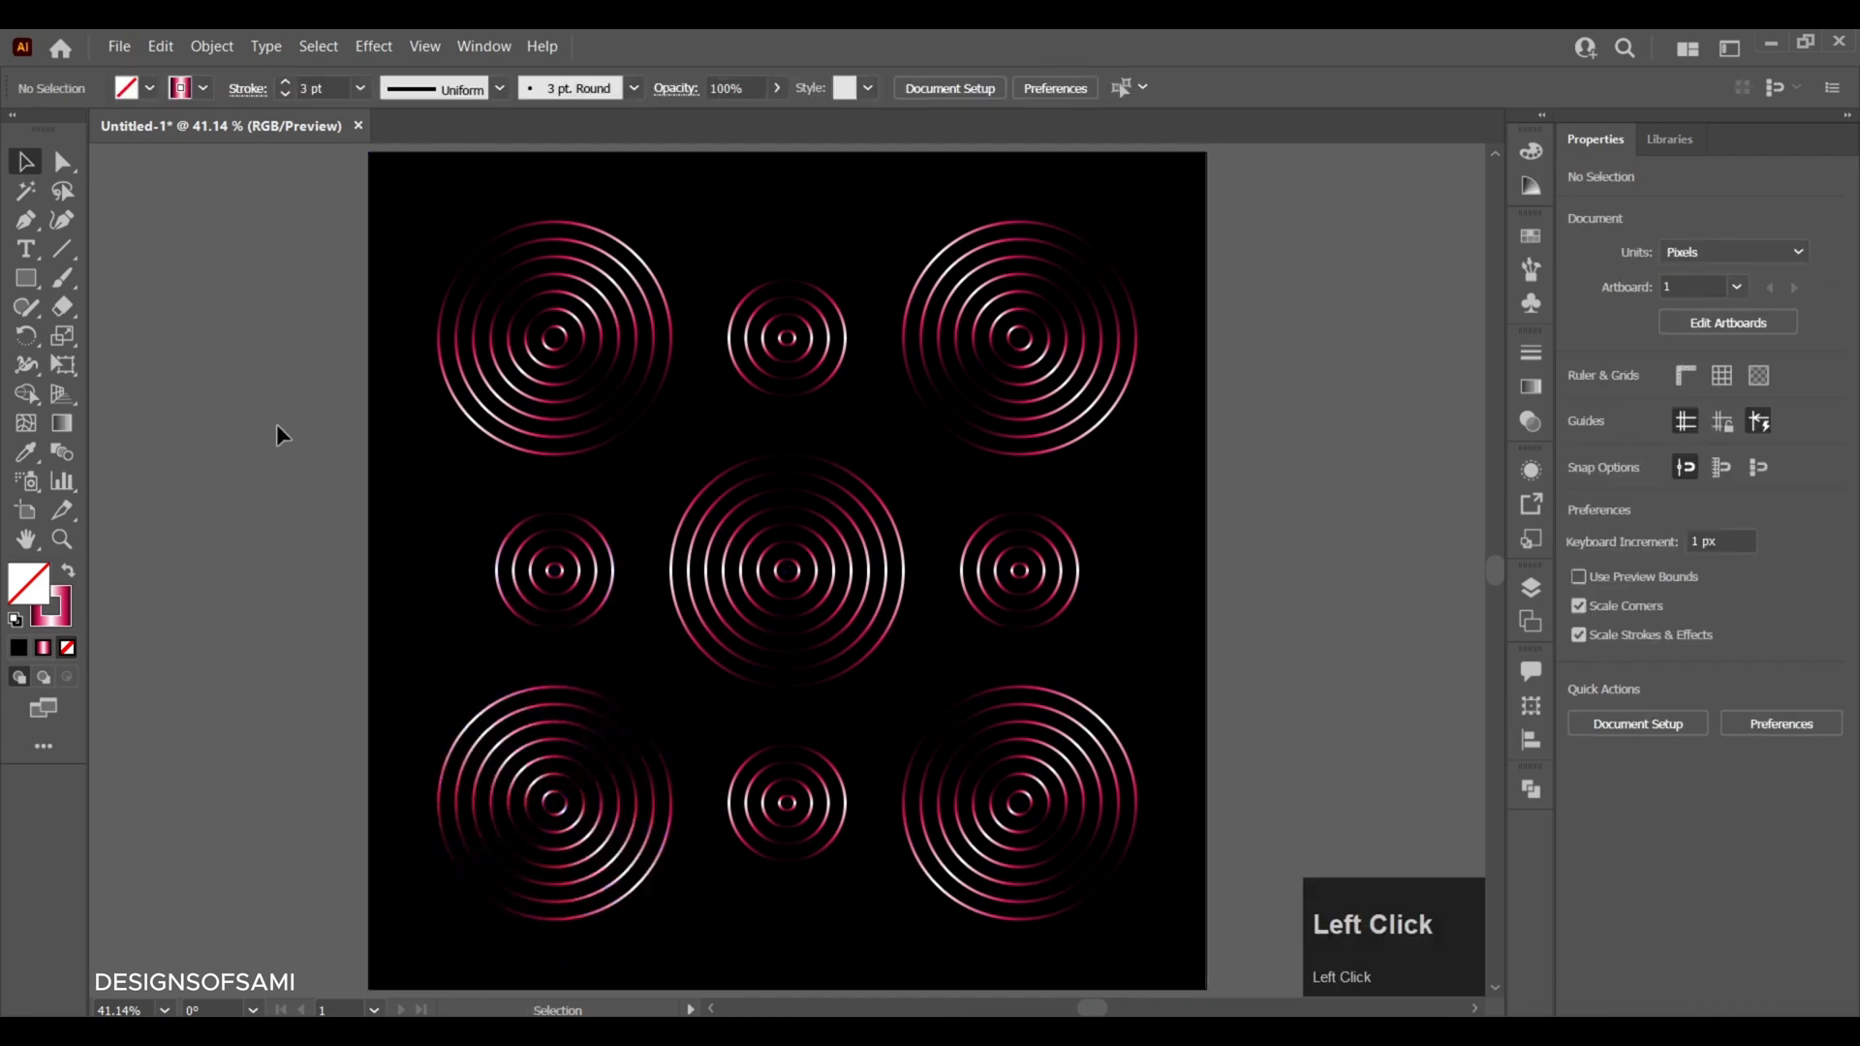
pyautogui.press('ctrl')
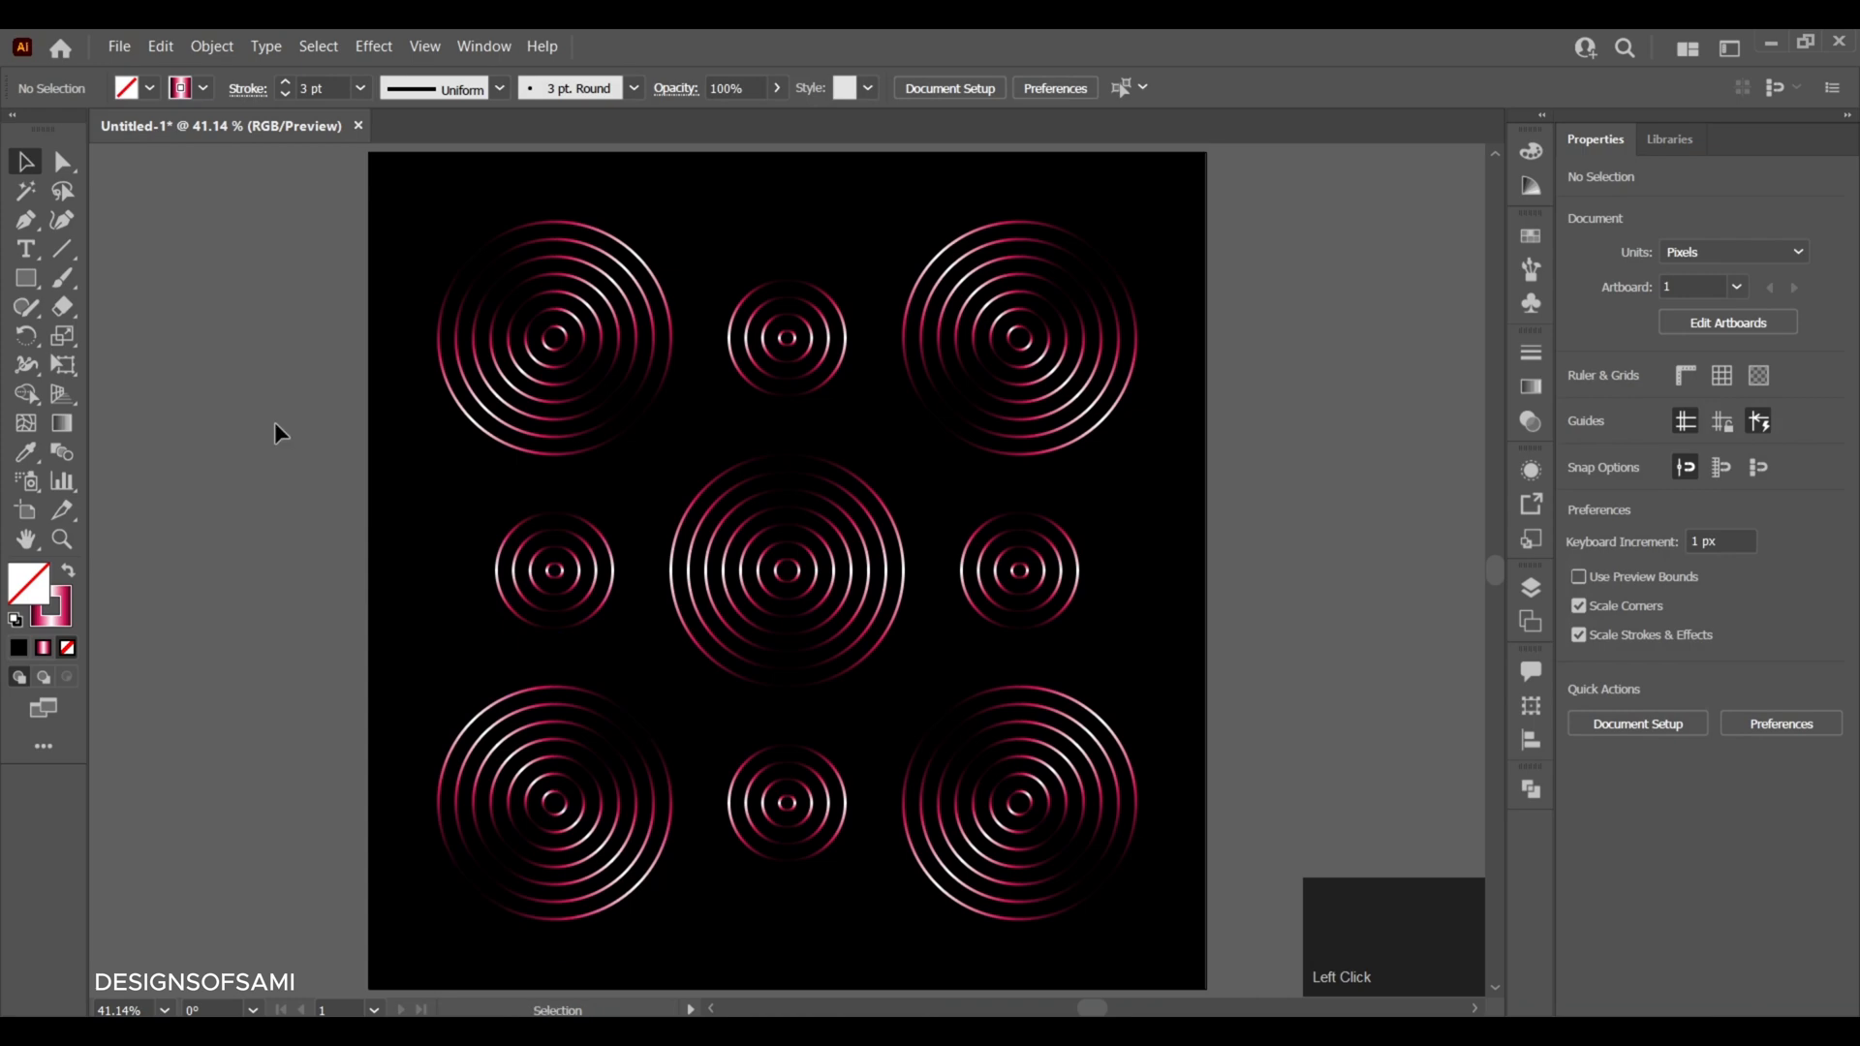